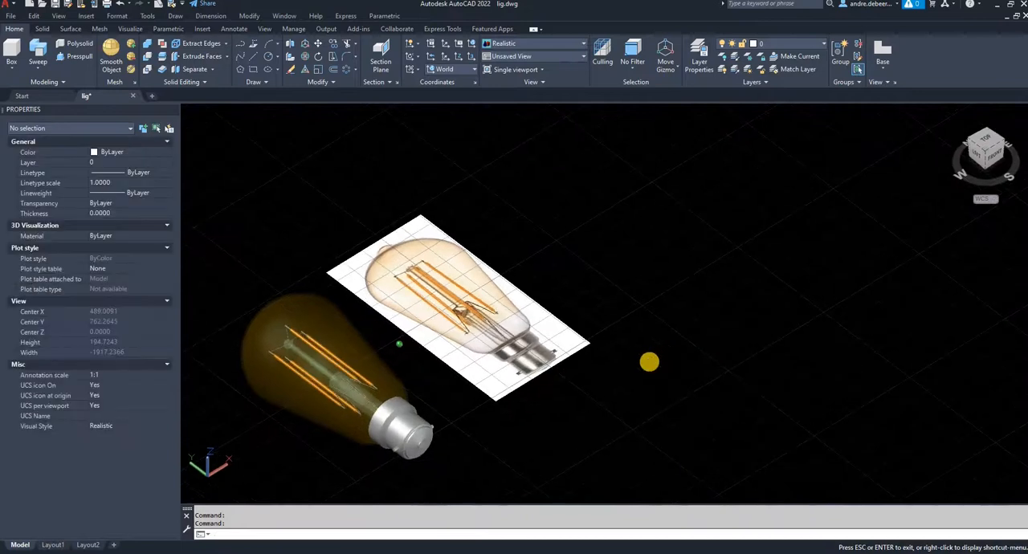
- Examine the finished 3D light bulb model and the reference picture beside it up close and as a whole
scroll(500, 359, up, 6)
scroll(613, 294, down, 4)
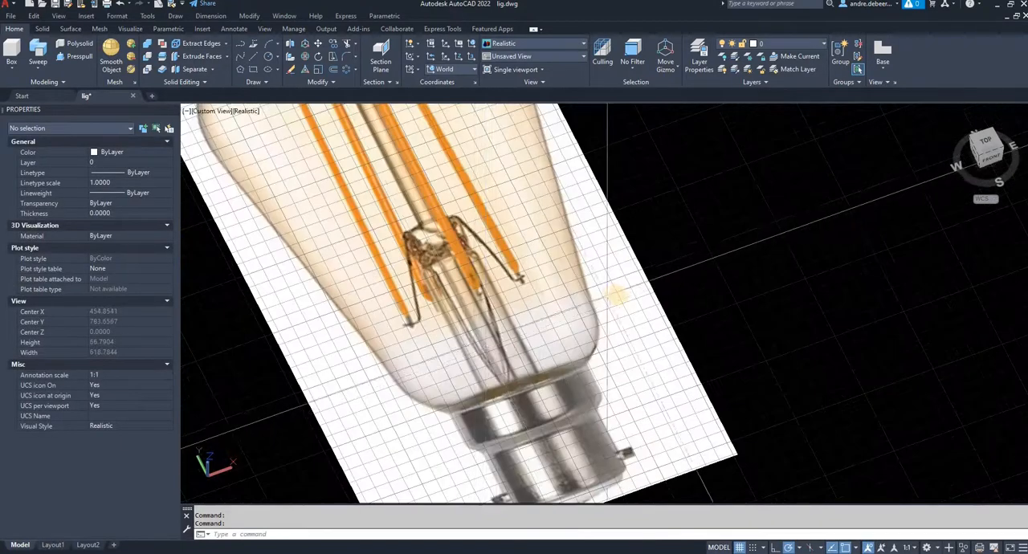
shift+middle_drag(712, 340, 710, 335)
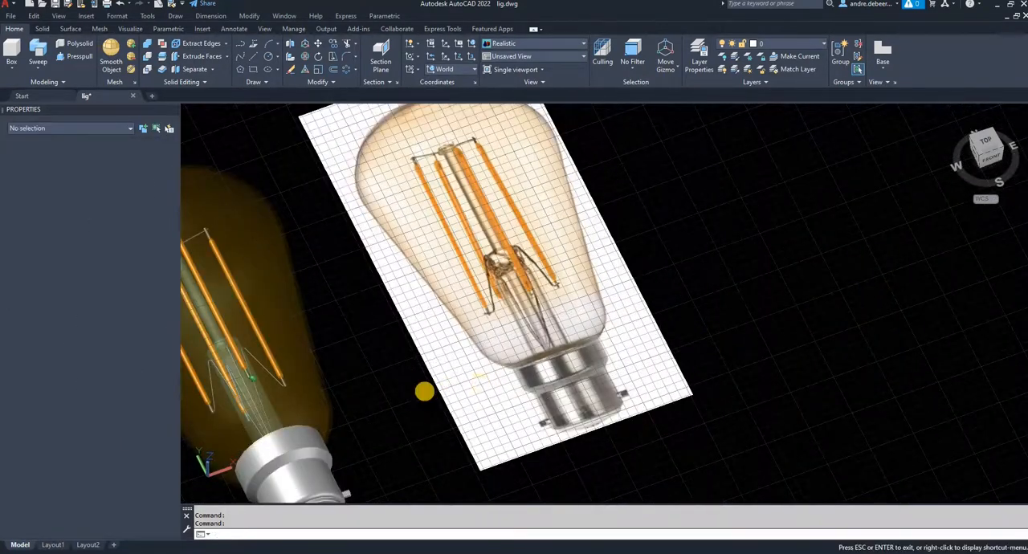
middle_drag(414, 393, 516, 364)
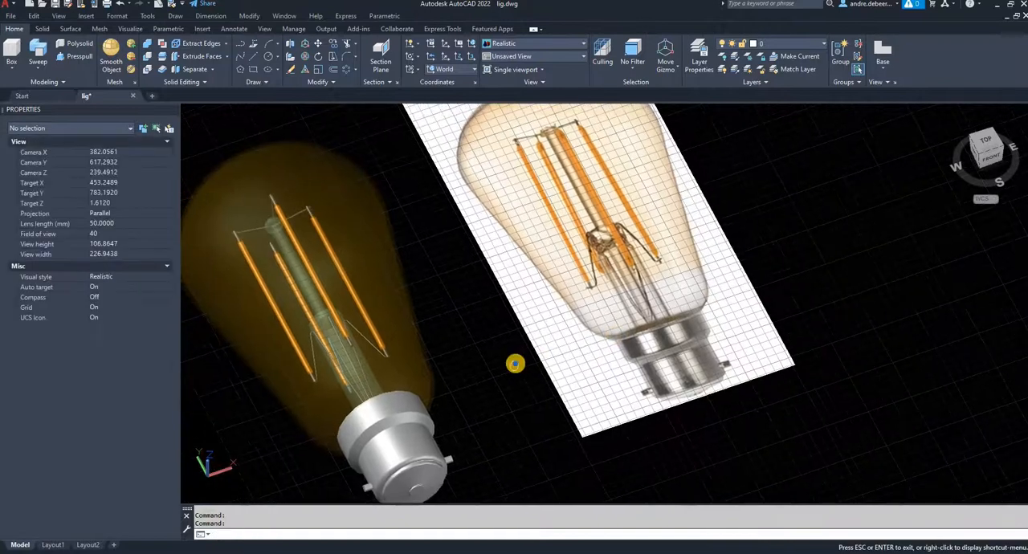
right_click(511, 364)
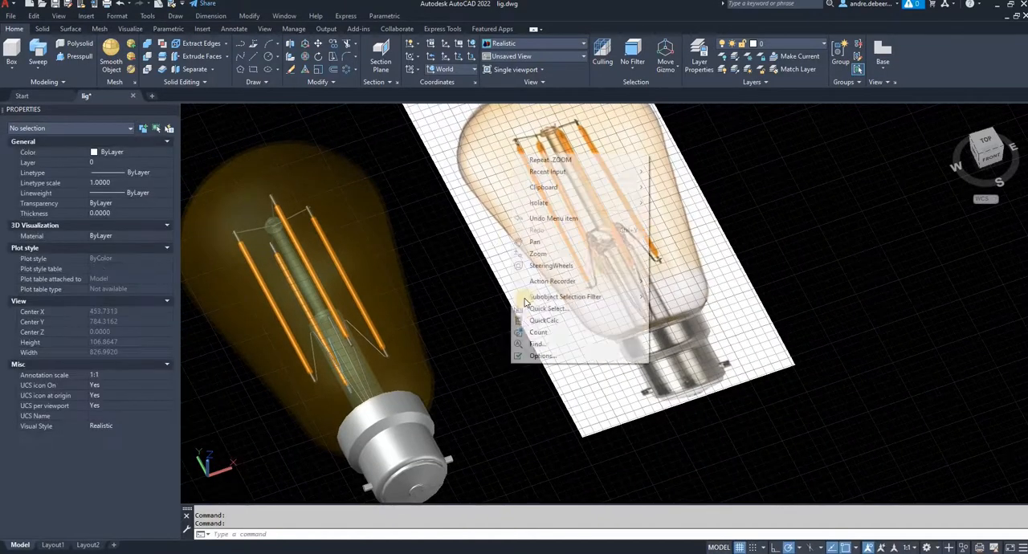
click(439, 273)
click(461, 301)
scroll(577, 312, down, 3)
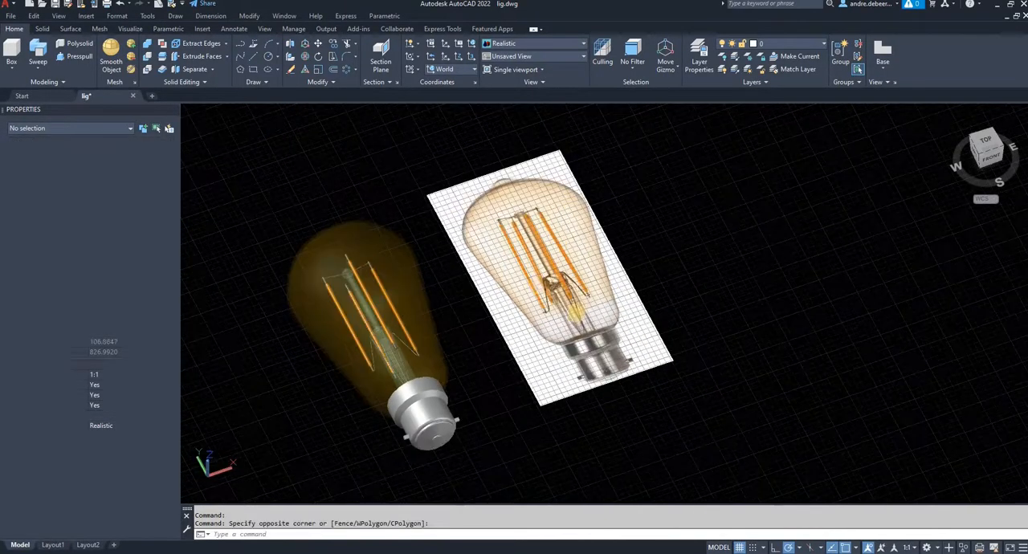
middle_drag(469, 353, 577, 312)
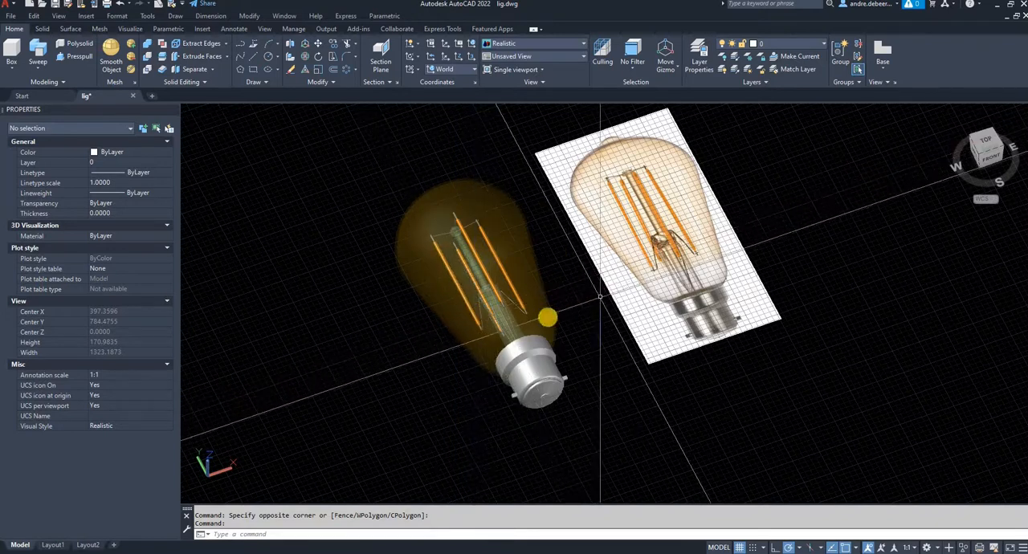
middle_drag(600, 297, 437, 355)
key(Escape)
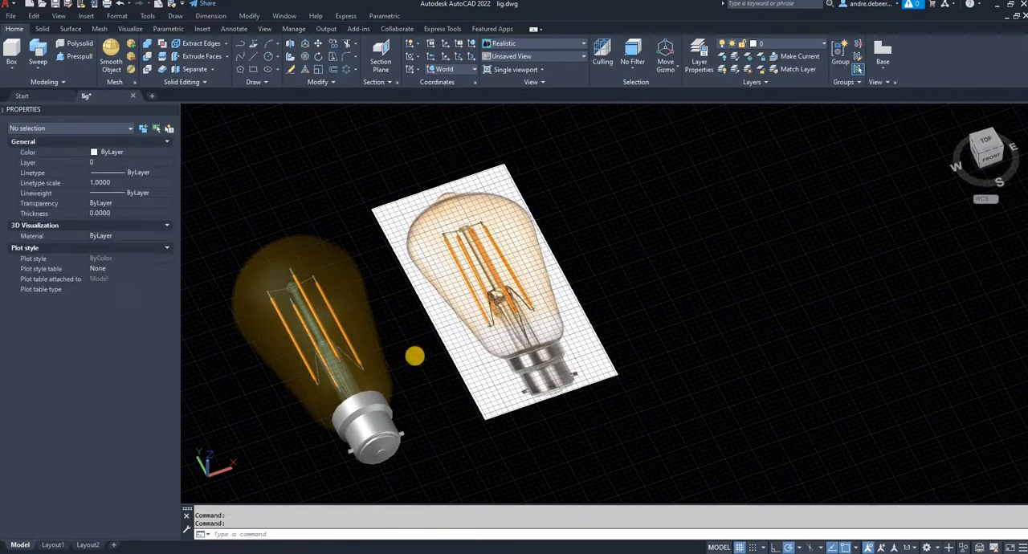
- Set the view to Top, with free drawing space beside the bulb reference picture
click(980, 164)
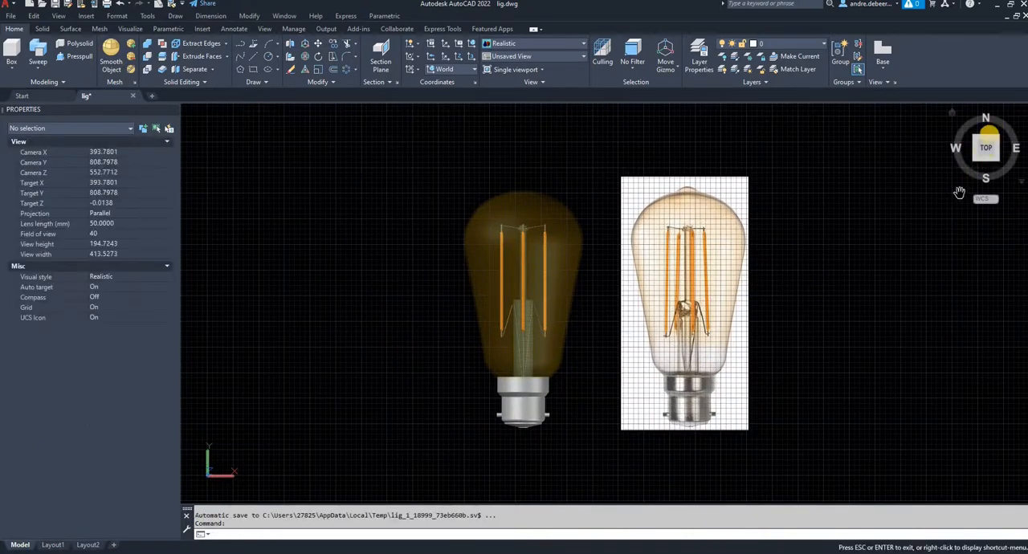
mouse_move(953, 254)
middle_down()
mouse_move(782, 281)
mouse_move(636, 280)
middle_up()
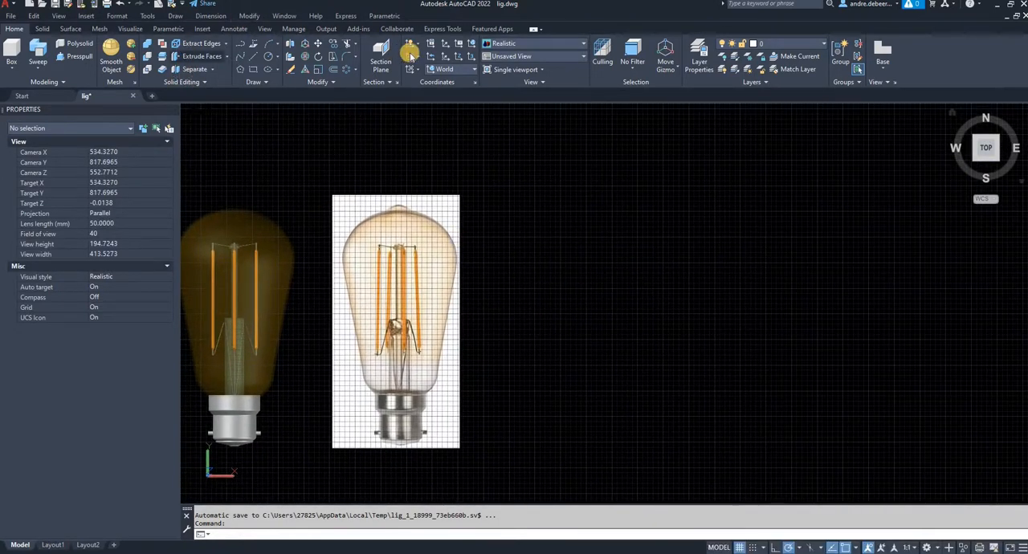
click(58, 16)
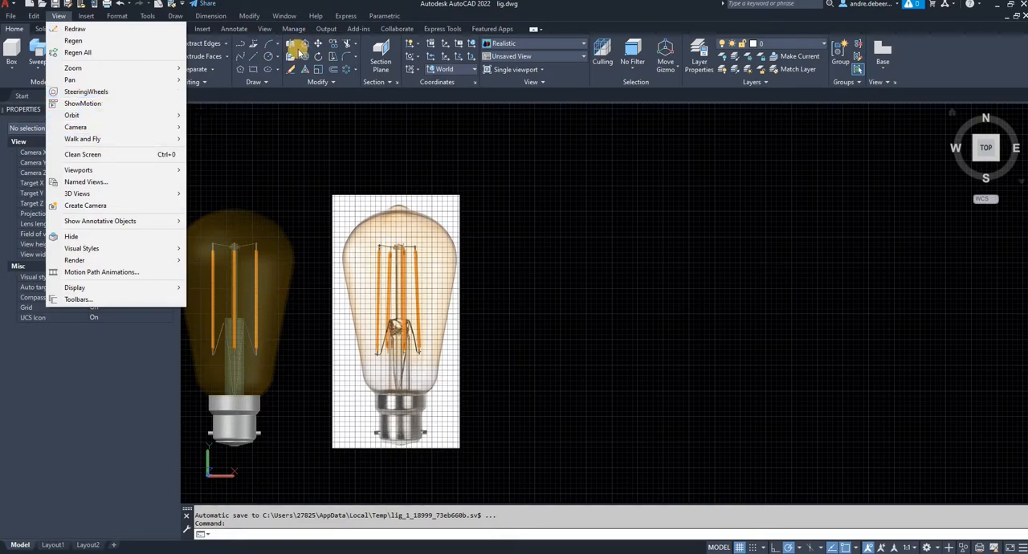
click(586, 175)
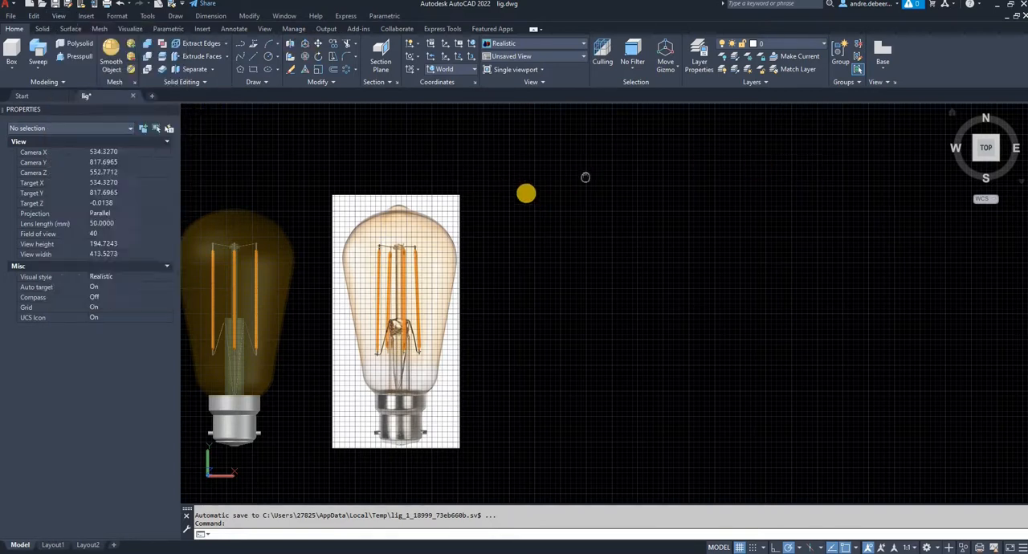
click(266, 30)
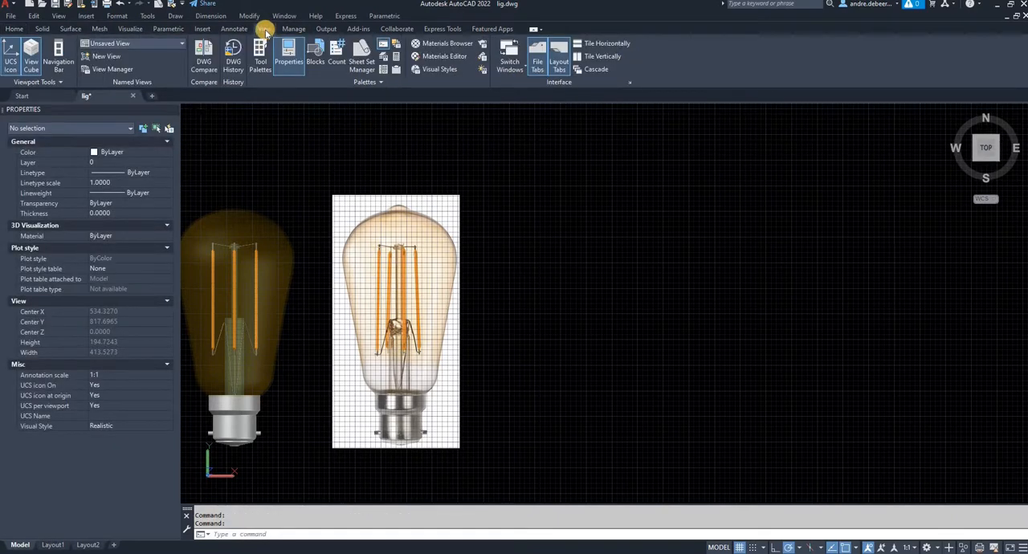
click(46, 29)
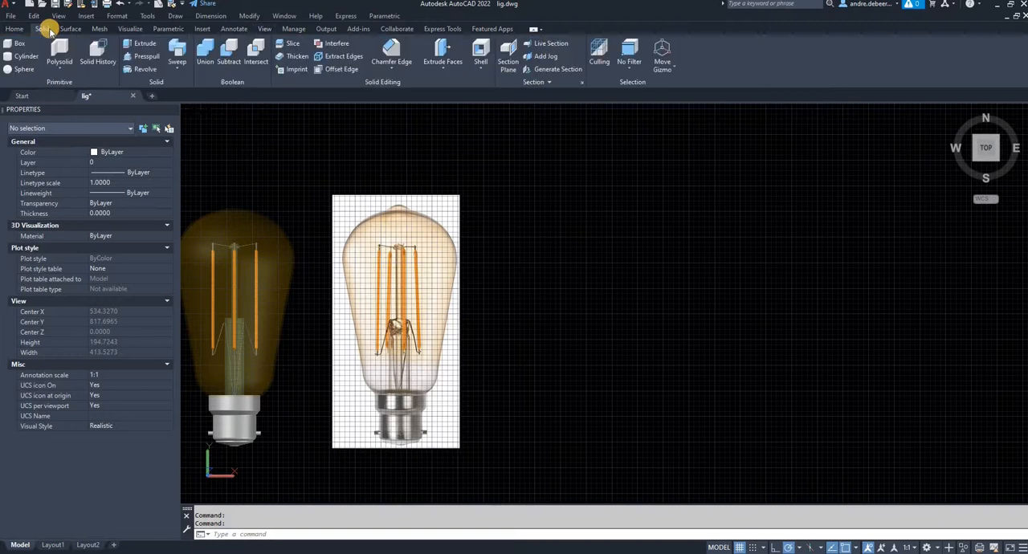
click(12, 30)
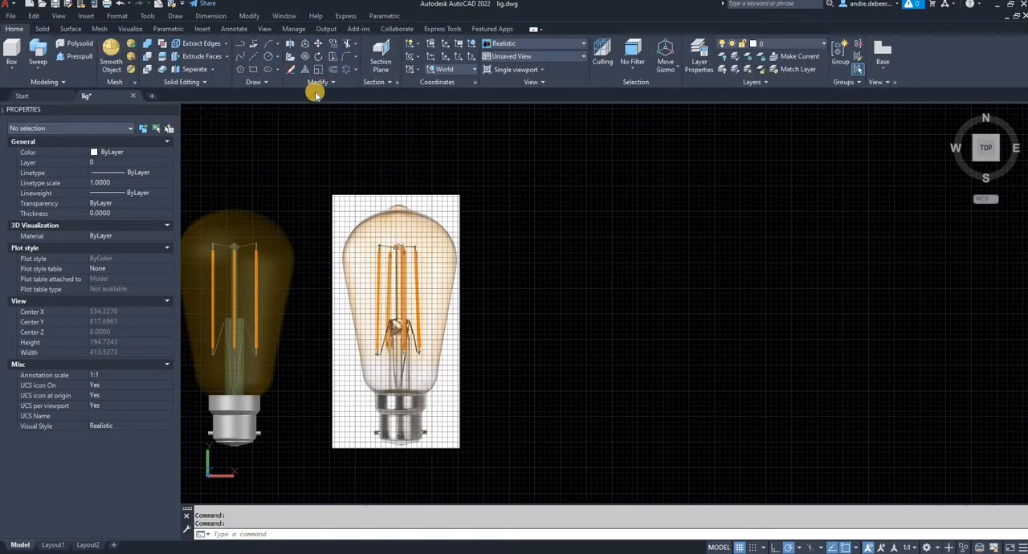
click(546, 83)
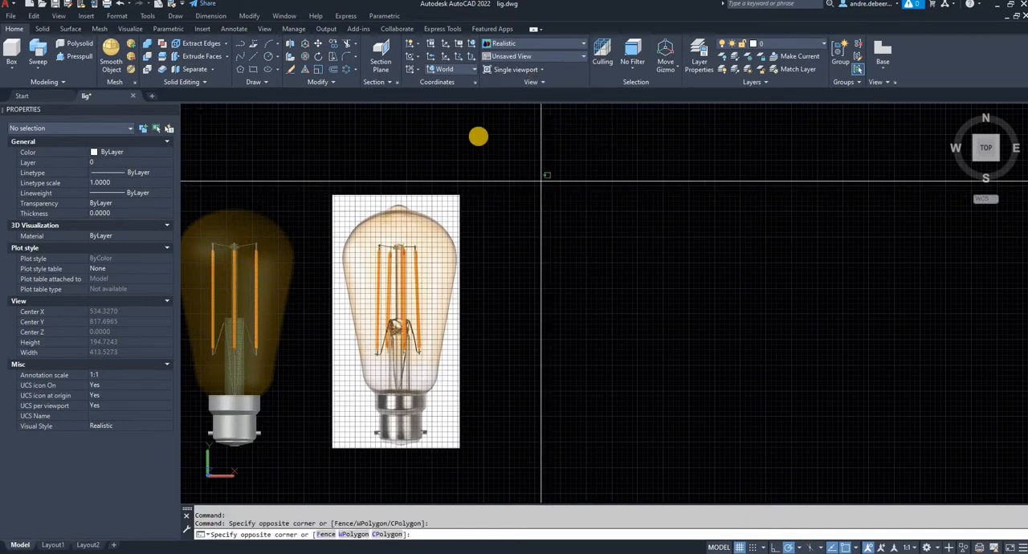
click(478, 135)
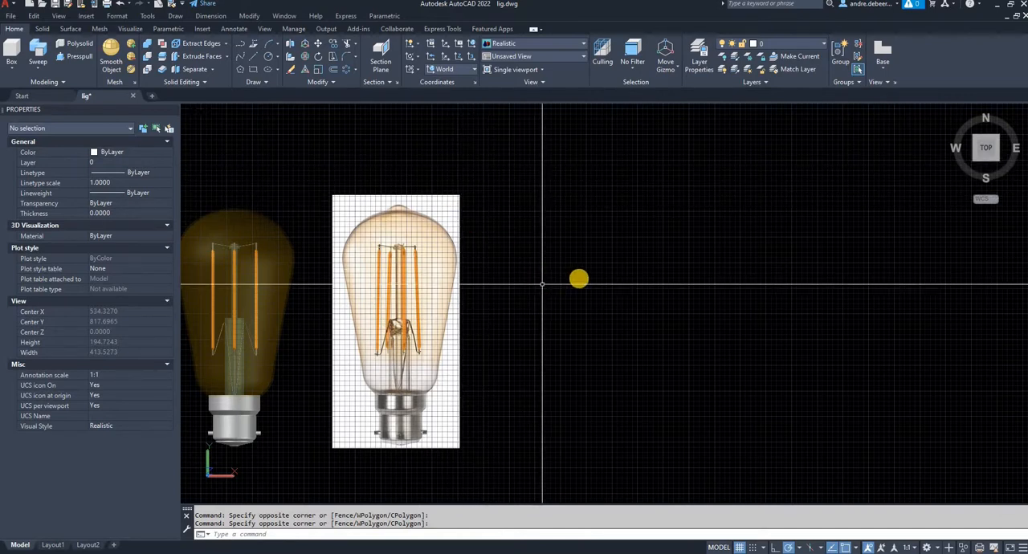
- Draw a vertical centre line about 114 units long beside the reference picture, matching the bulb's full height
middle_drag(545, 285, 583, 277)
key(l)
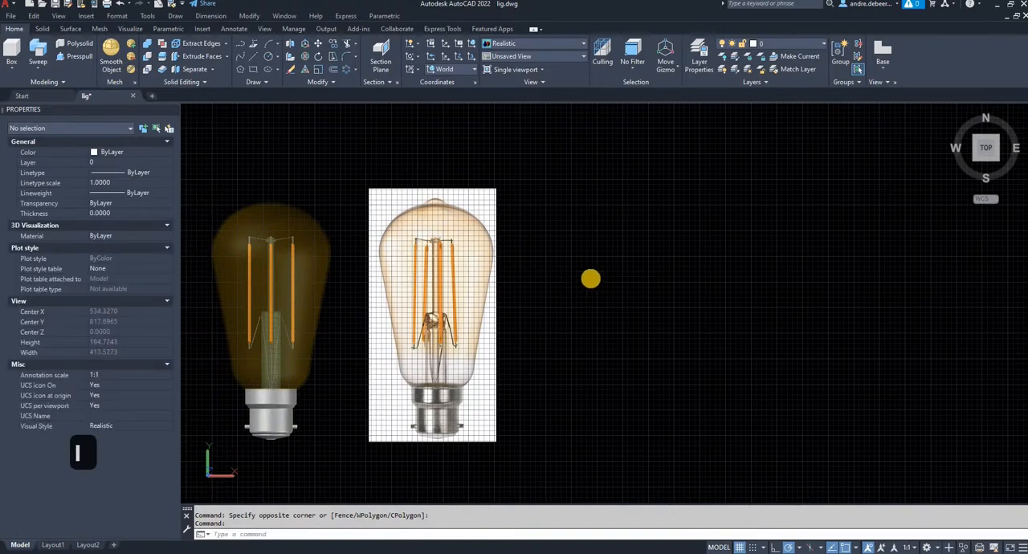
key(Return)
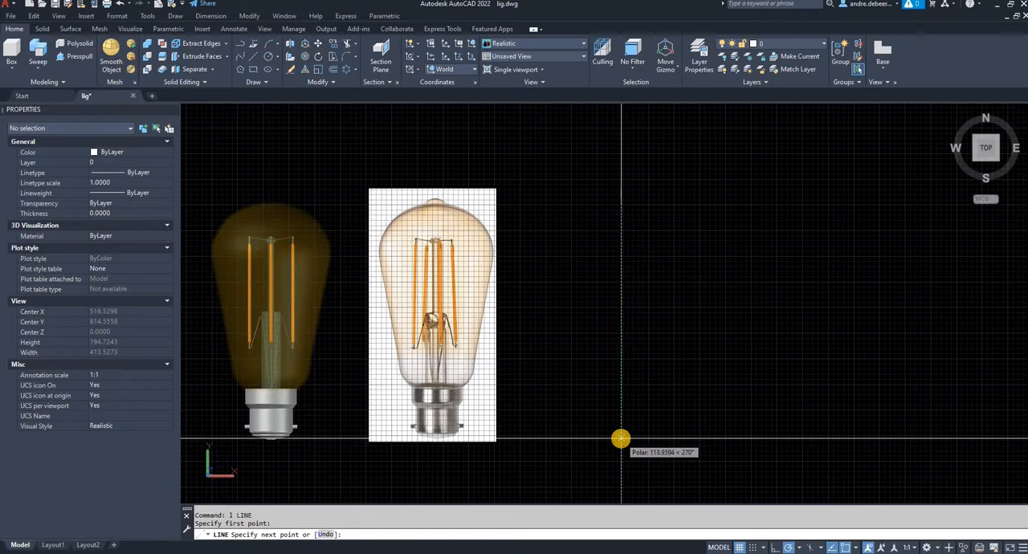
click(621, 439)
key(Return)
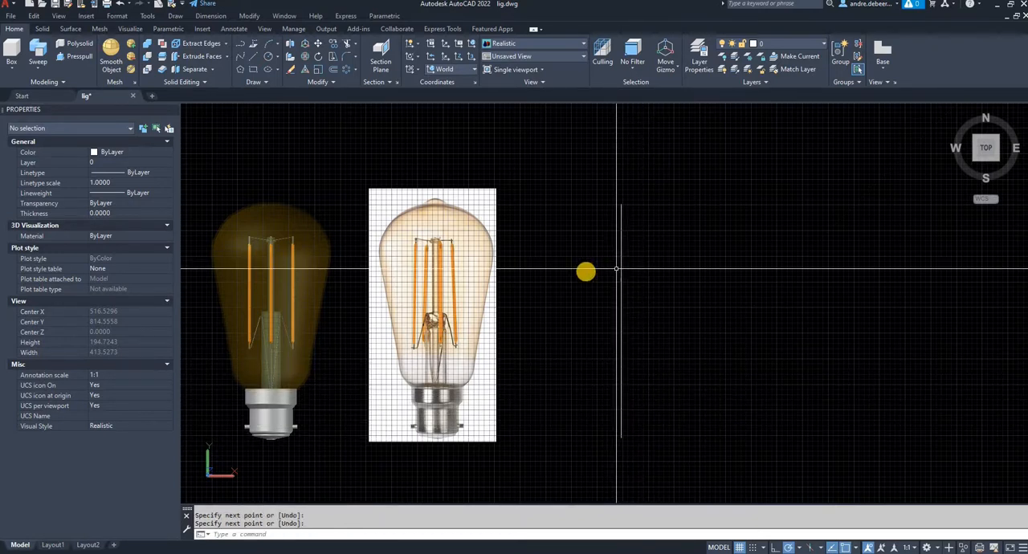
- Draw a horizontal line across the vertical centre line at the level of the metal cap's upper edge
text(l)
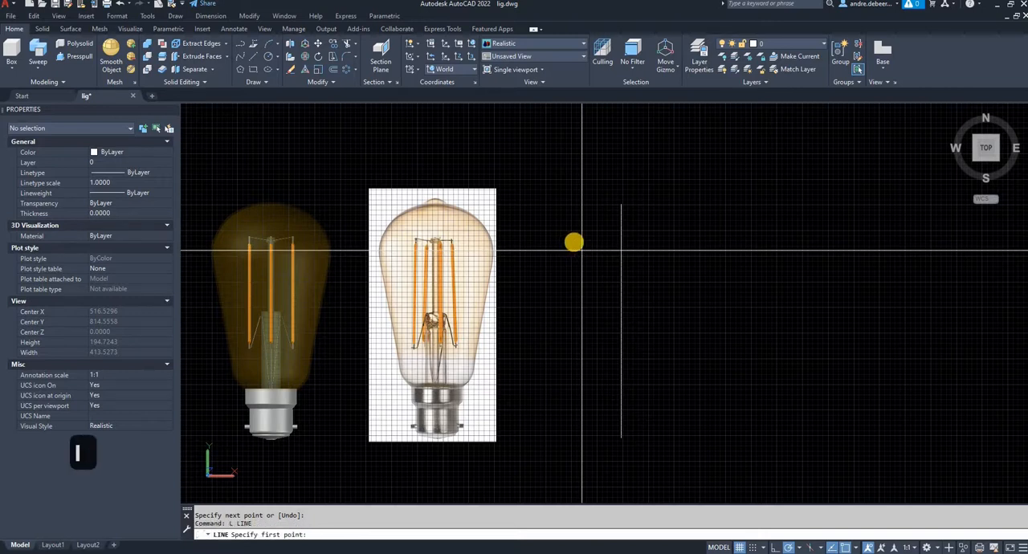
click(530, 387)
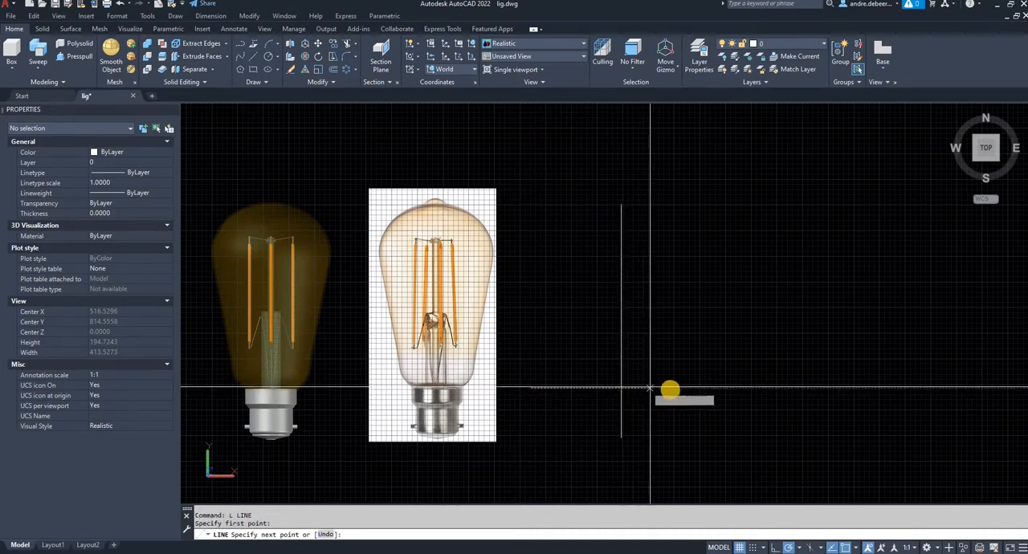
click(686, 388)
key(Return)
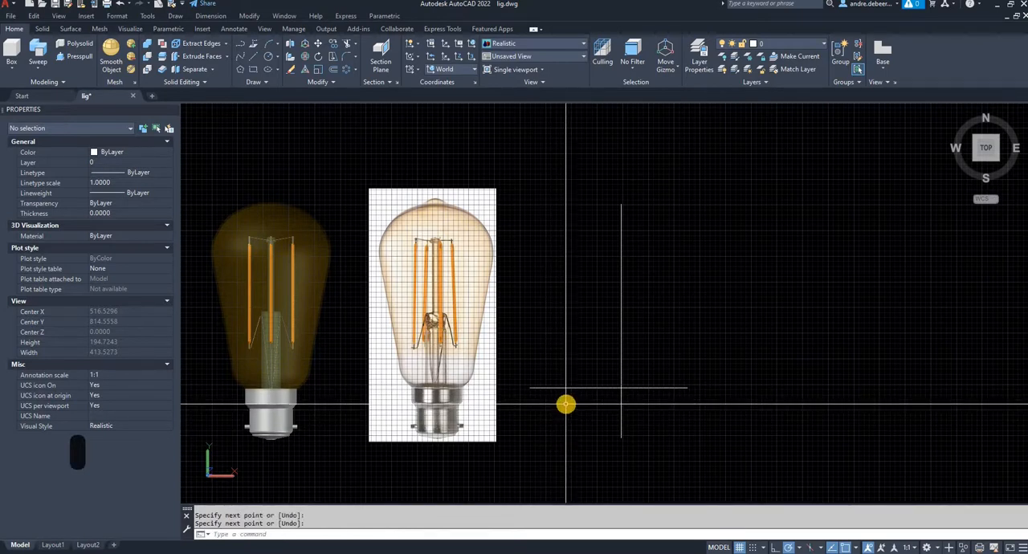
click(567, 404)
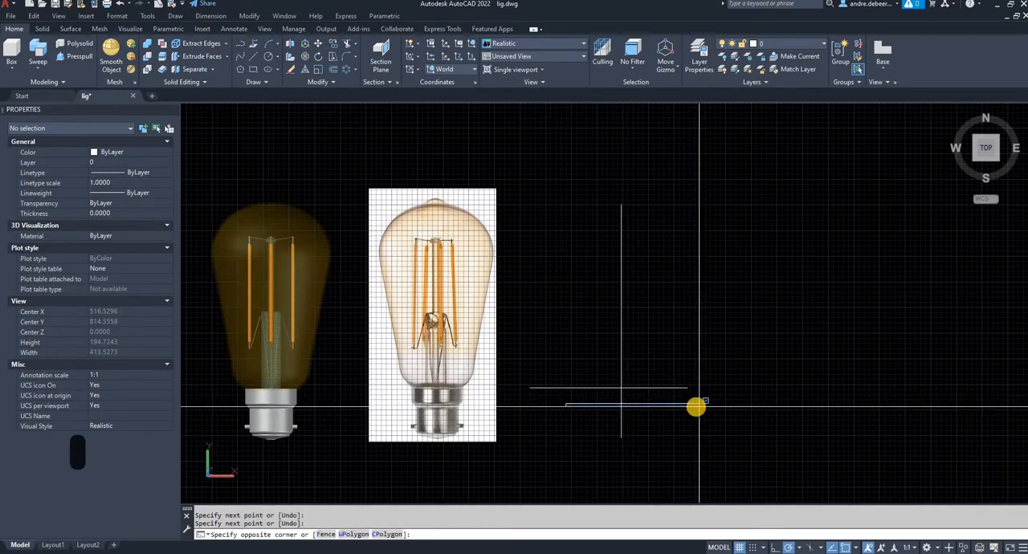
key(Escape)
key(Escape)
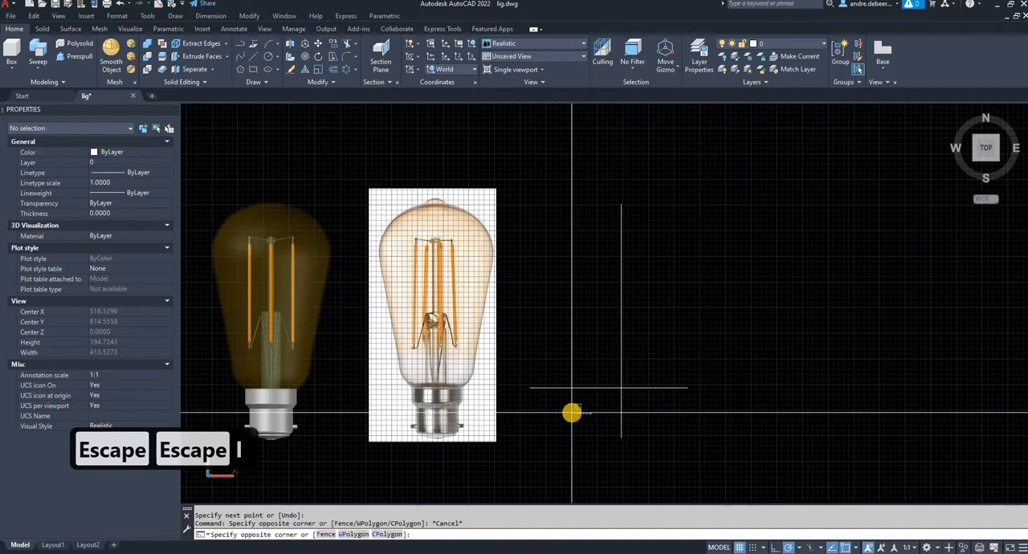
key(Escape)
key(Escape)
- Draw a second horizontal line across the centre line at the lower edge of the cap's wide collar
text(l)
key(Return)
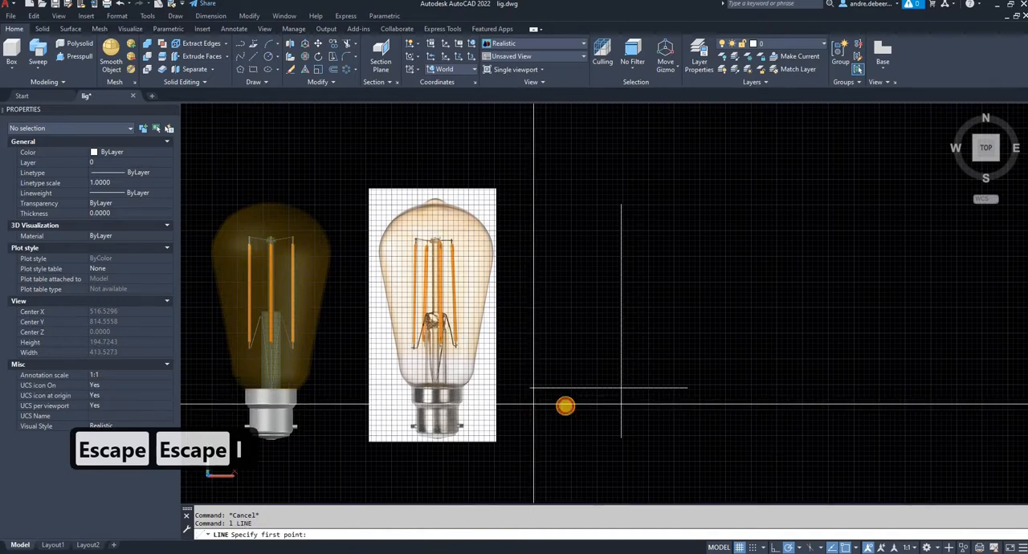
click(533, 404)
click(681, 404)
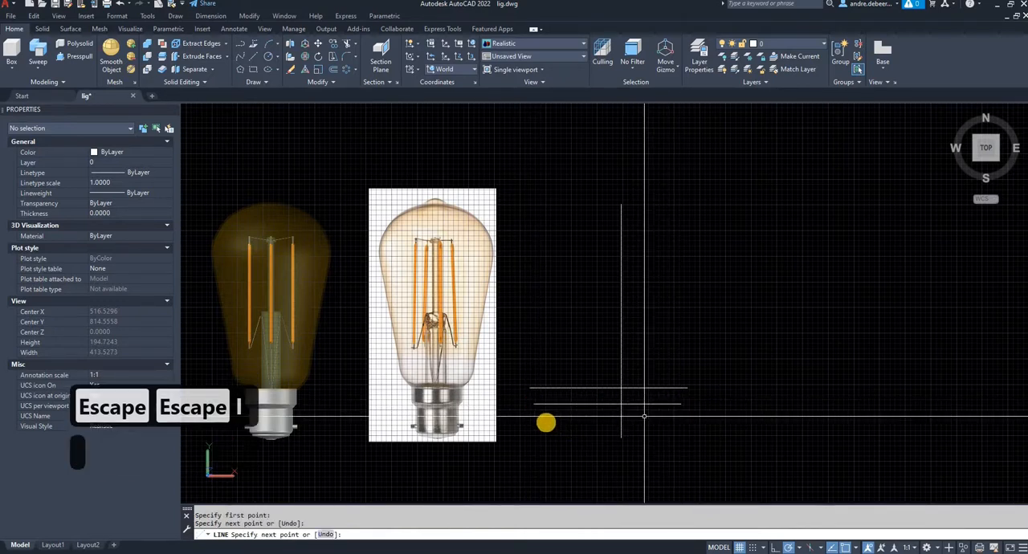
key(Return)
key(Return)
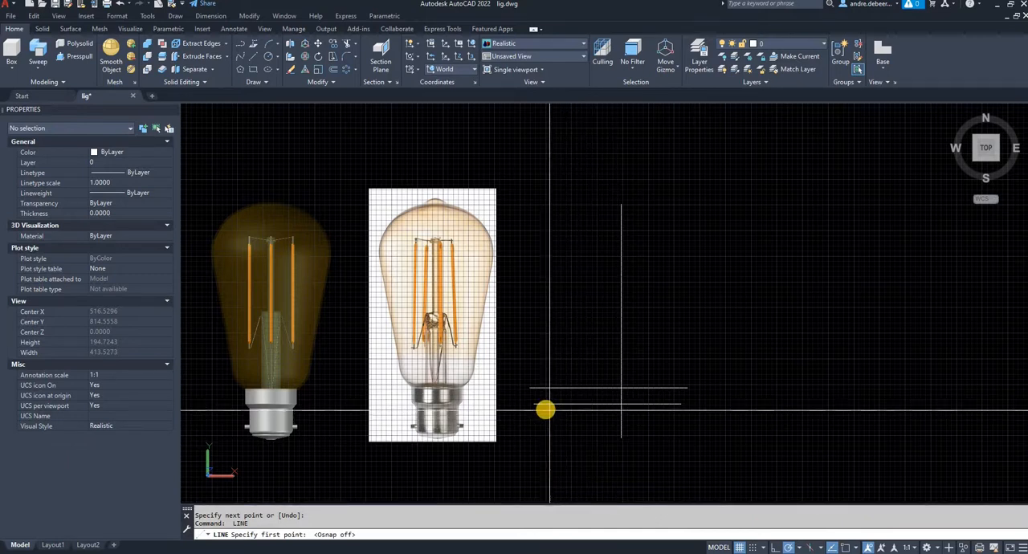
- With object snap off, draw a third horizontal line just below the second, where the cap's narrow barrel begins
click(686, 410)
key(space)
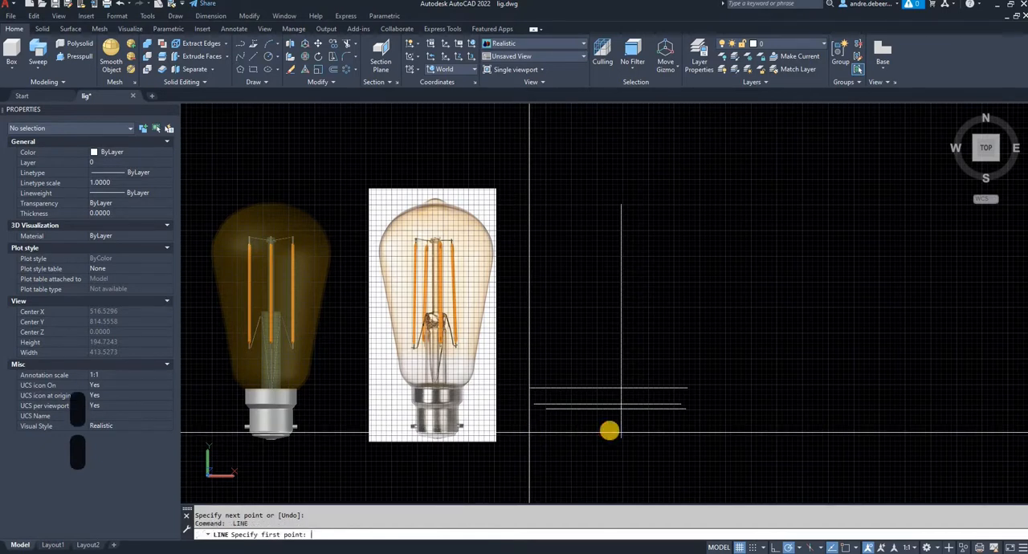
- Draw two more horizontal lines across the centre line, at the cap barrel's lower edge and at the bulb's lowest point
click(737, 428)
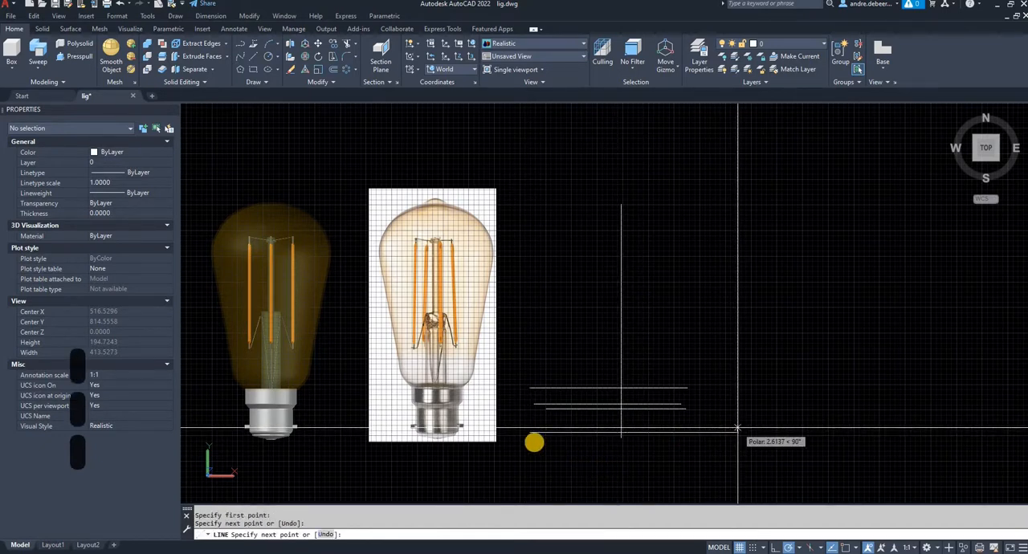
key(space)
key(space)
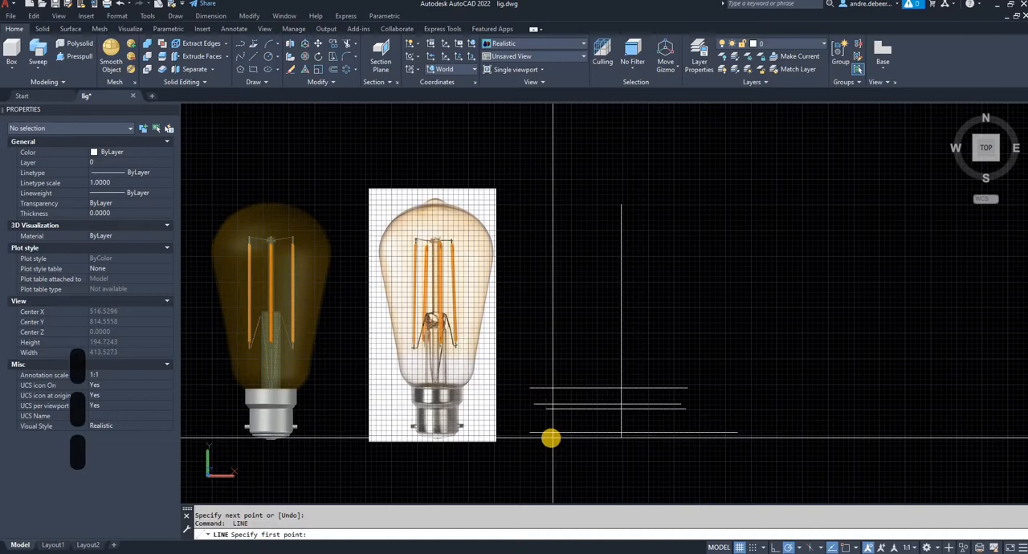
click(551, 438)
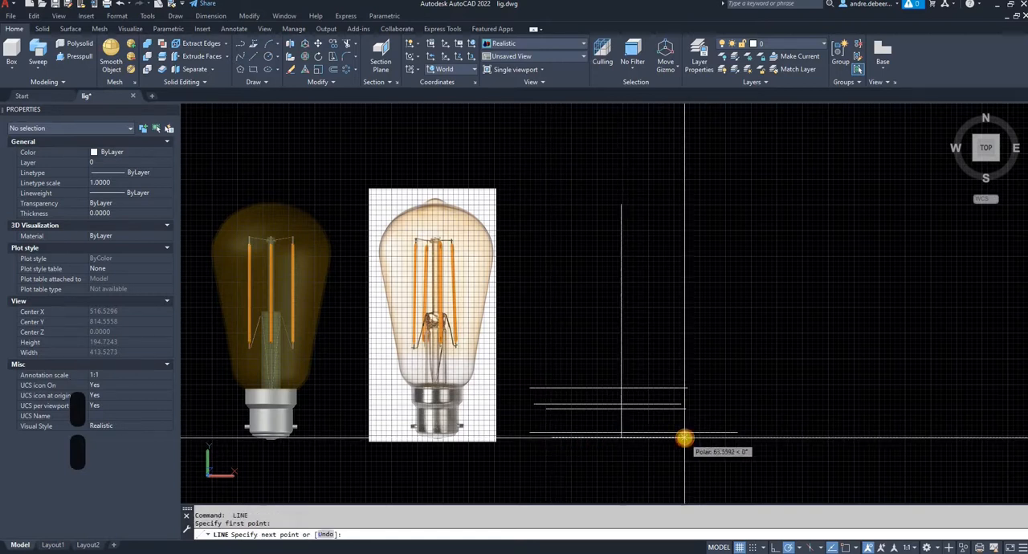
key(space)
scroll(631, 452, up, 2)
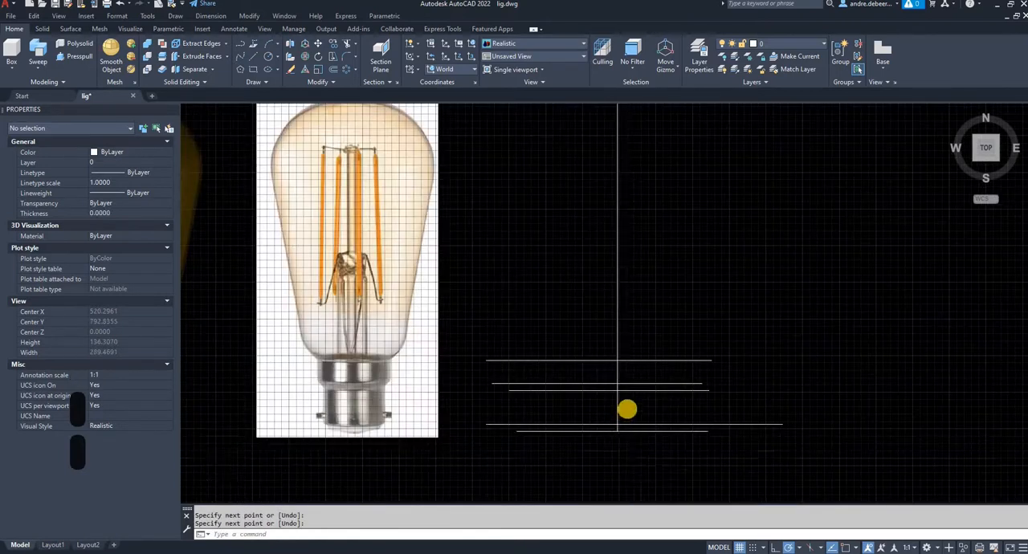
scroll(619, 435, up, 6)
click(622, 404)
click(609, 408)
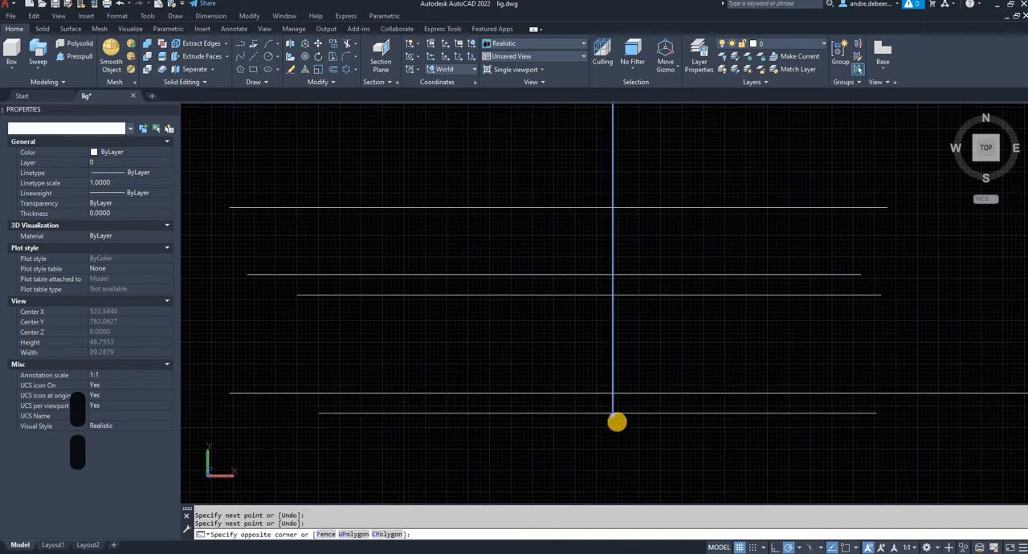
click(614, 418)
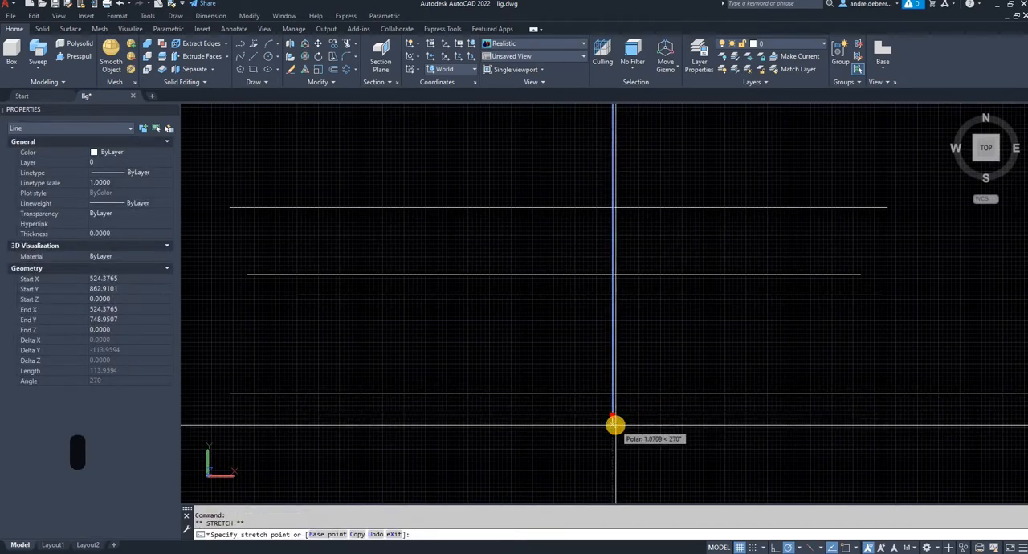
key(Escape)
key(Escape)
text(l)
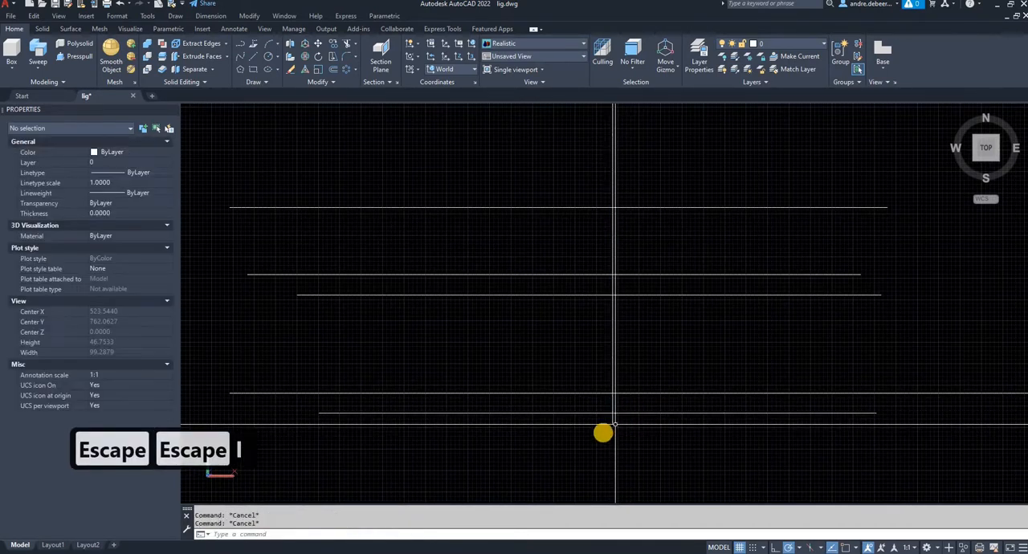
key(space)
scroll(563, 440, down, 4)
middle_drag(563, 441, 707, 445)
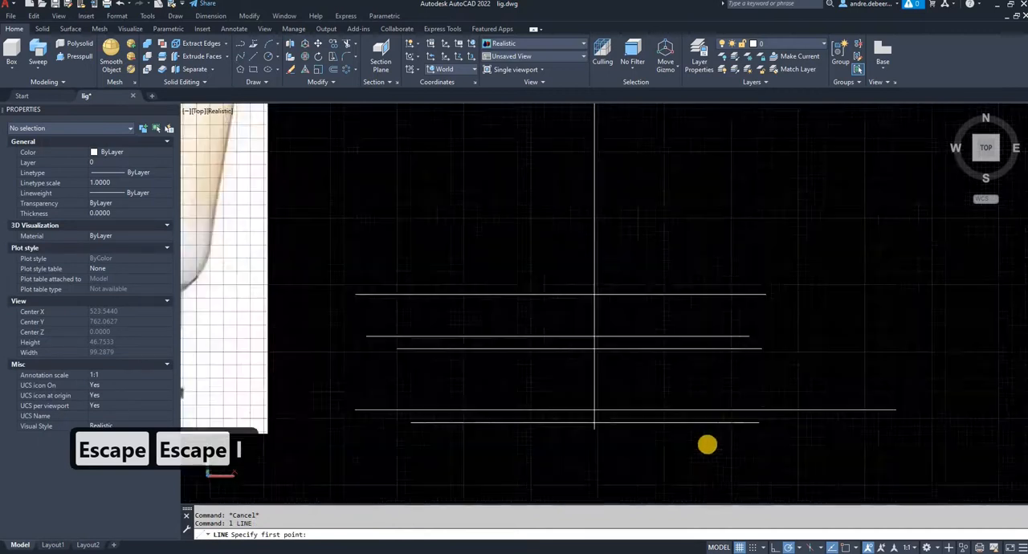
key(Escape)
key(Escape)
key(Escape)
key(Escape)
- With object snap on, draw a horizontal line about 25.08 units long across the collar's upper edge on the reference picture
key(F3)
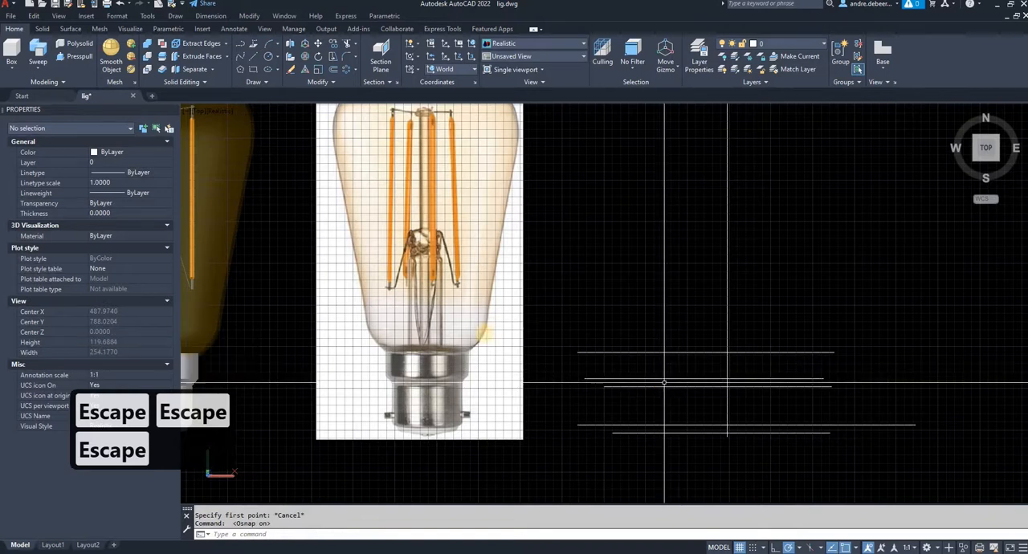
text(l)
key(Return)
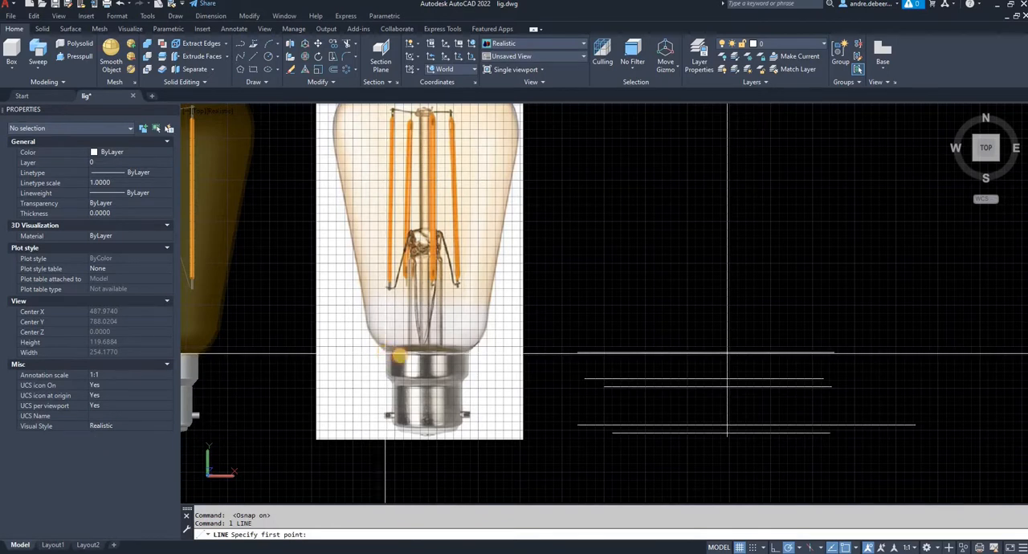
click(386, 353)
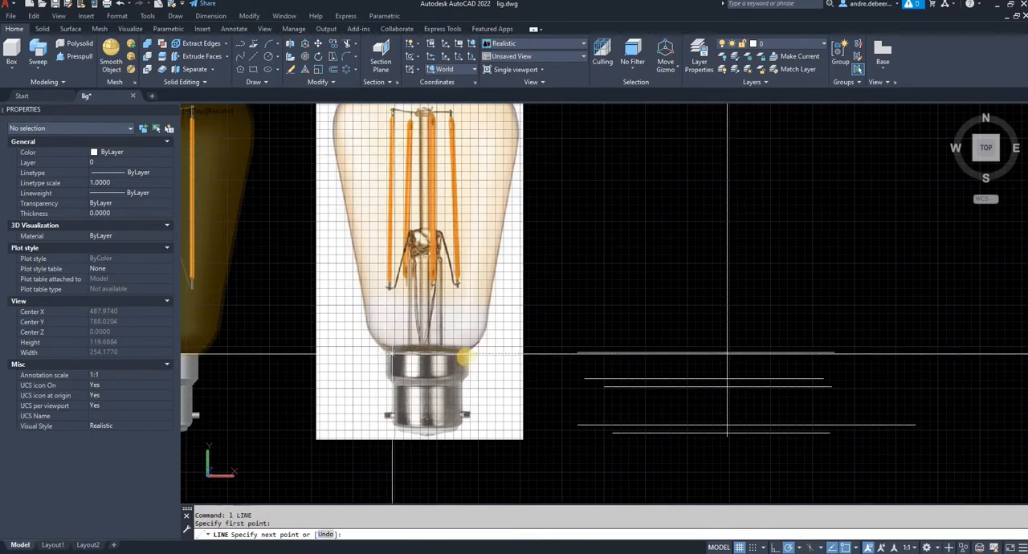
click(473, 354)
key(Return)
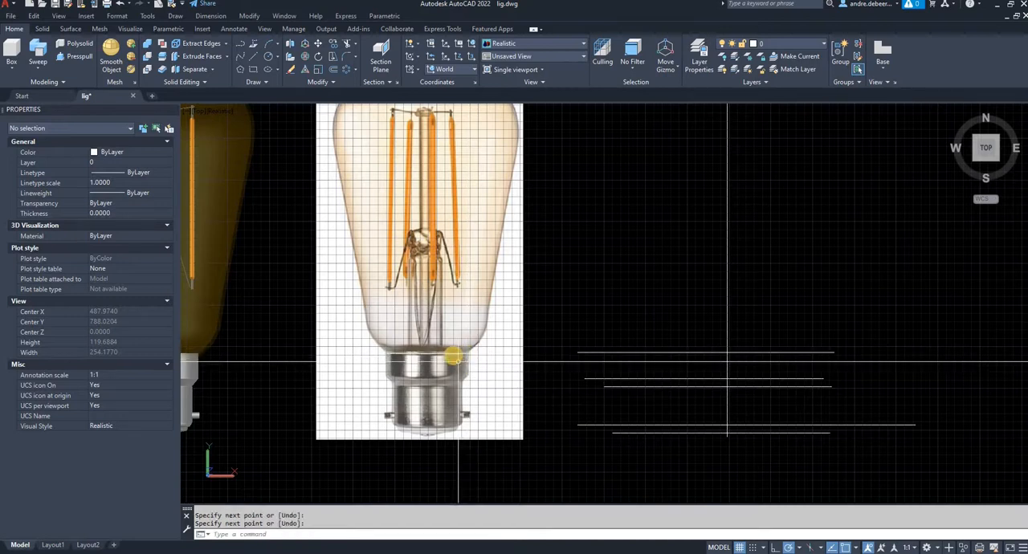
- Move the collar-width line by its midpoint onto the vertical centre line at the level of the topmost guide
click(452, 353)
text(m)
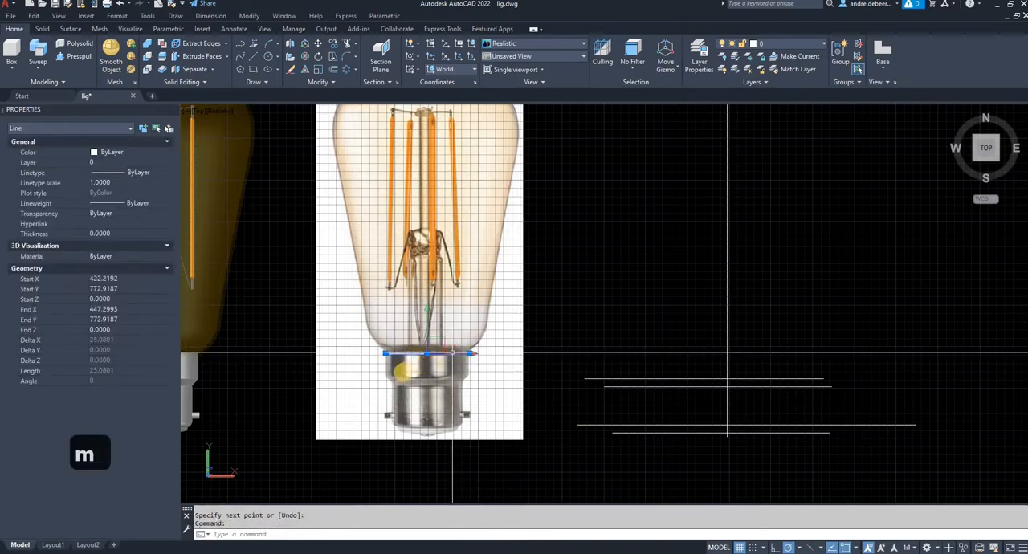
key(Return)
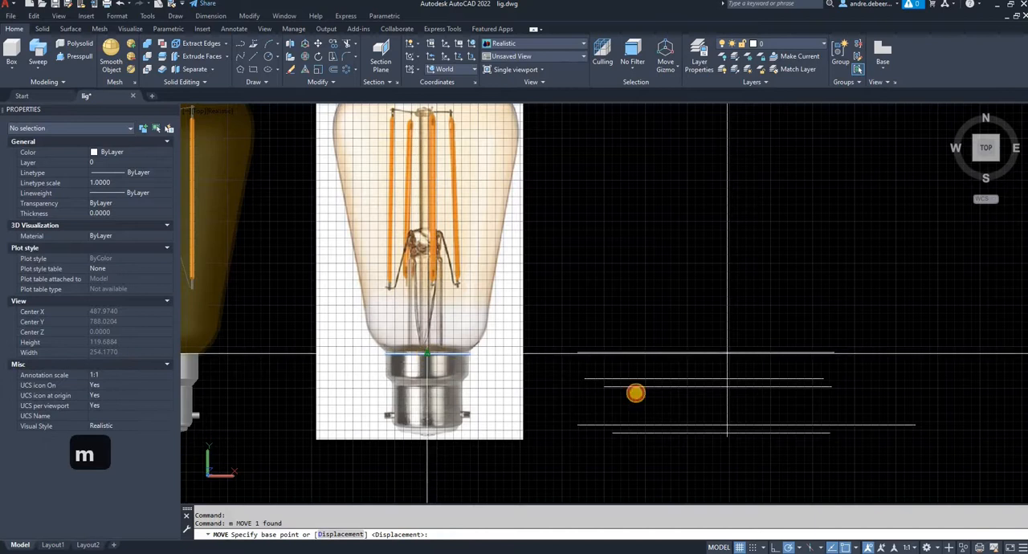
click(427, 353)
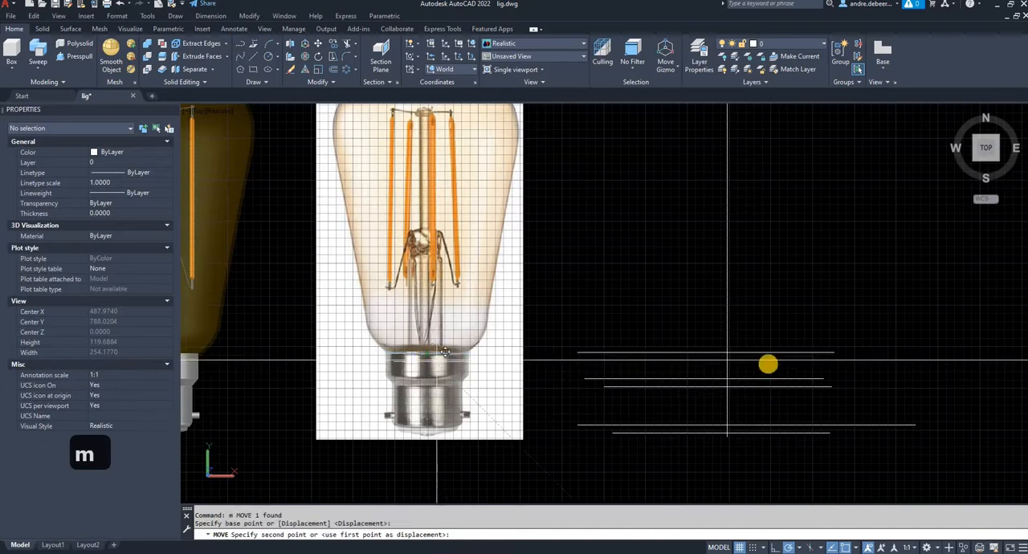
click(729, 351)
- Erase the long topmost guide line, keeping the short collar-width line
click(812, 359)
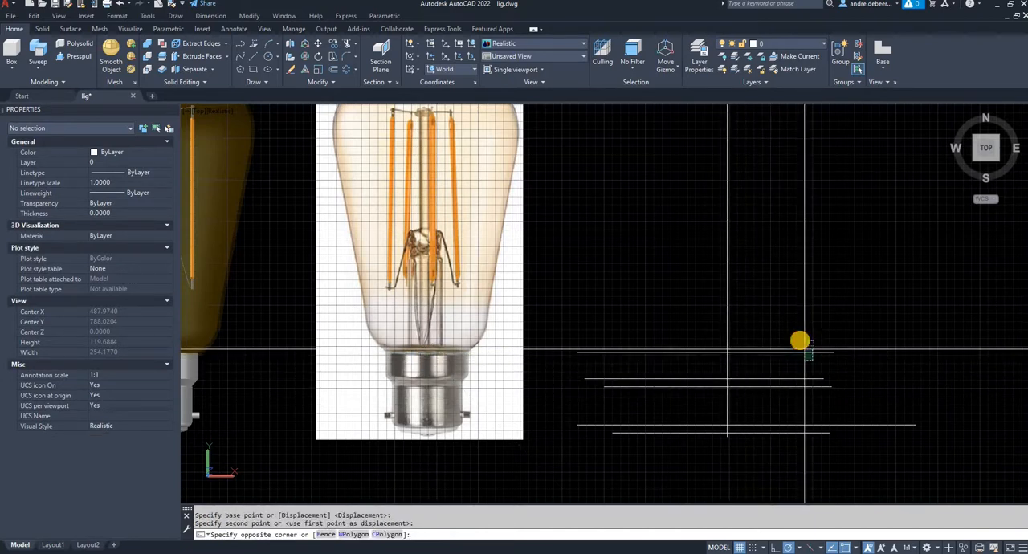
click(800, 341)
key(Delete)
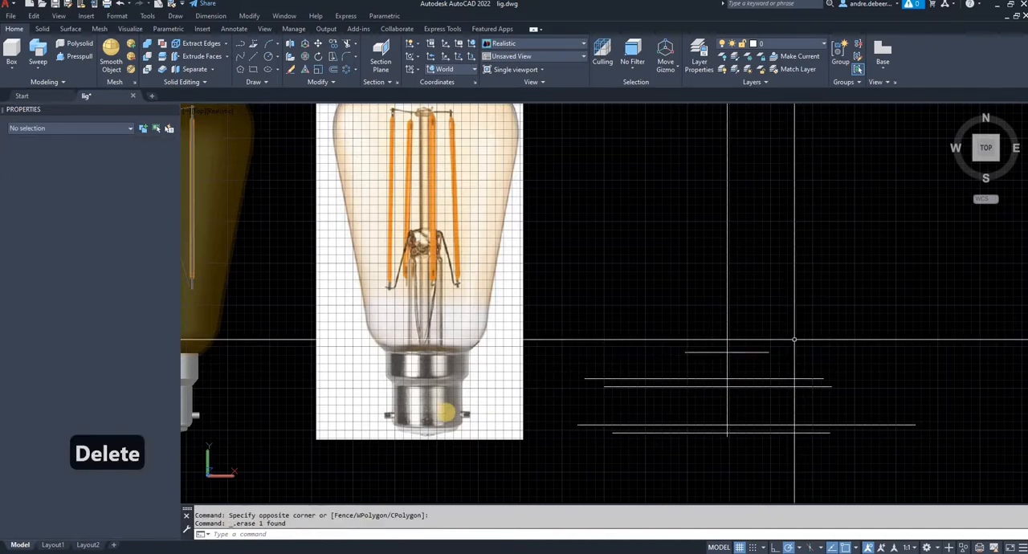
text(l)
key(Return)
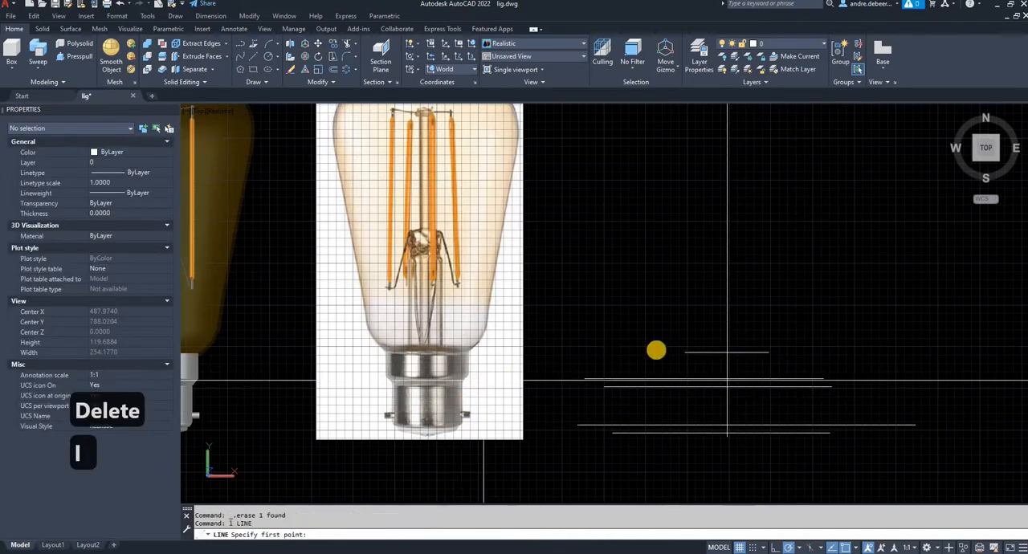
key(Escape)
key(Escape)
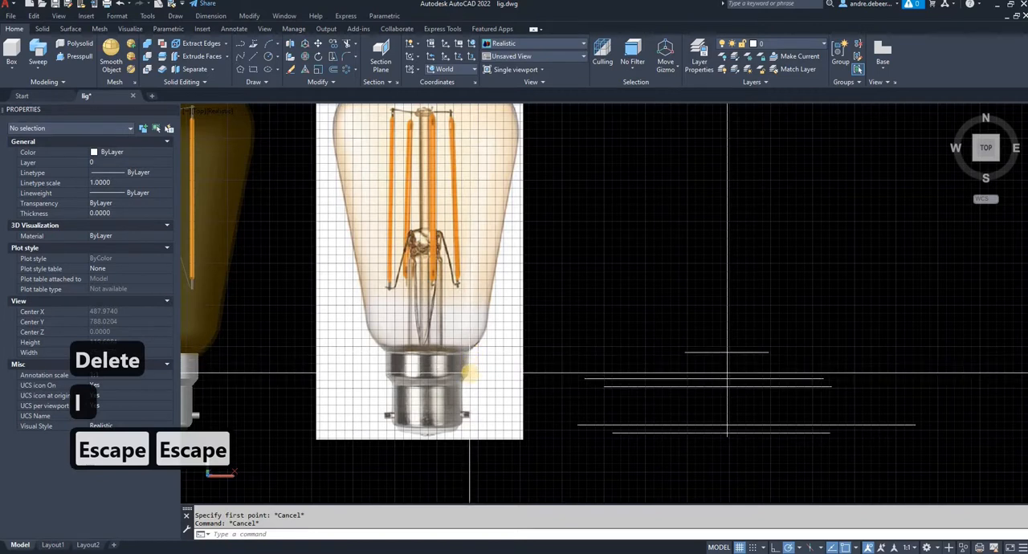
- With object snap off, copy the collar-width line straight down about 7 units, just above the second guide line
click(694, 356)
click(678, 343)
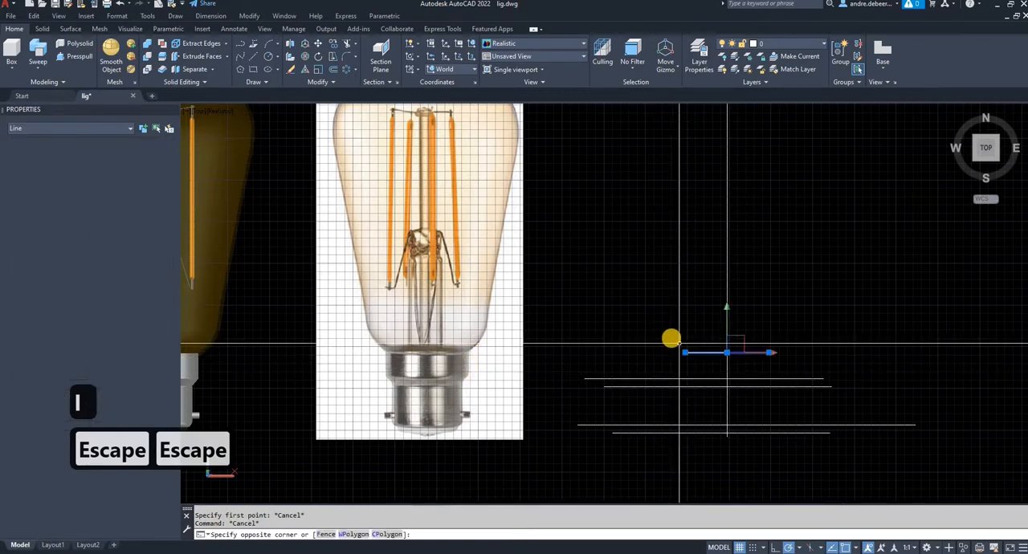
text(co)
key(Return)
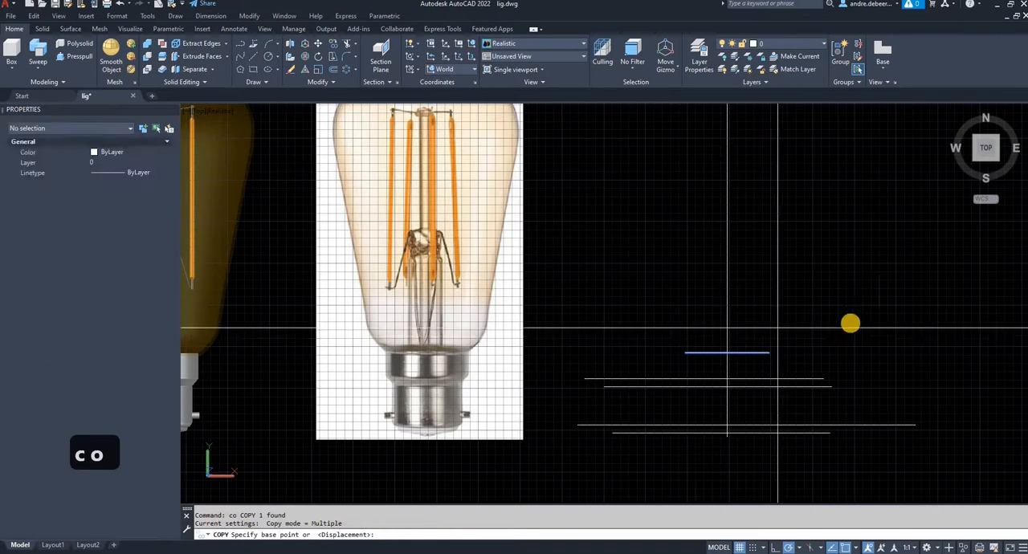
click(769, 352)
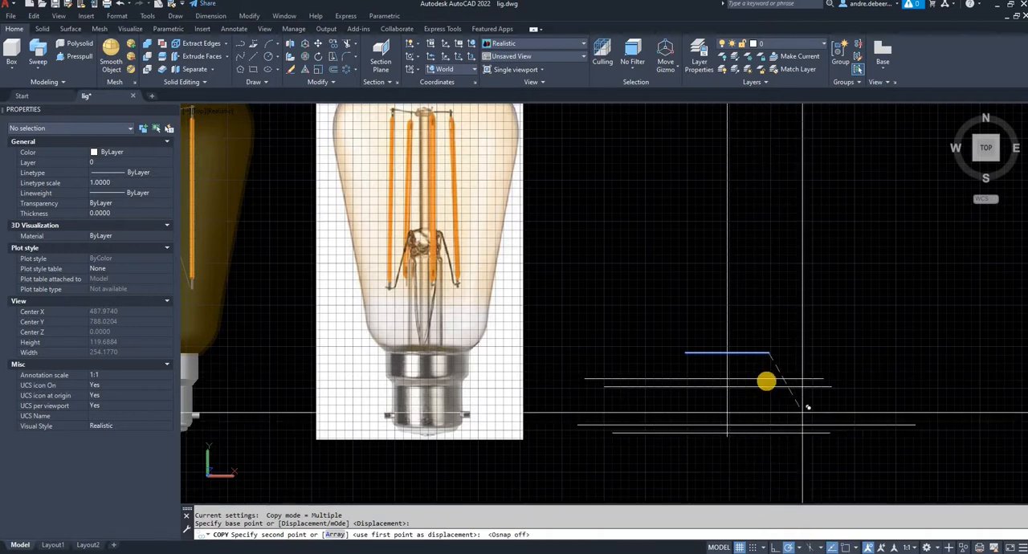
scroll(765, 378, up, 2)
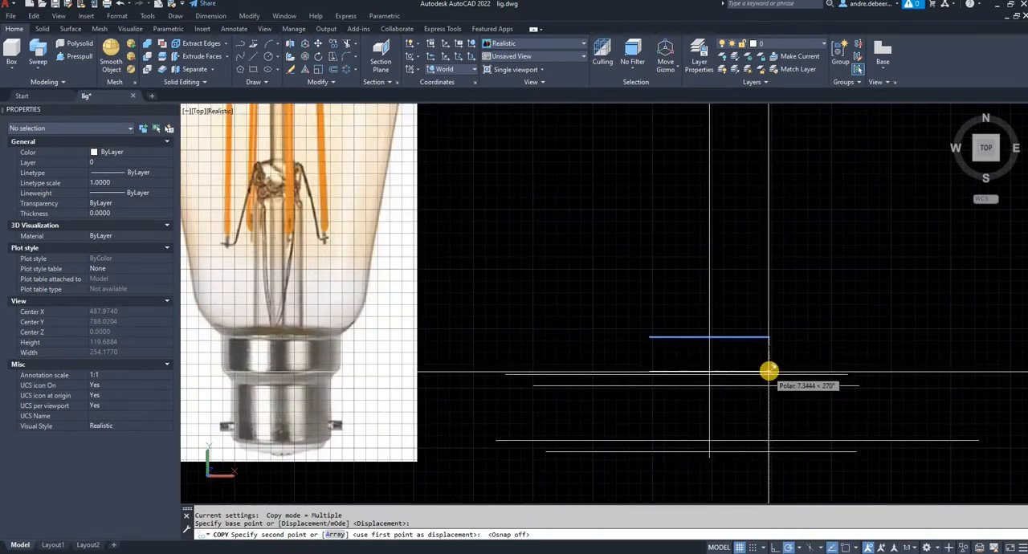
click(770, 371)
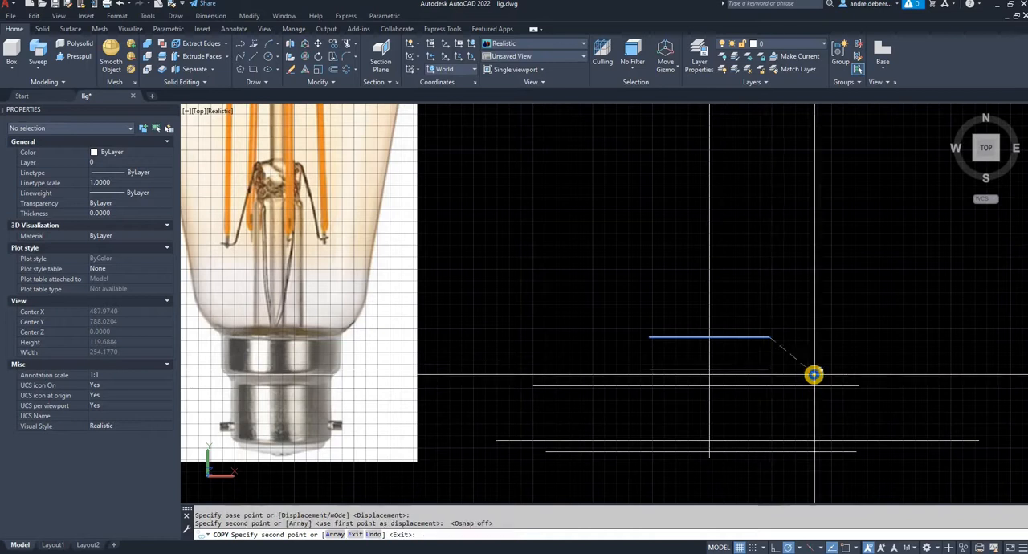
key(Return)
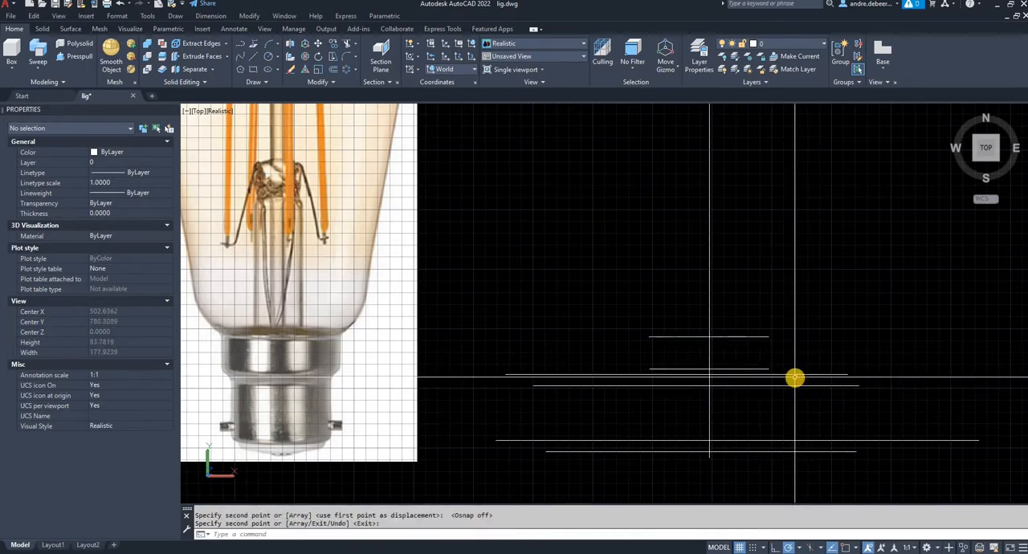
- Draw a horizontal line about 20.82 units long across the upper end of the cap's narrow barrel on the reference picture
click(606, 403)
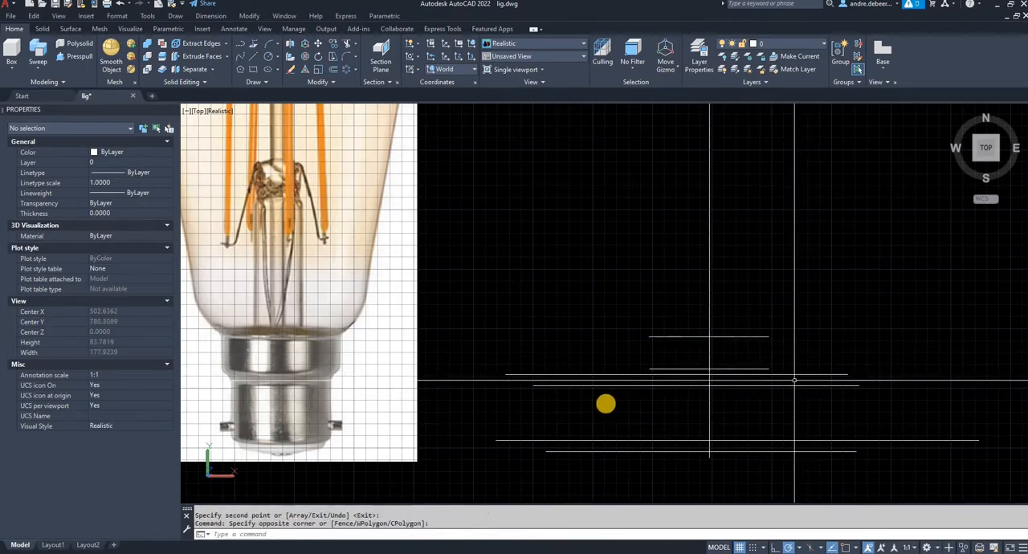
text(l)
key(Return)
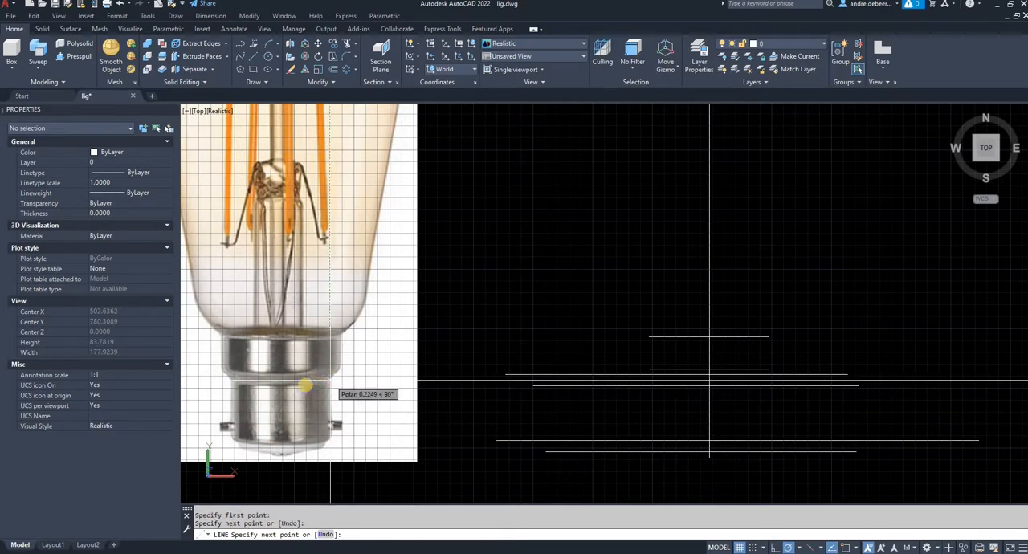
key(Return)
- With object snap on, move the barrel-width line by its midpoint horizontally onto the vertical centre line
click(287, 381)
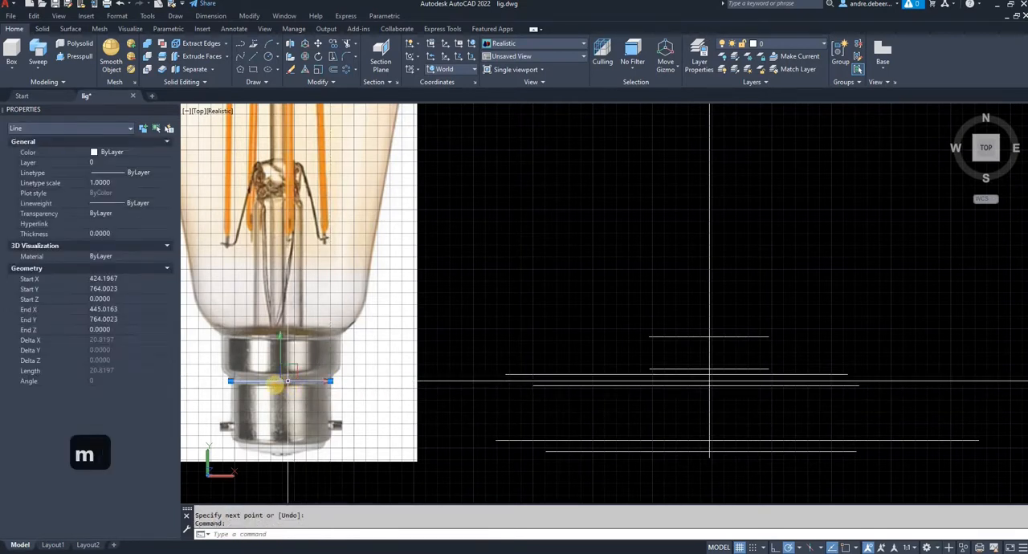
key(Escape)
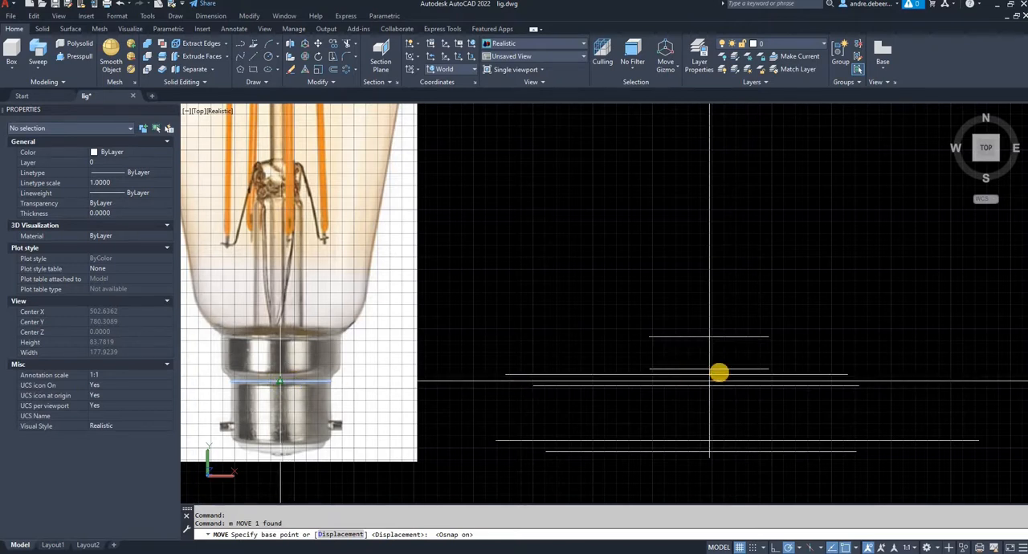
click(710, 372)
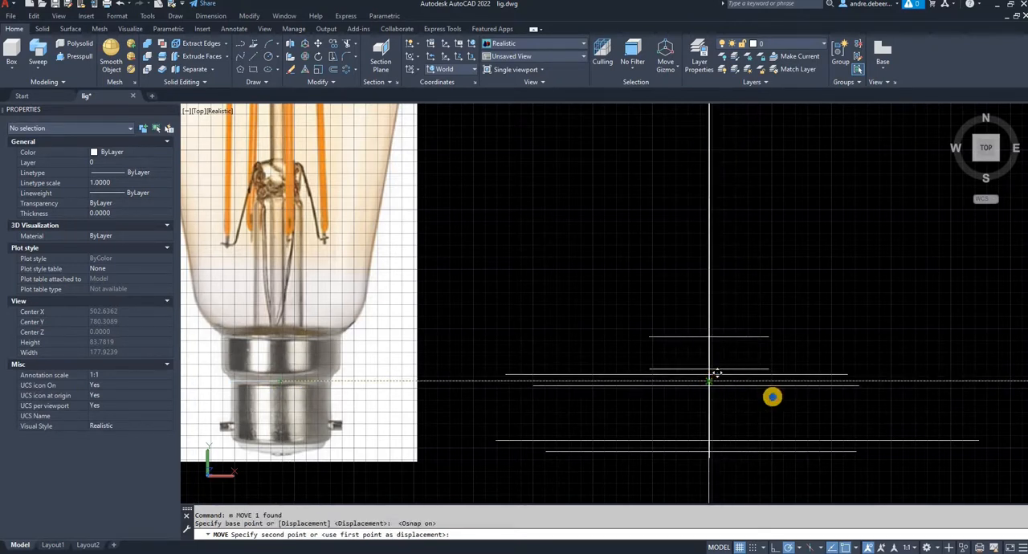
click(710, 381)
- Erase the two long guide lines just above and below the barrel-width line
right_click(774, 396)
click(758, 401)
click(762, 405)
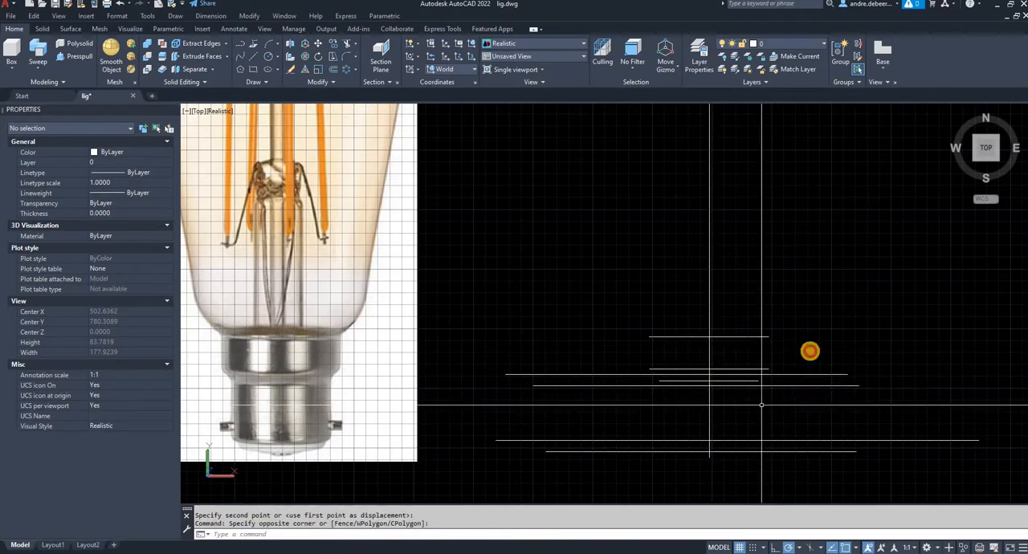
click(826, 402)
click(809, 350)
key(Delete)
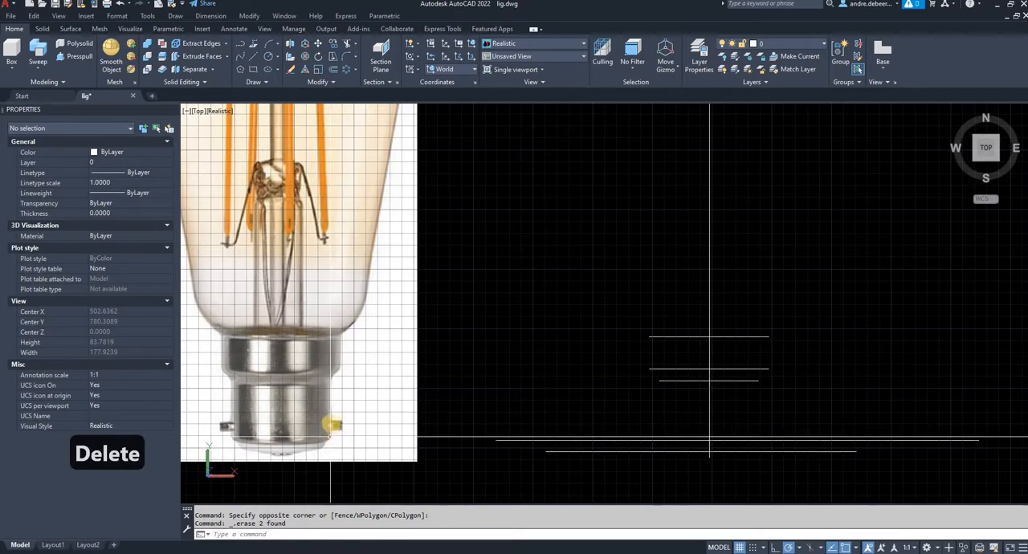
- Copy the barrel-width line by its midpoint to where the centre line crosses the barrel's lower-edge guide
click(746, 375)
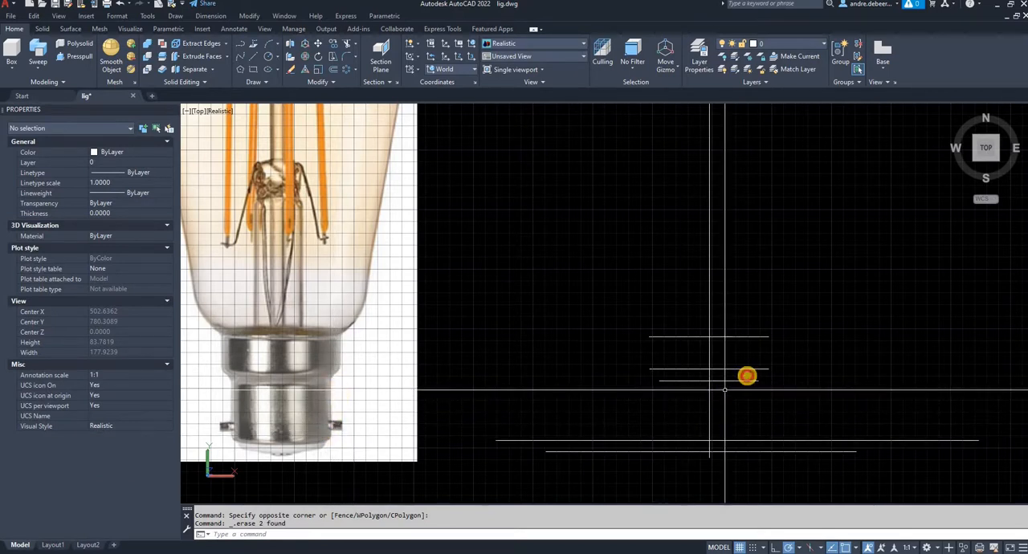
click(745, 377)
text(c)
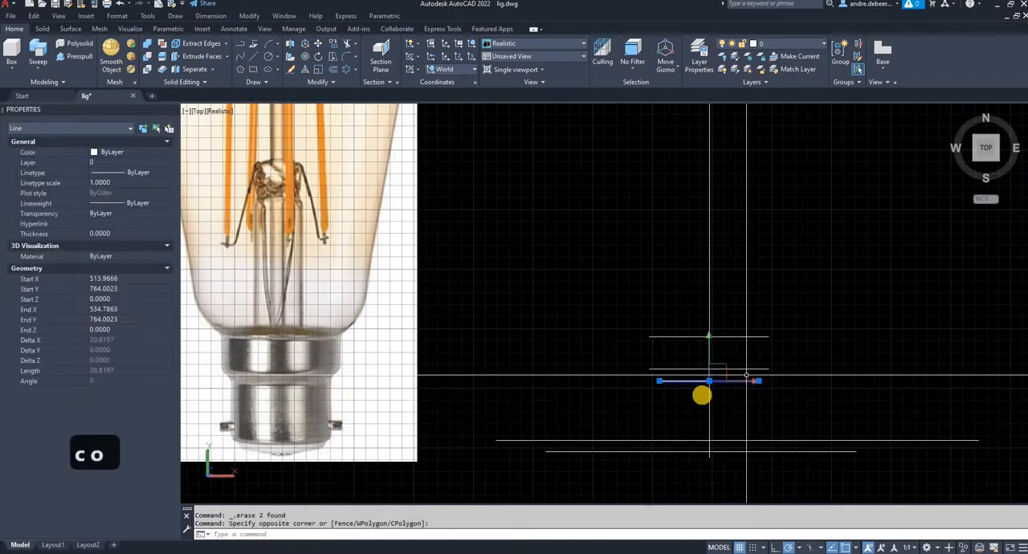
key(Return)
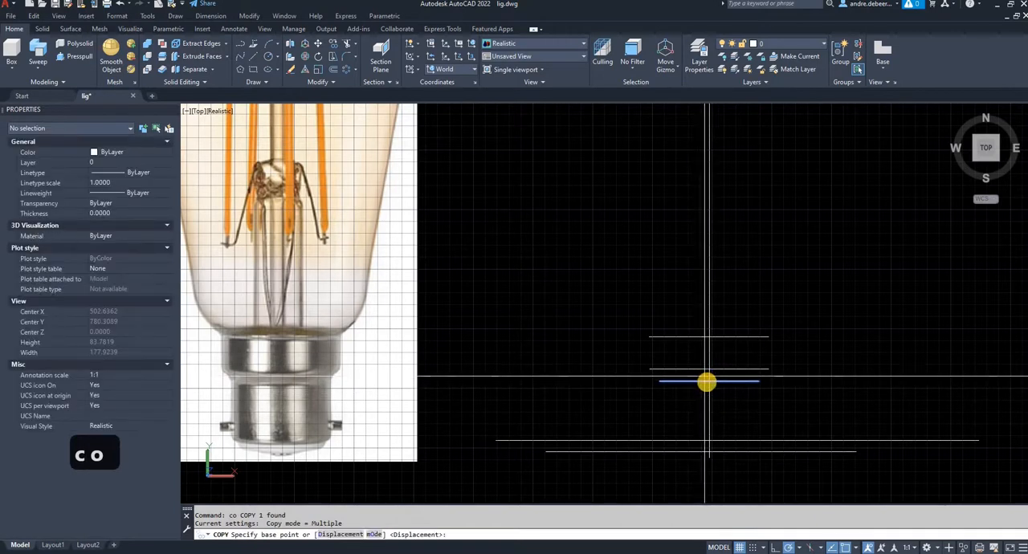
click(709, 381)
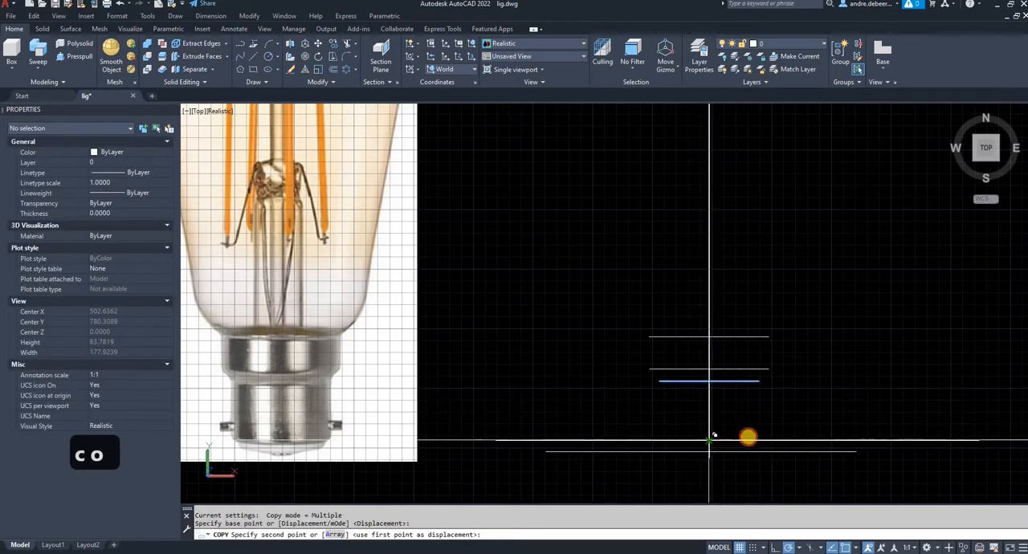
click(718, 431)
key(Return)
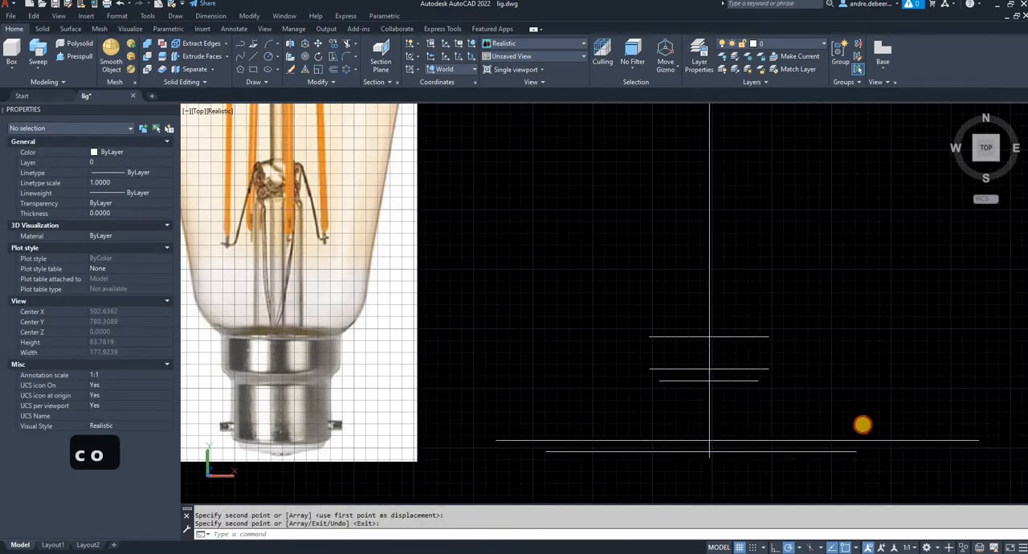
- Erase the long guide line at the barrel's lower edge, keeping the barrel-width copy
click(876, 446)
click(865, 423)
key(Delete)
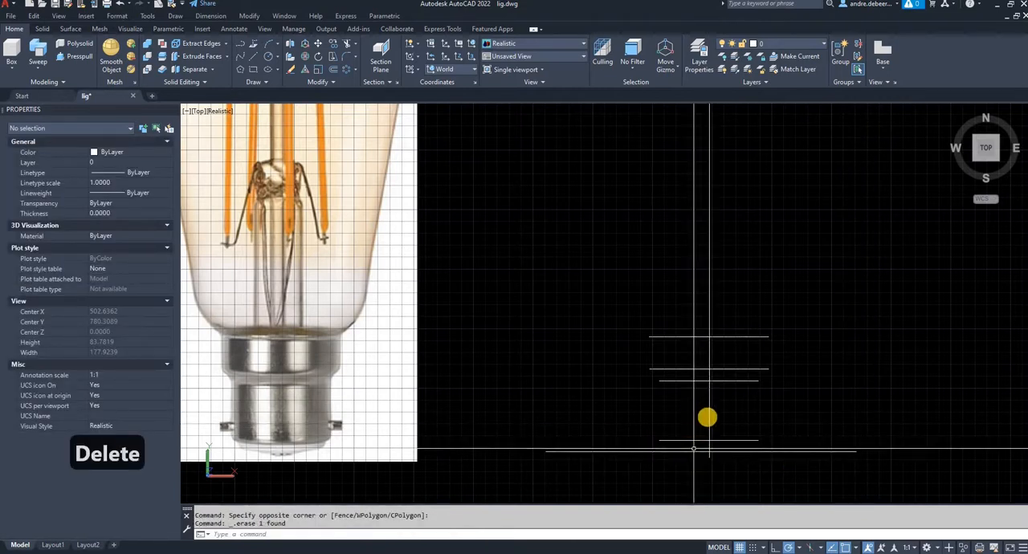
- Draw the left side of the cap outline with lines joining the left endpoints of the four collar and barrel width lines
scroll(691, 457, up, 2)
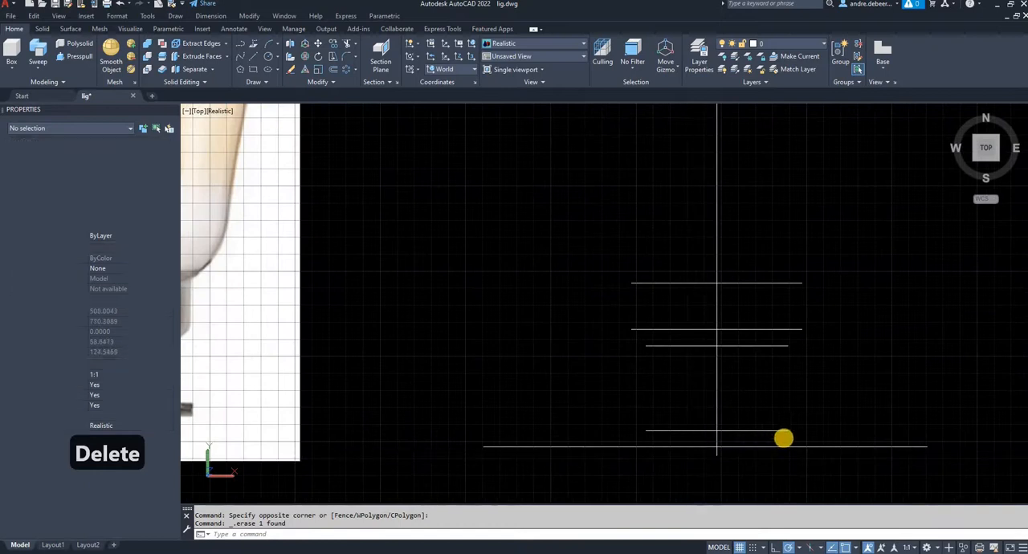
middle_drag(698, 454, 783, 434)
text(l)
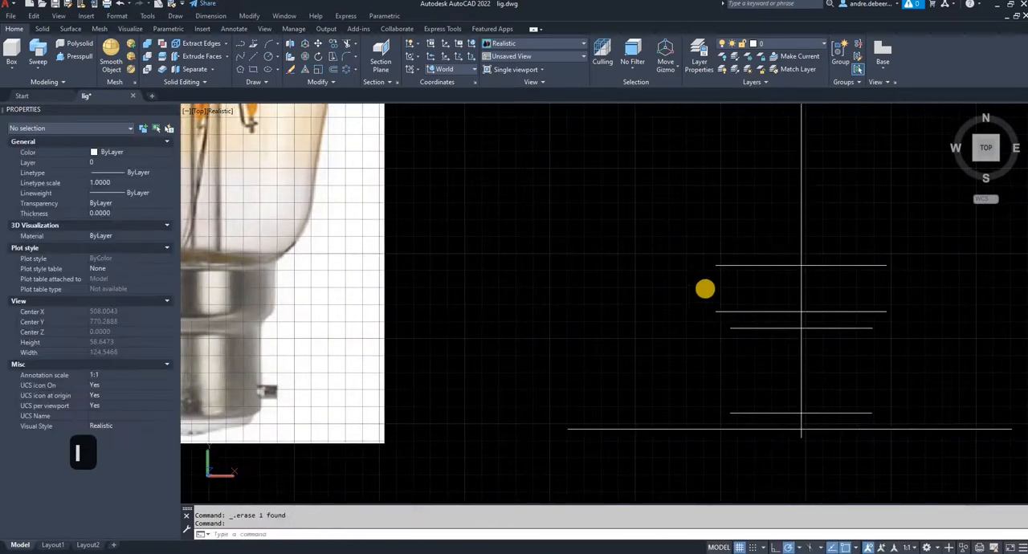
key(Return)
click(716, 266)
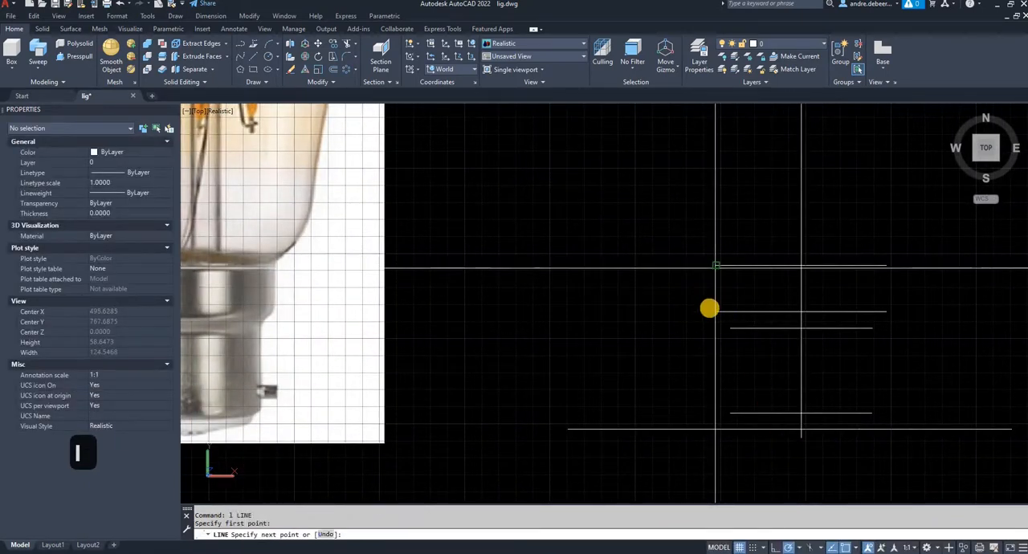
click(715, 311)
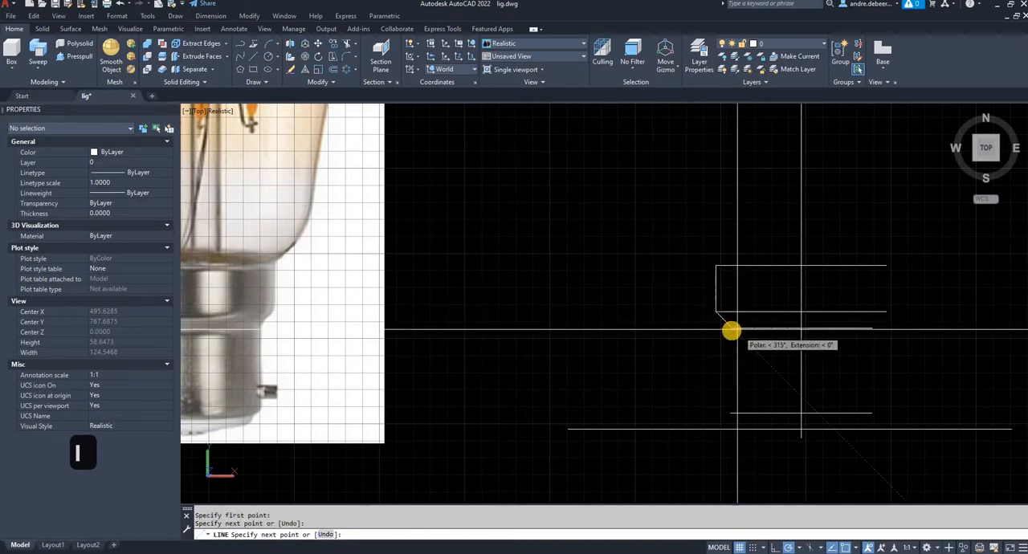
click(731, 331)
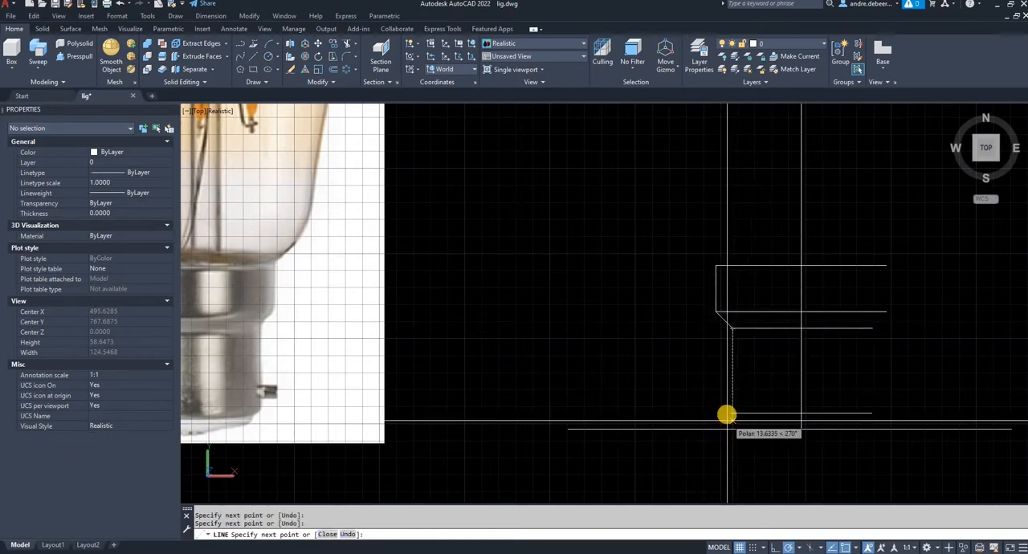
scroll(729, 346, up, 5)
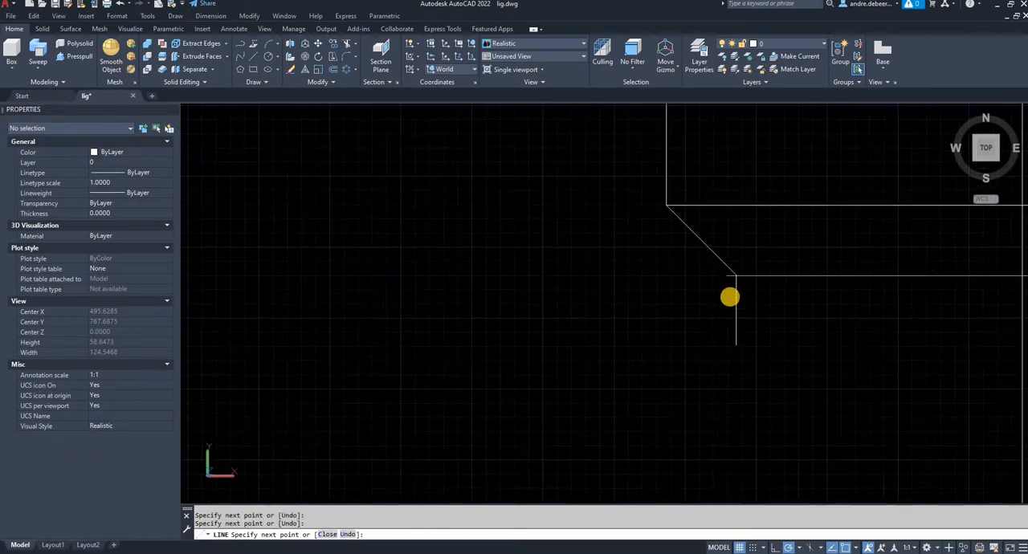
scroll(726, 281, down, 5)
key(Return)
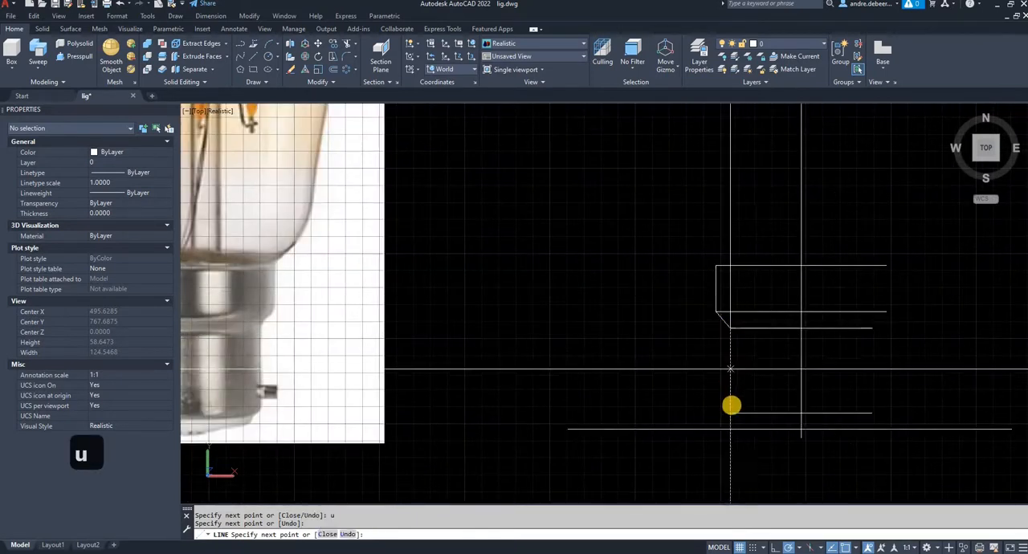
click(730, 412)
- Continue the outline with a 45° bevel to the lowest guide line, along it, and down at 45° to the centre line's lower end
mouse_move(759, 441)
middle_down()
mouse_move(734, 362)
mouse_move(829, 356)
middle_up()
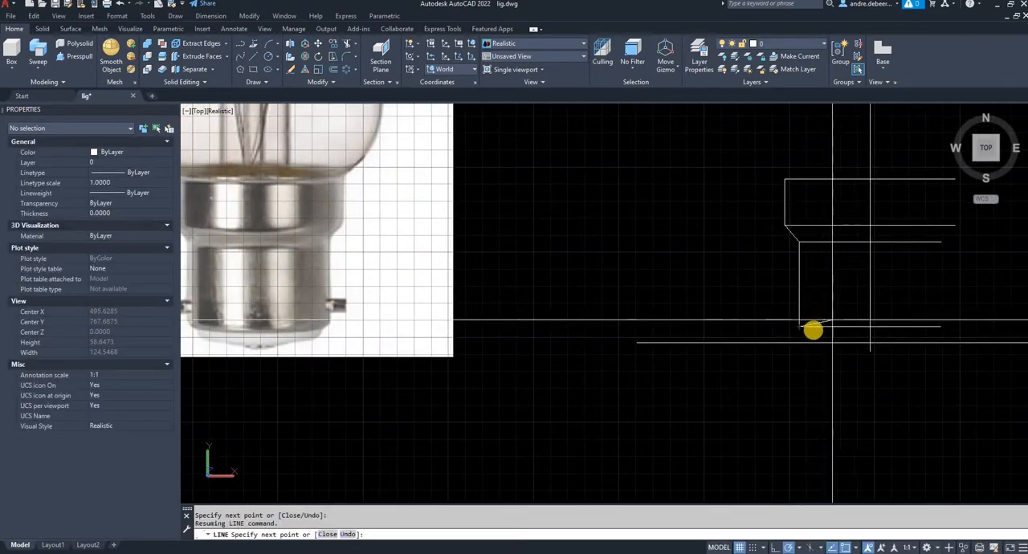
scroll(812, 329, up, 2)
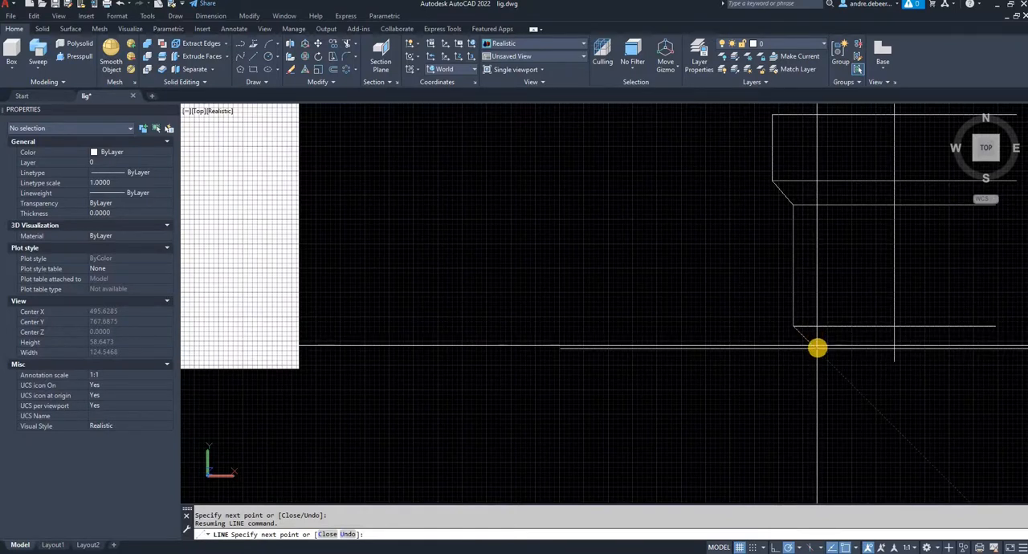
click(817, 347)
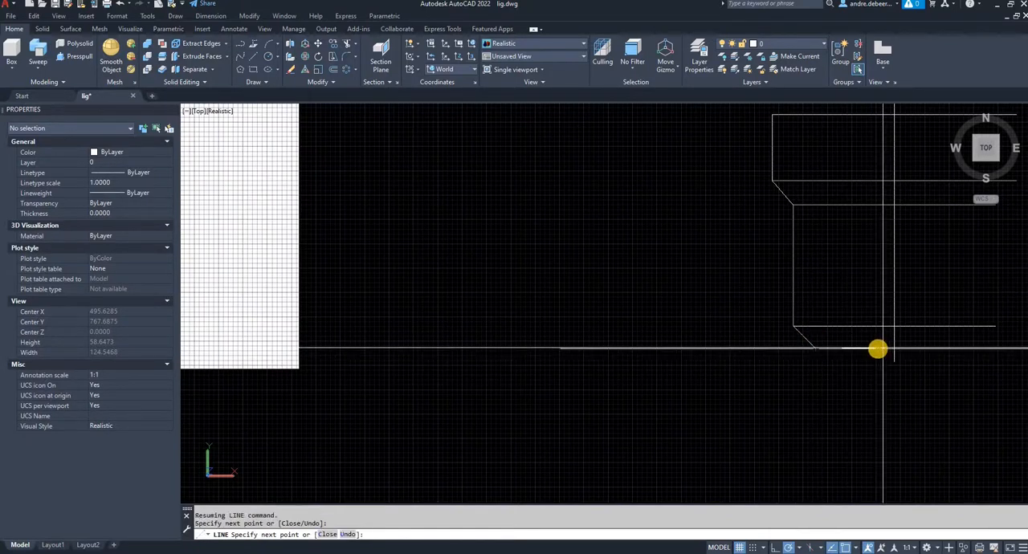
scroll(891, 361, up, 4)
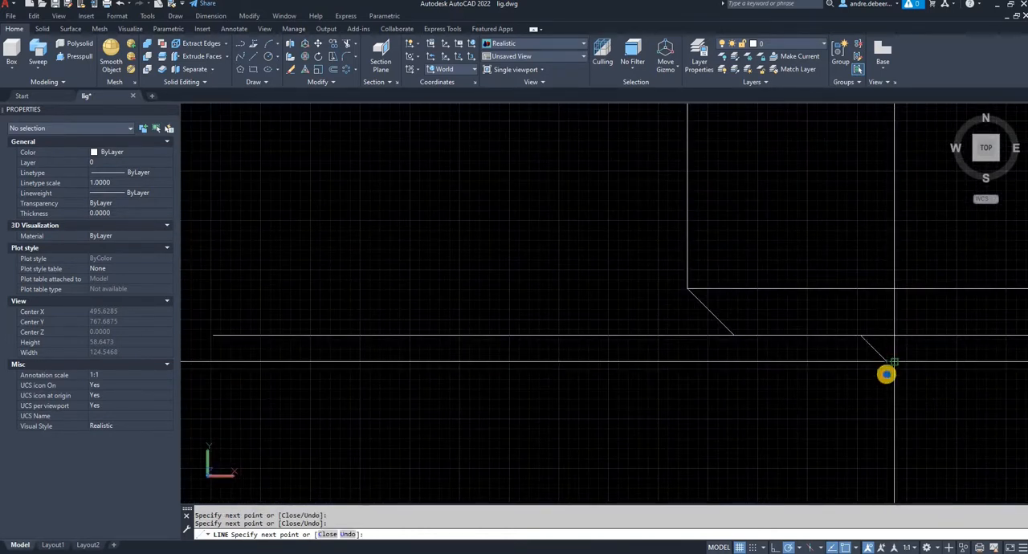
key(Return)
scroll(875, 376, down, 4)
middle_drag(876, 375, 654, 423)
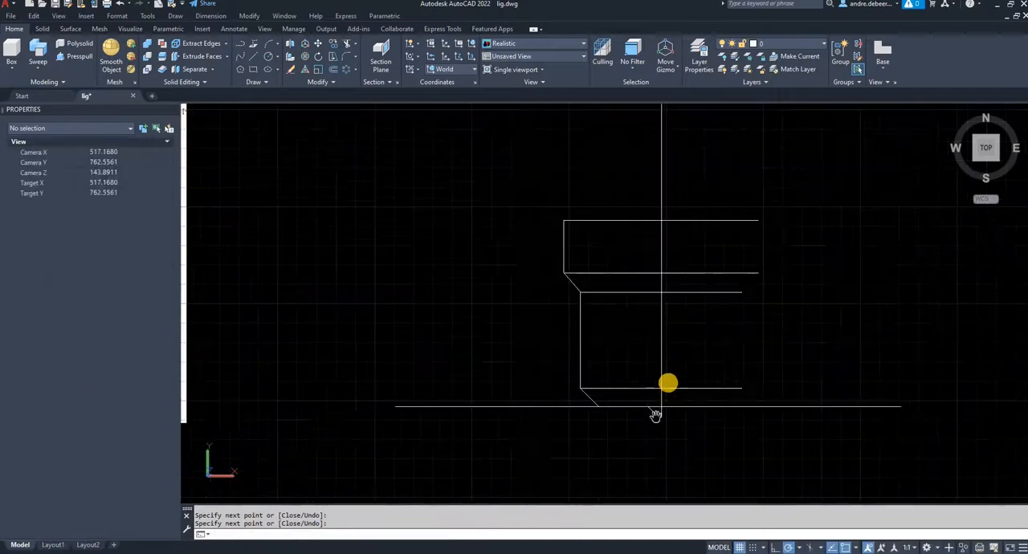
key(Return)
- Erase the four horizontal collar and barrel width lines, keeping the left outline and the centre line
scroll(667, 402, down, 5)
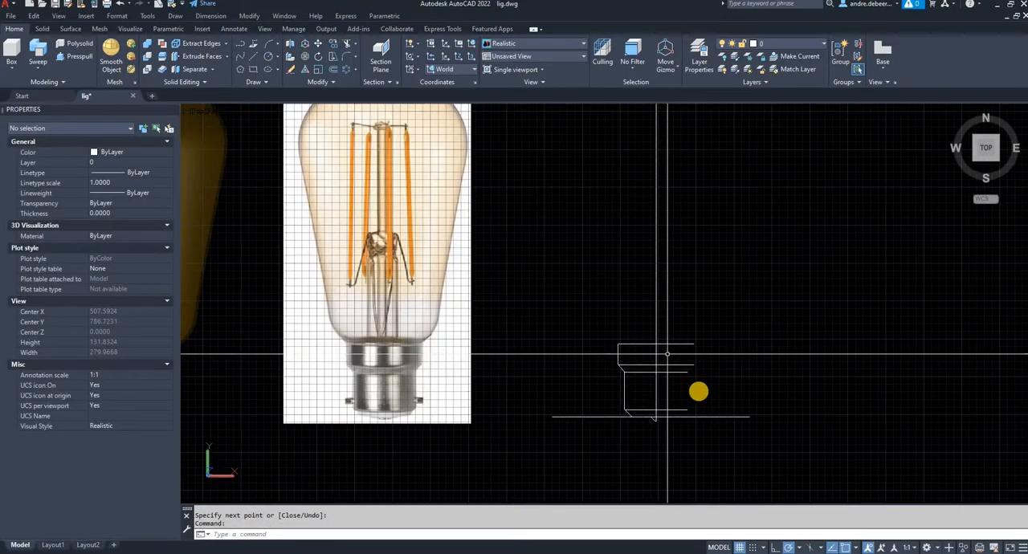
scroll(686, 413, up, 2)
click(688, 413)
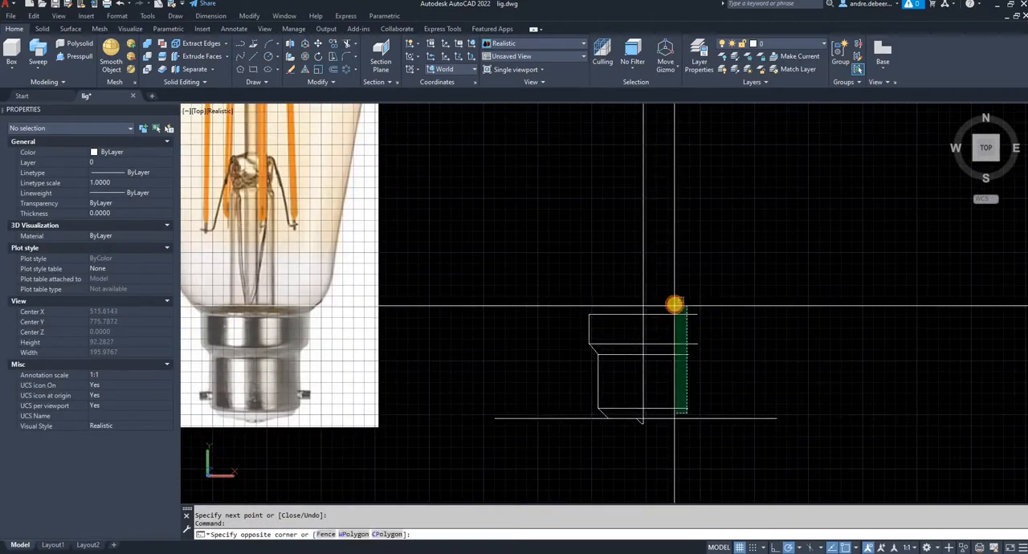
click(675, 304)
key(Delete)
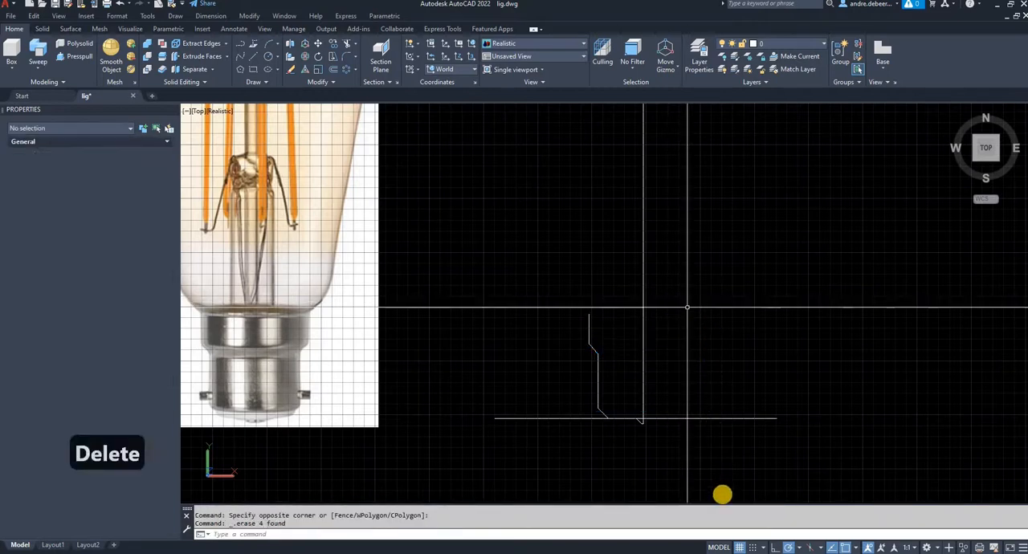
- Erase the long horizontal guide line at the cap's base, keeping the short outline segments
click(701, 445)
click(700, 388)
key(Delete)
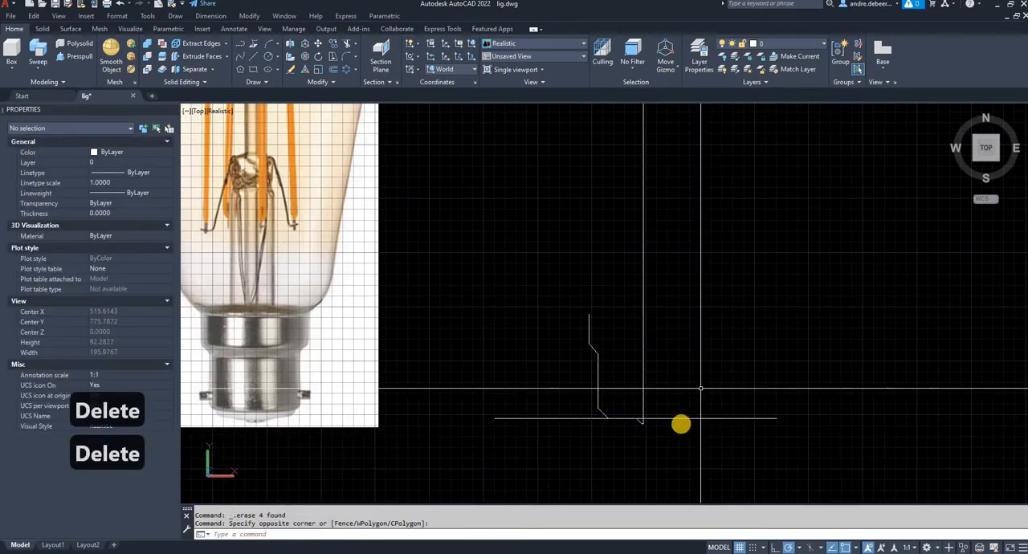
click(673, 402)
click(634, 429)
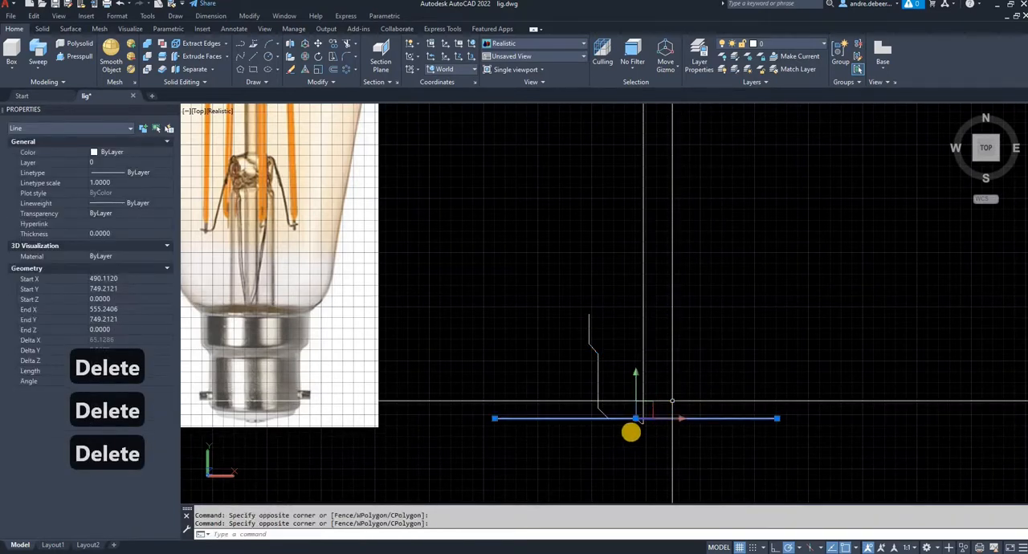
key(Delete)
- Stretch the small contact-tip corner at the outline's base horizontally away from the centre line by about 1.65 units
scroll(631, 427, up, 2)
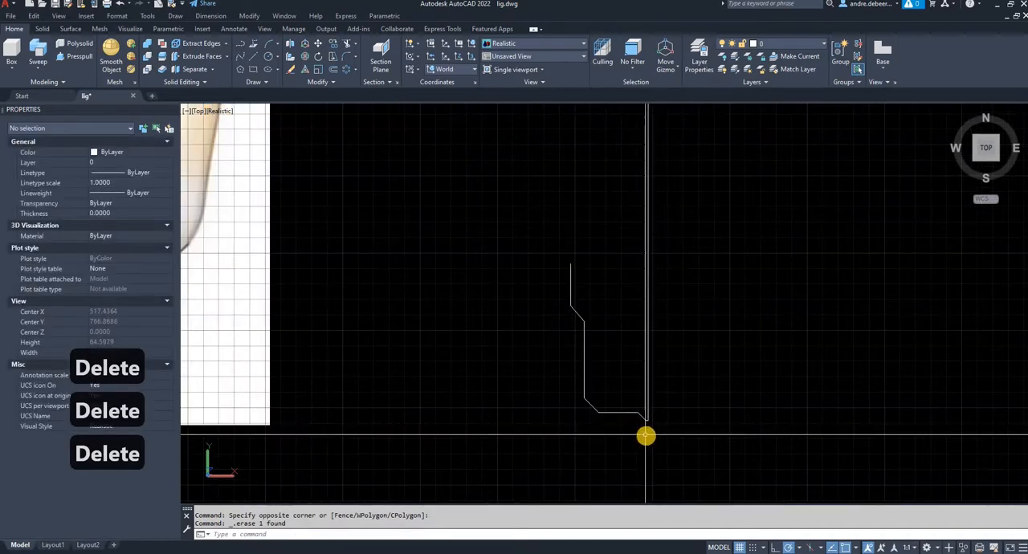
click(646, 434)
click(620, 404)
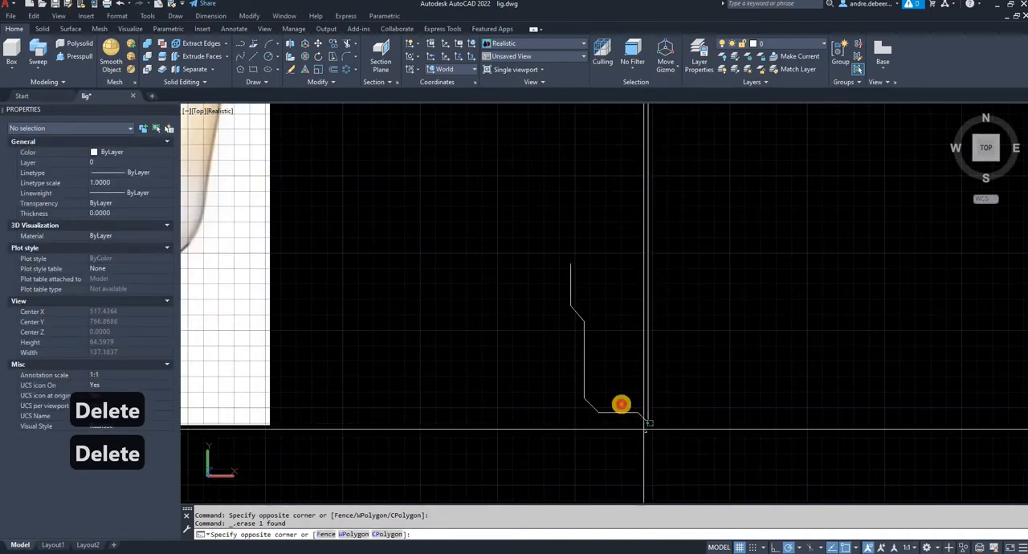
text(s)
key(Return)
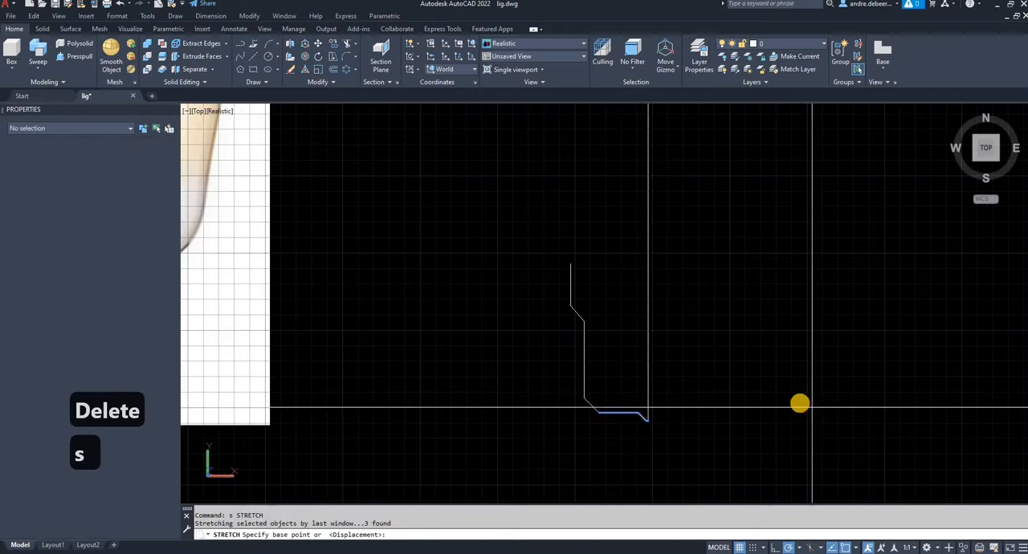
click(793, 403)
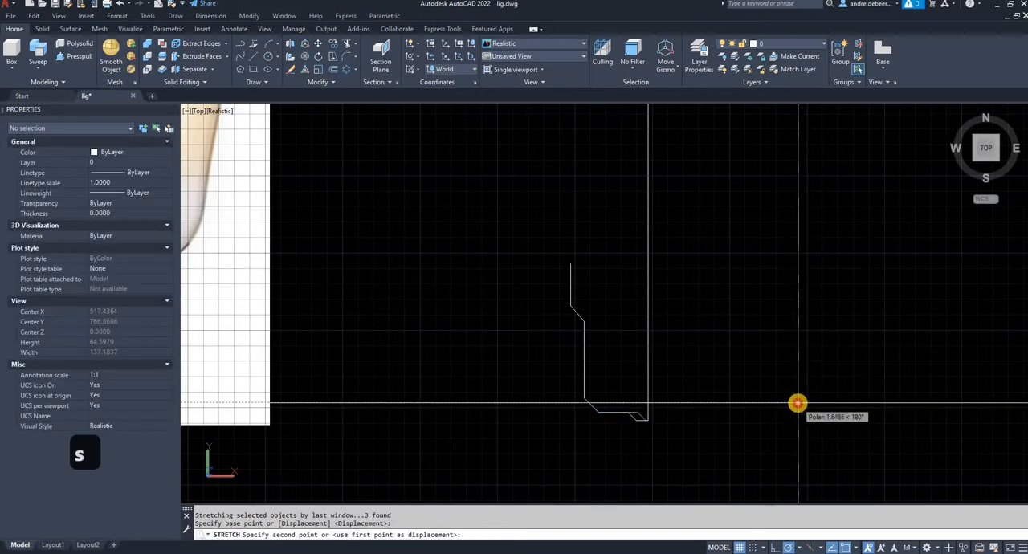
click(797, 403)
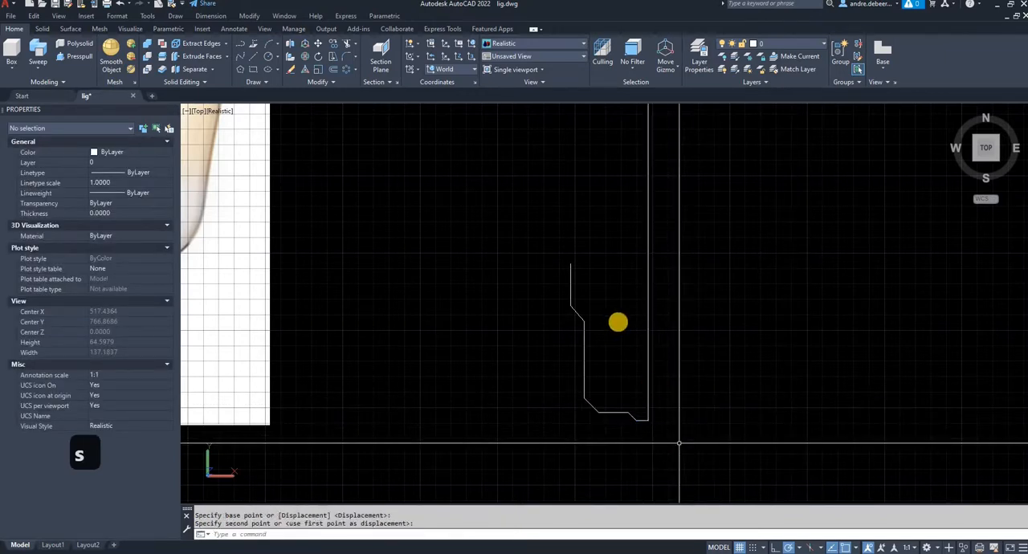
- Draw a horizontal line from the outline's upper-left endpoint to the centre line to close off the collar's upper edge
text(l)
key(Return)
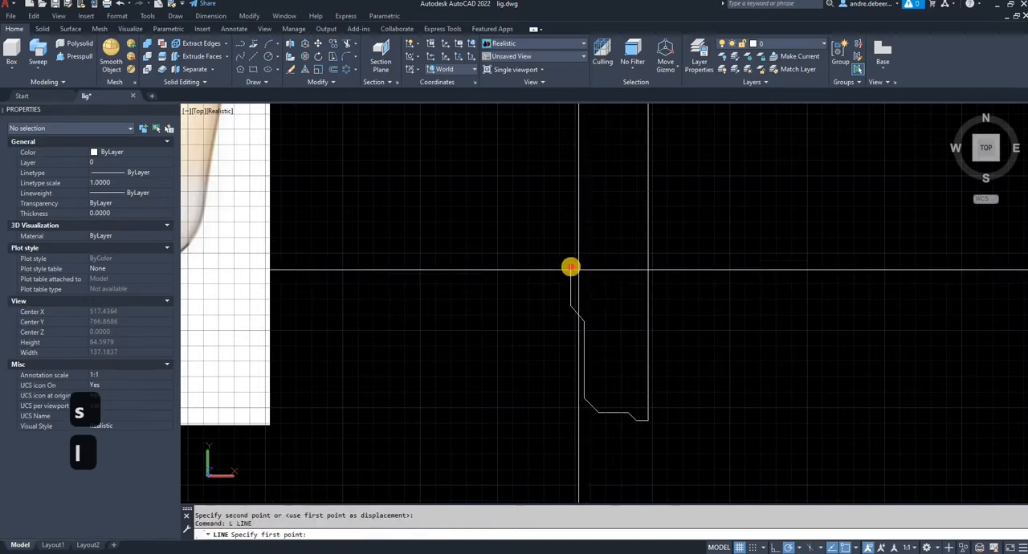
click(570, 265)
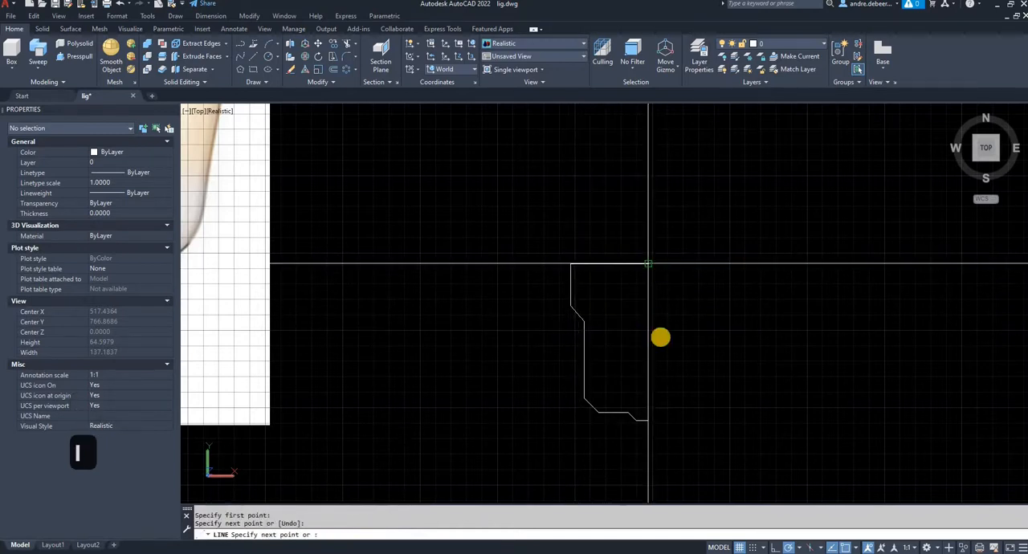
click(649, 265)
scroll(643, 342, down, 5)
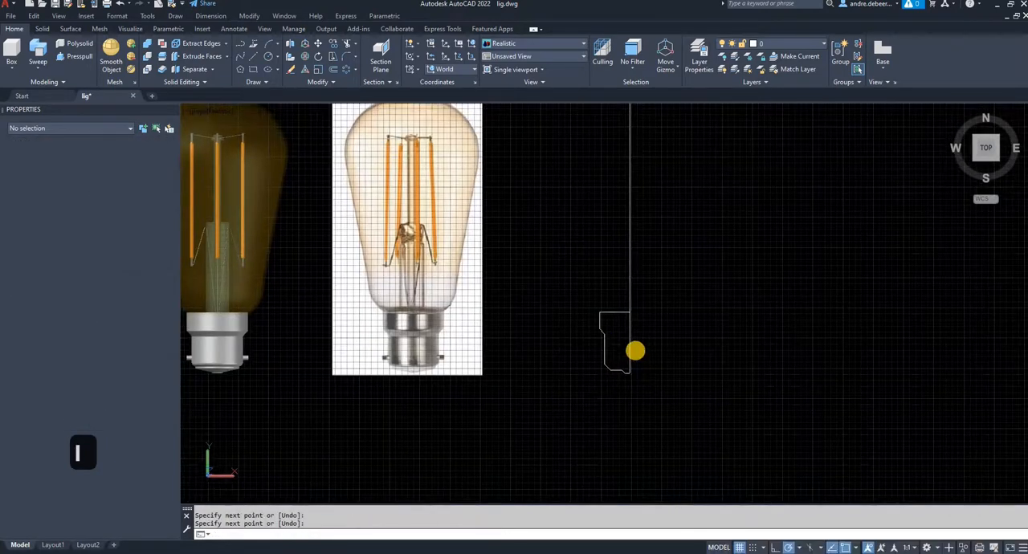
scroll(635, 351, up, 2)
key(Return)
- Join the eight cap outline lines into one polyline, leaving out the centre line
click(553, 278)
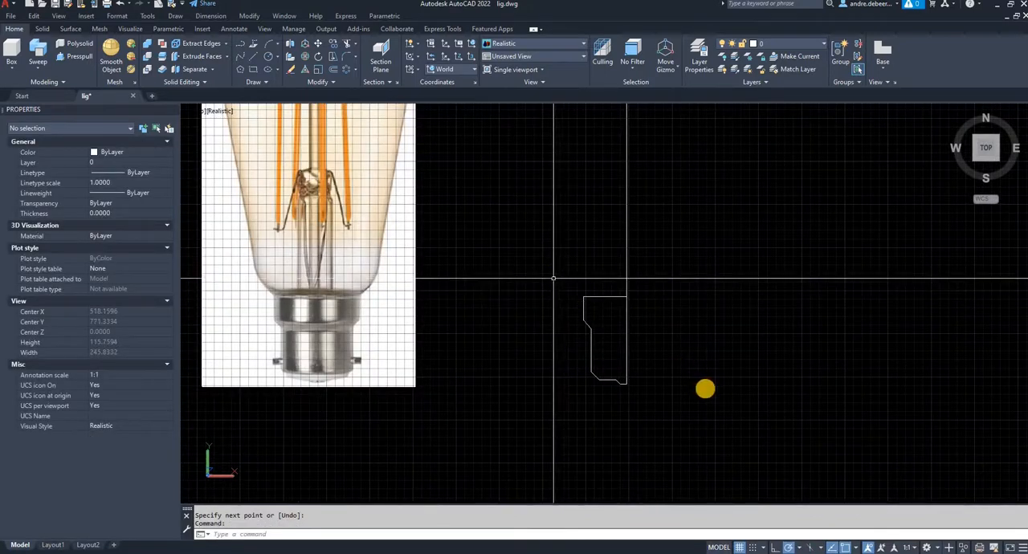
click(713, 397)
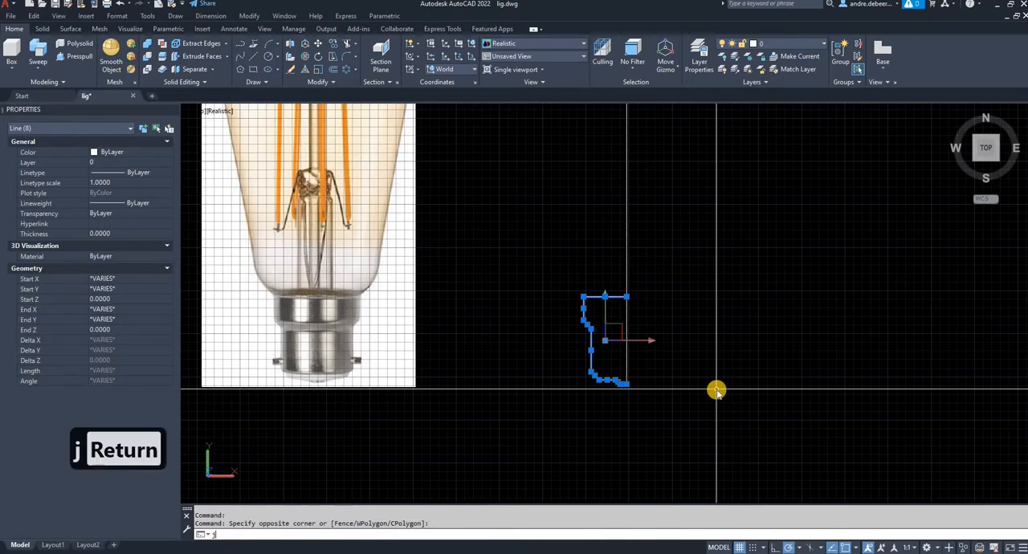
text(j)
key(Return)
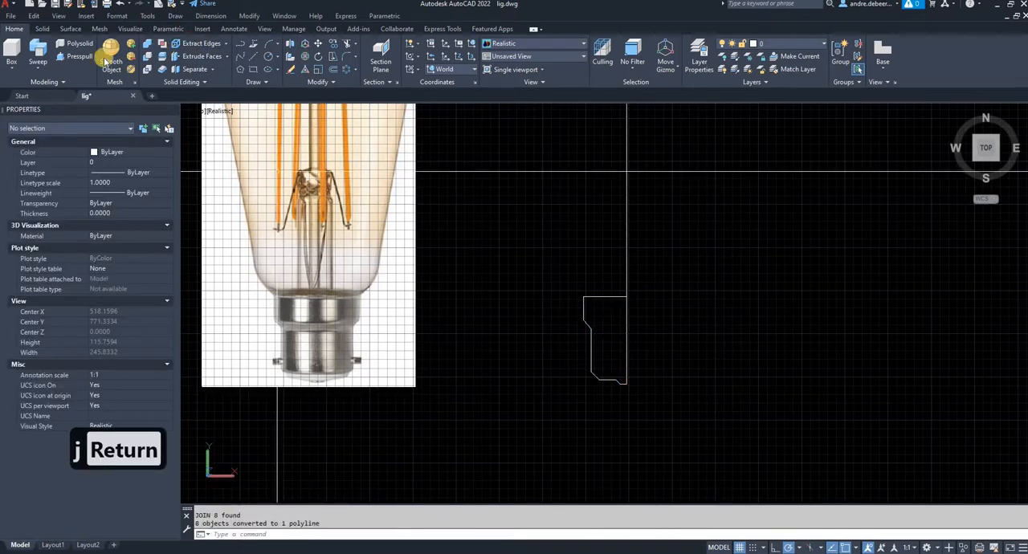
- Revolve the cap polyline 360° about the centre line, using the profile's upper and lower points on it as the axis
click(584, 307)
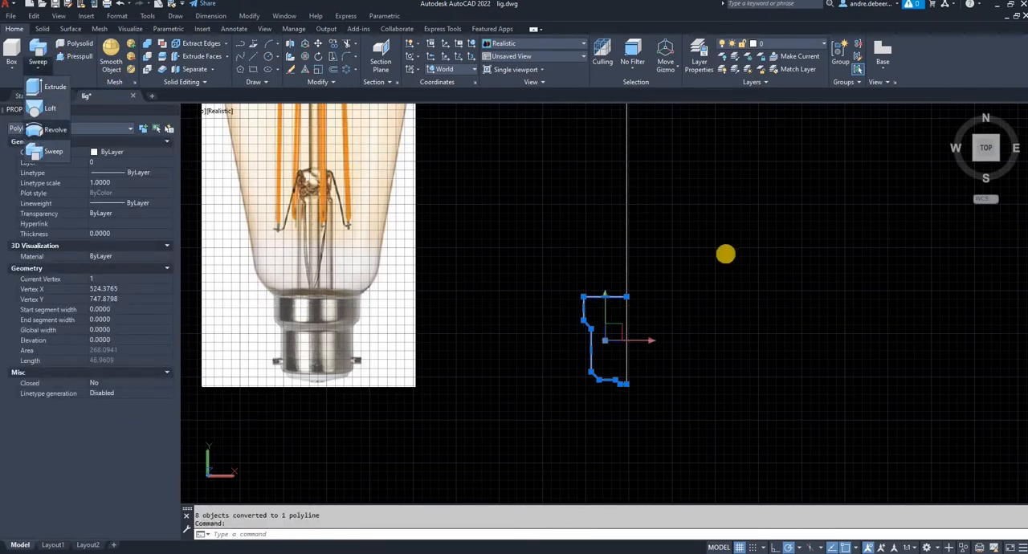
click(56, 129)
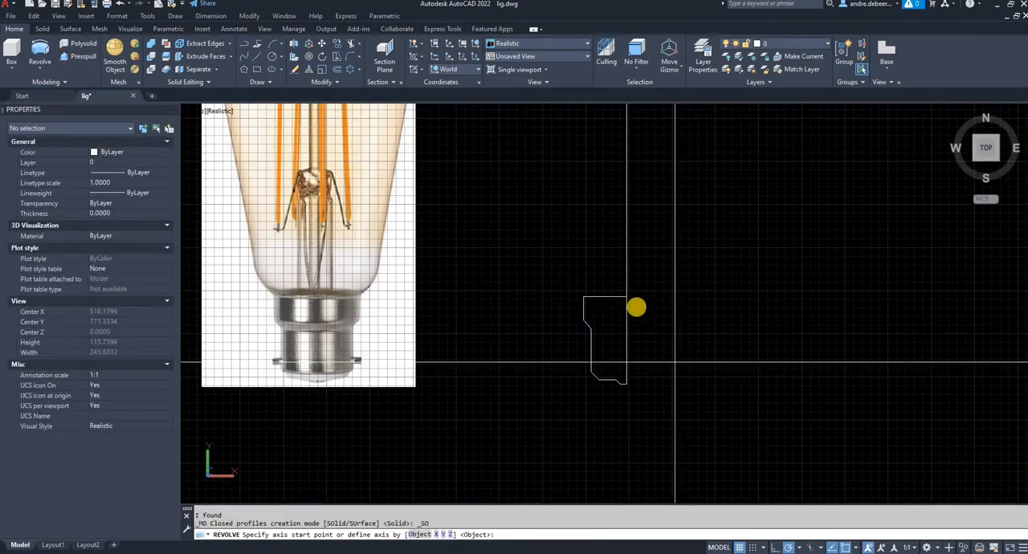
click(627, 298)
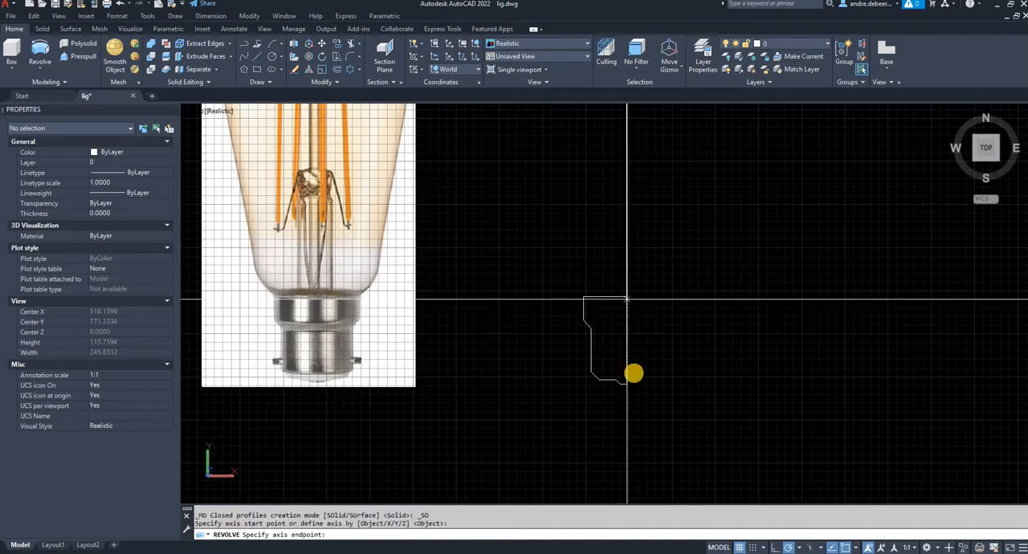
click(628, 381)
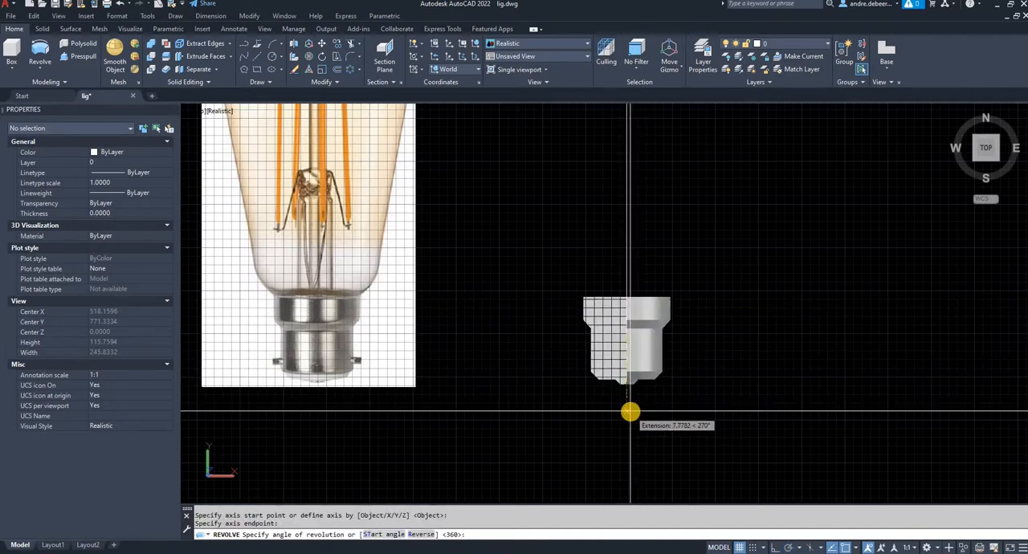
text(36)
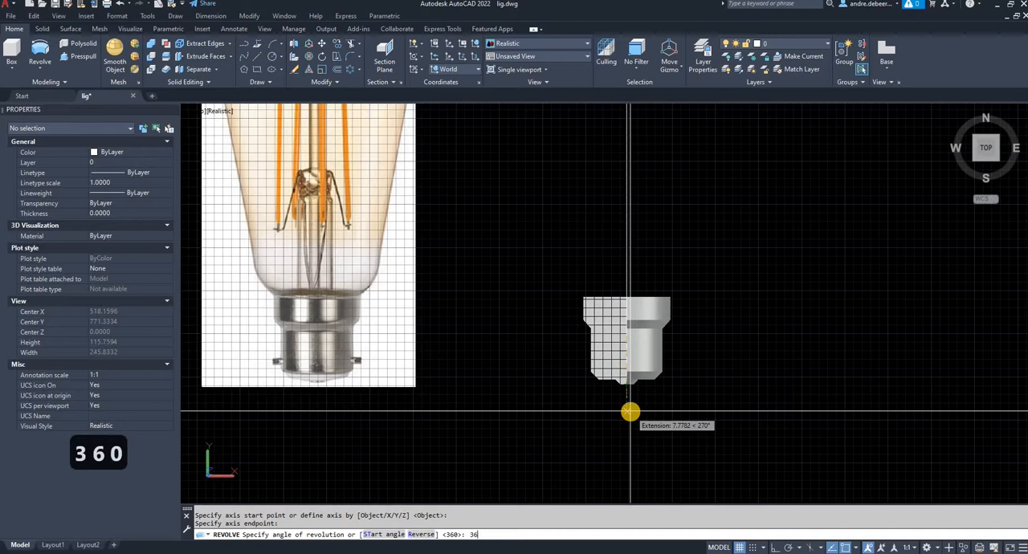
text(0)
key(Return)
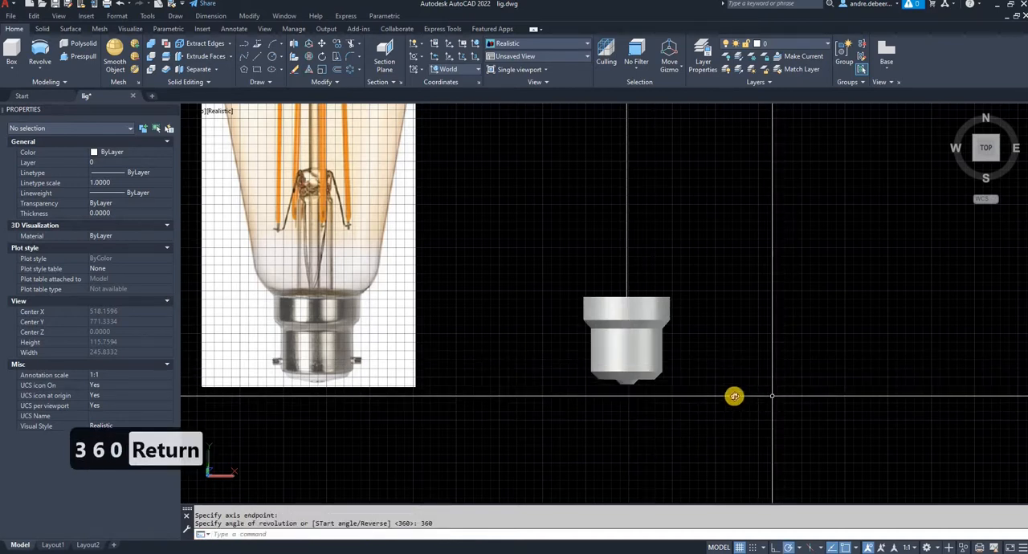
shift+middle_drag(734, 395, 792, 342)
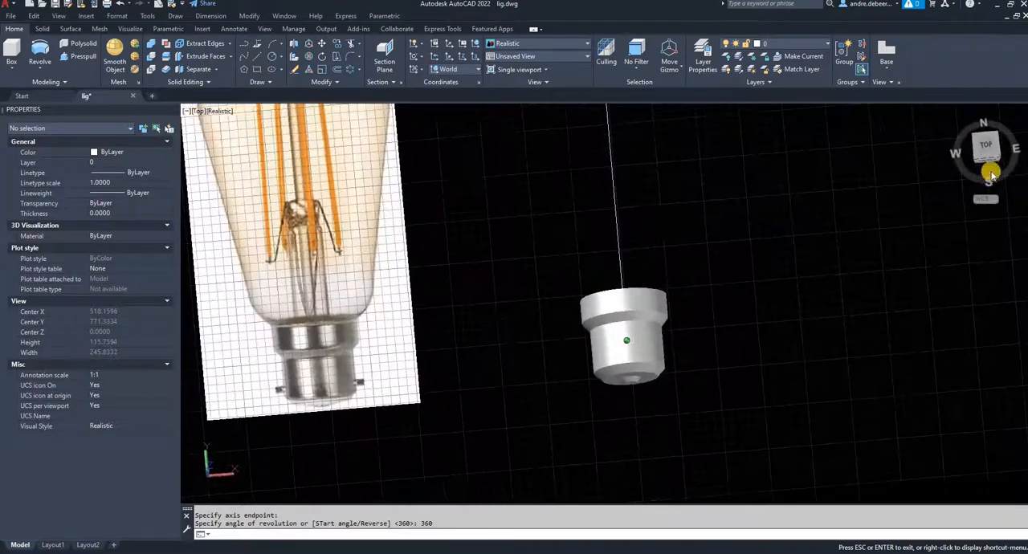
- Draw a horizontal line about 25.4 units long across the reference picture's cap, from one bayonet pin's outer end to the other's
click(987, 146)
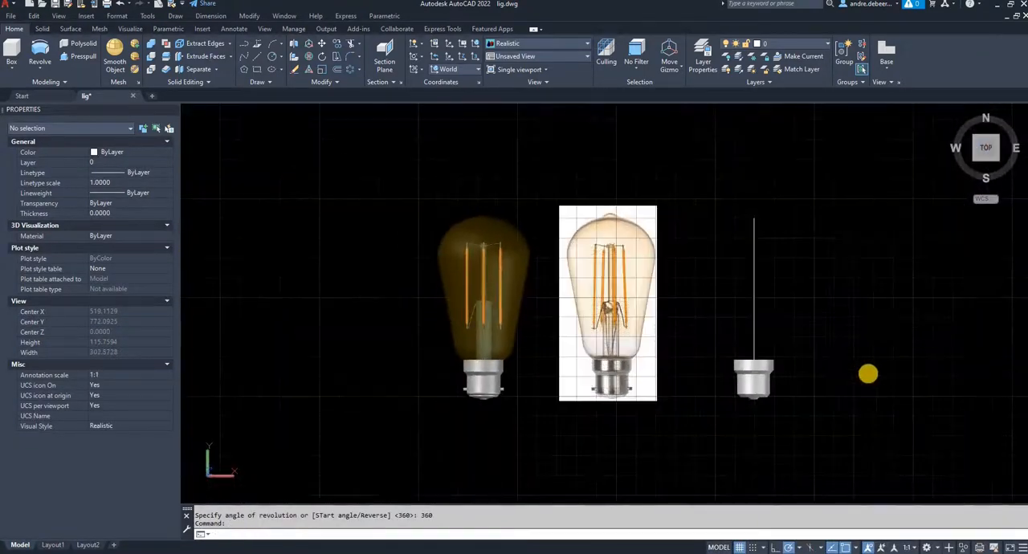
scroll(862, 373, up, 5)
middle_drag(395, 446, 659, 406)
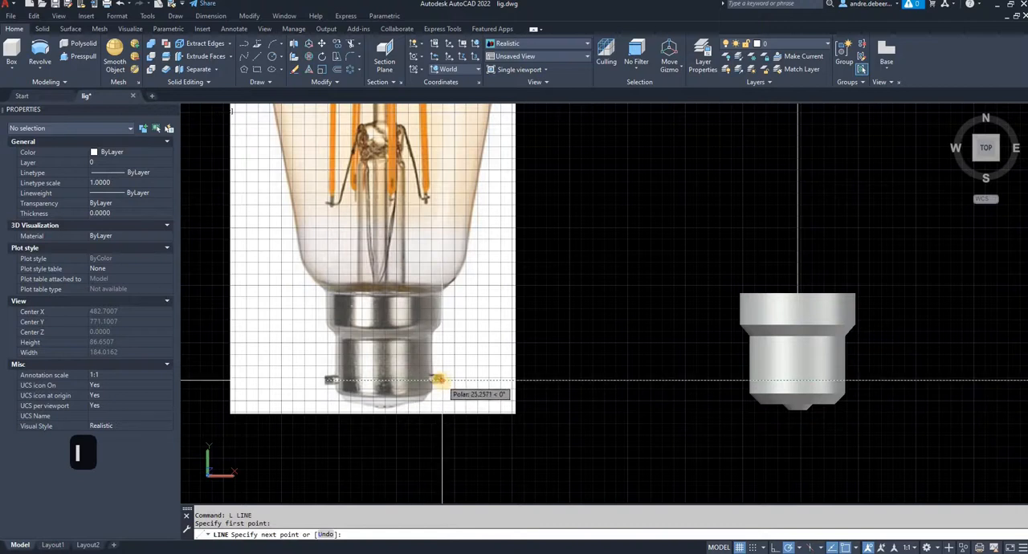
click(404, 418)
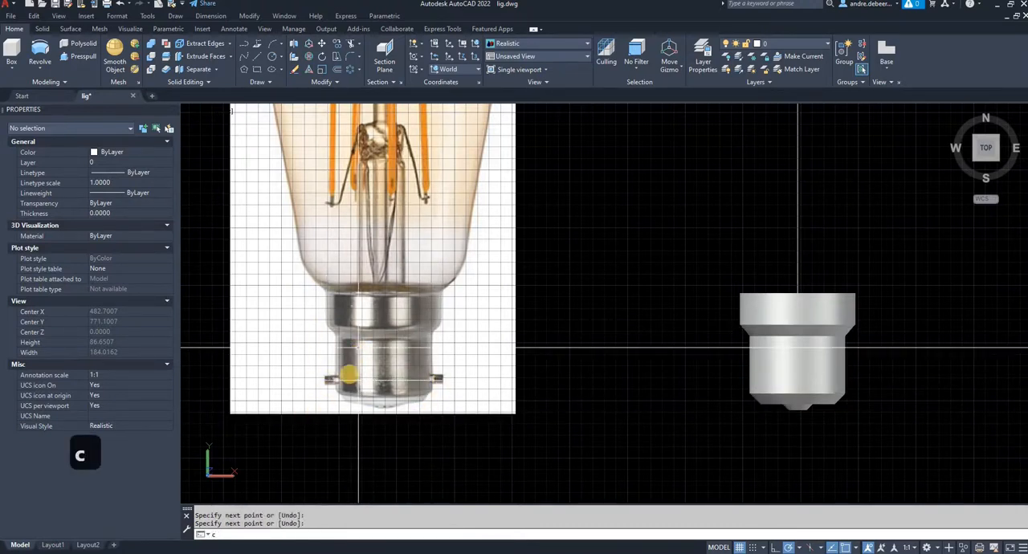
- Draw a circle centred on the pin line's left endpoint, sized to half the bayonet pin's thickness, with a radius of about 0.8 units
scroll(336, 387, up, 2)
key(Return)
scroll(326, 365, up, 1)
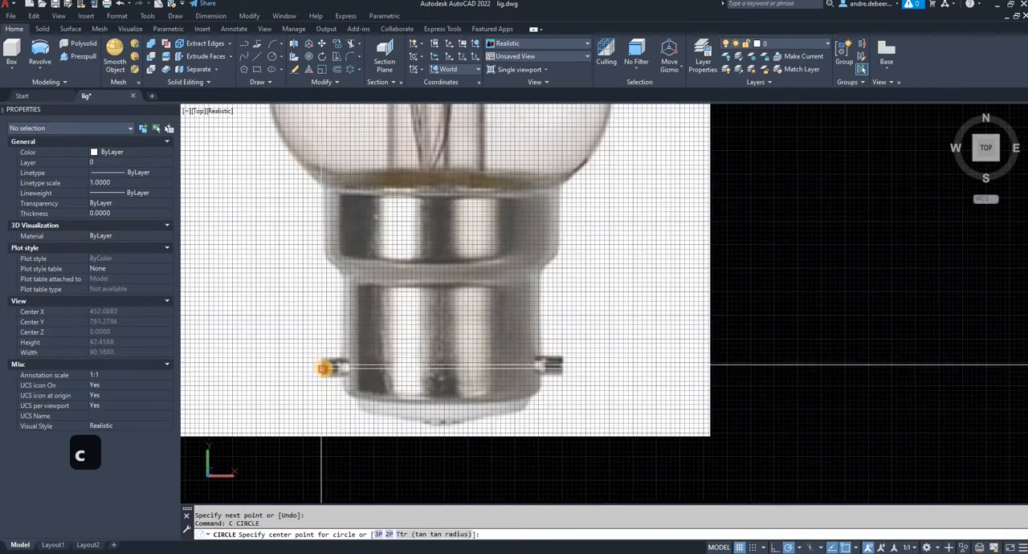
click(324, 367)
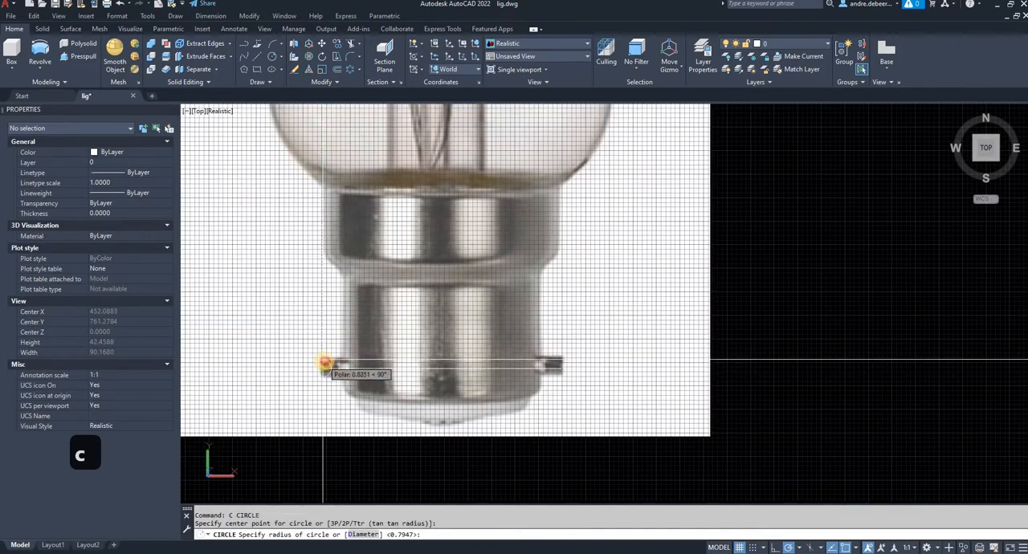
click(323, 362)
- Move the pin line and circle off the picture into the gap before the cap solid, and sweep the circle along the line
click(336, 369)
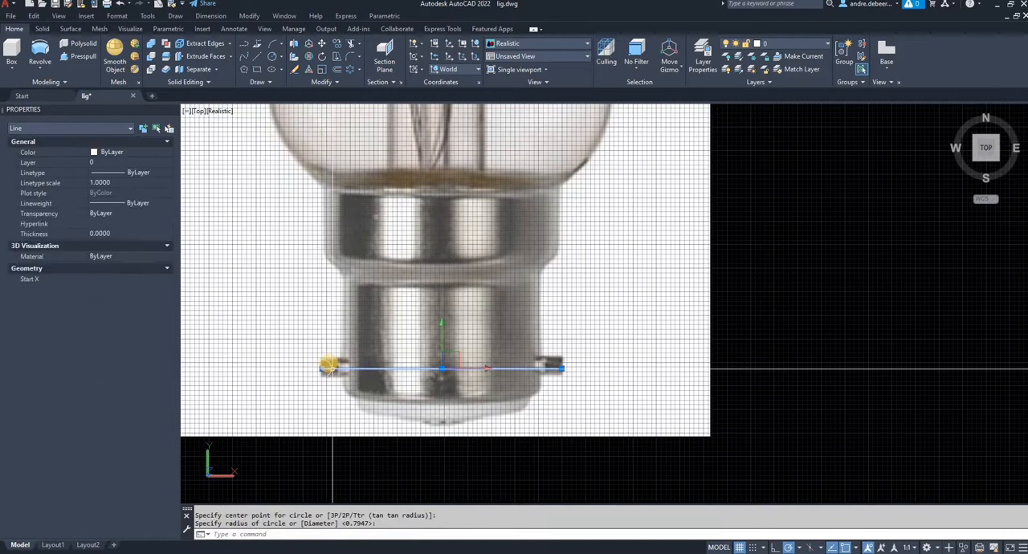
click(328, 362)
scroll(327, 362, down, 4)
text(m)
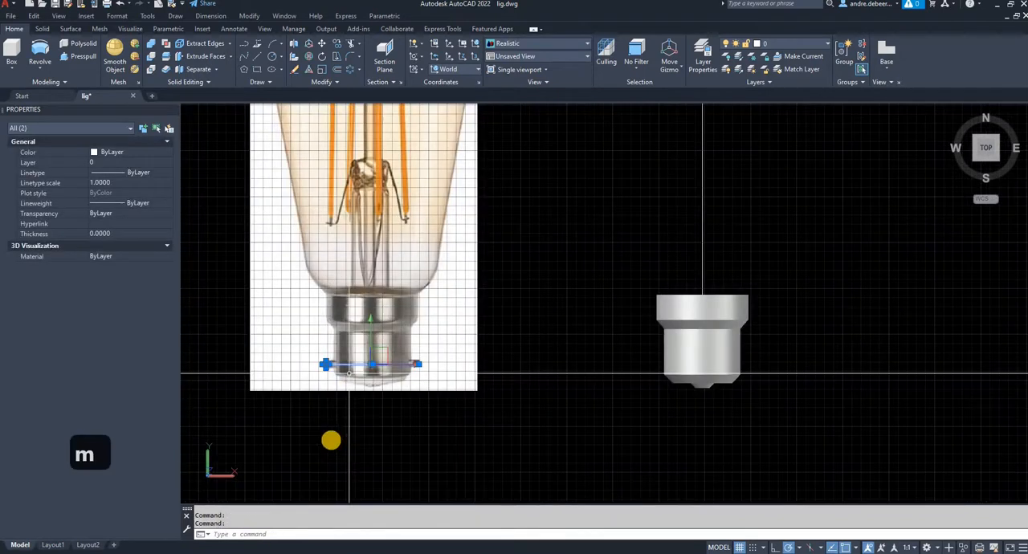
key(Return)
click(330, 439)
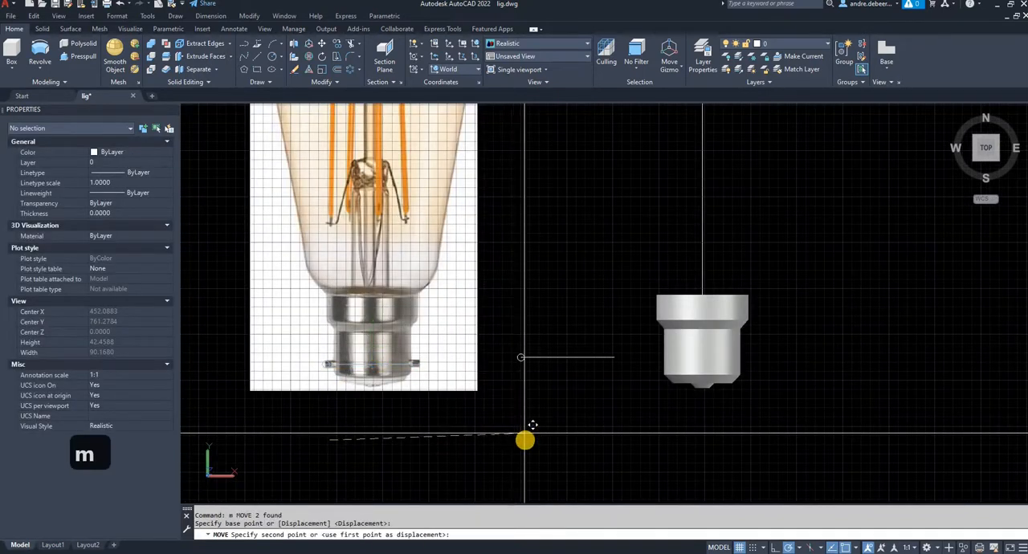
key(Escape)
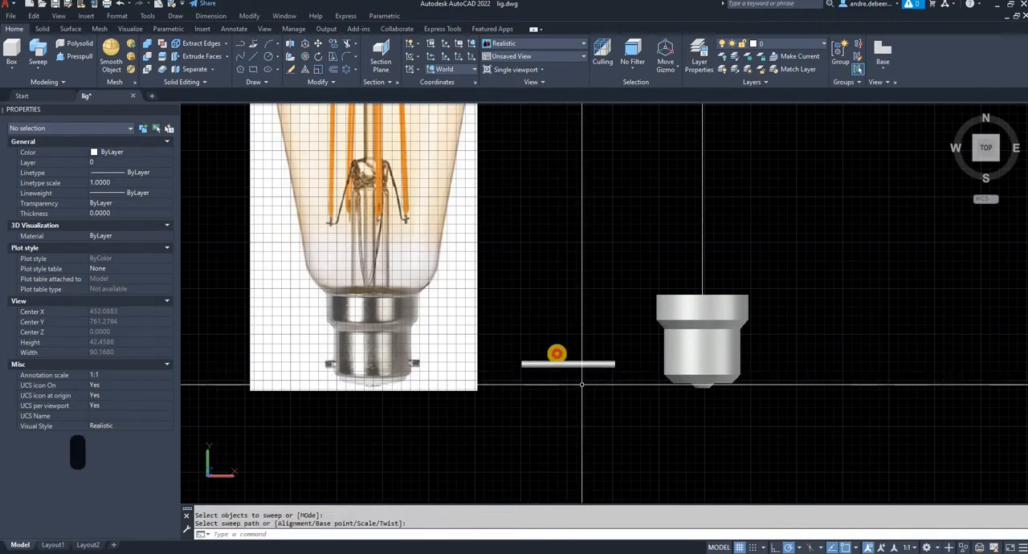
- Move the swept pin rod by its midpoint onto the cap's centre line so both ends protrude from the lower barrel
click(552, 349)
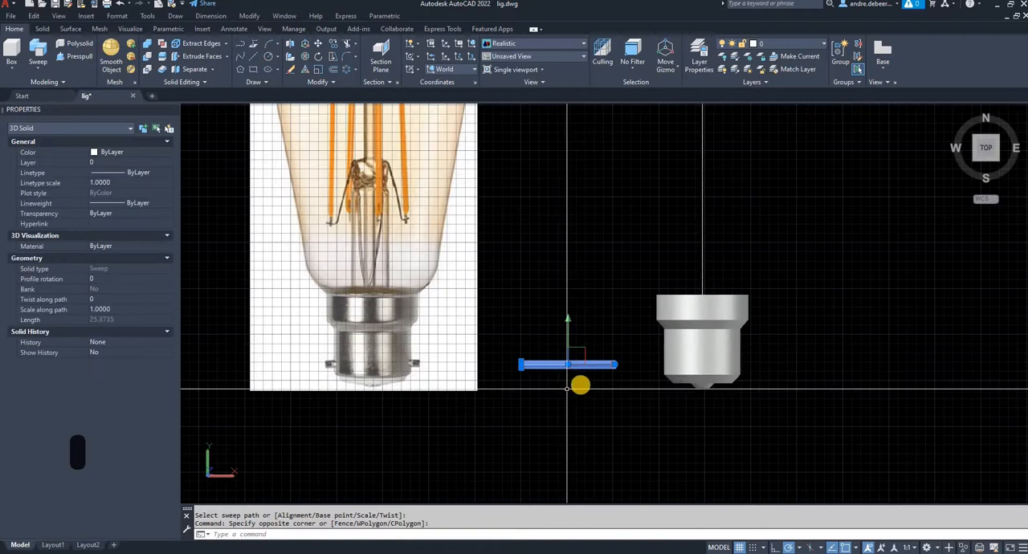
text(m)
key(space)
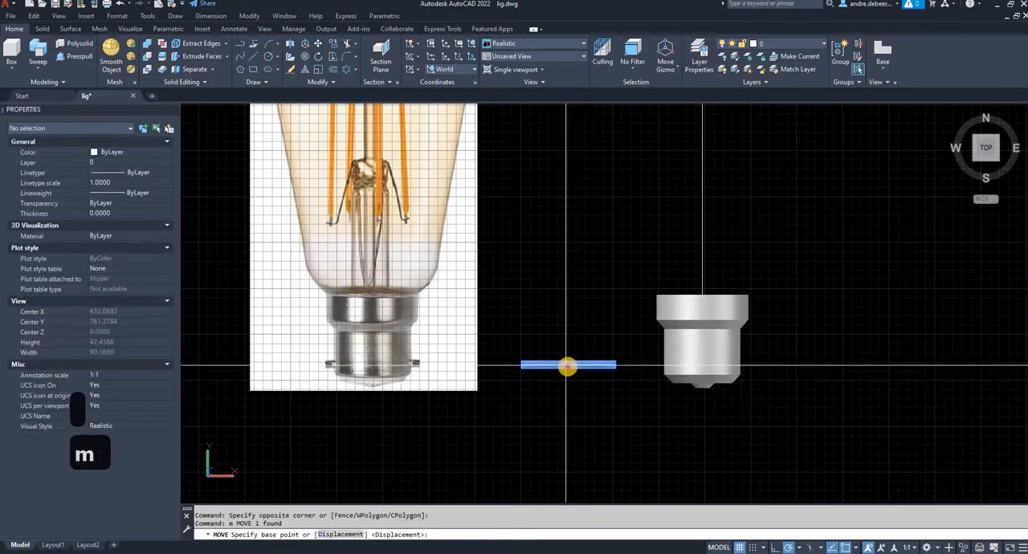
click(568, 365)
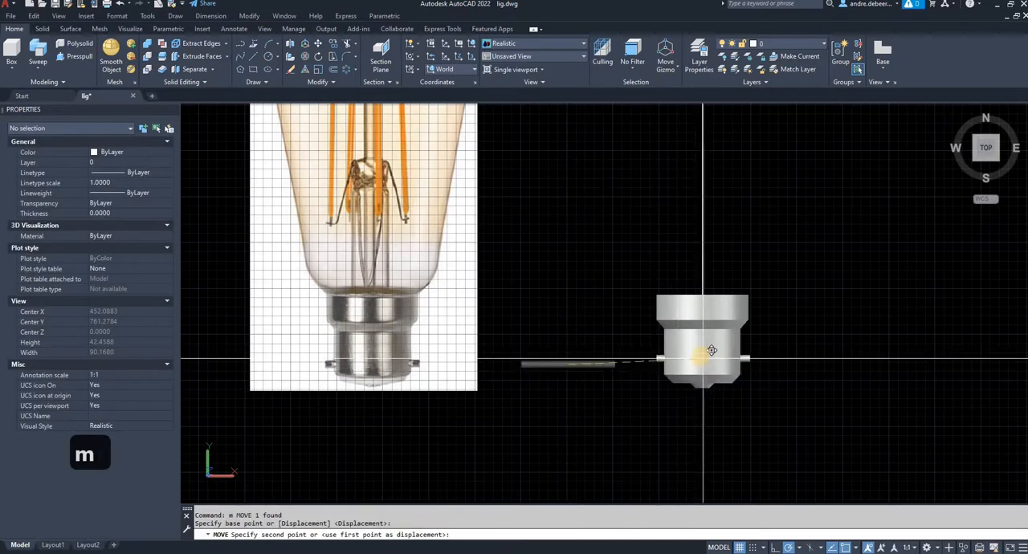
click(723, 380)
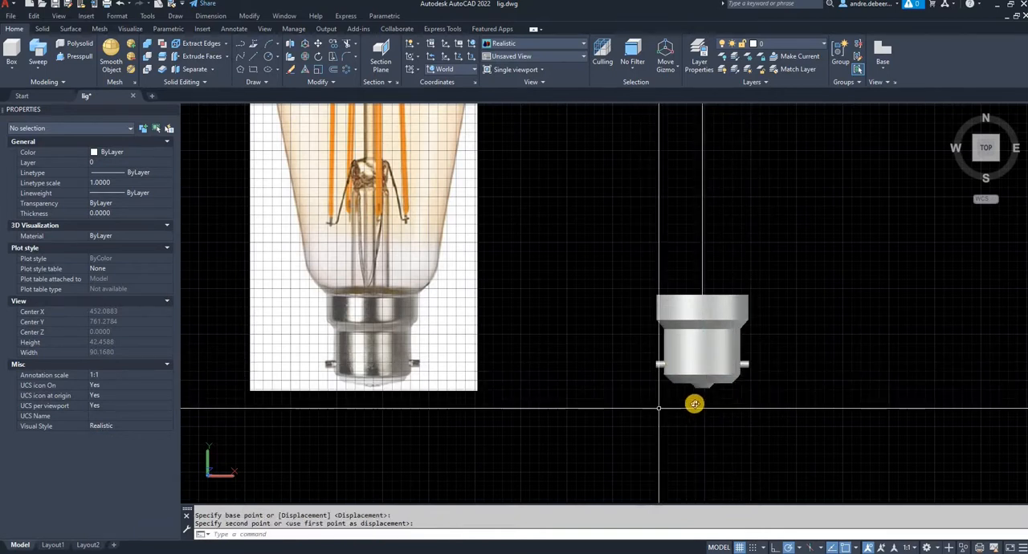
- Union the cap solid and the pin rod into one solid, and select the result to check it
shift+middle_drag(694, 403, 589, 300)
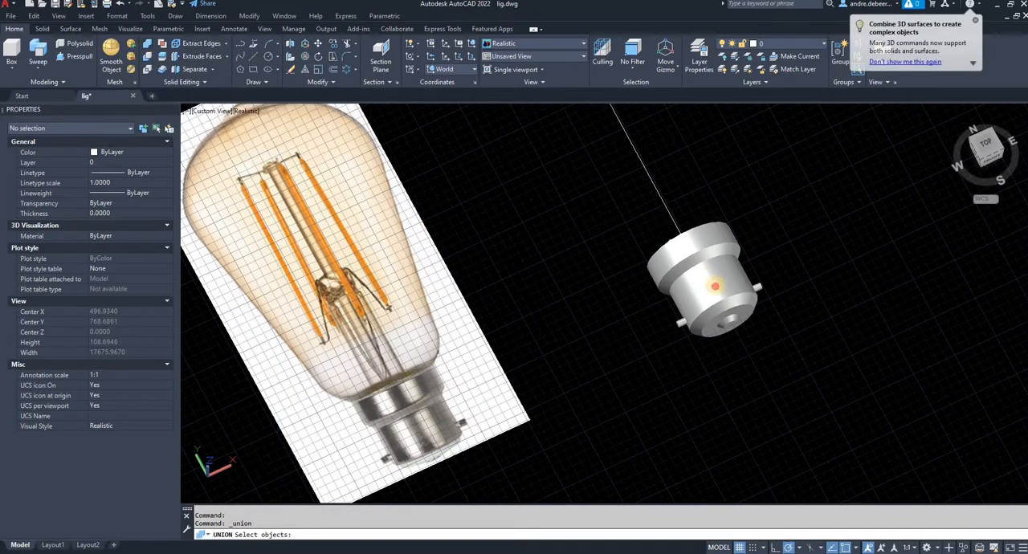
click(677, 341)
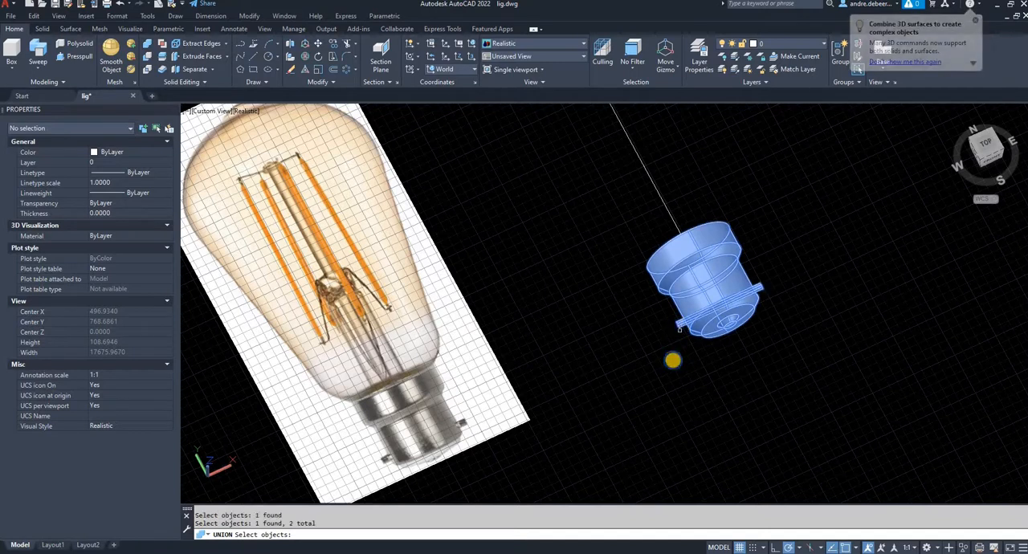
click(674, 361)
shift+middle_drag(679, 355, 715, 306)
key(Escape)
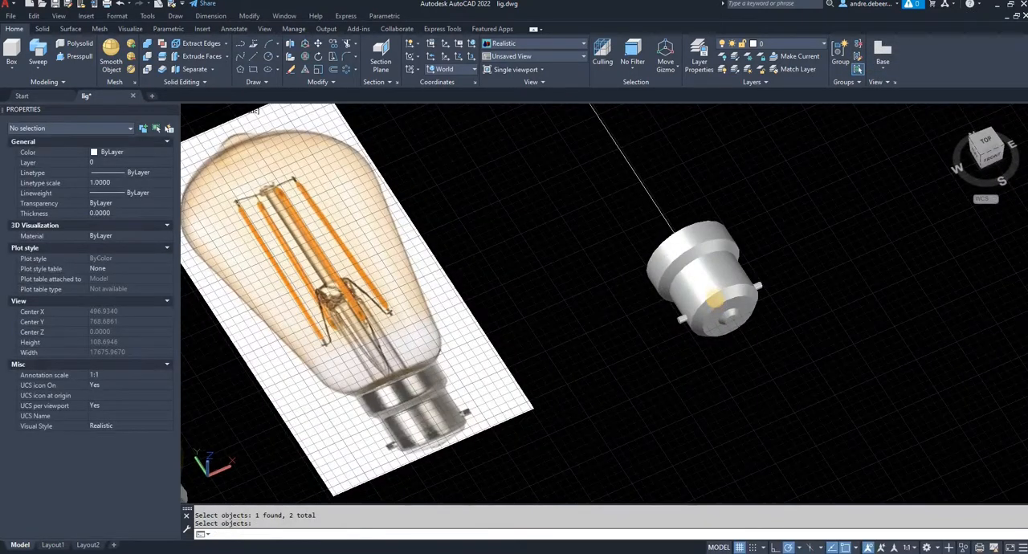
key(Return)
click(714, 296)
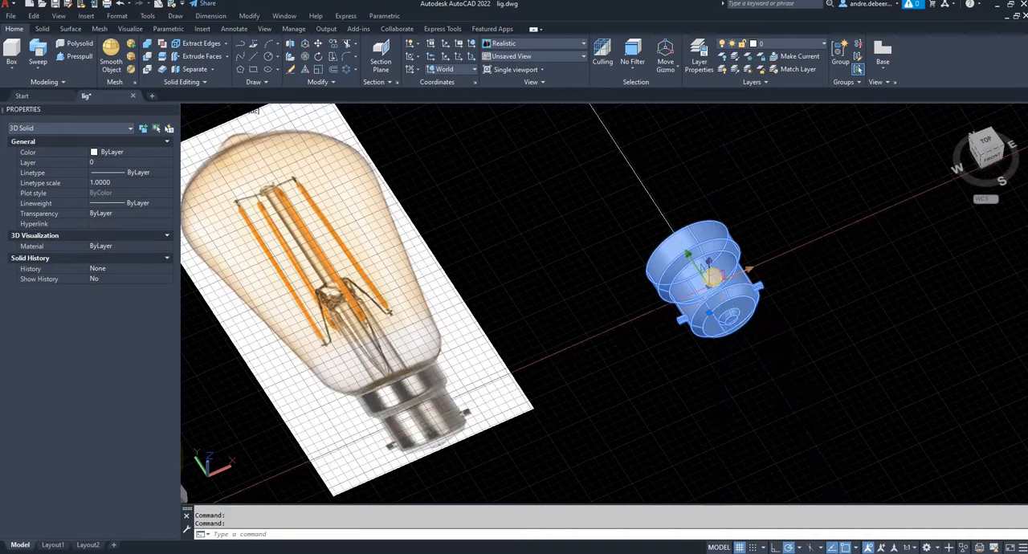
key(Escape)
key(Escape)
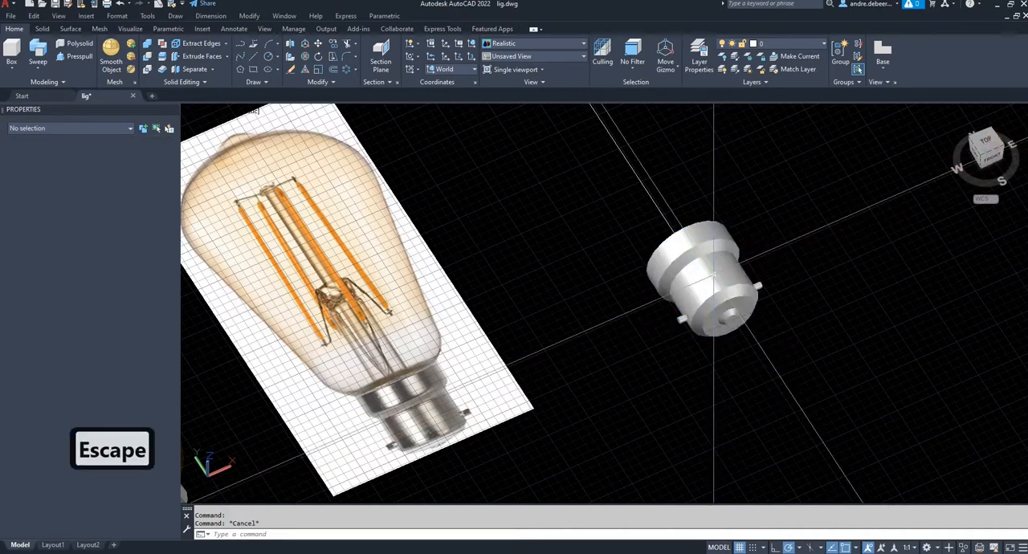
- Start a fit-point spline where the glass's left edge meets the cap in the picture, with object snap and polar tracking off
click(985, 147)
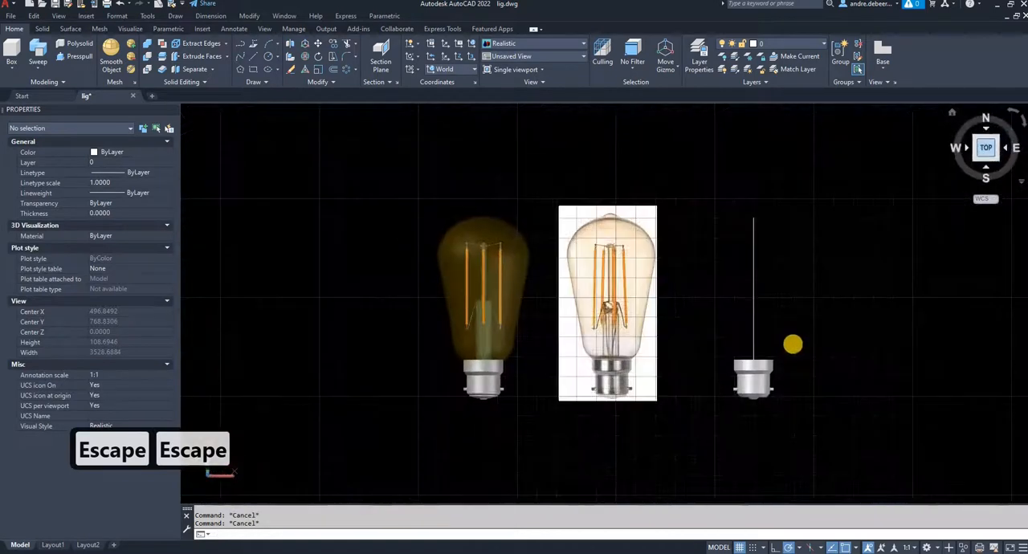
scroll(771, 351, up, 6)
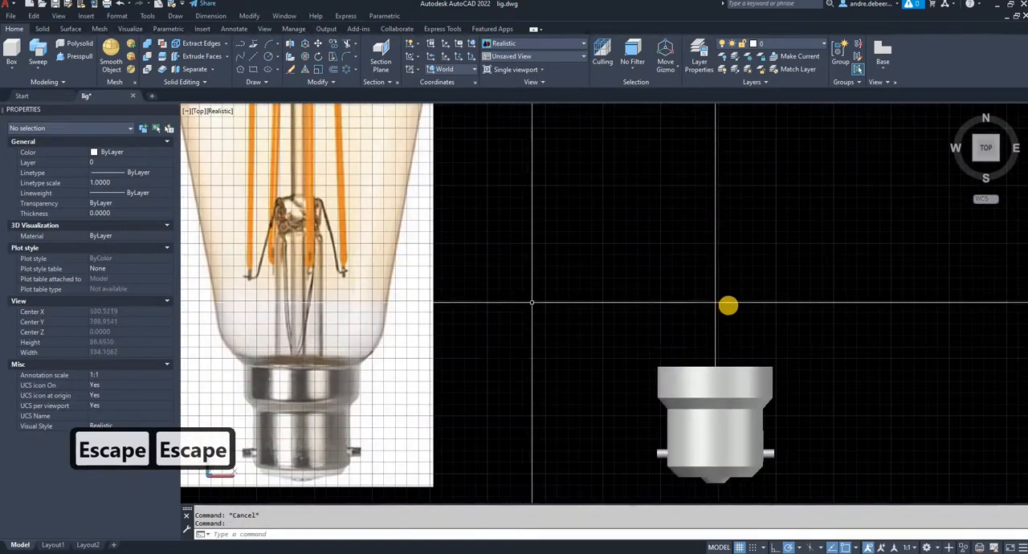
middle_drag(538, 300, 730, 305)
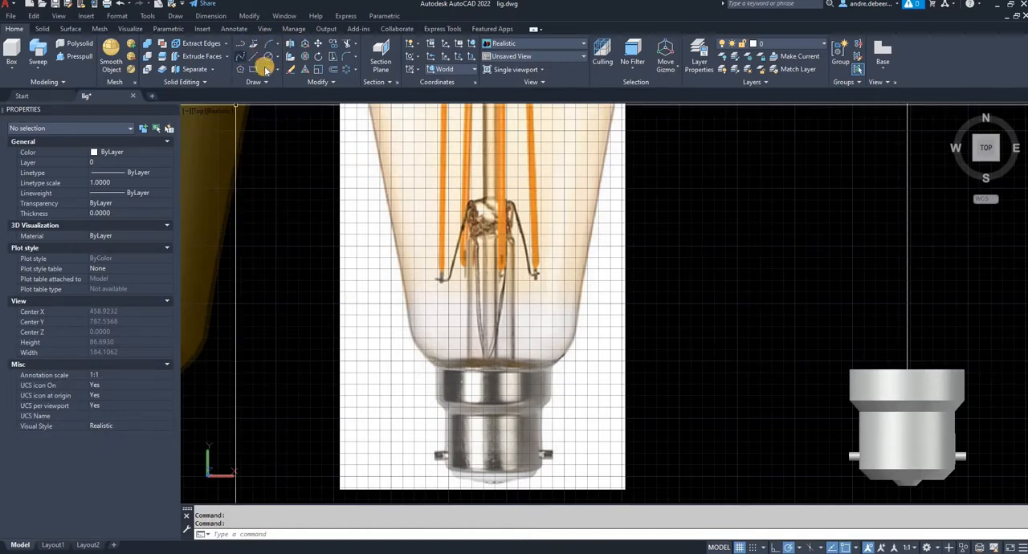
click(241, 57)
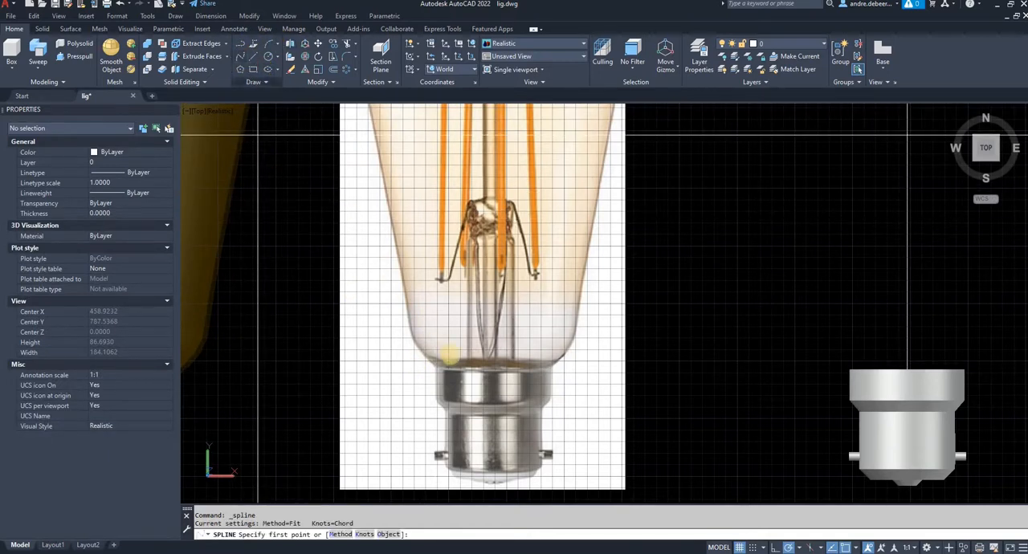
scroll(435, 365, up, 1)
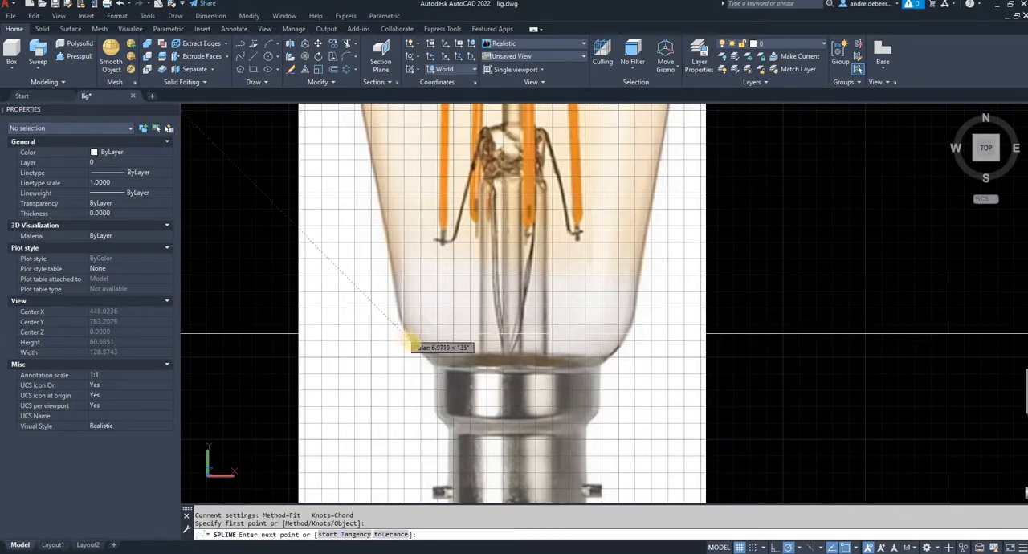
click(868, 547)
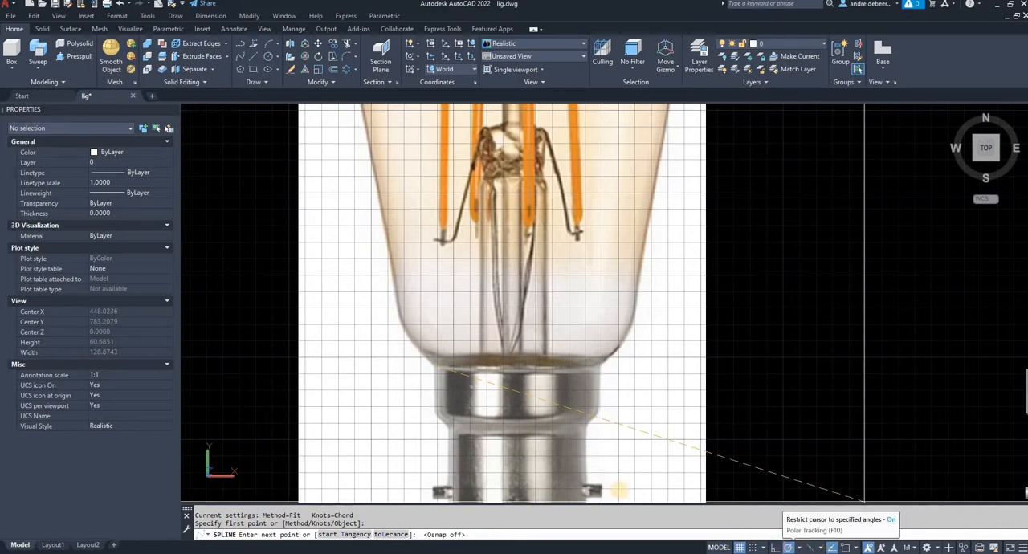
click(788, 547)
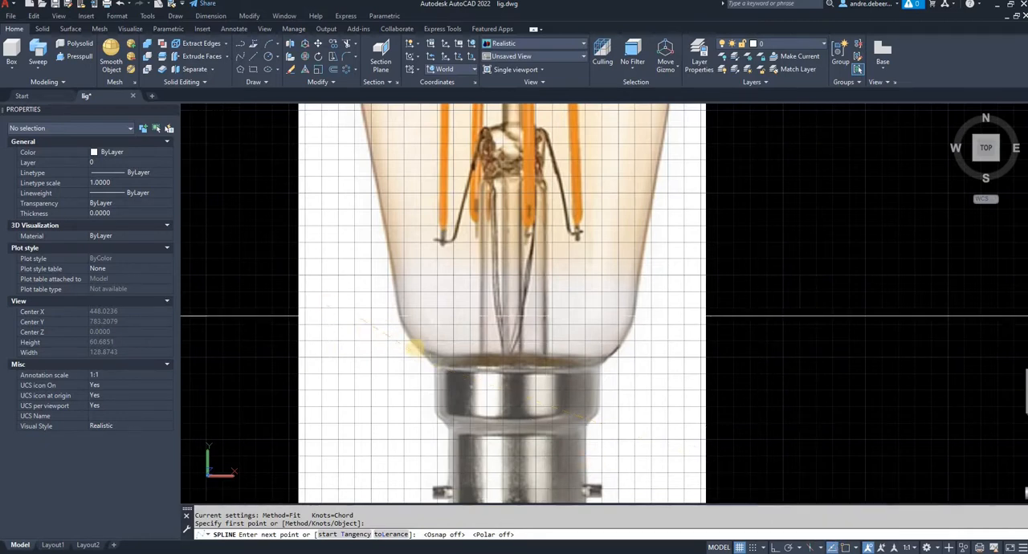
- Continue the spline with fit points around the glass's lower-left curve and up its tapering left side
scroll(407, 347, up, 3)
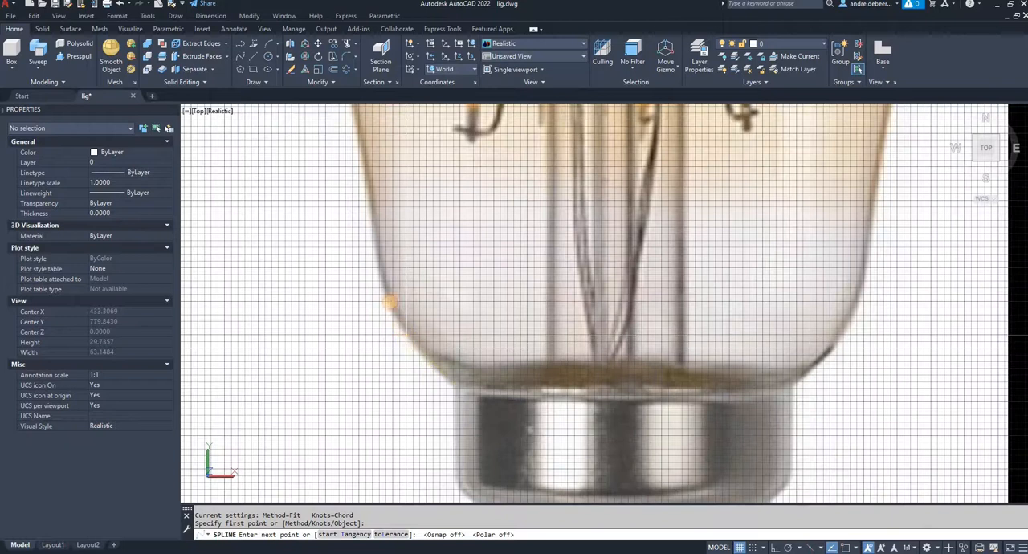
click(381, 221)
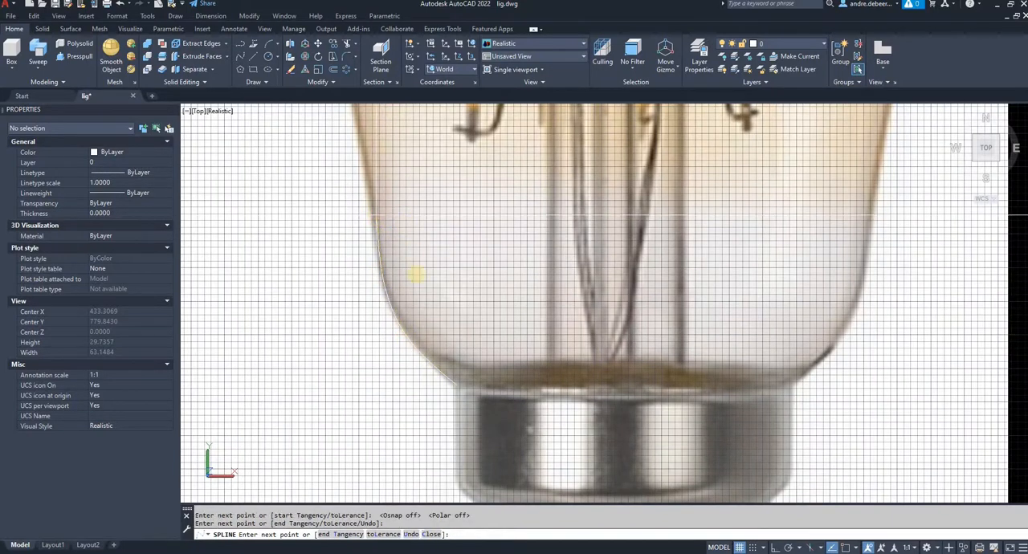
click(376, 215)
middle_drag(397, 212, 454, 422)
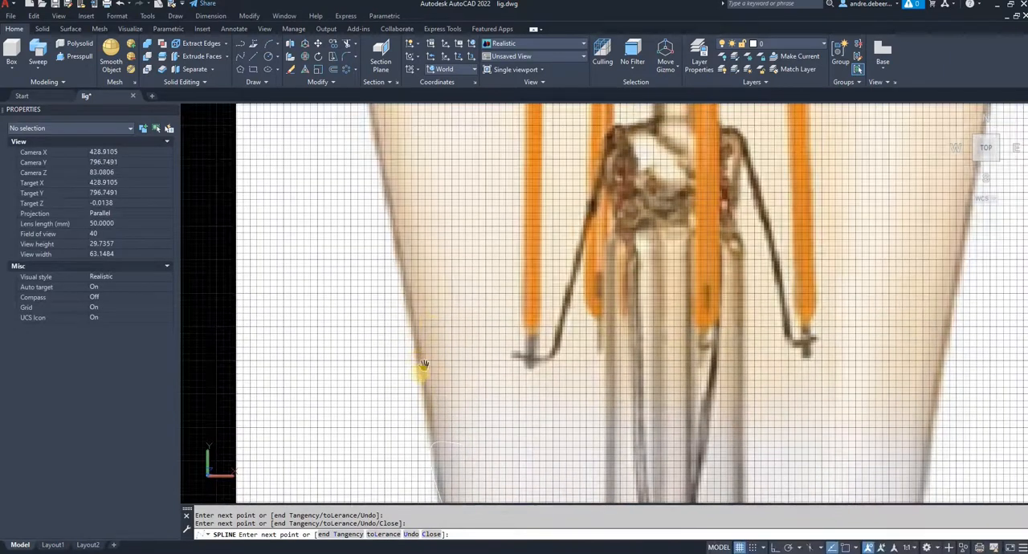
middle_drag(423, 365, 410, 385)
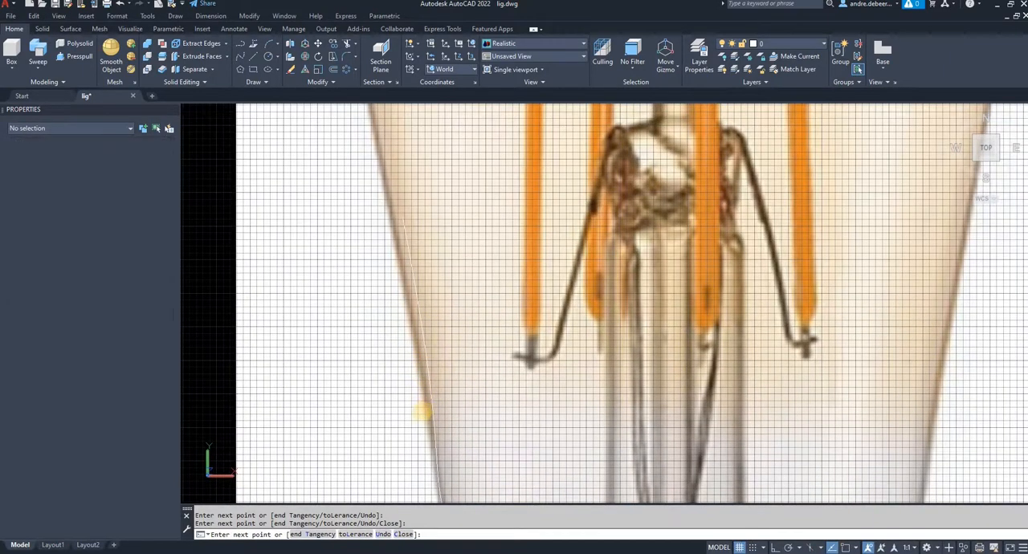
click(408, 302)
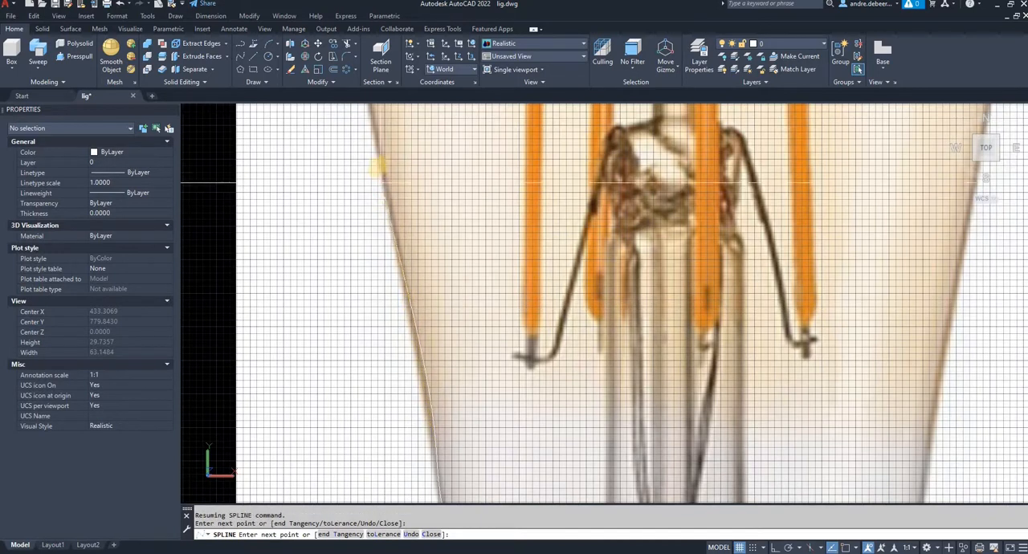
middle_drag(421, 186, 471, 408)
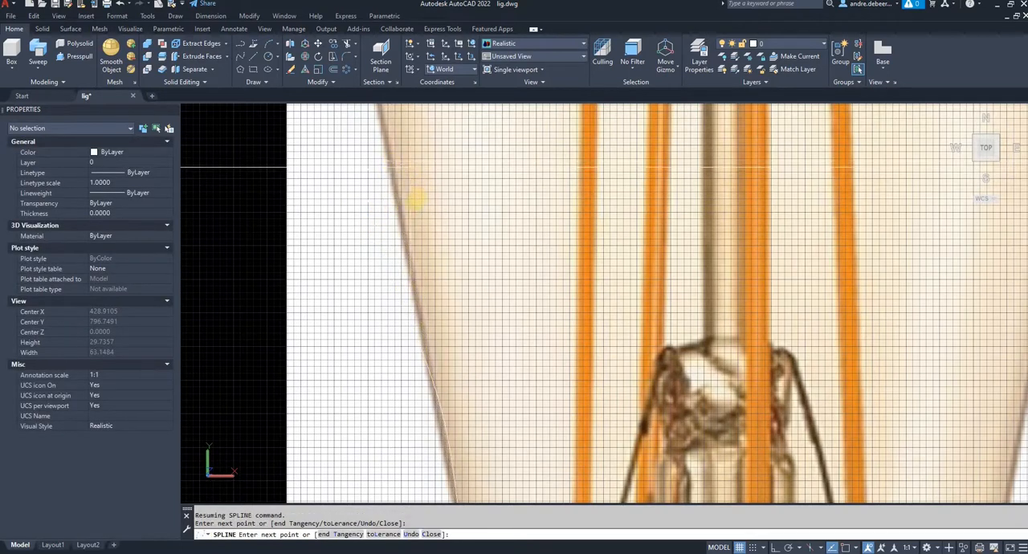
- Continue the spline past the glass's widest point, over the left shoulder to just beyond the crown's centre, and end it there
scroll(374, 352, down, 3)
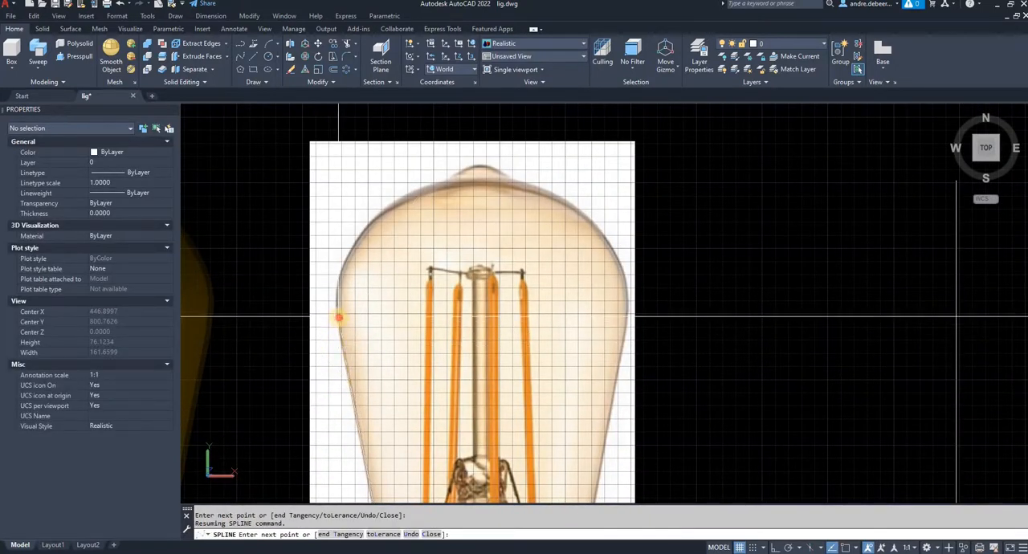
click(338, 317)
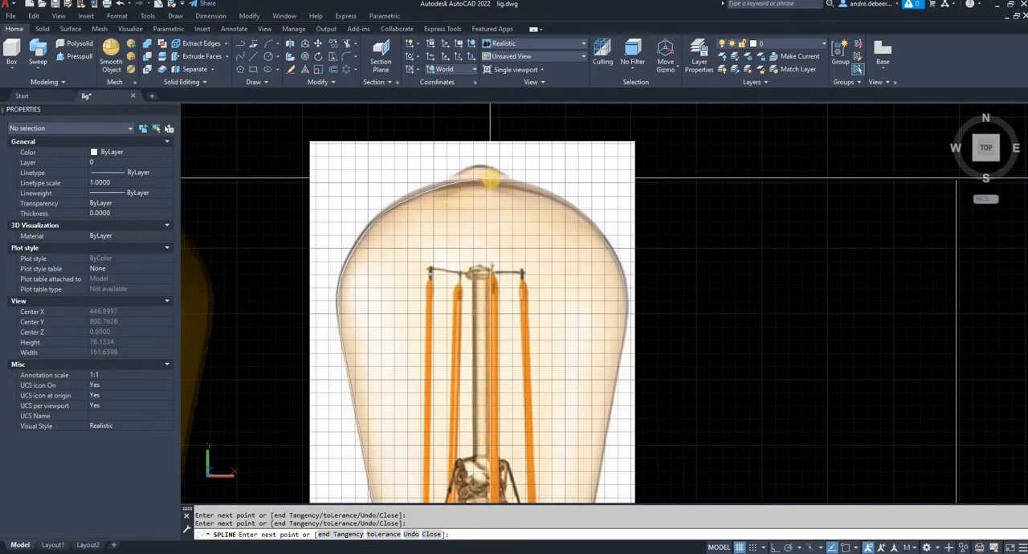
key(Return)
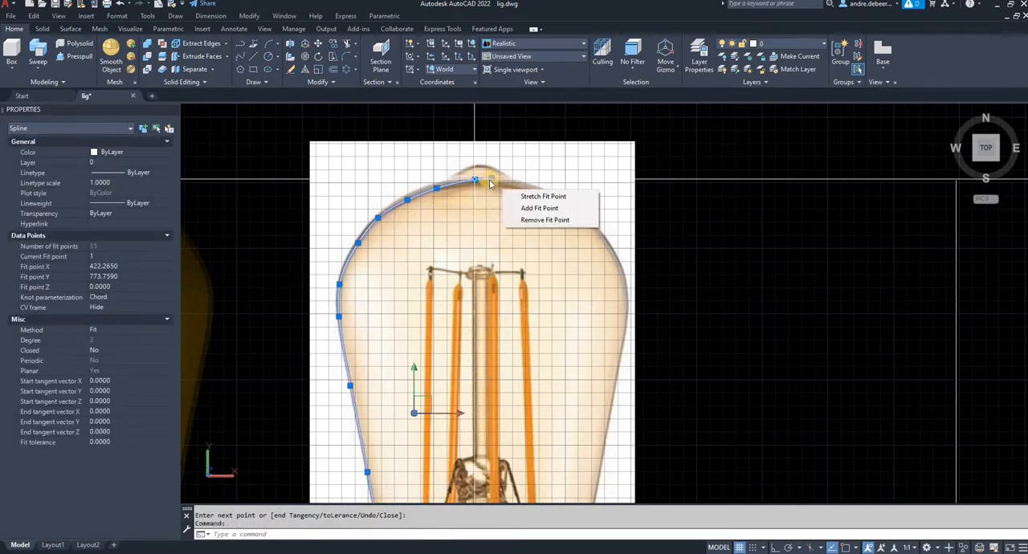
mouse_move(493, 185)
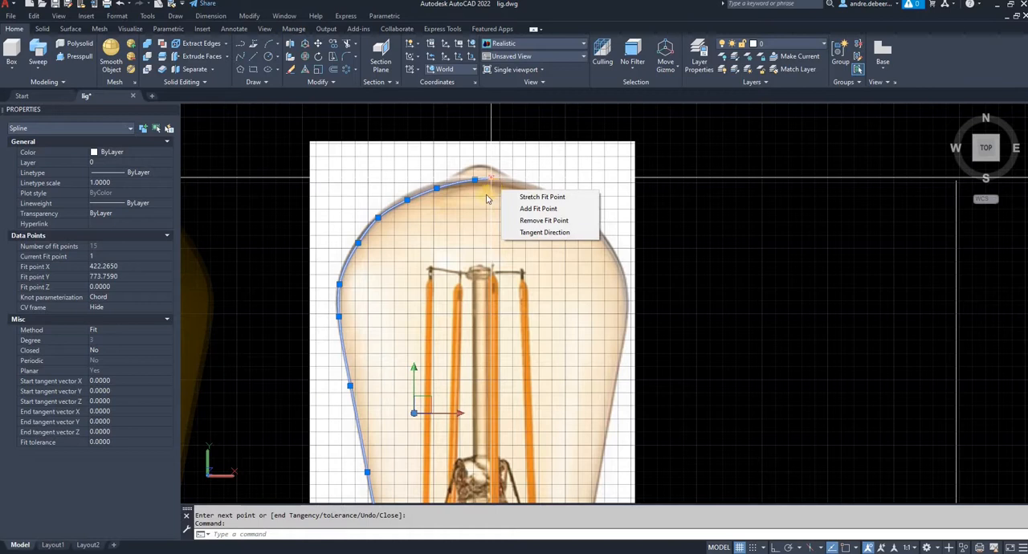
- Stretch the spline's last fit point at the glass's crown slightly down so the curve ends nearly level there
click(491, 180)
scroll(491, 179, up, 3)
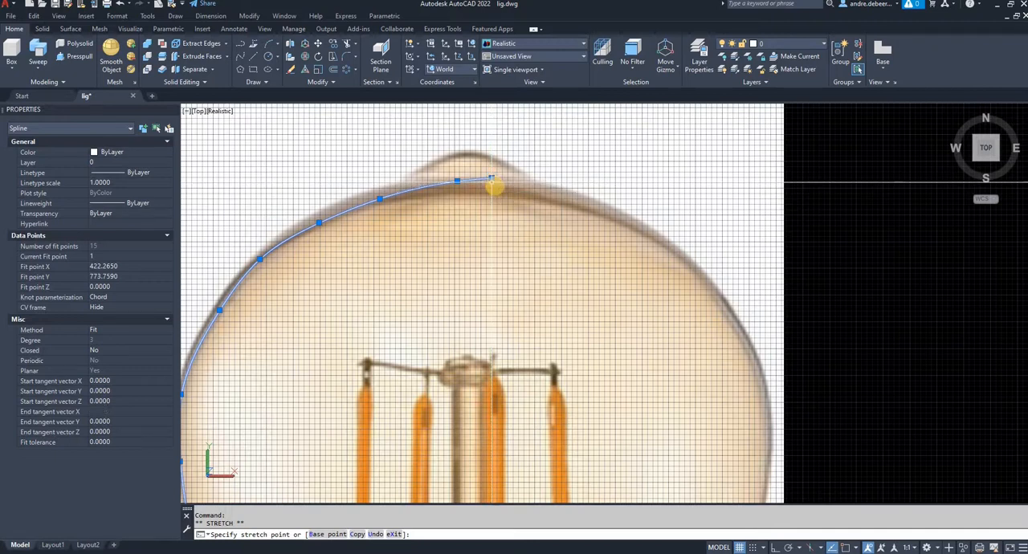
click(493, 185)
scroll(487, 179, up, 2)
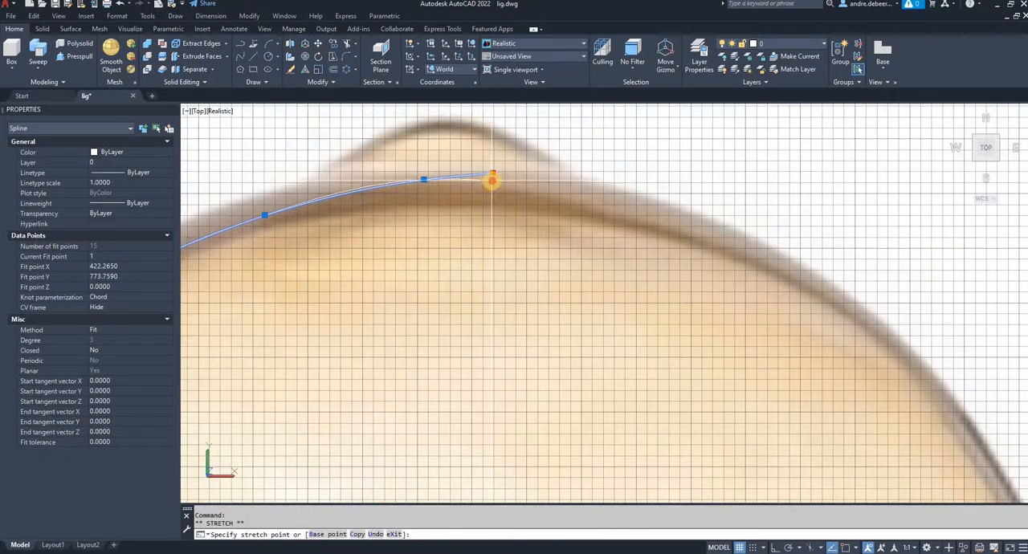
key(Escape)
key(Escape)
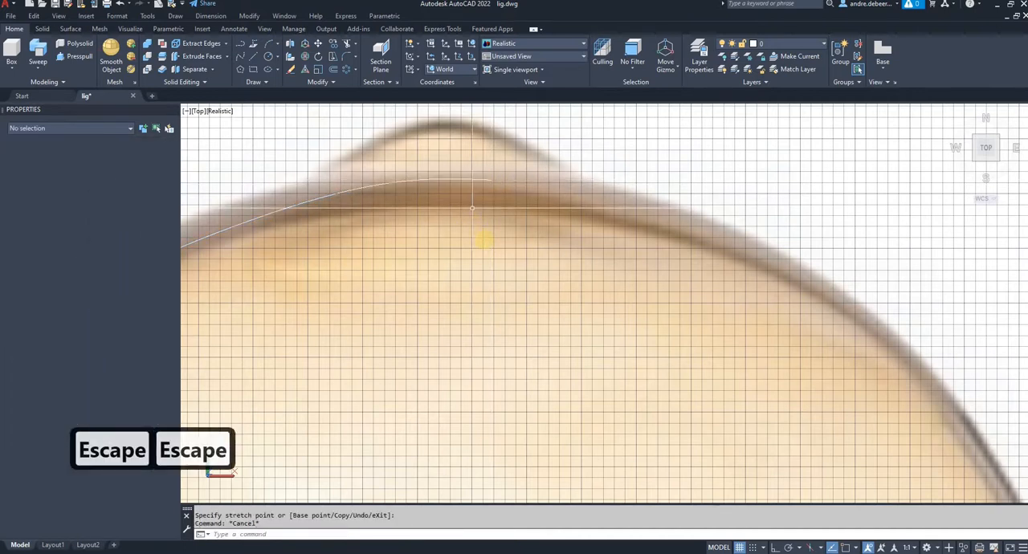
- Move the spline from the centre of the glass's base in the picture to the top centre of the modelled cap
scroll(485, 239, down, 10)
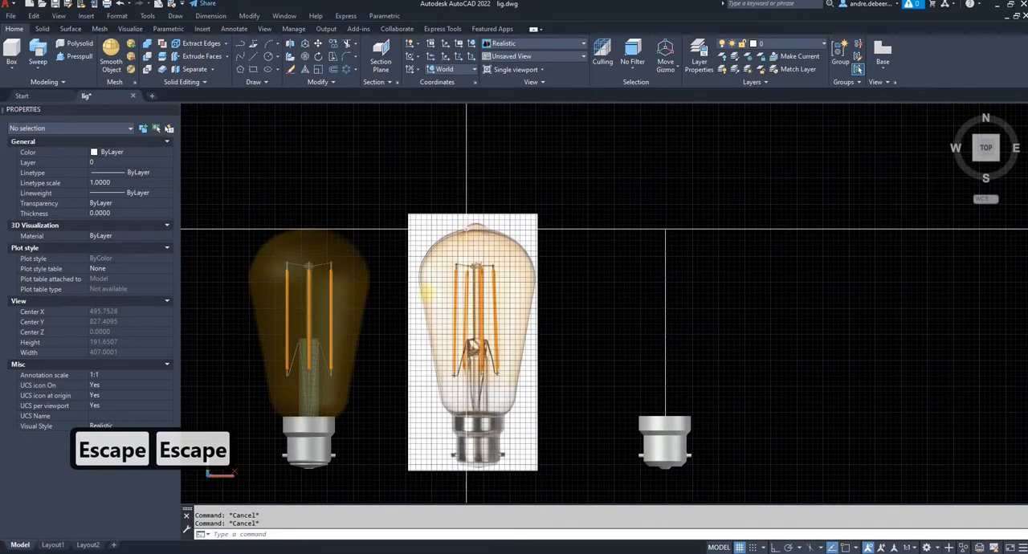
click(467, 228)
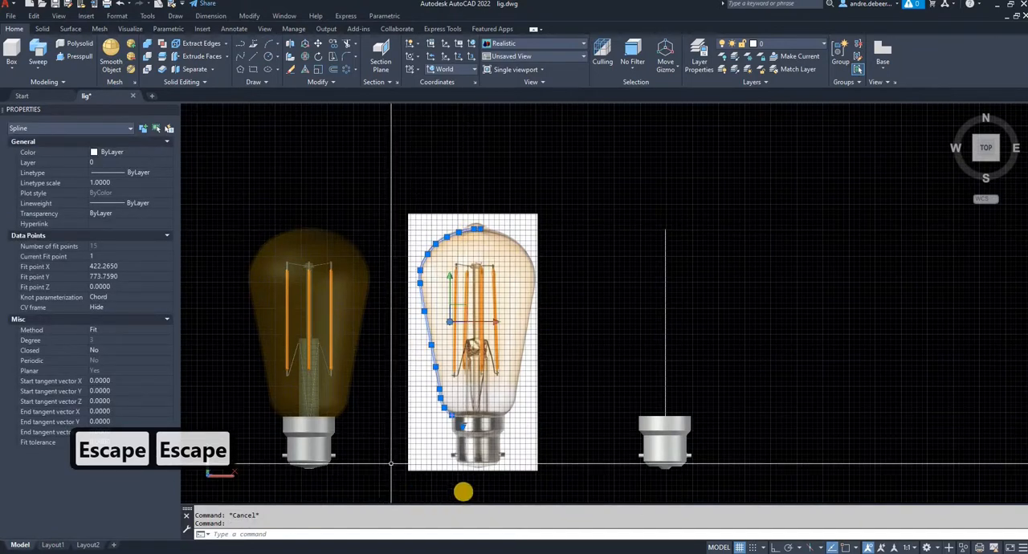
text(m)
key(Return)
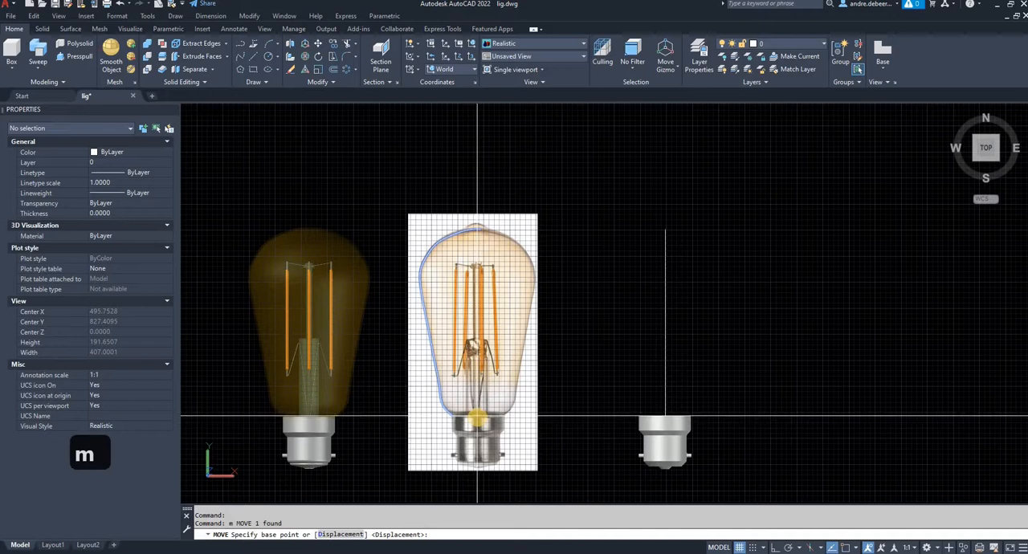
click(479, 416)
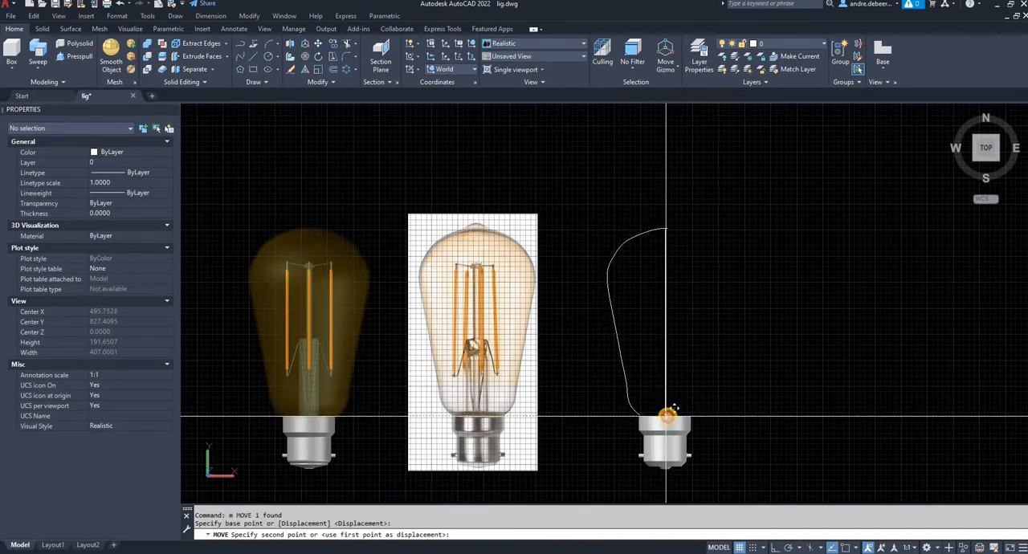
click(665, 416)
scroll(643, 406, up, 6)
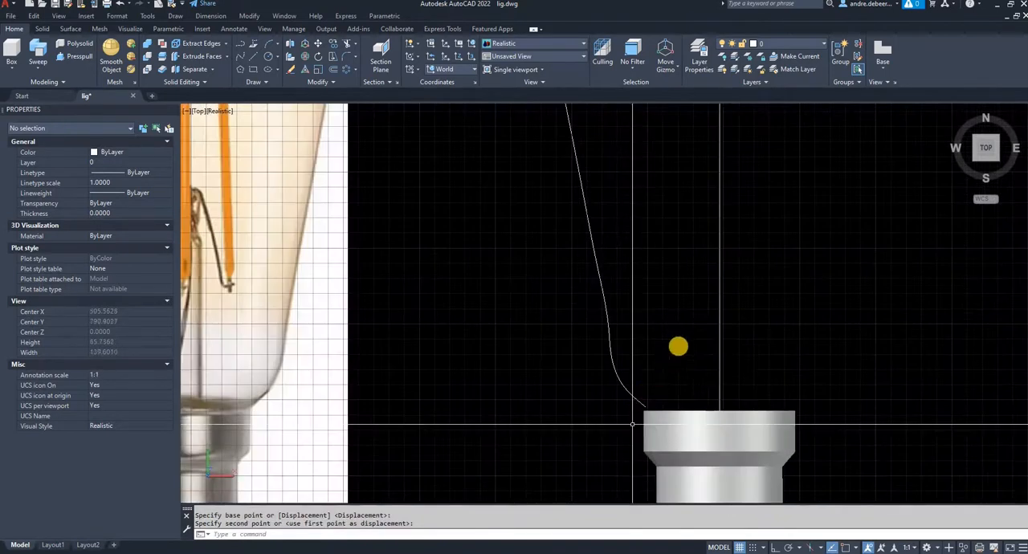
click(671, 328)
click(620, 356)
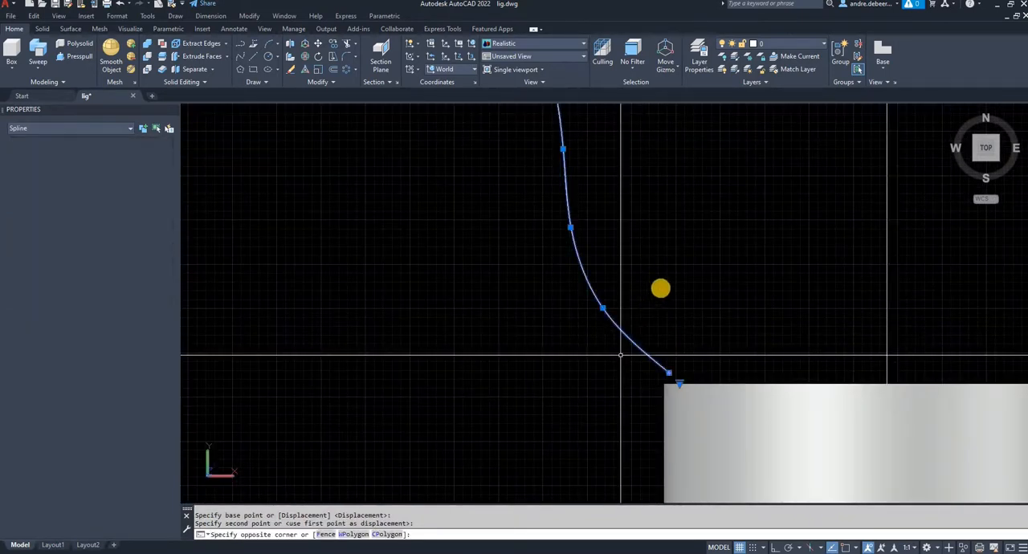
text(m)
key(Return)
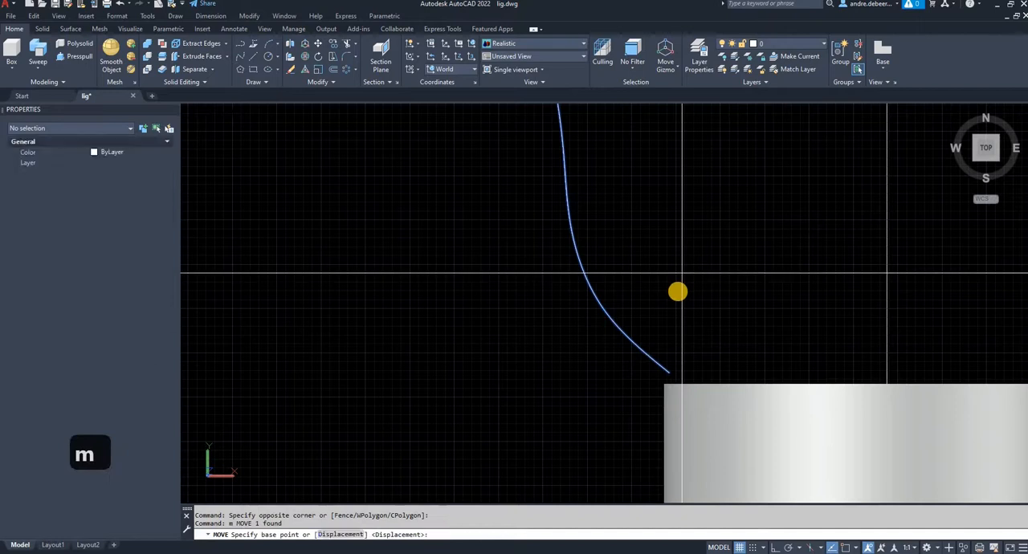
scroll(682, 273, down, 3)
key(Escape)
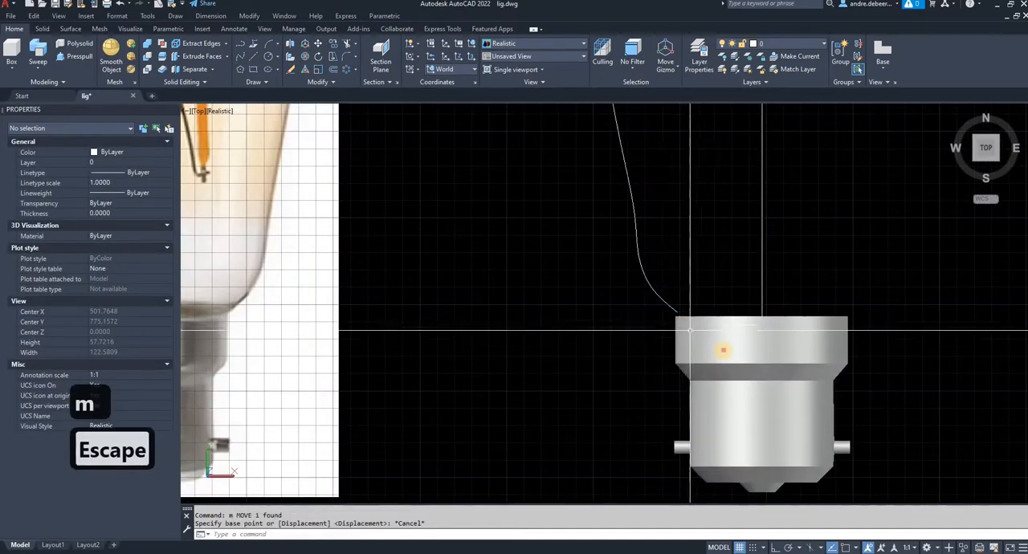
- Try moving the cap solid down below the glass outline with polar tracking on, and undo the move
click(723, 350)
text(m)
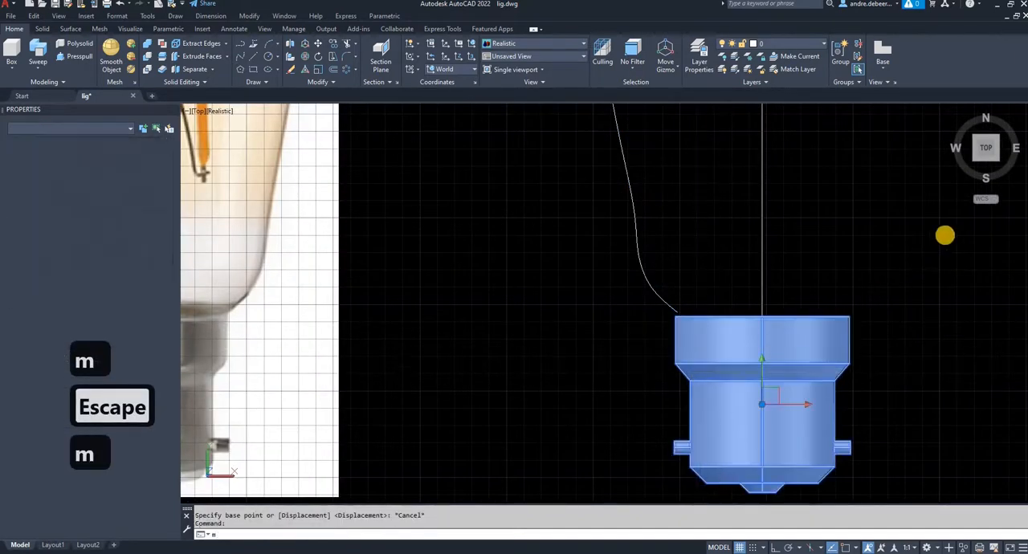
click(951, 223)
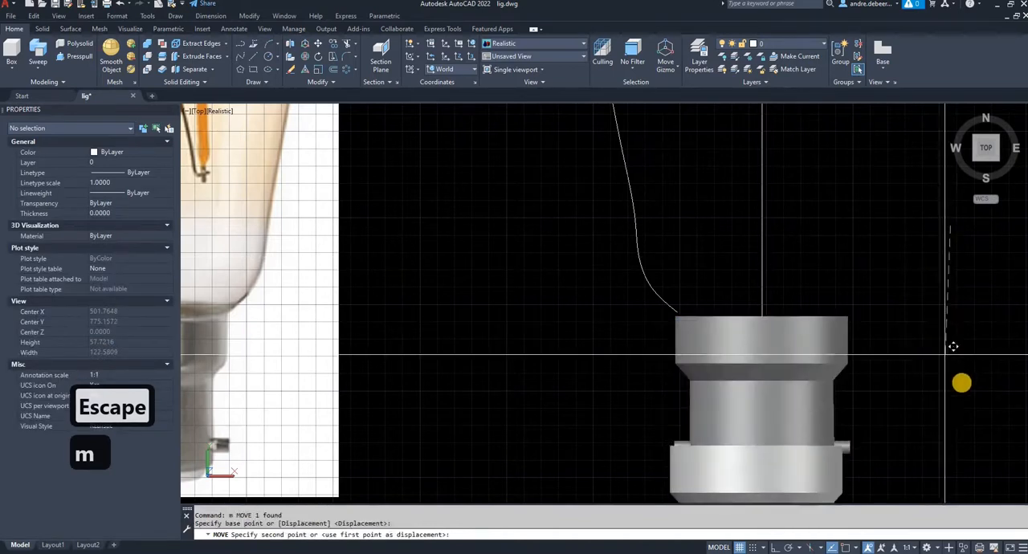
scroll(960, 376, down, 2)
middle_drag(960, 382, 791, 249)
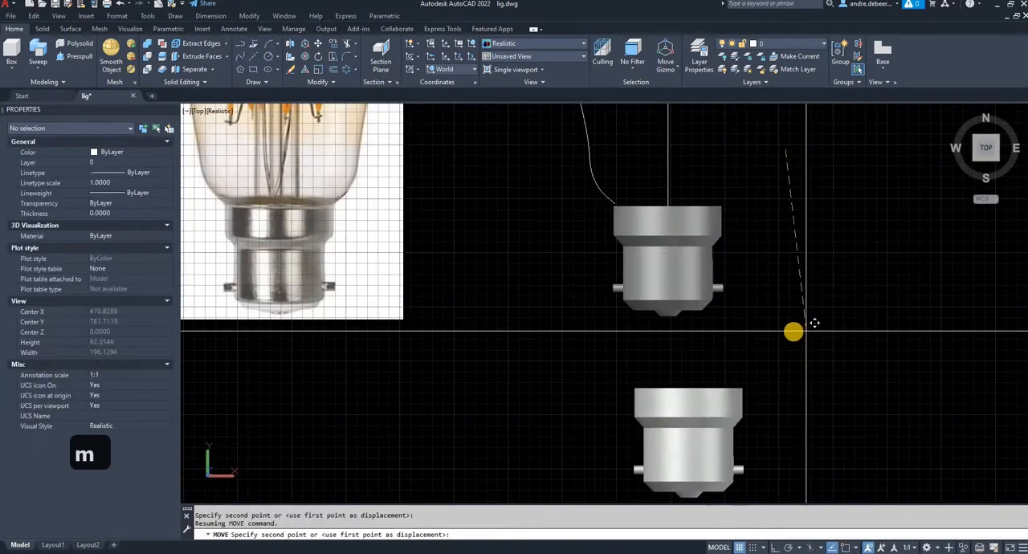
click(788, 547)
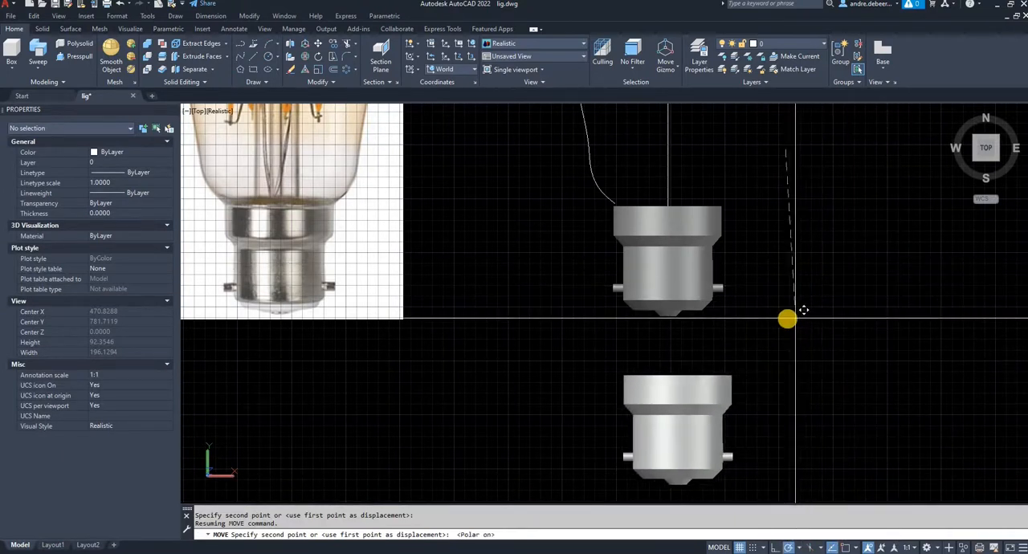
click(790, 301)
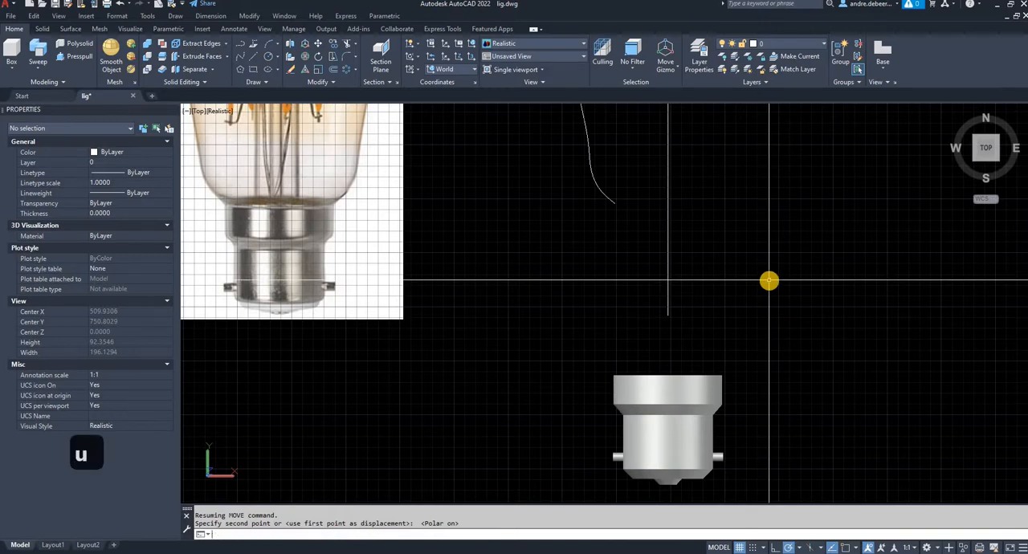
text(u)
key(Return)
- Extract the cap solid's edges, and move the solid about 24 units straight down with polar tracking on, leaving the edges in place
click(731, 358)
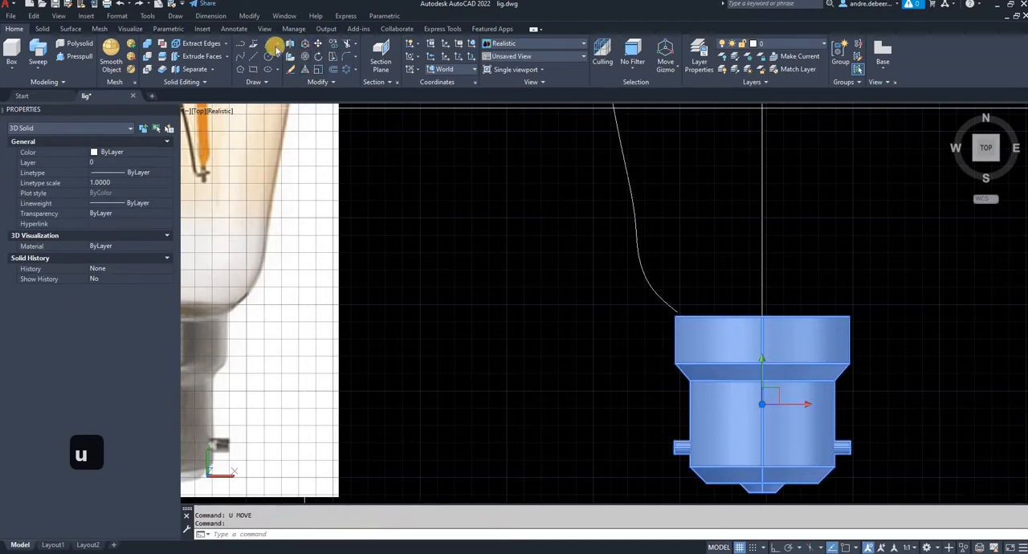
click(201, 43)
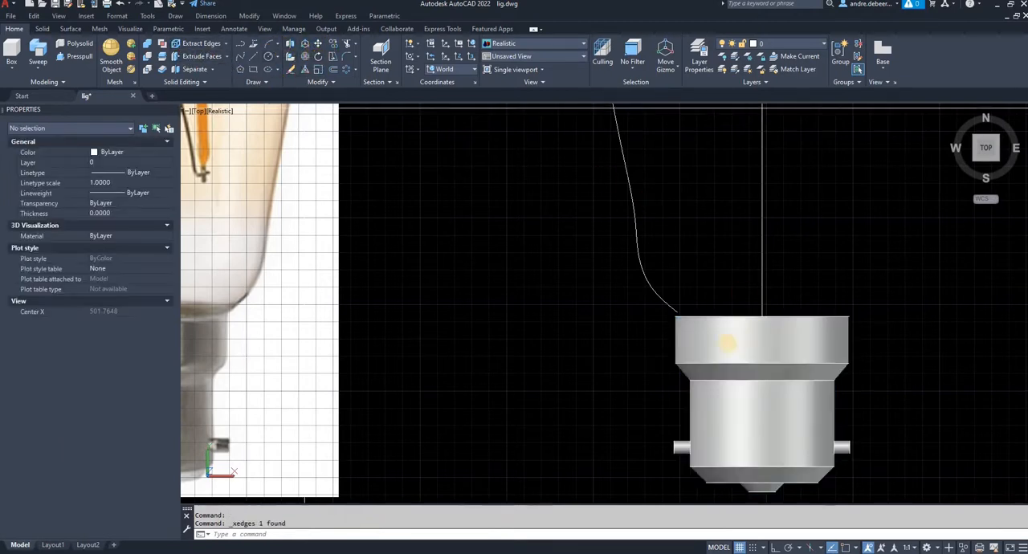
click(727, 333)
text(m)
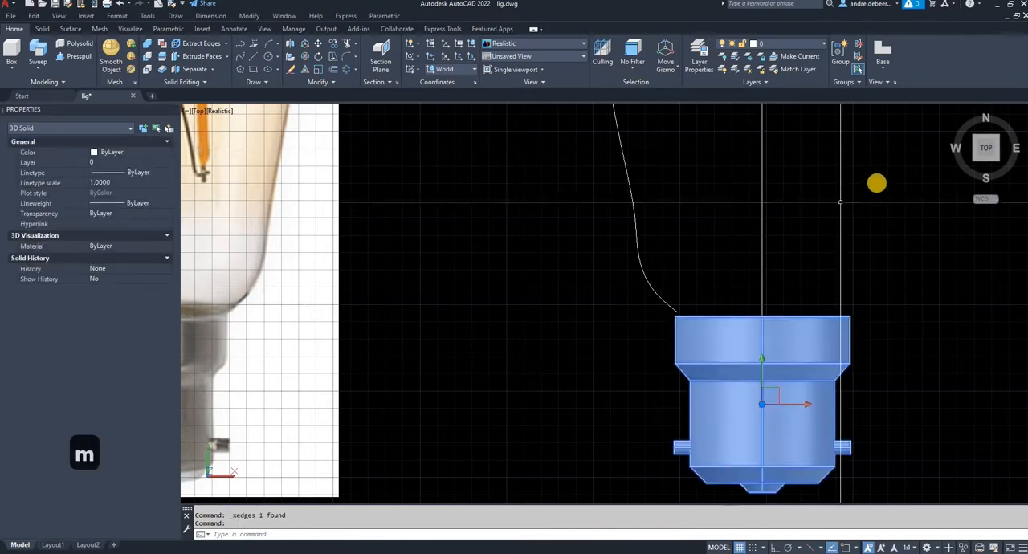
key(Return)
click(874, 370)
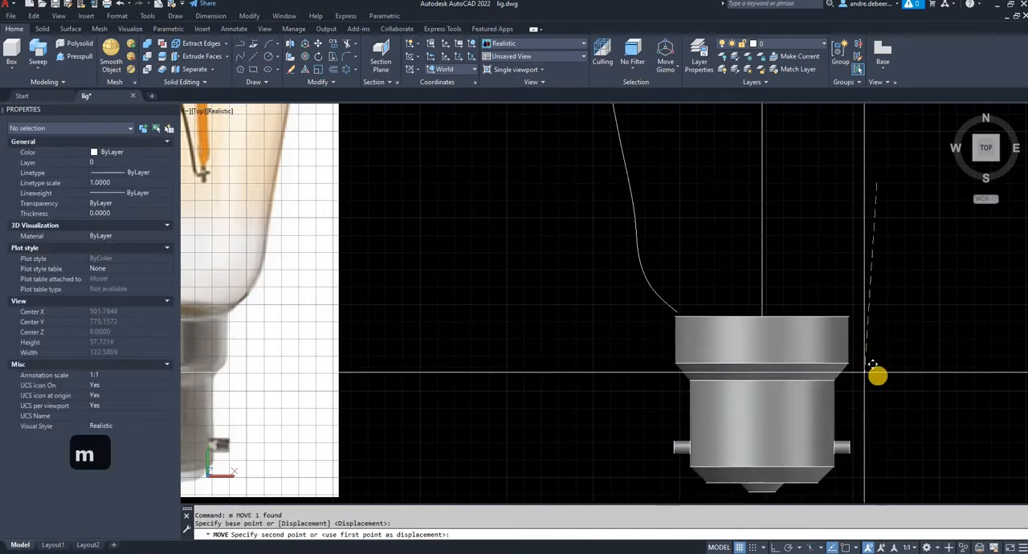
click(788, 548)
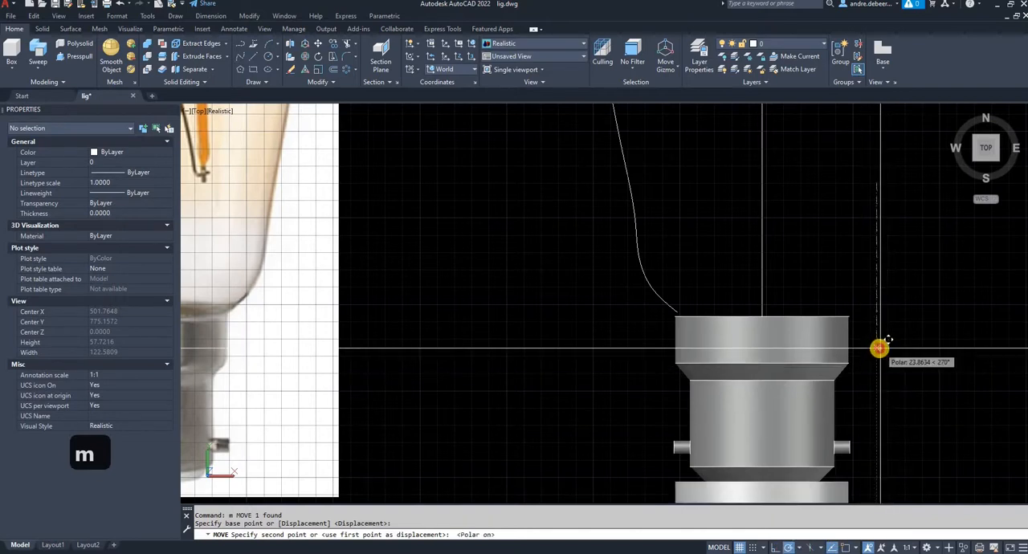
click(880, 348)
key(Escape)
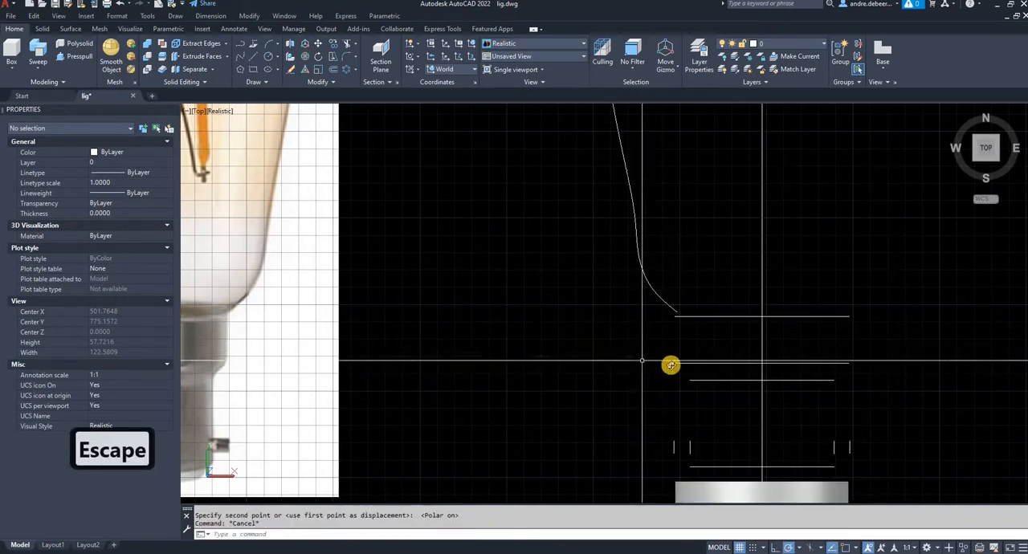
- Move the glass spline by its lower endpoint onto the left side of the extracted circle of the cap's top rim
shift+middle_drag(718, 369, 748, 287)
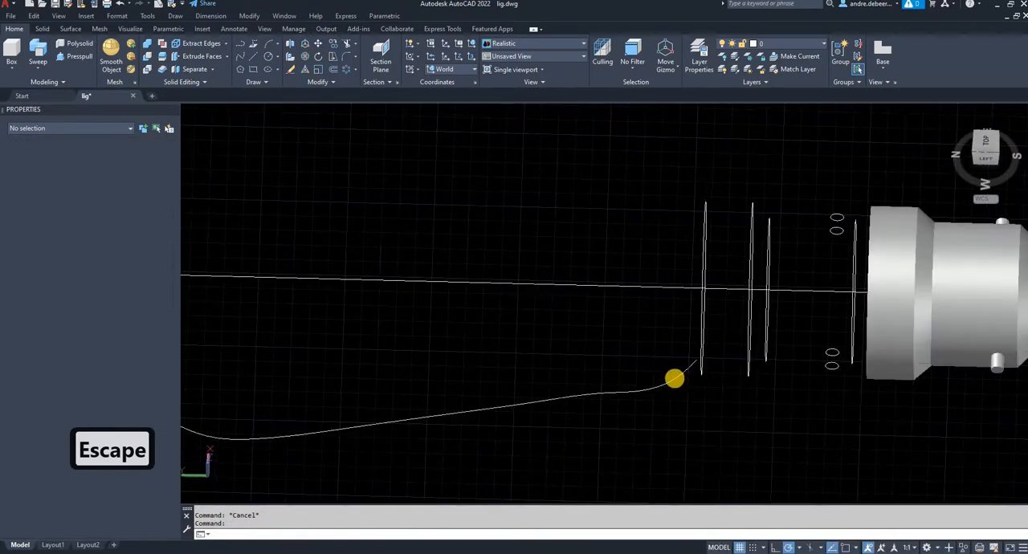
shift+middle_drag(685, 388, 735, 452)
click(736, 444)
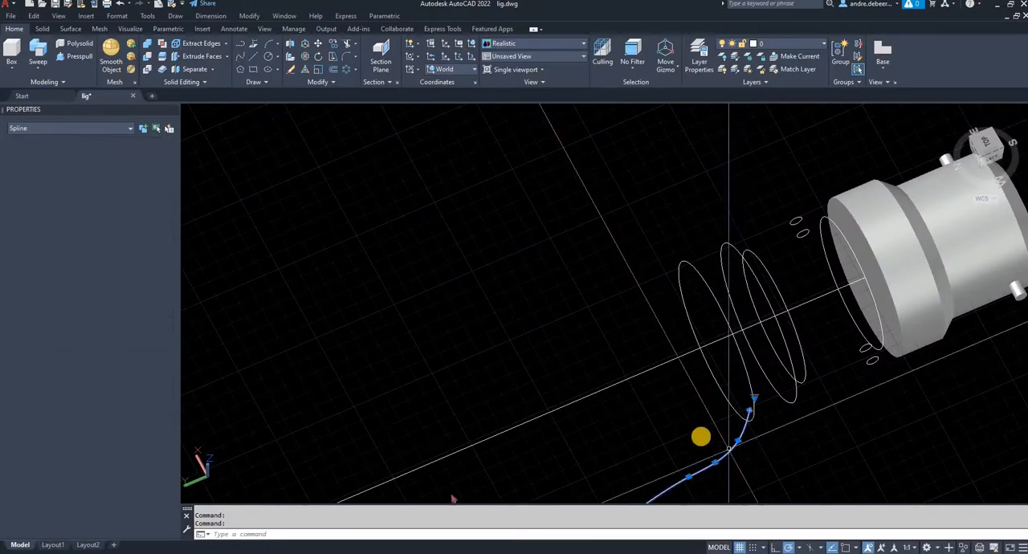
text(m)
key(Return)
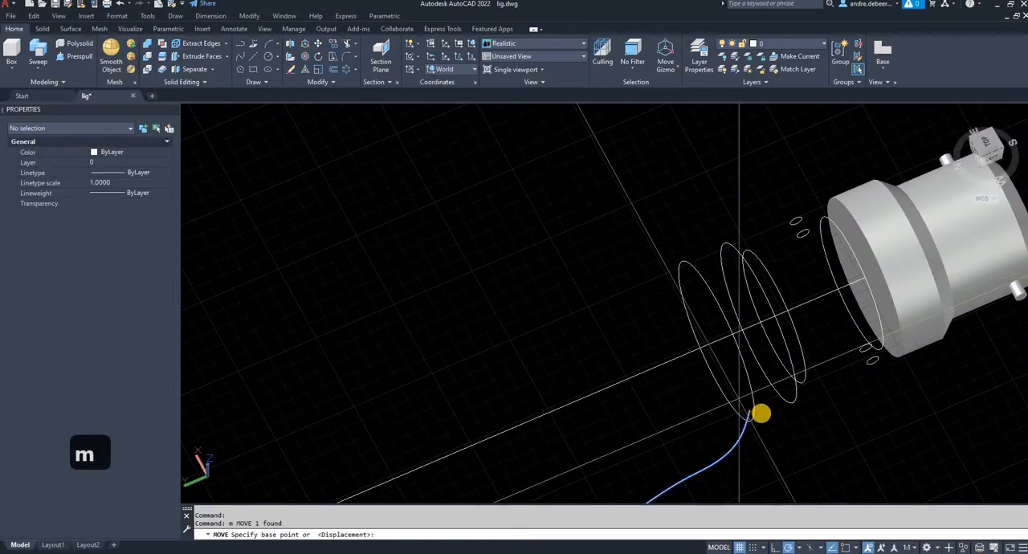
click(754, 411)
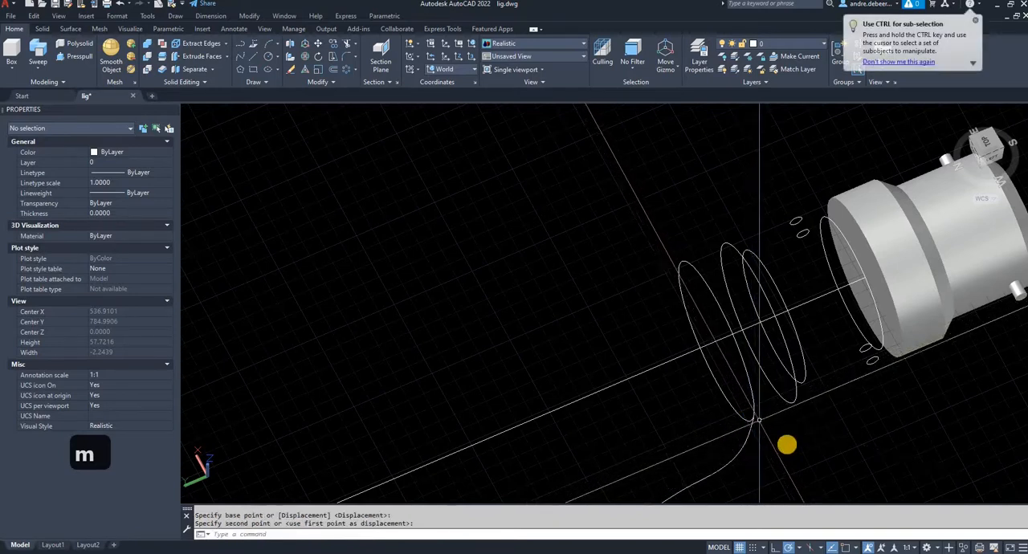
key(Escape)
- Delete all the extracted cap and pin edge circles, keeping the spline, the axis line and the cap solid
click(813, 352)
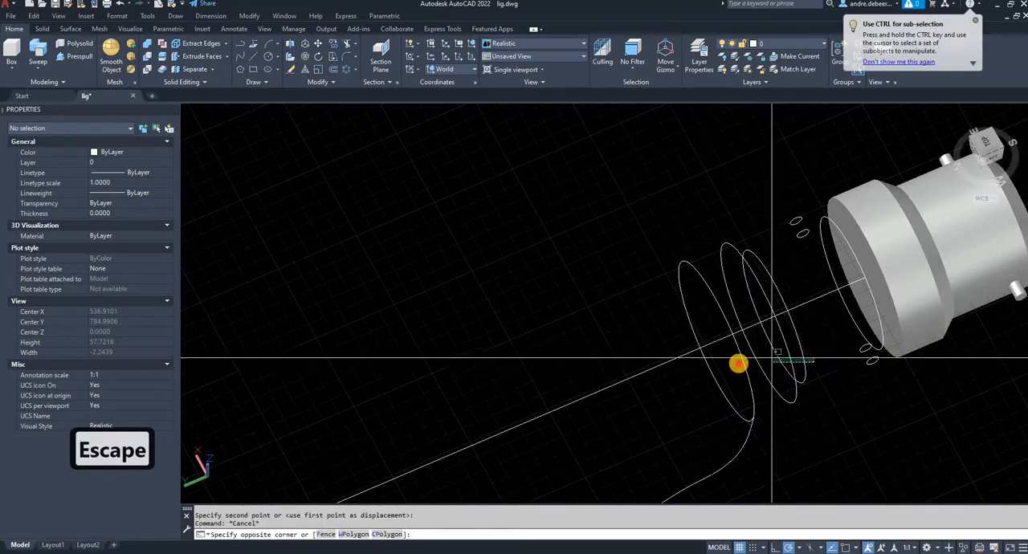
click(739, 363)
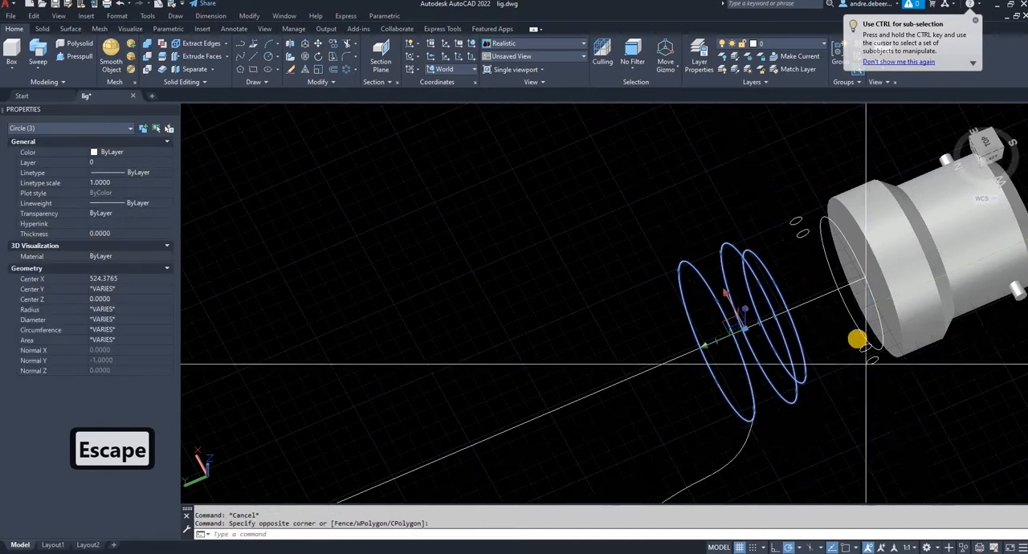
click(856, 402)
click(808, 237)
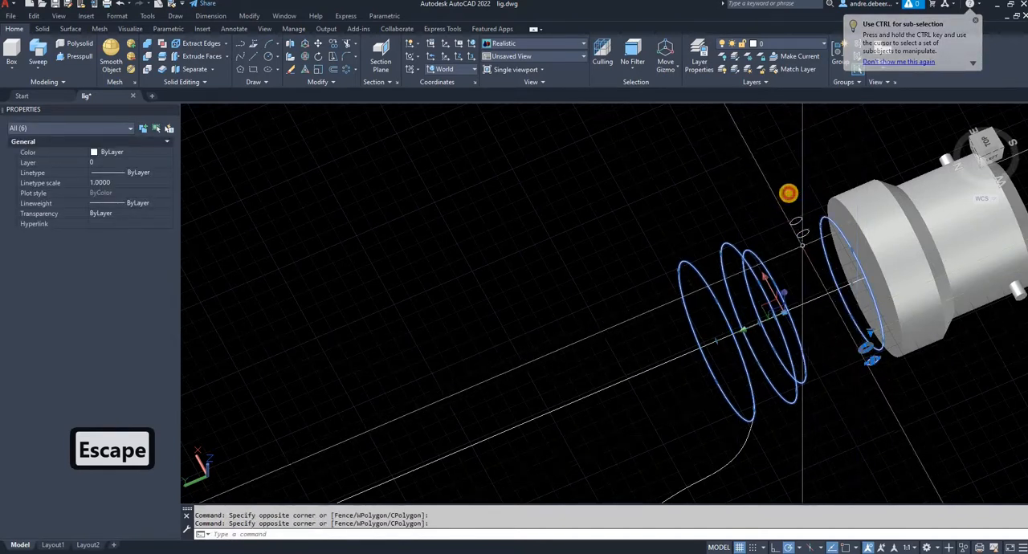
key(Delete)
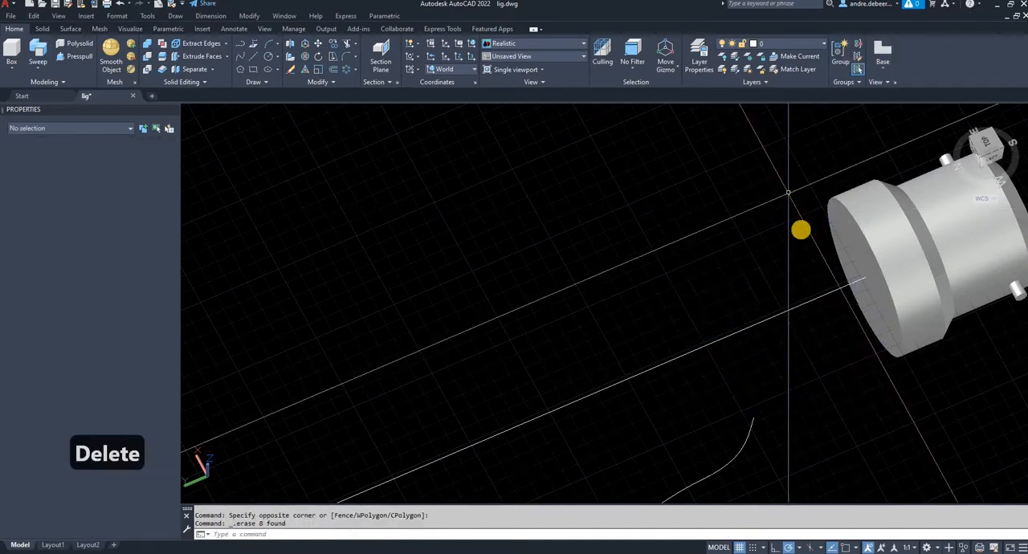
- Restore the Top view and rotate it upright with north facing up
shift+middle_drag(747, 314, 760, 304)
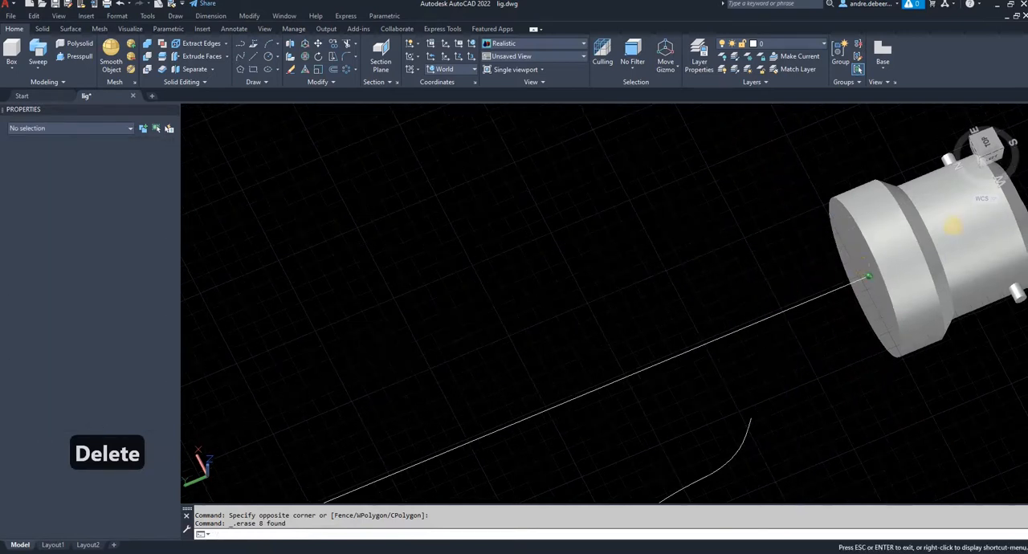
click(991, 146)
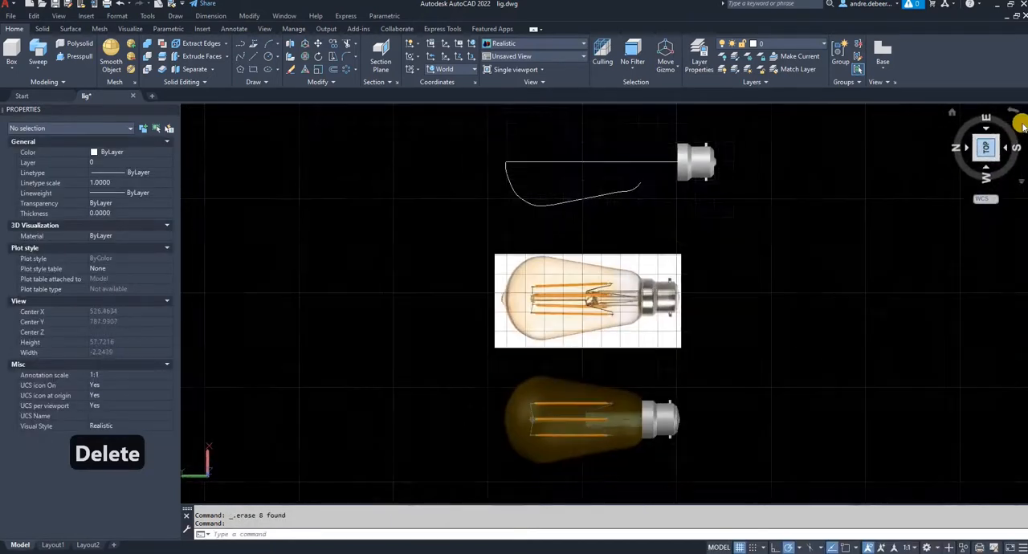
click(1020, 131)
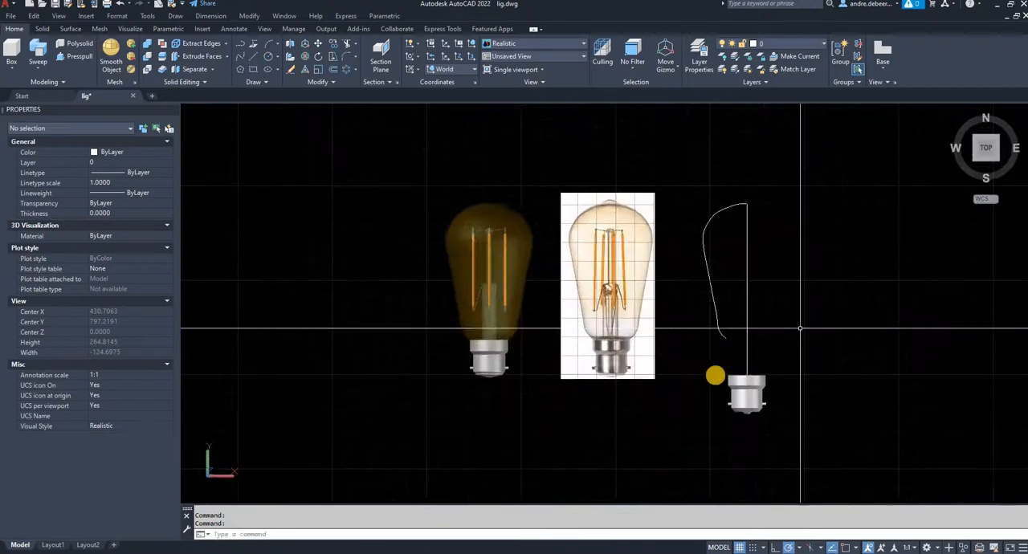
scroll(727, 367, up, 4)
text(l)
key(Return)
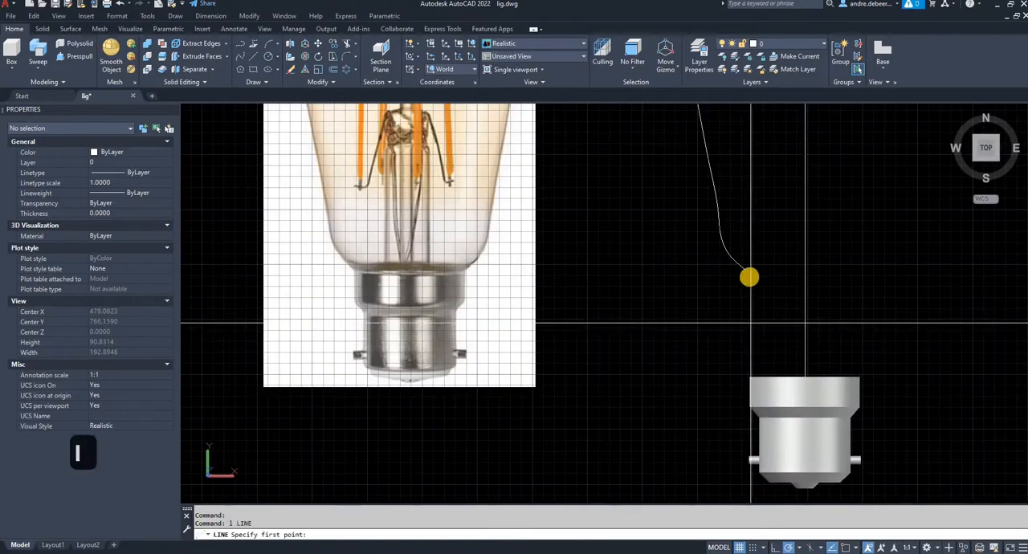
key(Escape)
scroll(767, 279, down, 1)
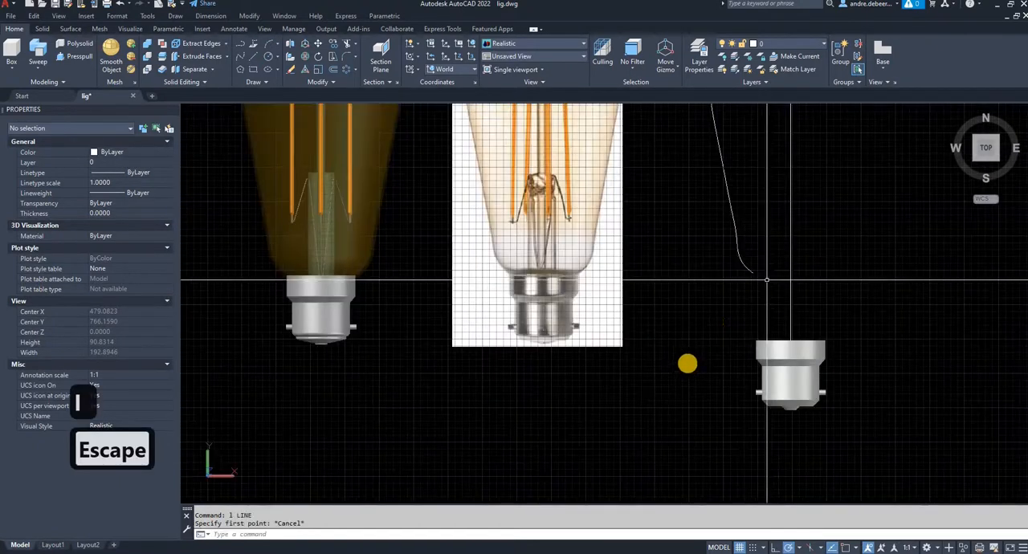
- Stretch the upper end of the vertical axis line slightly above the glass spline's top endpoint
middle_drag(767, 279, 687, 361)
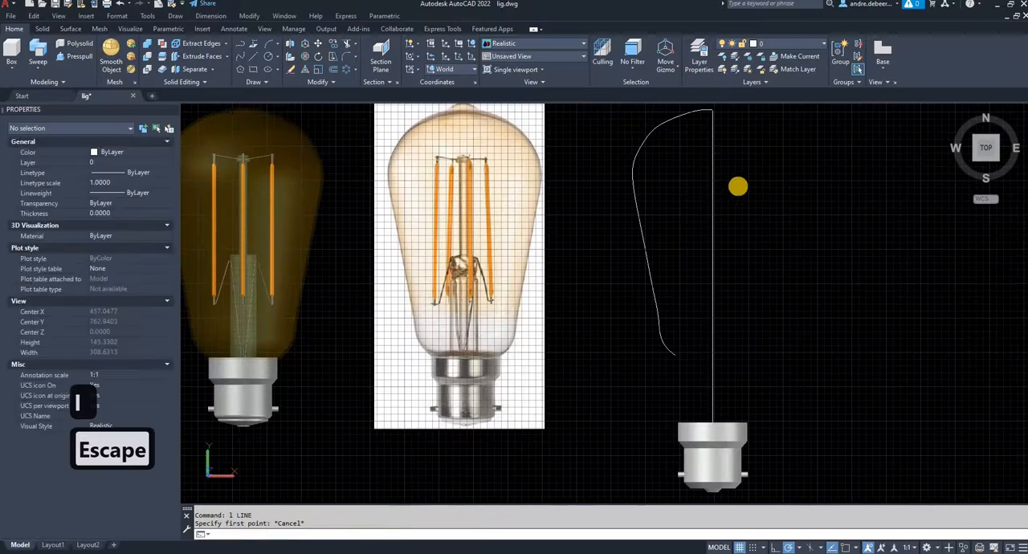
middle_drag(743, 177, 711, 272)
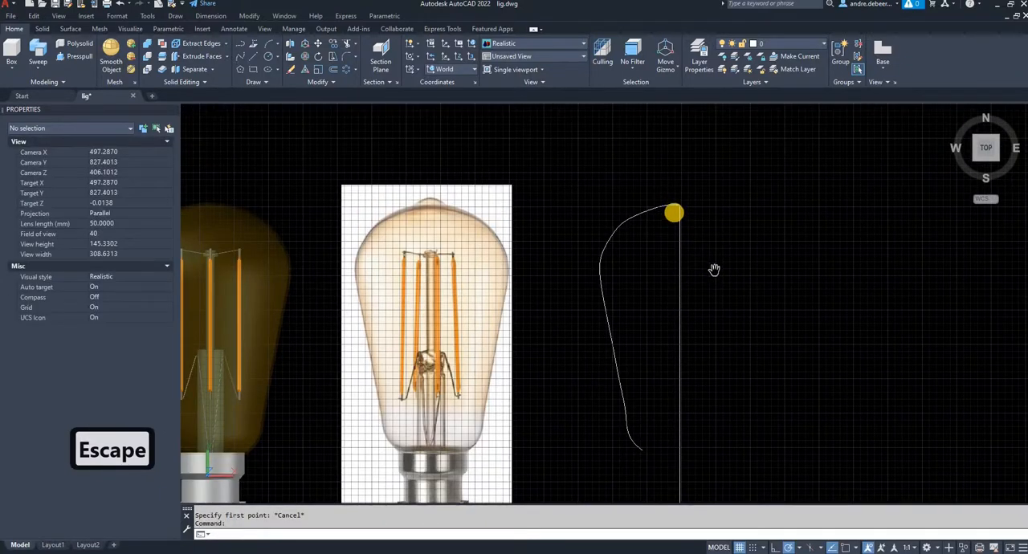
scroll(667, 200, up, 10)
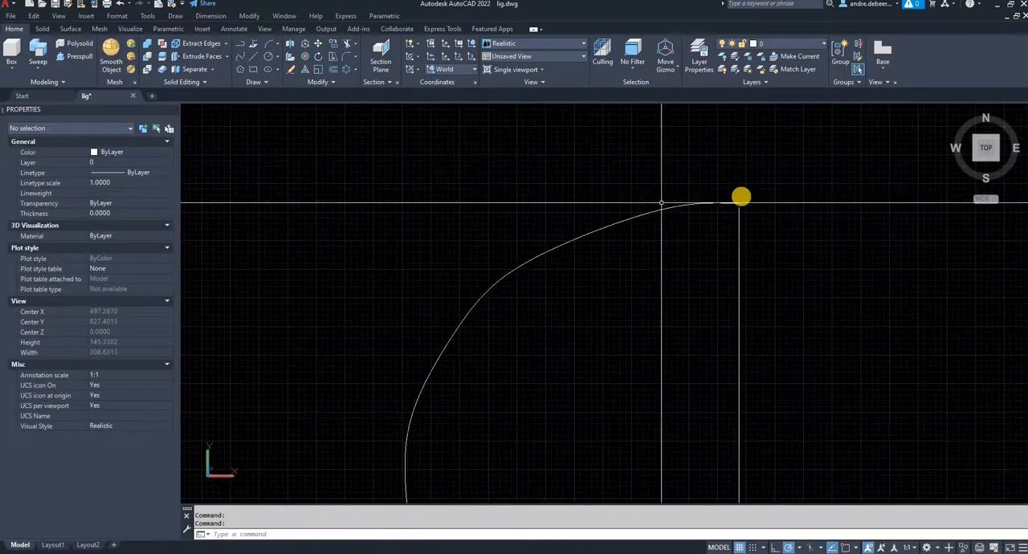
click(757, 249)
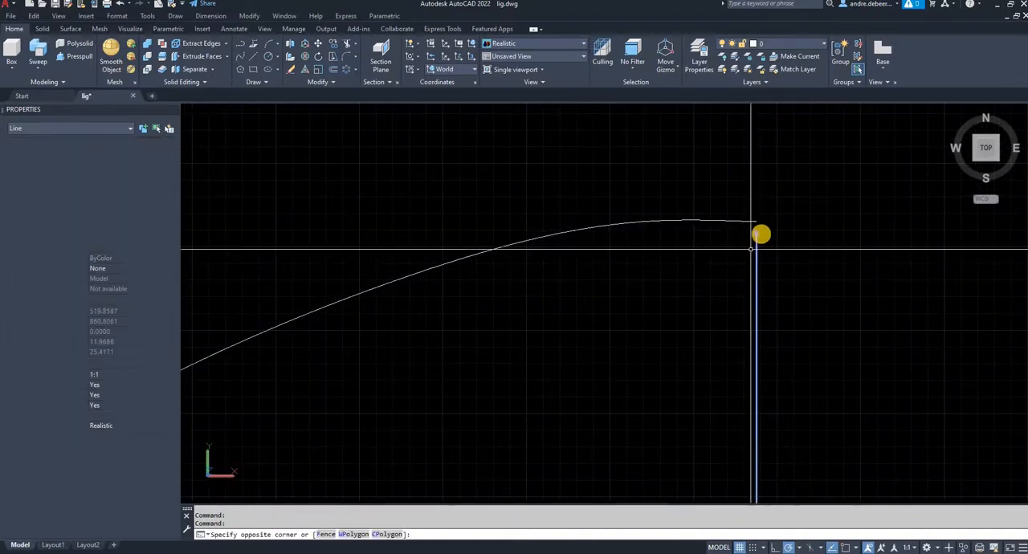
click(760, 231)
click(756, 221)
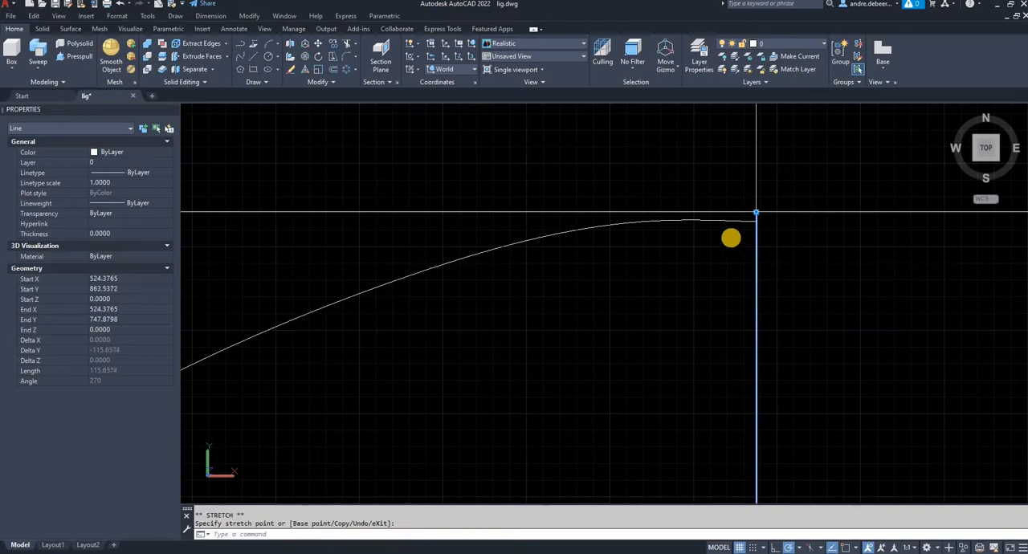
key(Escape)
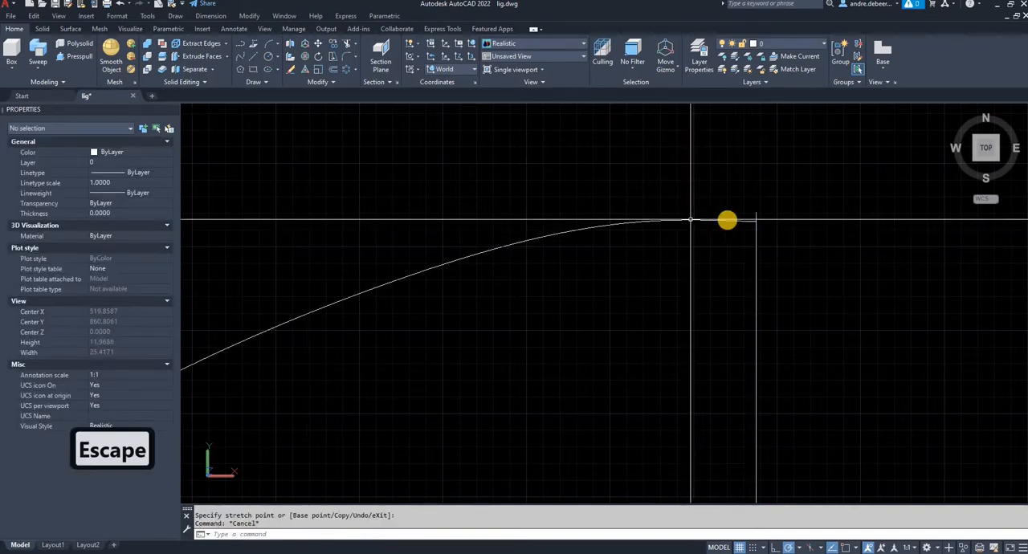
- Stretch the glass spline's top end fit point slightly straight up along the axis line
click(743, 215)
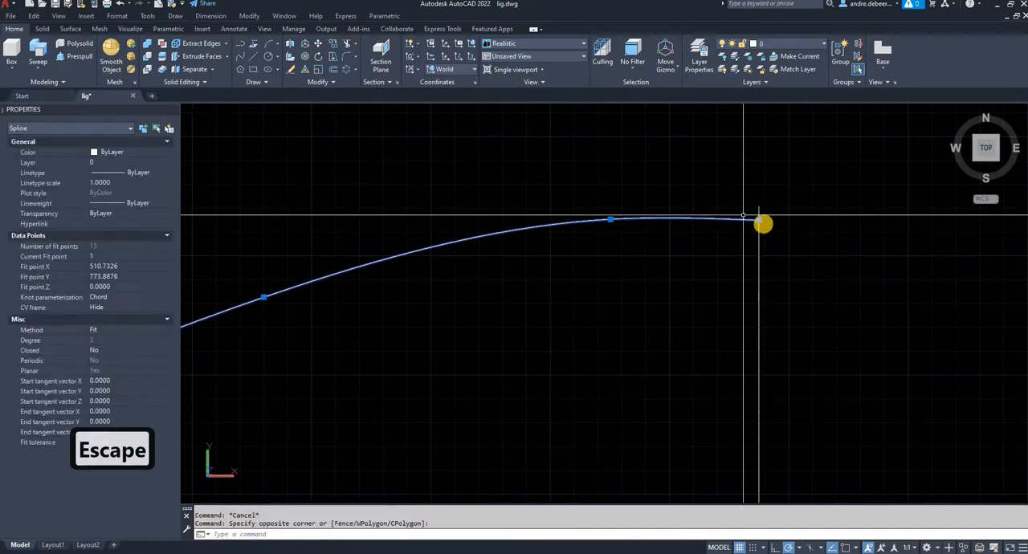
click(760, 217)
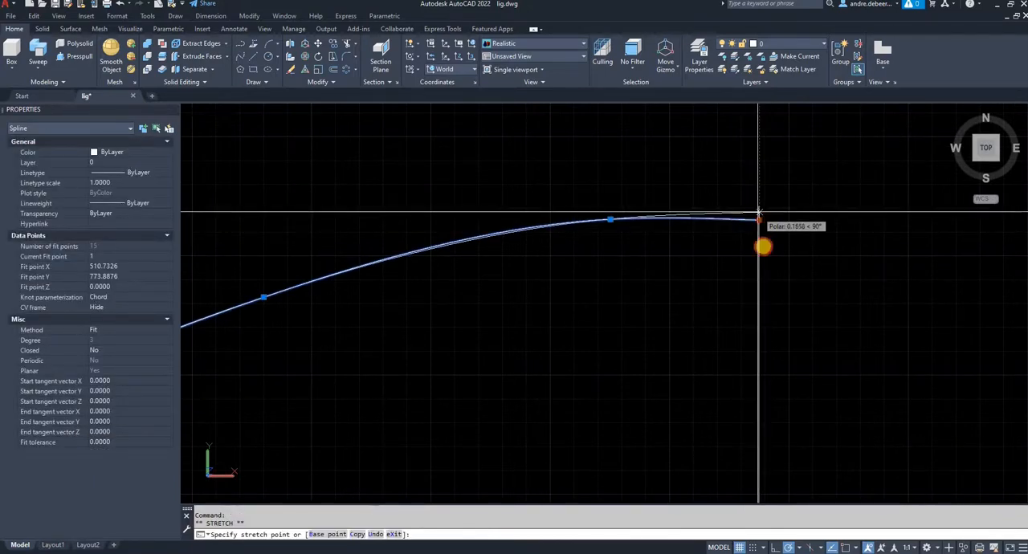
key(Escape)
key(Escape)
scroll(722, 279, down, 4)
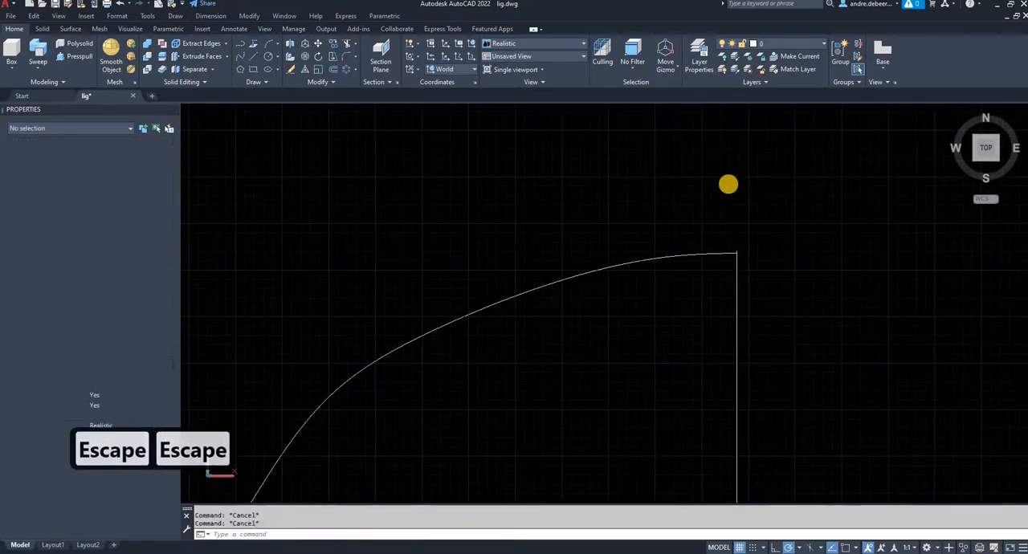
scroll(707, 219, down, 2)
scroll(680, 269, down, 3)
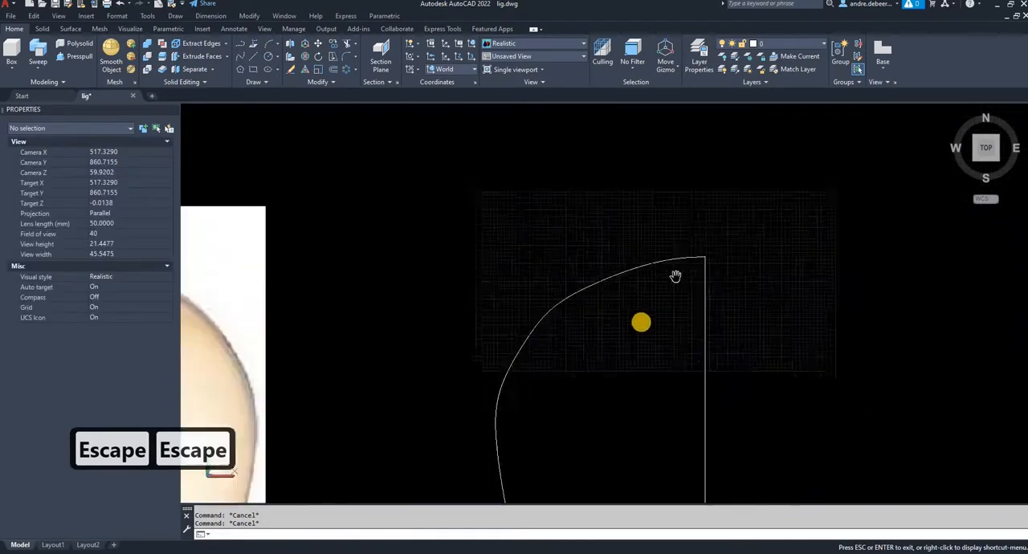
- Move the cap solid up by a point on its top rim to the lower end of the glass spline
mouse_move(647, 352)
middle_down()
mouse_move(659, 165)
mouse_move(564, 324)
middle_up()
right_click(563, 324)
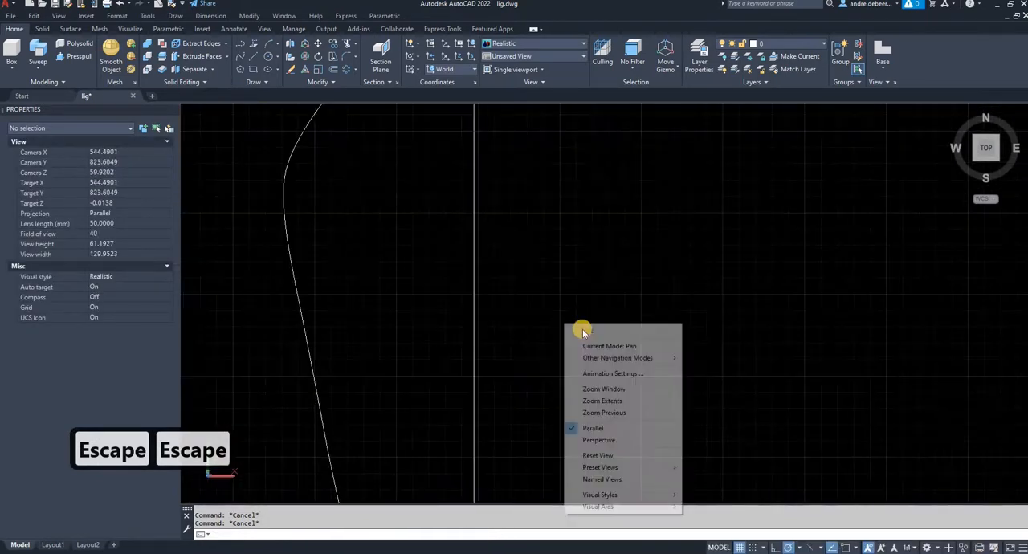
click(571, 324)
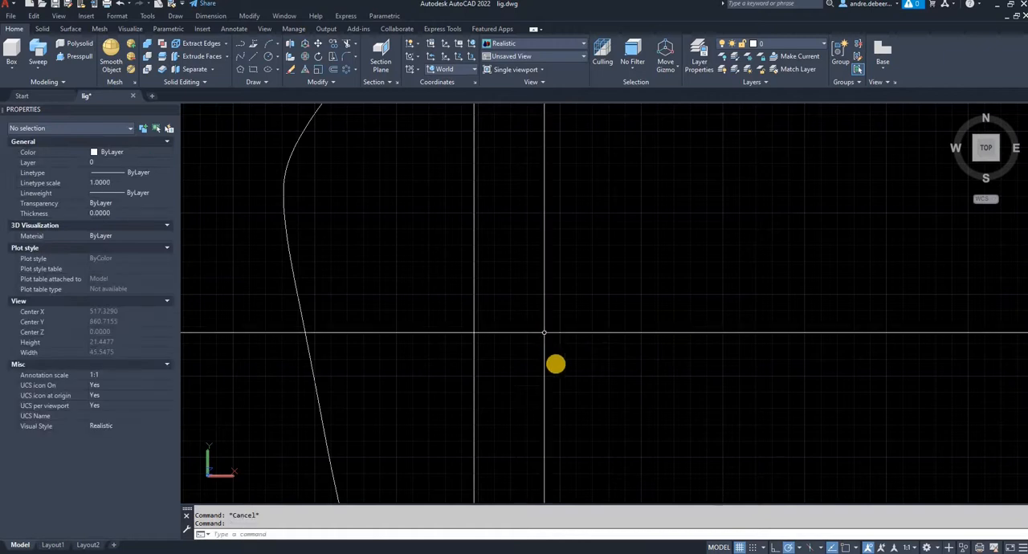
mouse_move(537, 367)
shift+middle_down()
mouse_move(558, 300)
mouse_move(411, 388)
shift+middle_up()
middle_drag(367, 429, 534, 243)
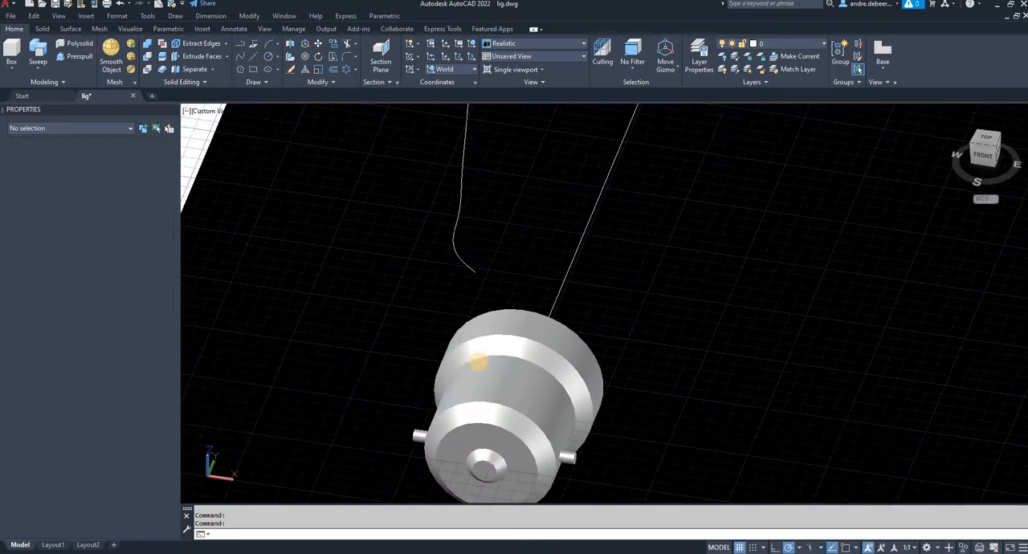
click(461, 348)
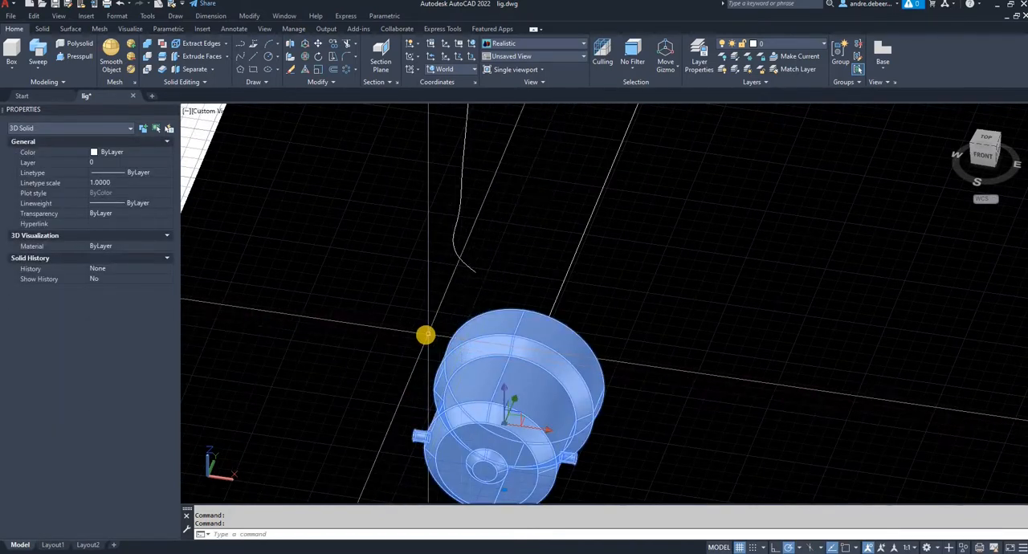
key(m)
key(Return)
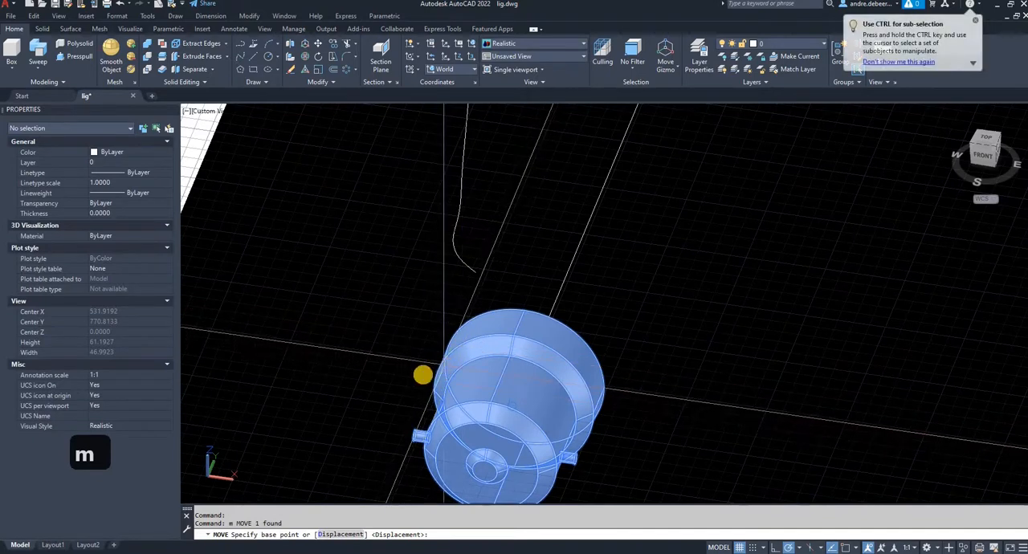
shift+middle_drag(397, 395, 567, 462)
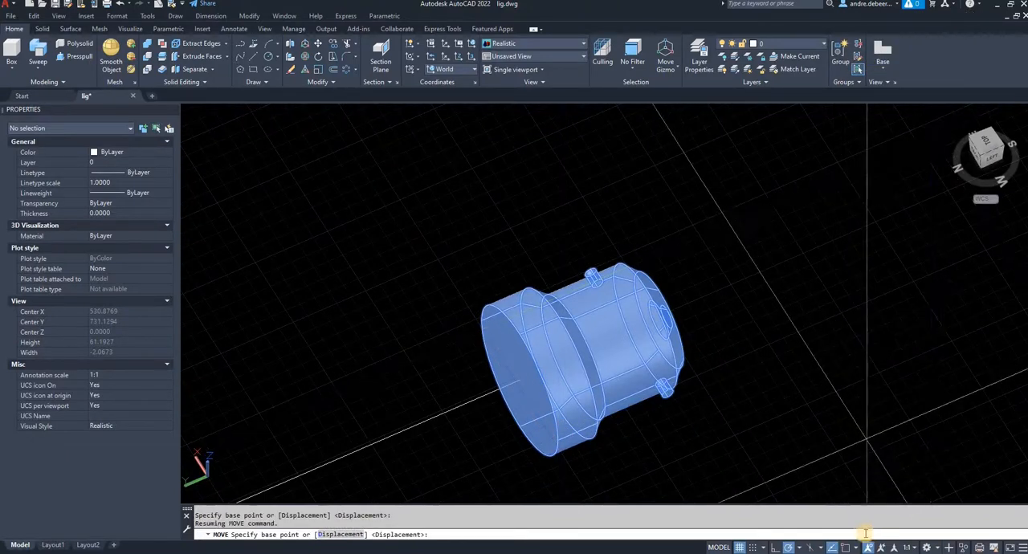
click(558, 440)
scroll(504, 455, down, 5)
middle_drag(496, 469, 603, 356)
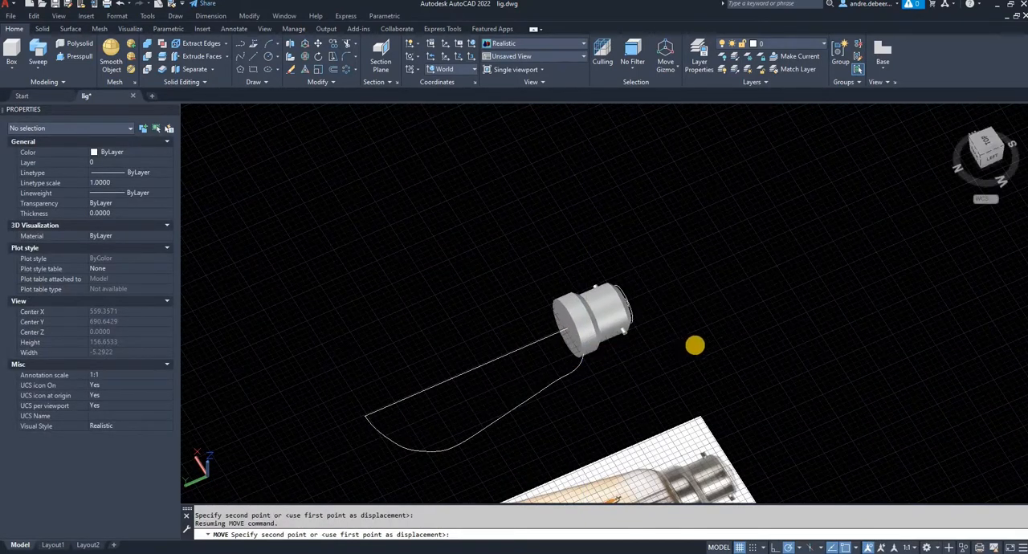
shift+middle_drag(695, 345, 604, 341)
scroll(530, 348, up, 6)
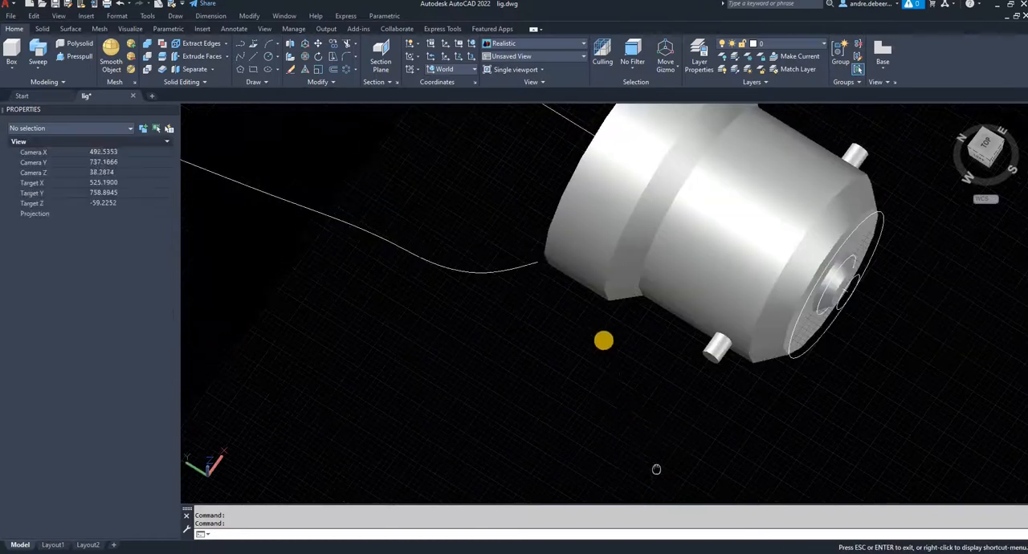
- Close the small remaining gap by moving the cap solid from its rim's side point exactly onto the spline's lower endpoint
scroll(536, 258, up, 5)
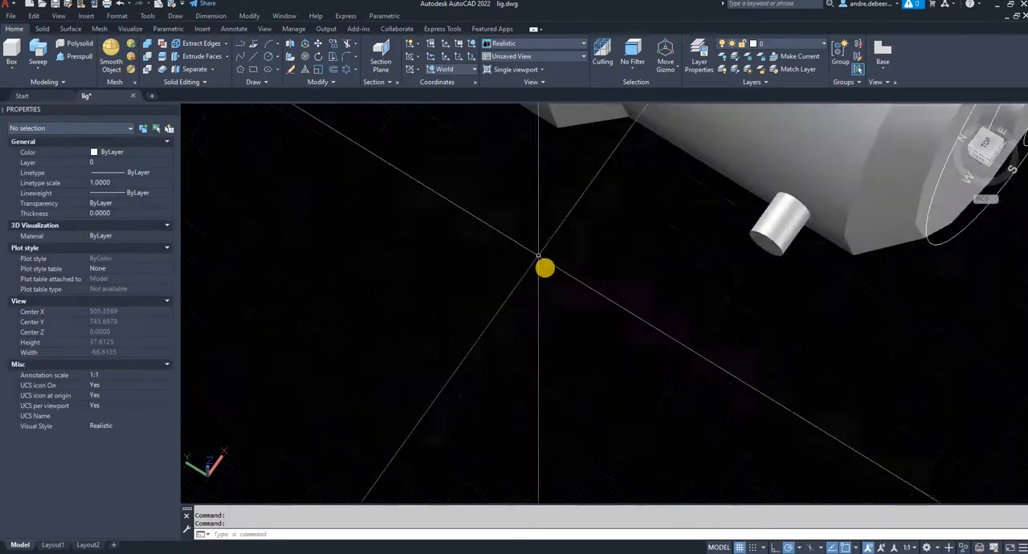
scroll(487, 289, down, 3)
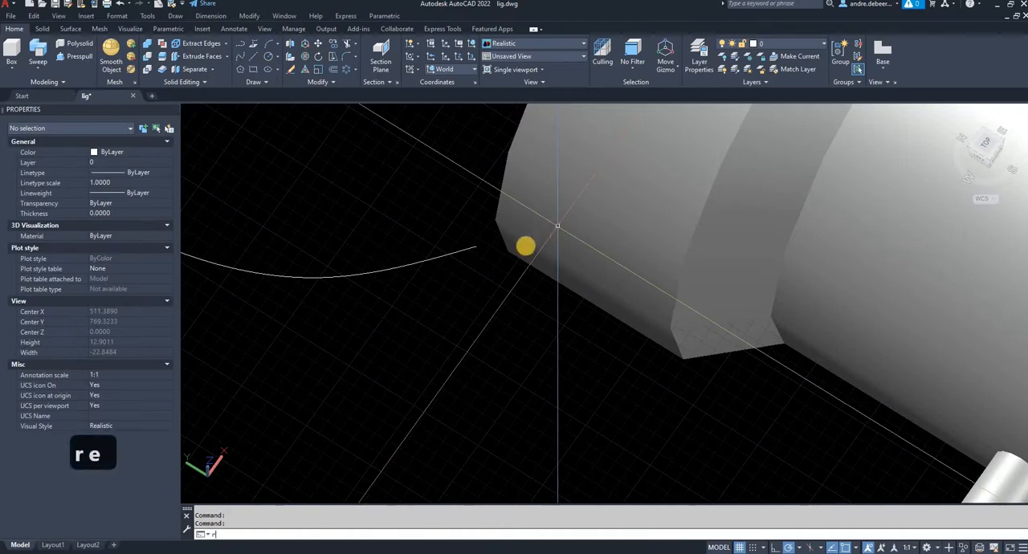
key(Return)
click(530, 231)
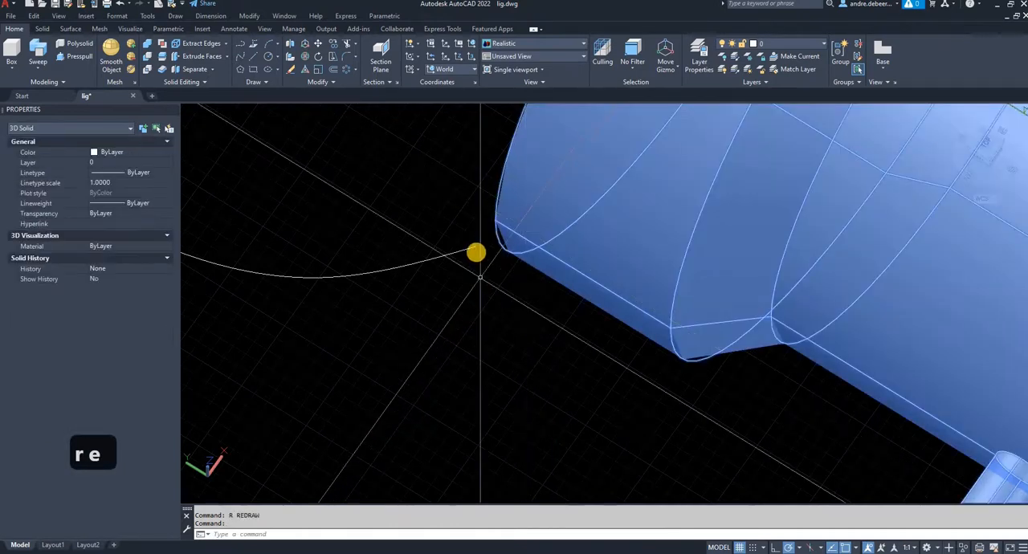
text(m)
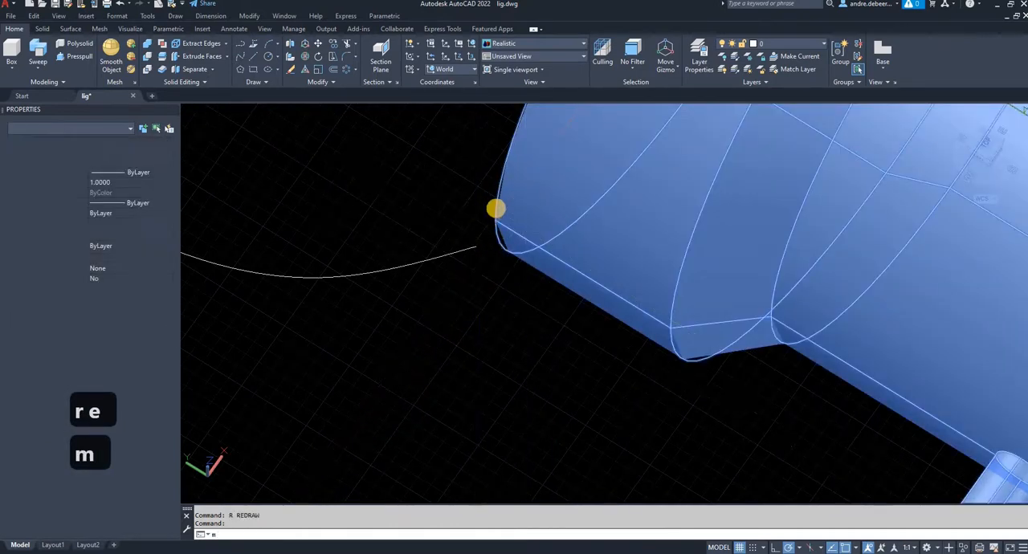
key(Return)
click(494, 221)
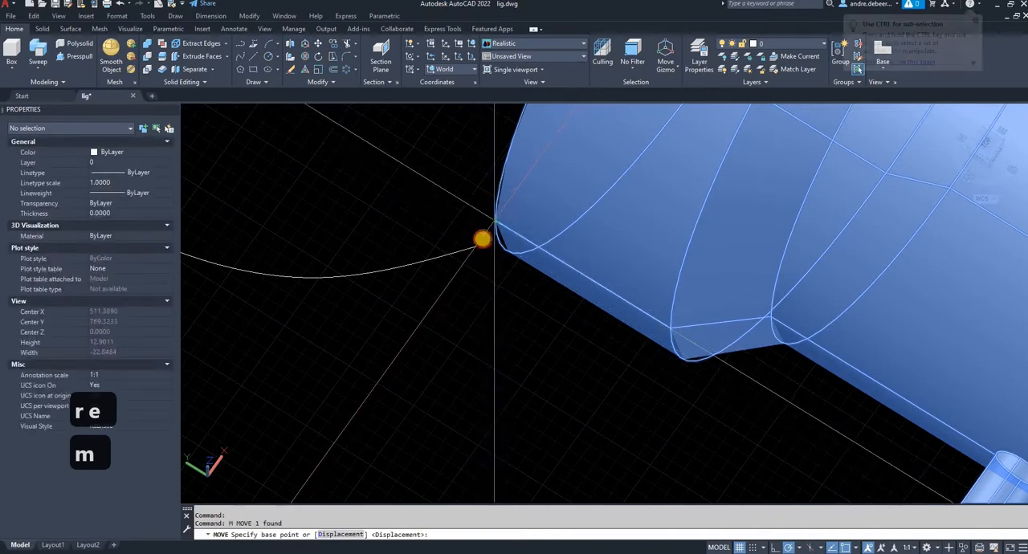
click(523, 318)
scroll(523, 318, down, 6)
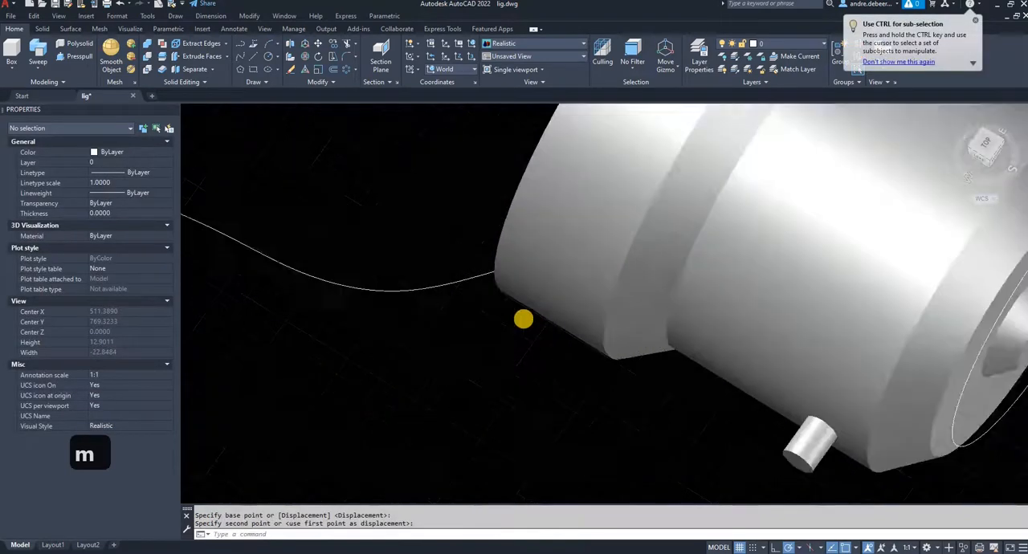
- Delete the three leftover circles at the contact end of the cap
shift+middle_drag(715, 348, 460, 334)
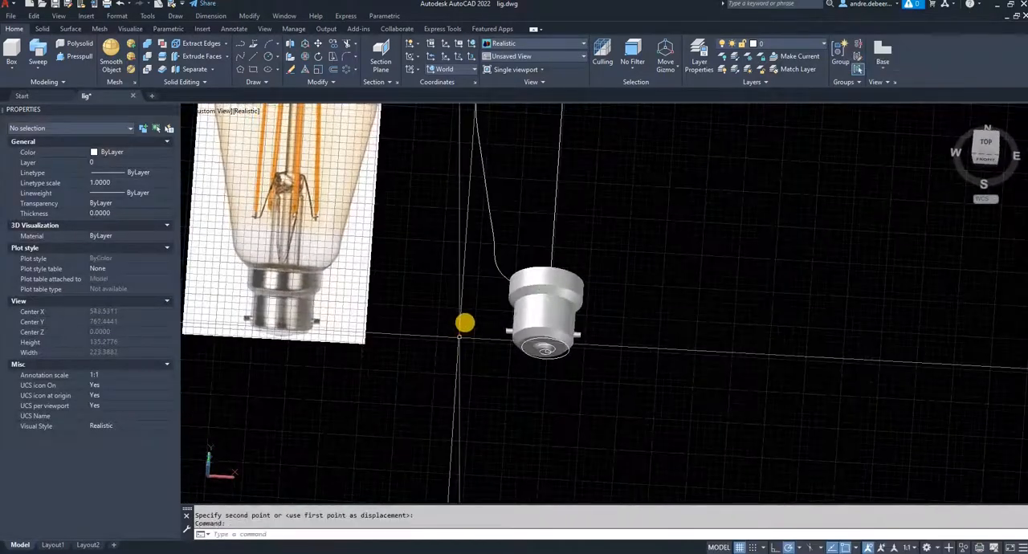
click(461, 325)
click(616, 378)
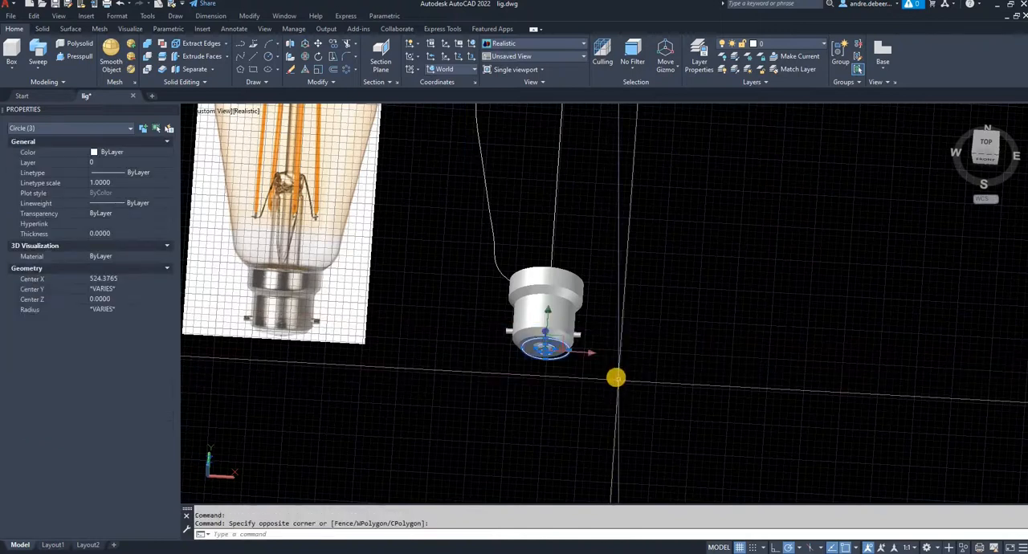
key(Delete)
- Draw a diameter line across the cap's flat top face, from the opposite rim point to the spline's lower endpoint
mouse_move(579, 349)
shift+middle_down()
mouse_move(516, 324)
mouse_move(551, 344)
mouse_move(562, 253)
shift+middle_up()
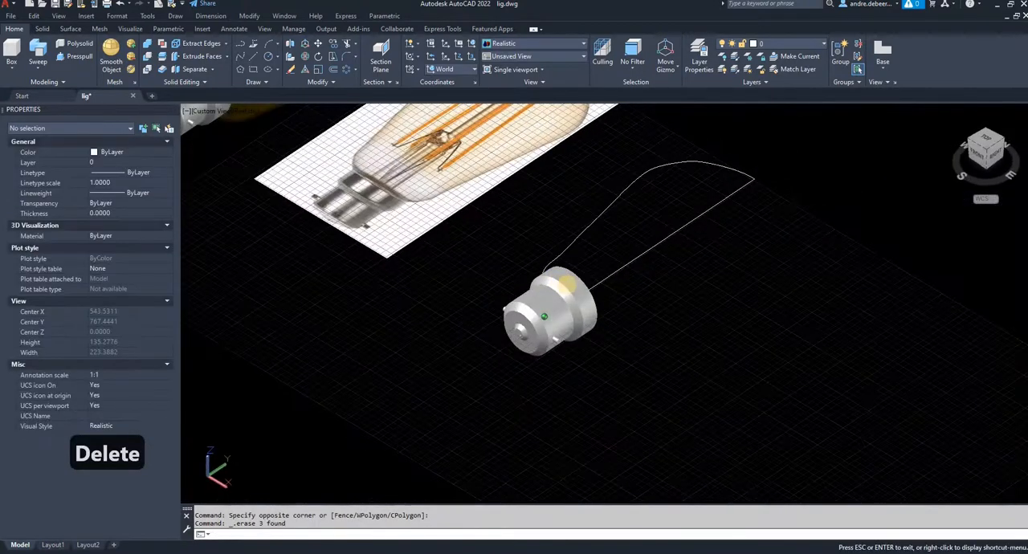
click(585, 229)
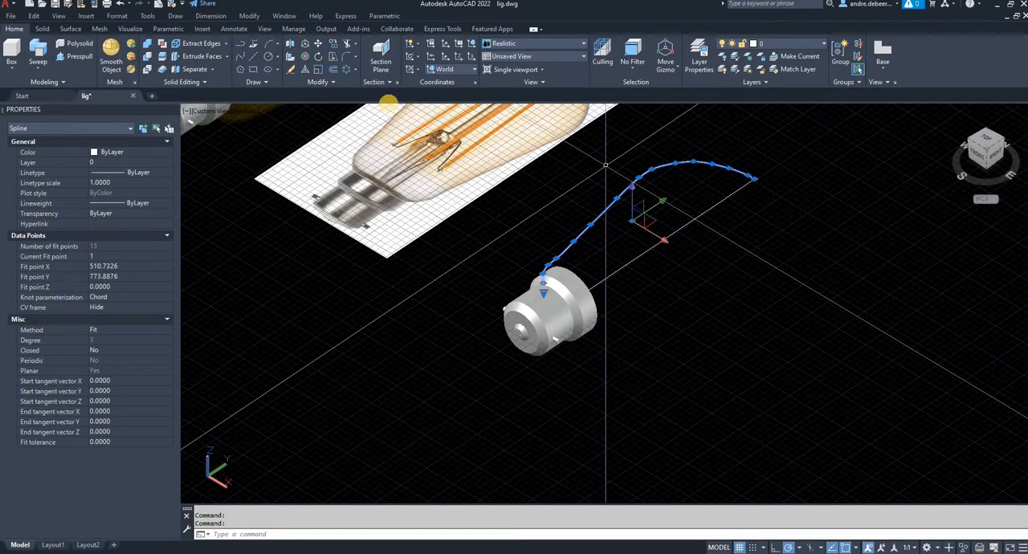
key(Escape)
shift+middle_drag(717, 387, 585, 220)
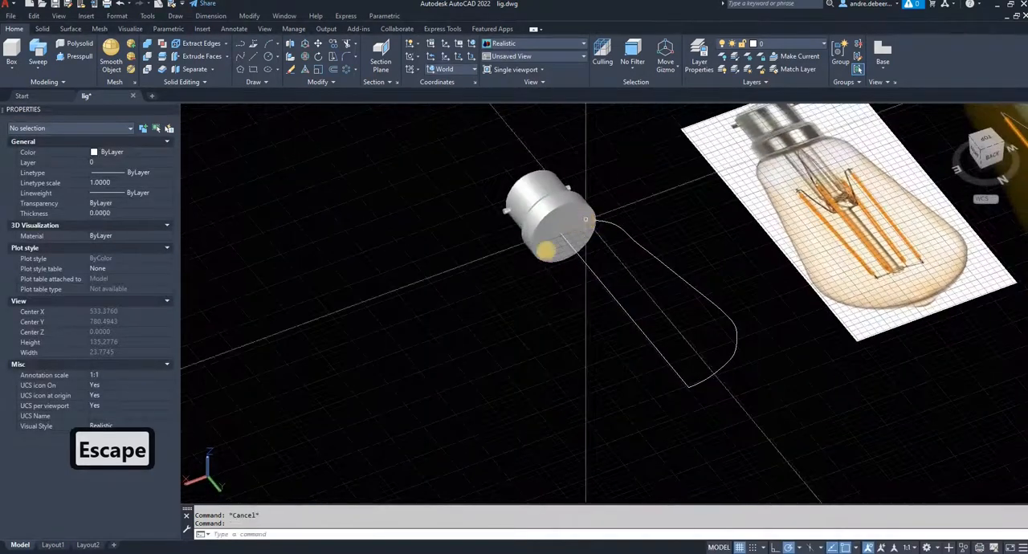
scroll(585, 219, up, 8)
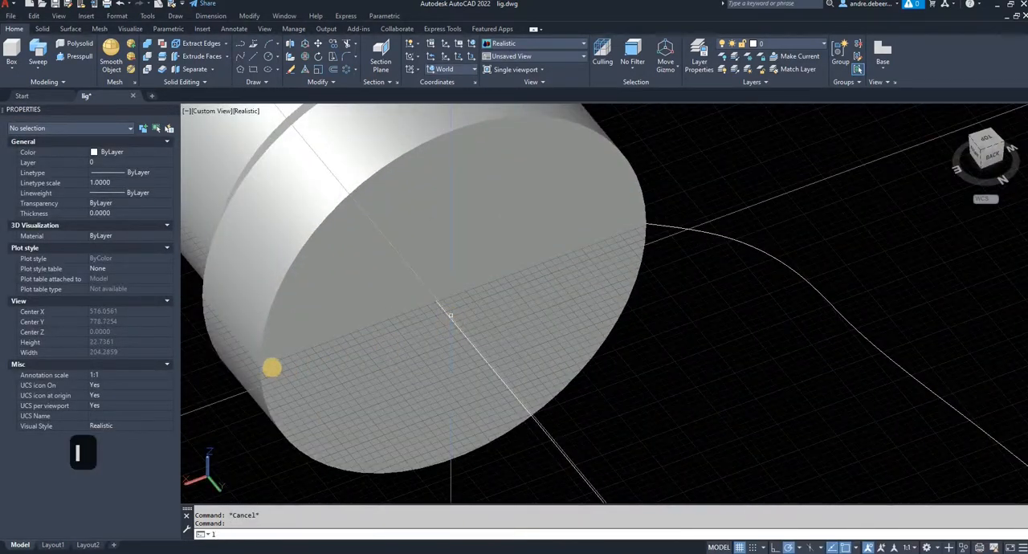
key(Return)
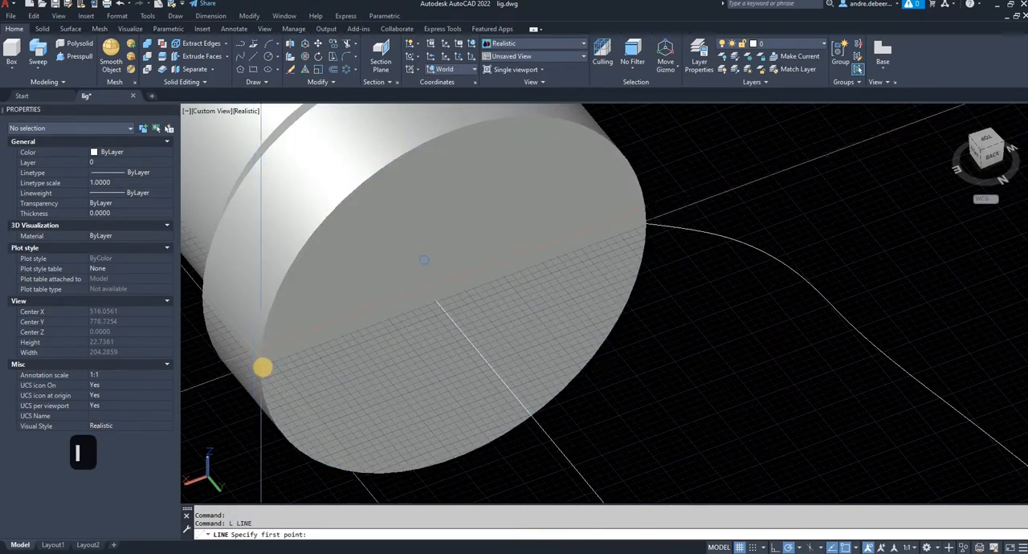
click(647, 227)
key(Escape)
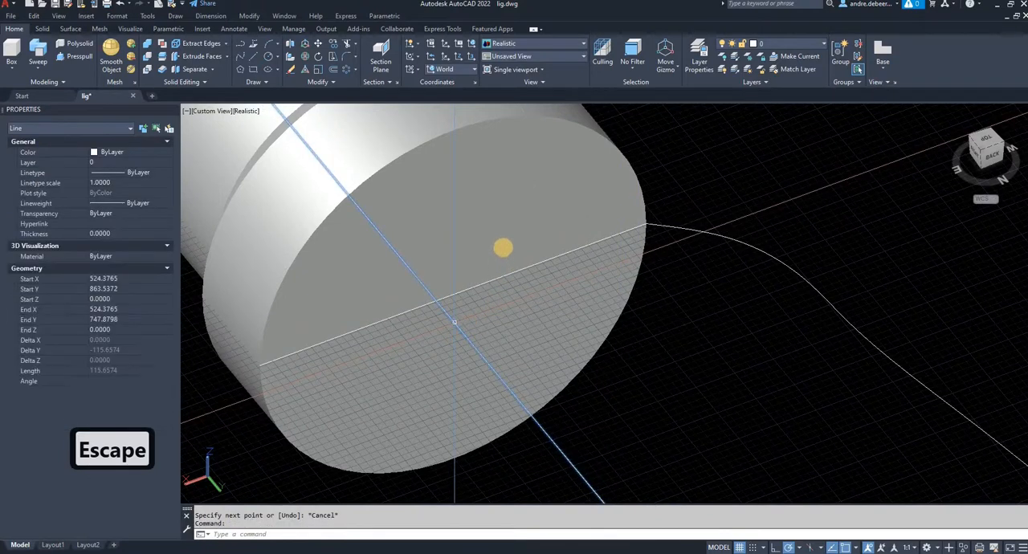
key(Escape)
- Move the cap solid, glass spline and diameter line together from the diameter line's midpoint onto the axis line
click(520, 281)
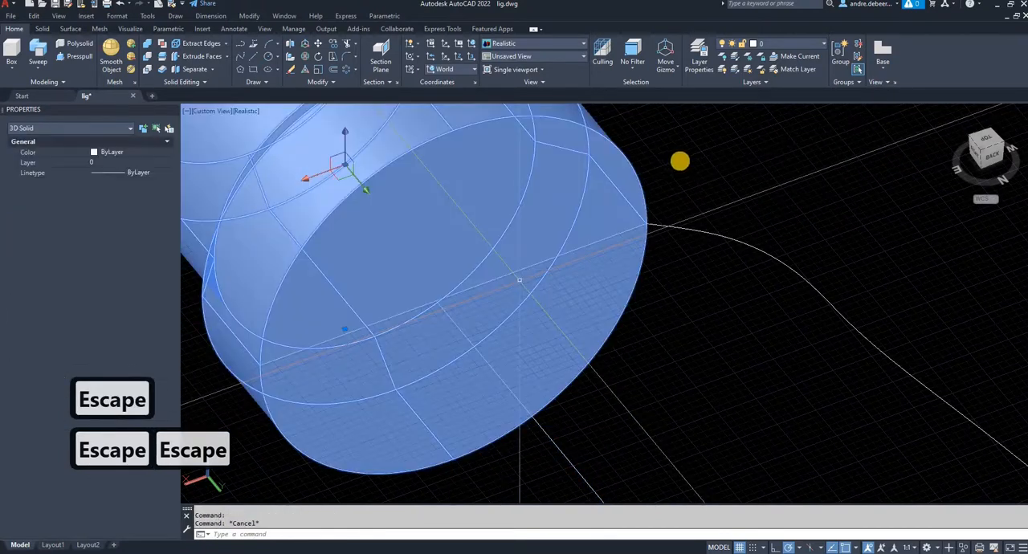
click(674, 175)
click(606, 249)
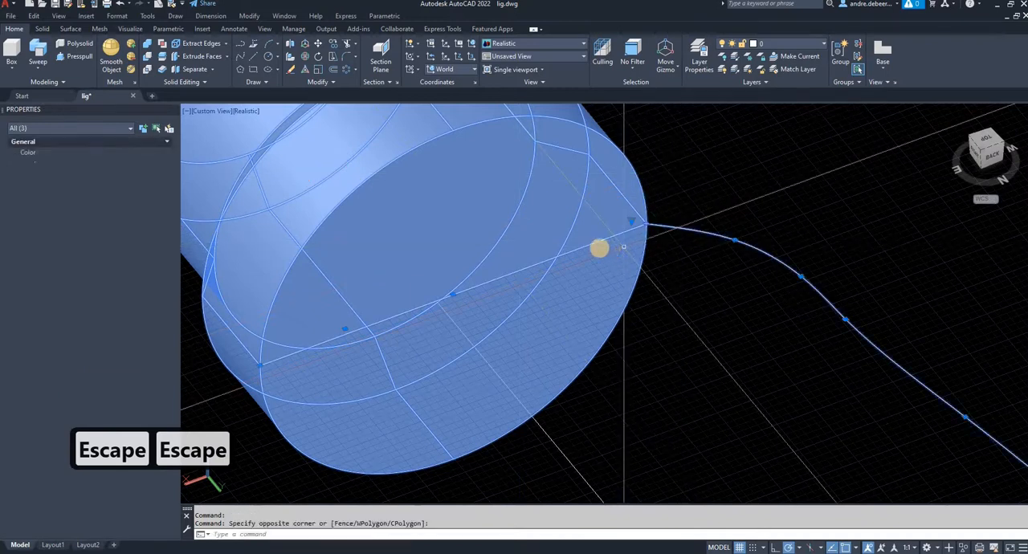
text(m)
key(space)
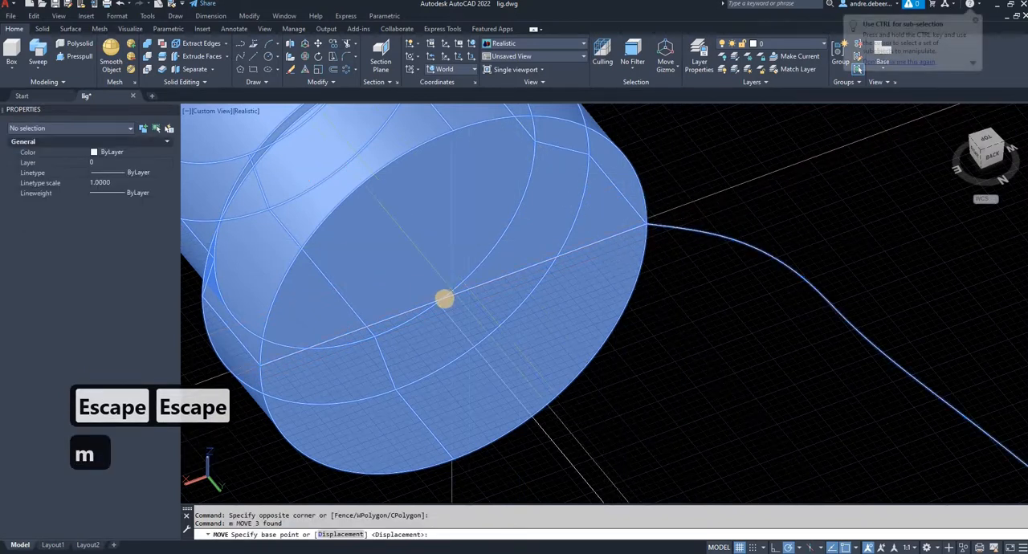
click(444, 299)
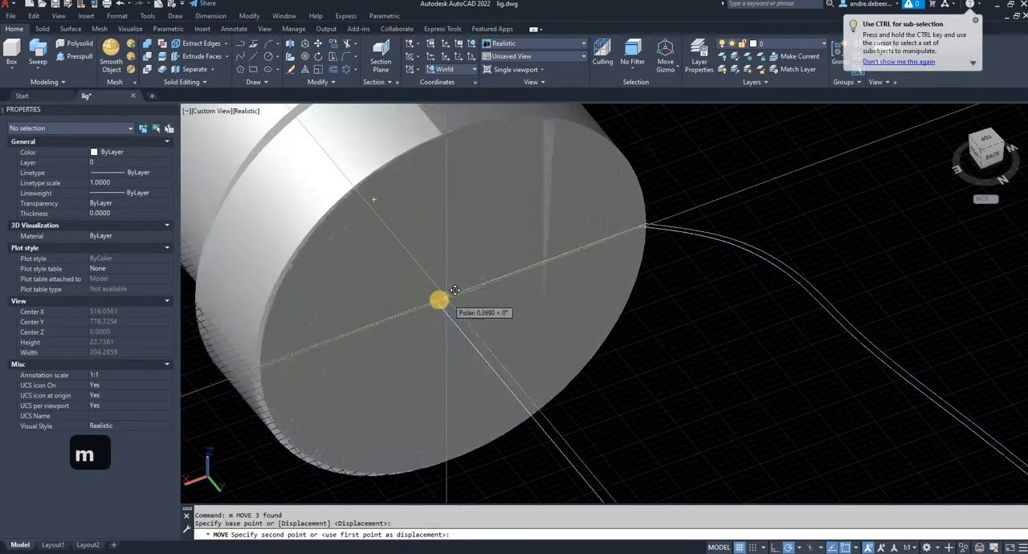
click(581, 290)
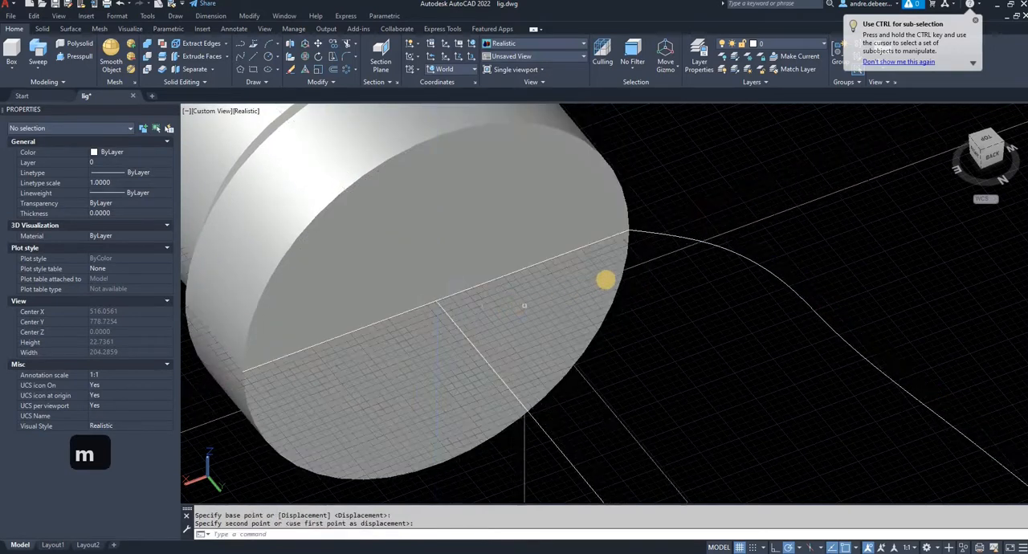
key(Escape)
- Trim the overshooting ends of the glass spline and the axis line where they cross at the bulb's far tip
scroll(659, 328, down, 5)
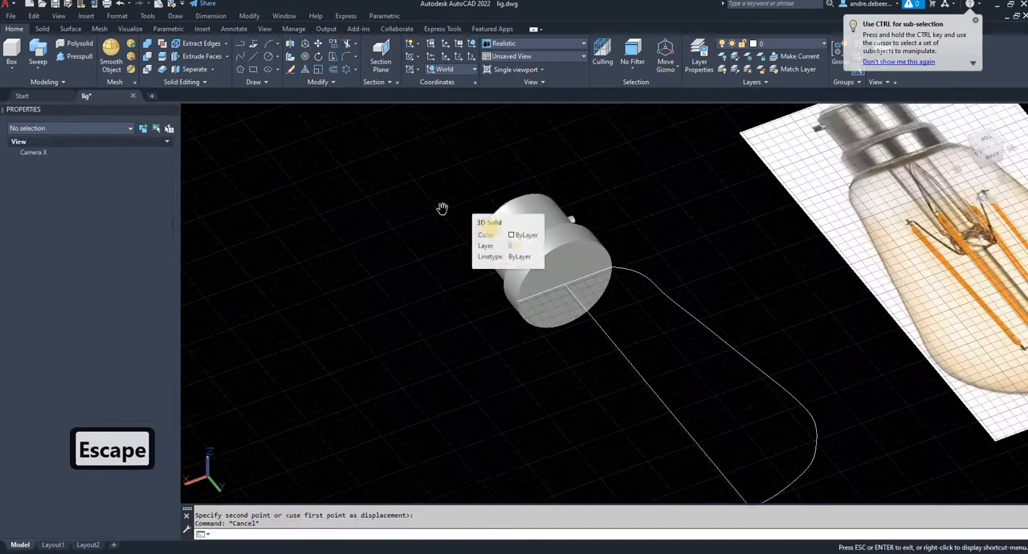
right_click(665, 324)
click(689, 333)
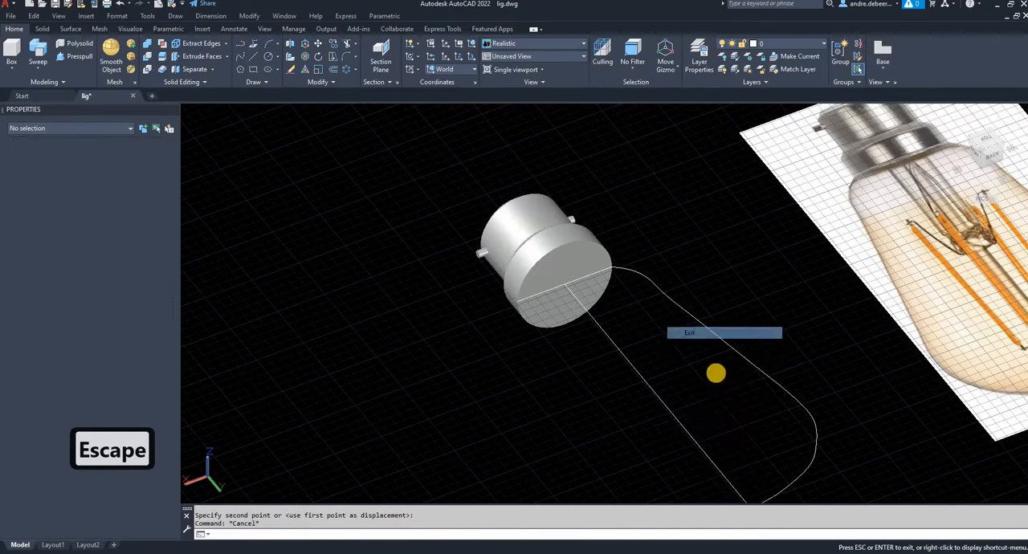
middle_drag(702, 395, 649, 306)
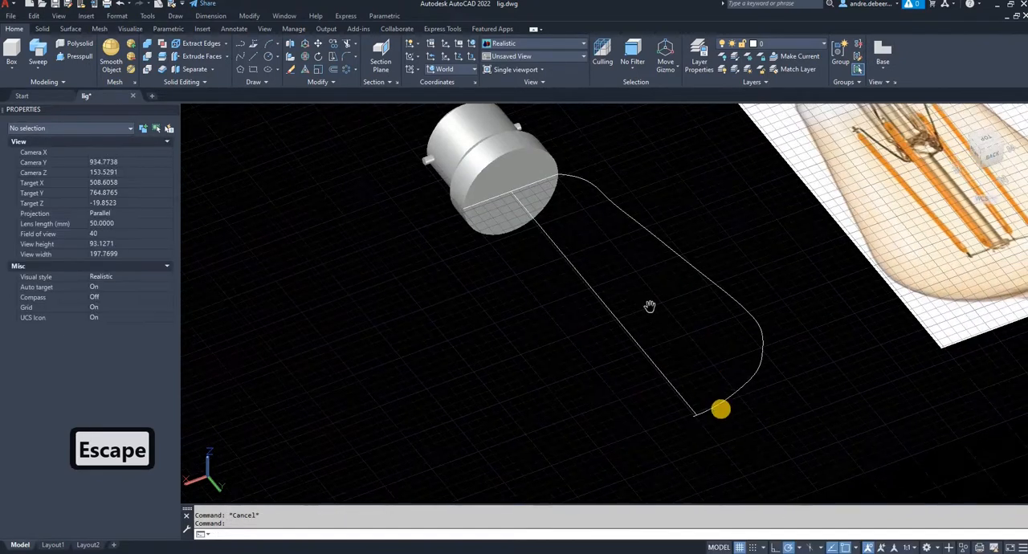
scroll(719, 401, up, 2)
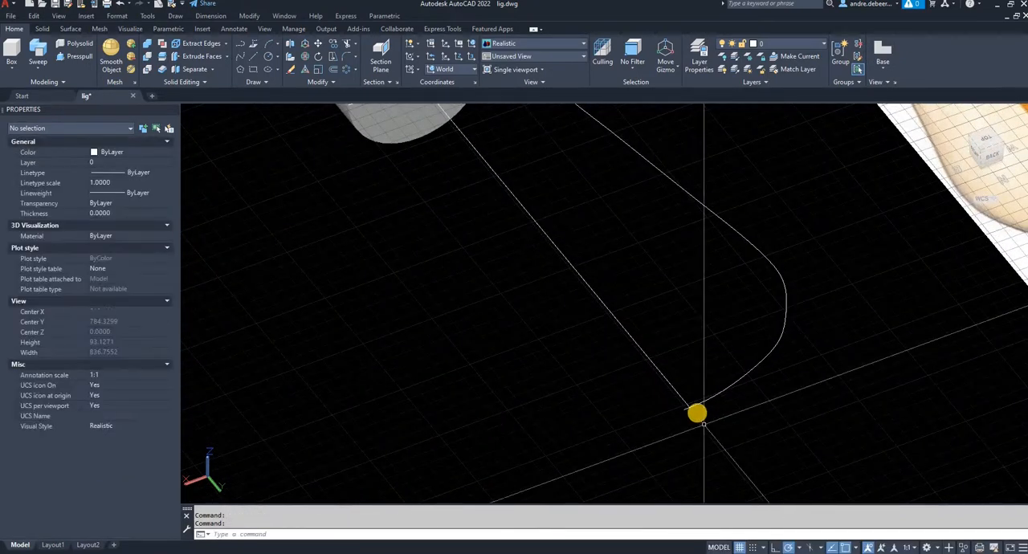
scroll(696, 411, up, 4)
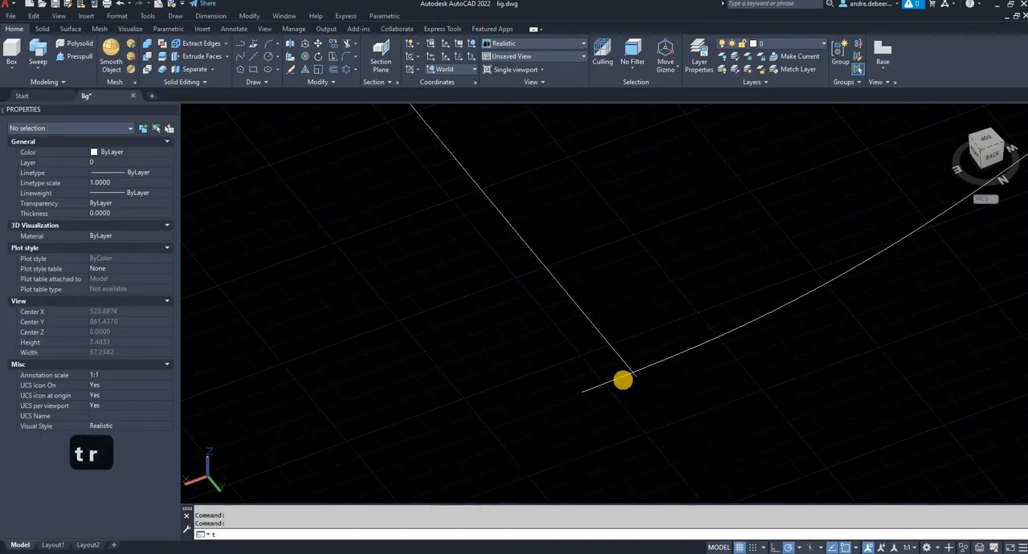
mouse_move(614, 385)
mouse_down()
mouse_move(647, 372)
mouse_move(638, 376)
mouse_up()
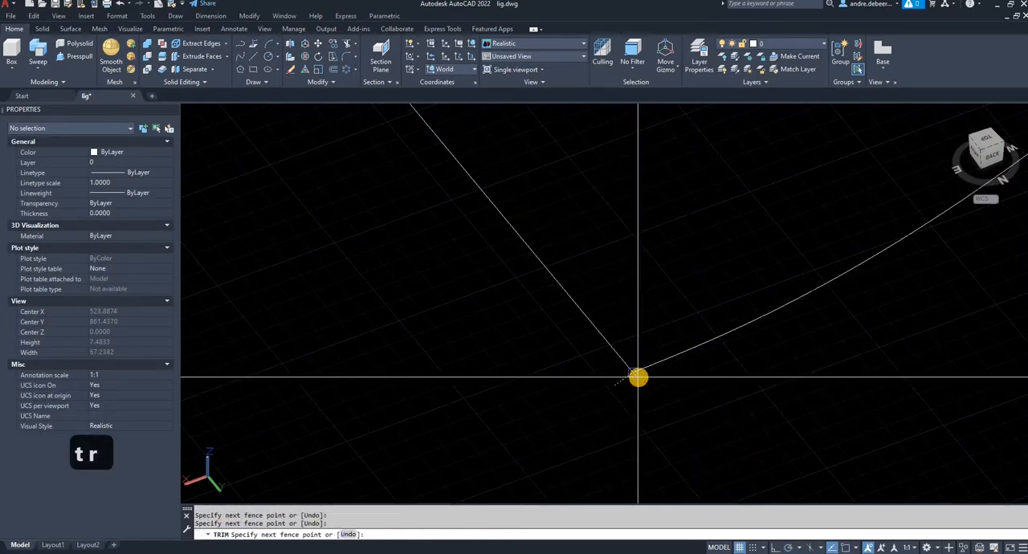
key(space)
scroll(631, 347, down, 6)
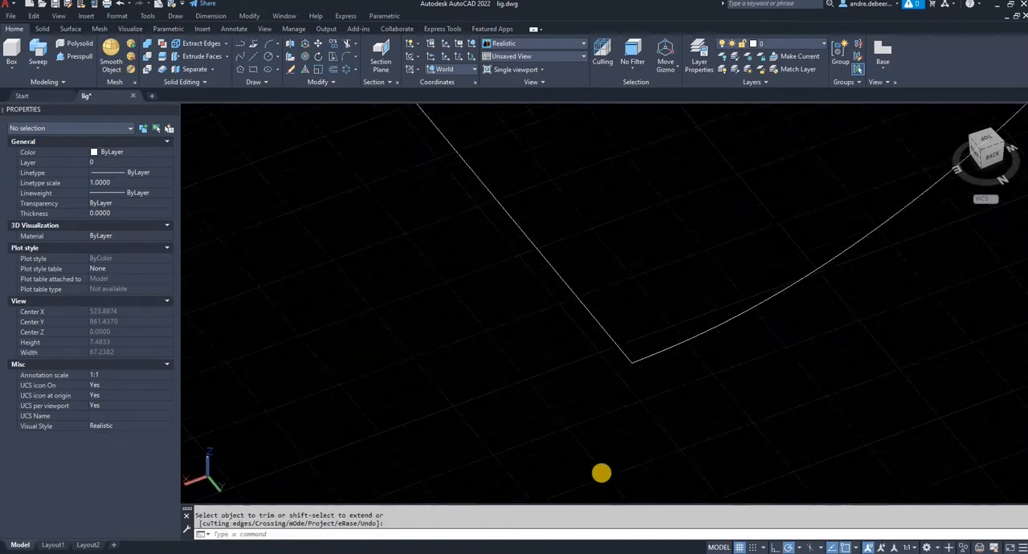
middle_drag(629, 344, 597, 462)
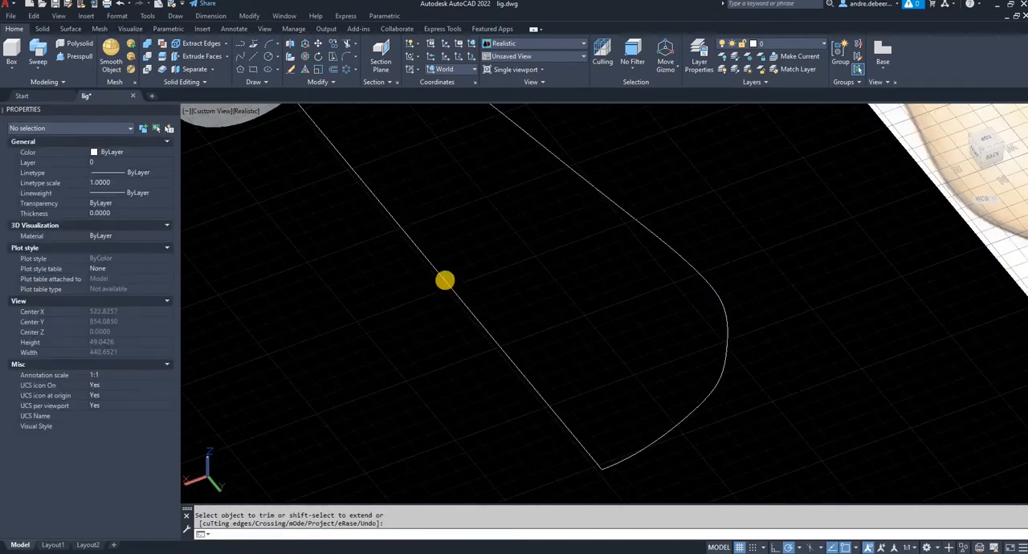
- Revolve the glass spline 360 degrees about the axis line, starting the axis at the bulb's tip, to form the glass envelope
scroll(445, 281, down, 2)
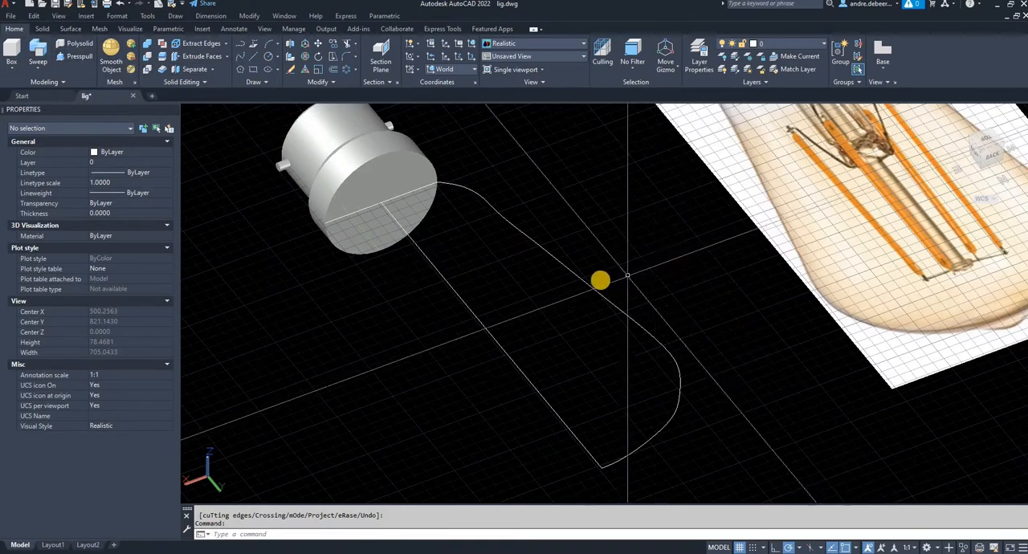
click(586, 285)
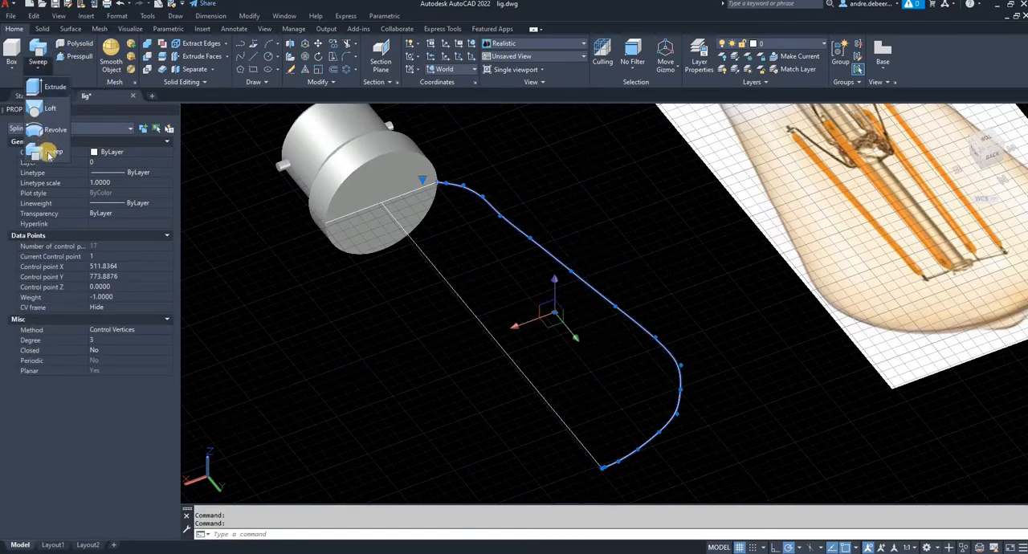
click(49, 129)
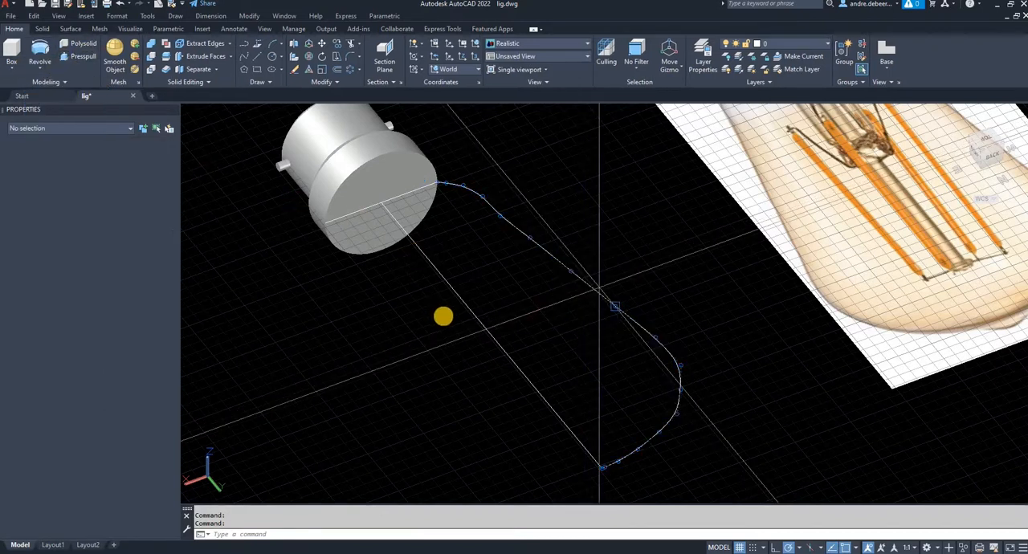
click(601, 467)
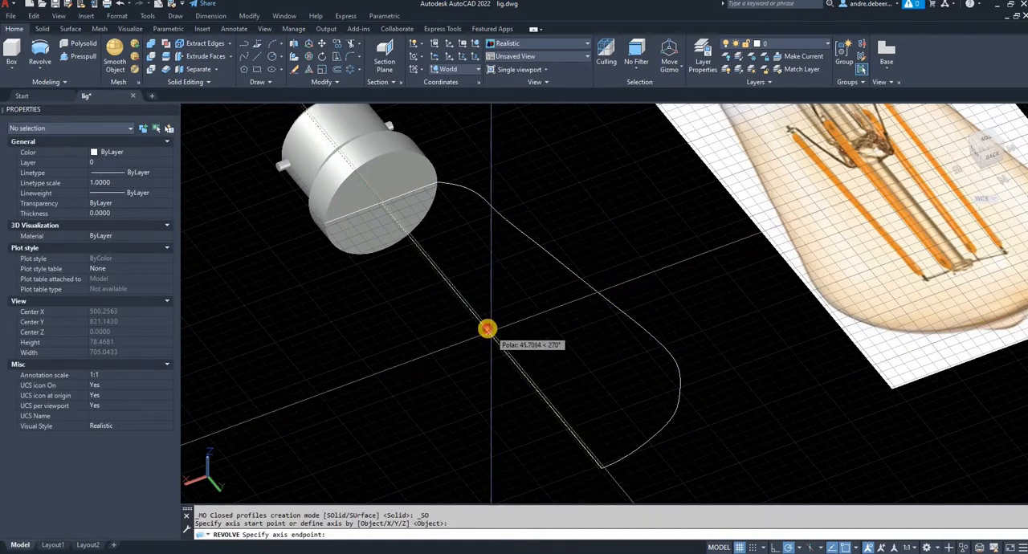
click(487, 329)
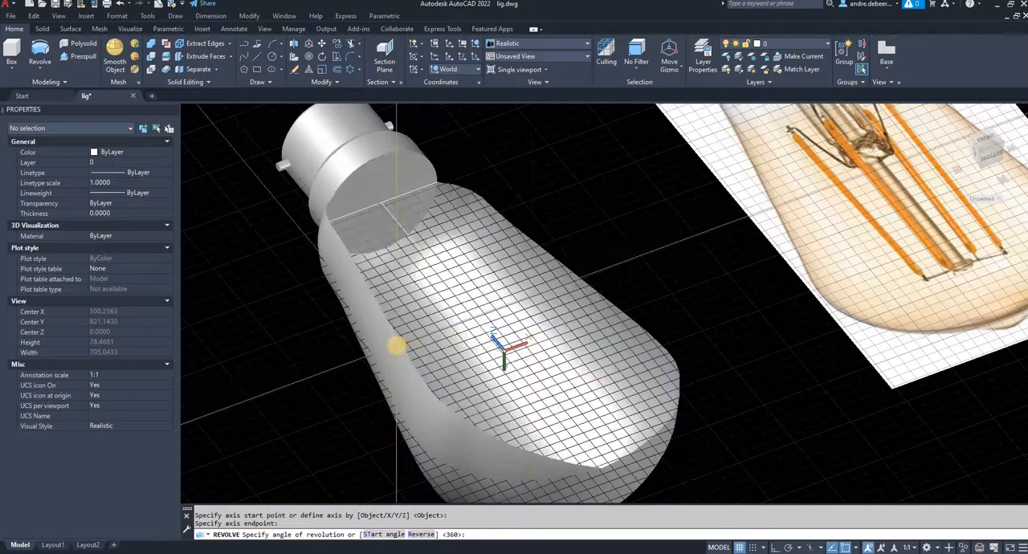
key(Return)
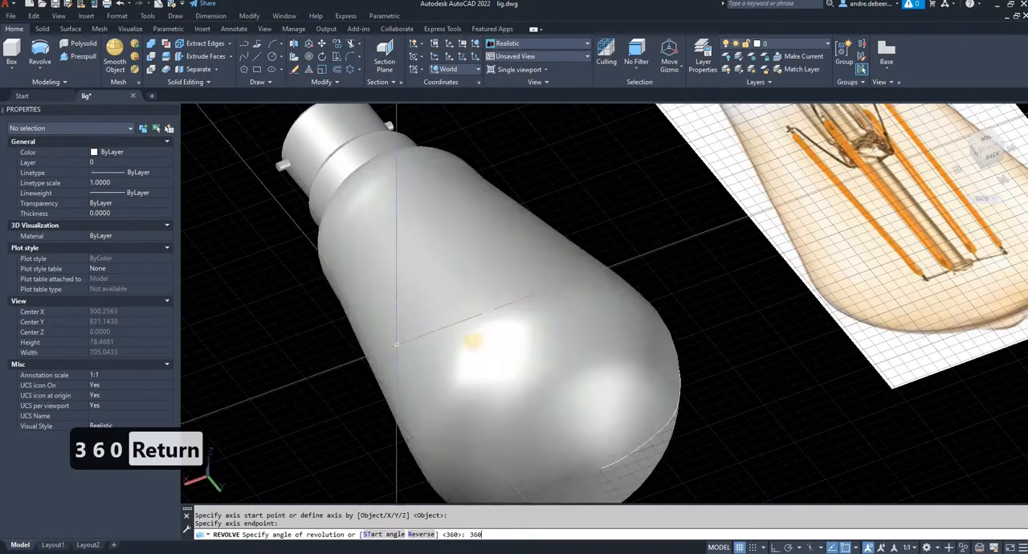
right_click(486, 349)
key(Escape)
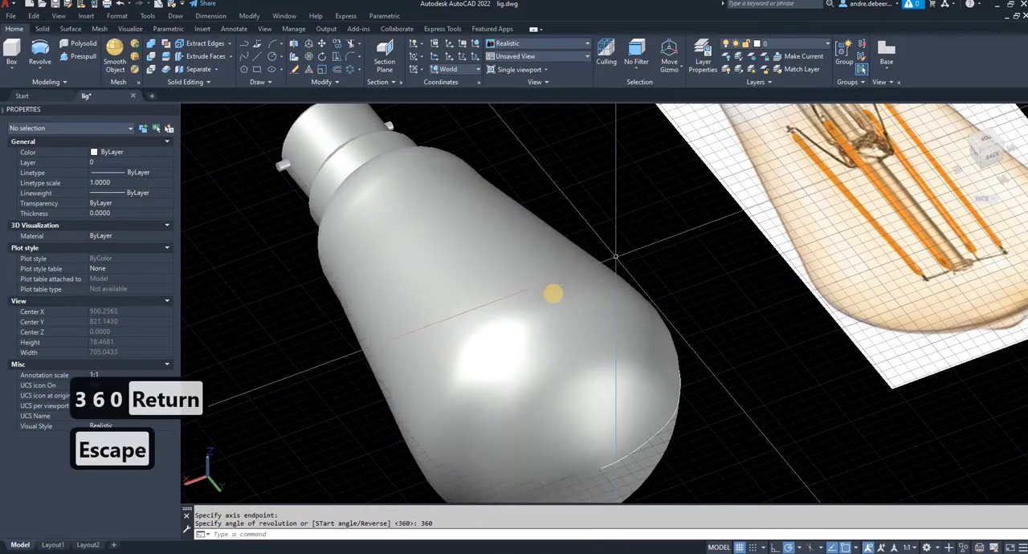
- Set the transparency of the revolved glass surface to 90
click(560, 294)
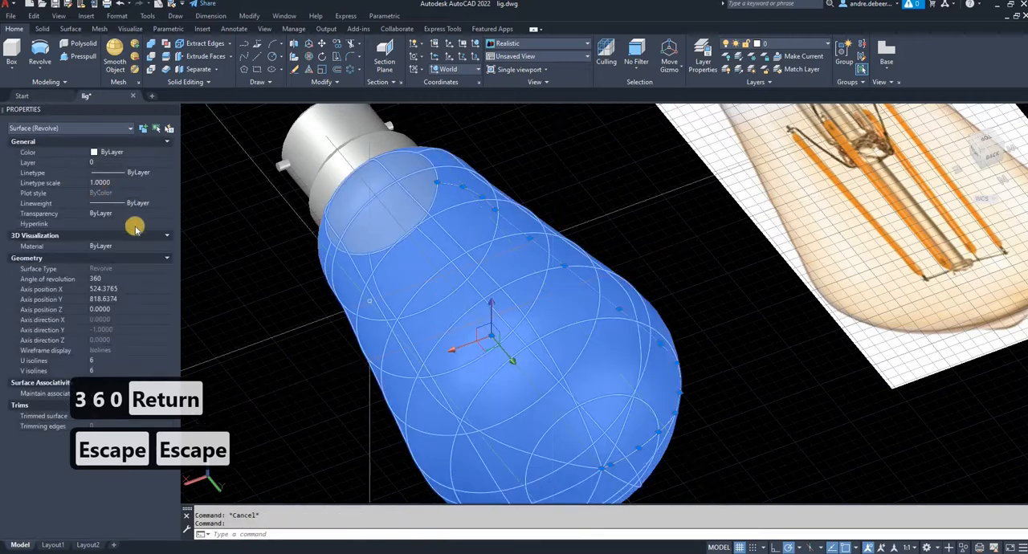
click(139, 214)
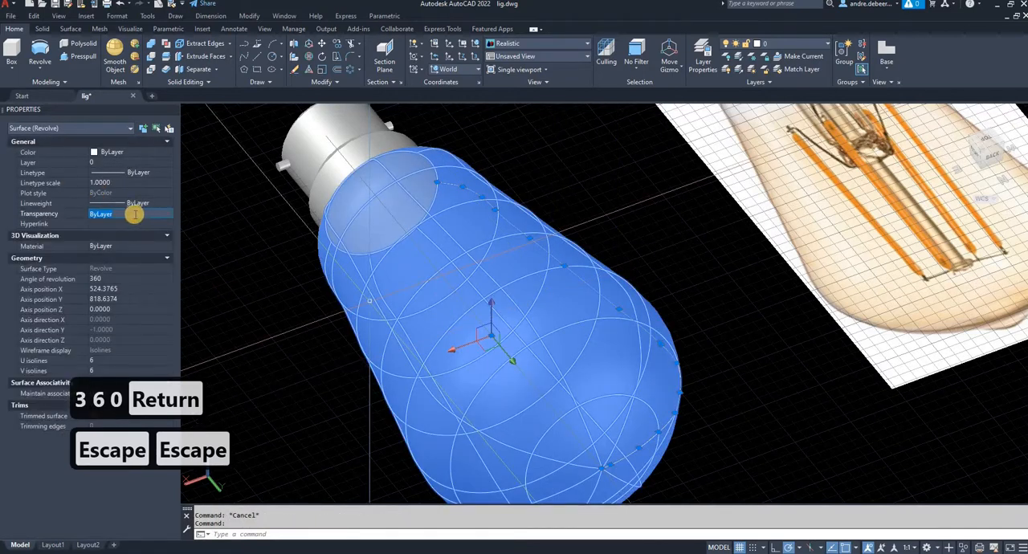
text(9)
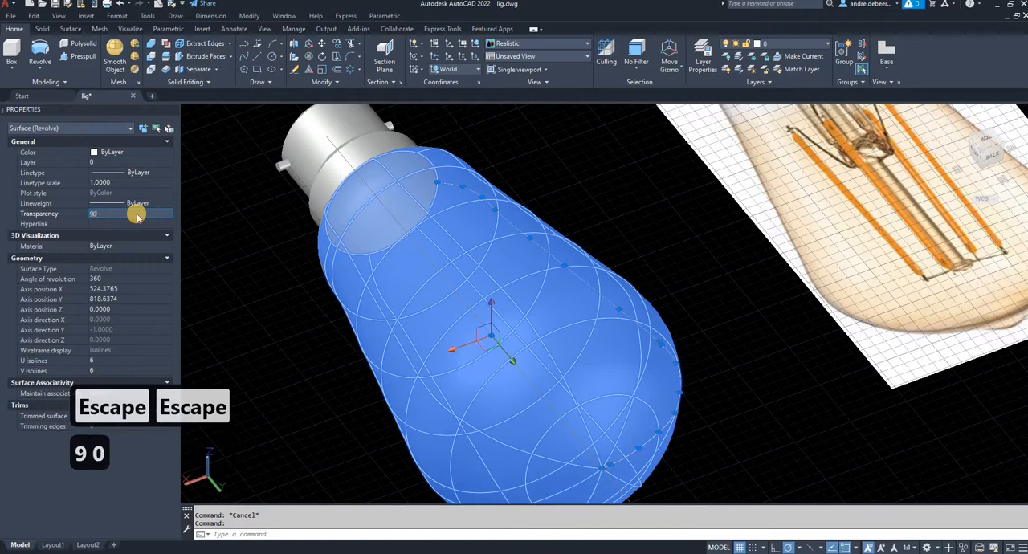
text(0)
key(Return)
key(Escape)
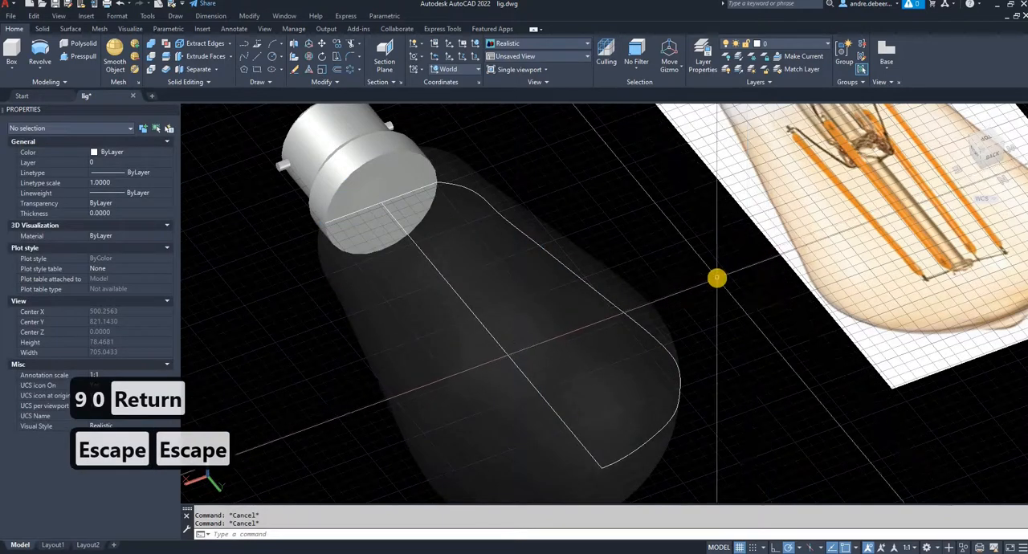
- Change the color of the revolved glass surface to Color 40
scroll(746, 265, down, 5)
scroll(747, 266, up, 2)
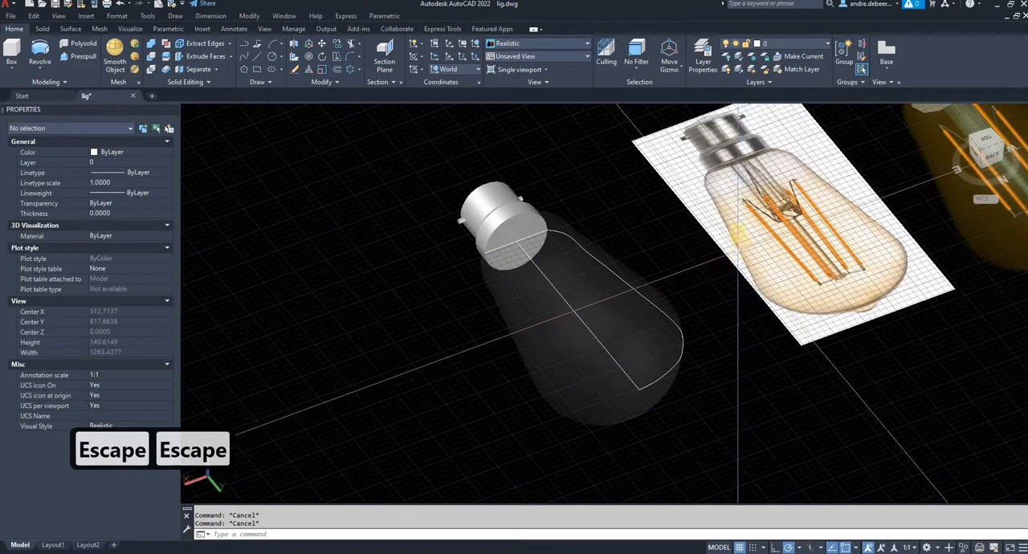
click(619, 312)
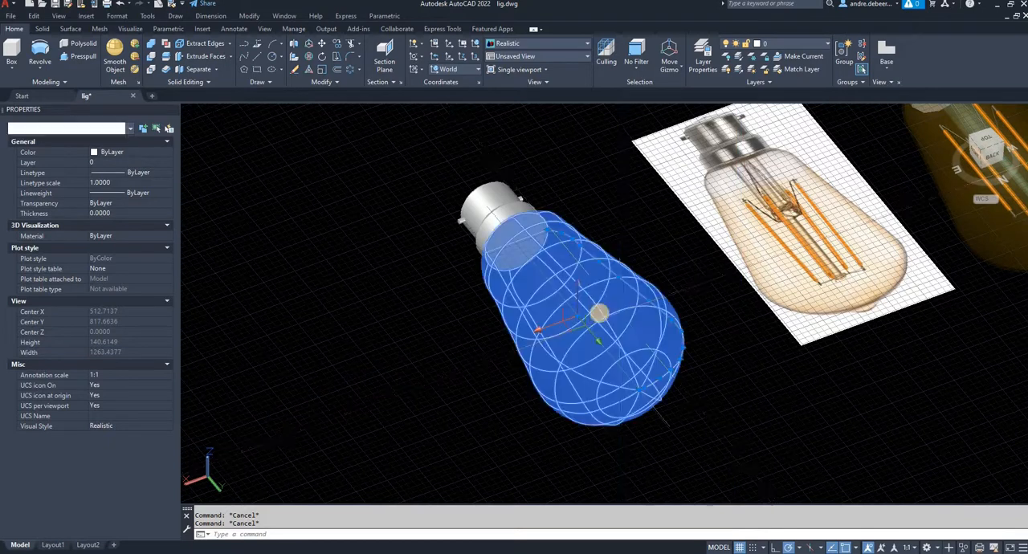
click(168, 152)
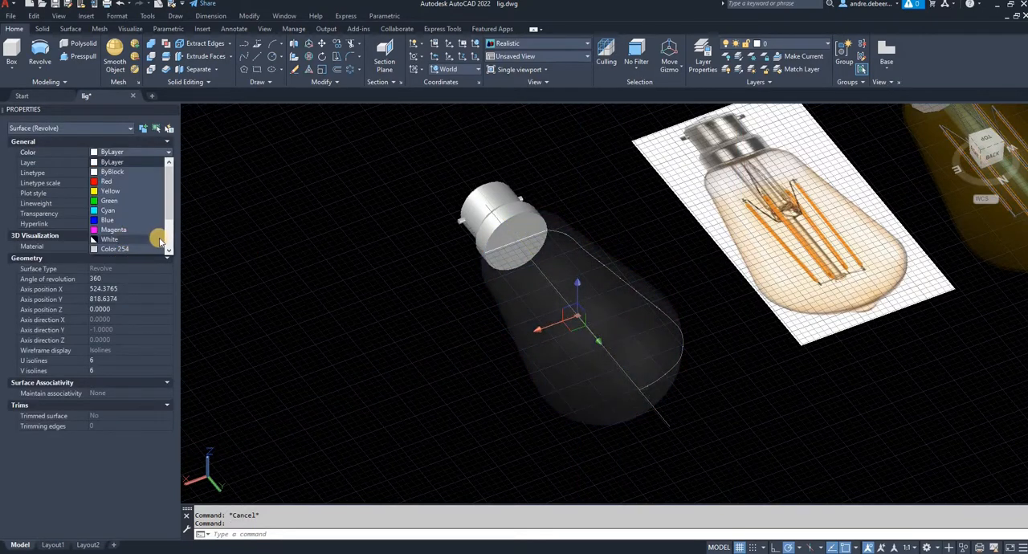
drag(169, 208, 168, 246)
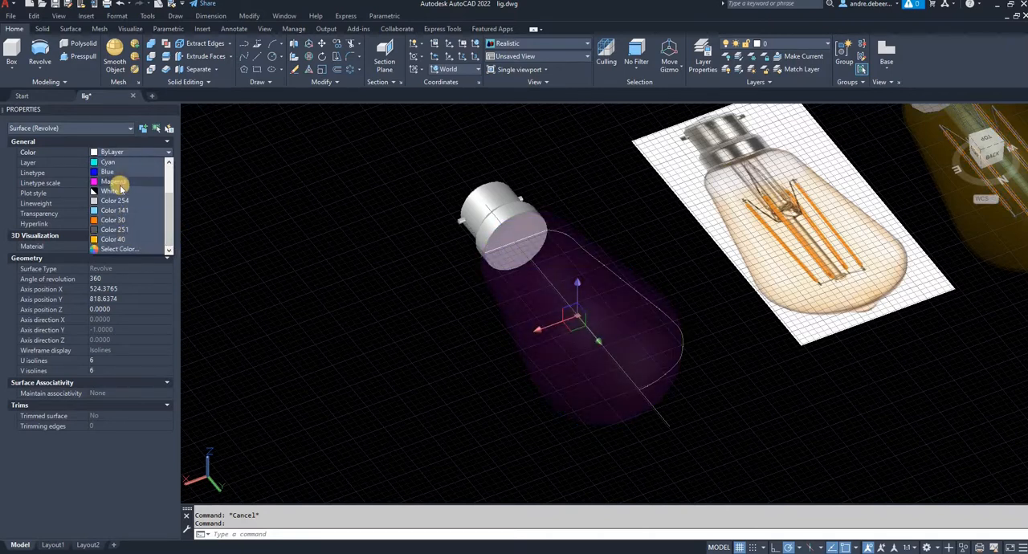
click(137, 251)
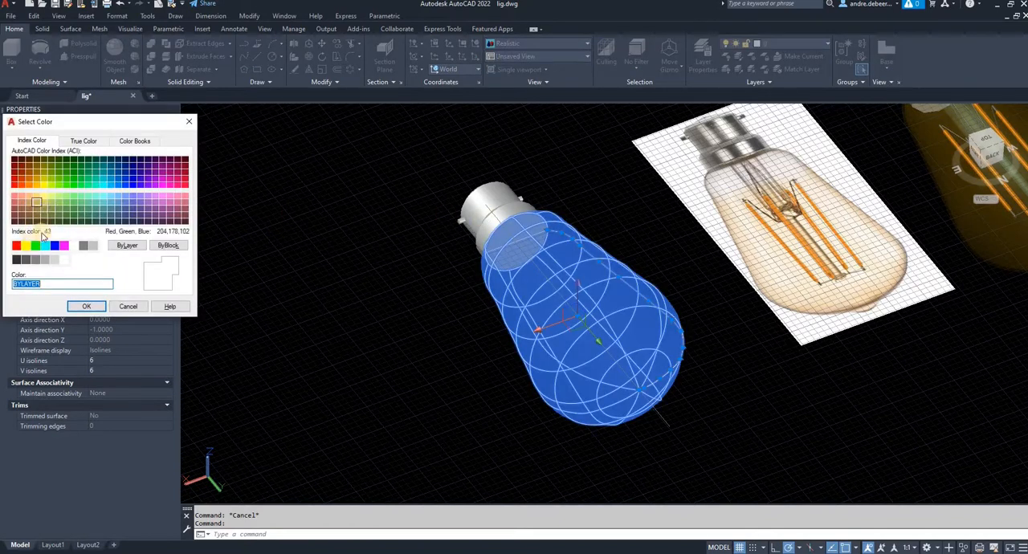
click(89, 308)
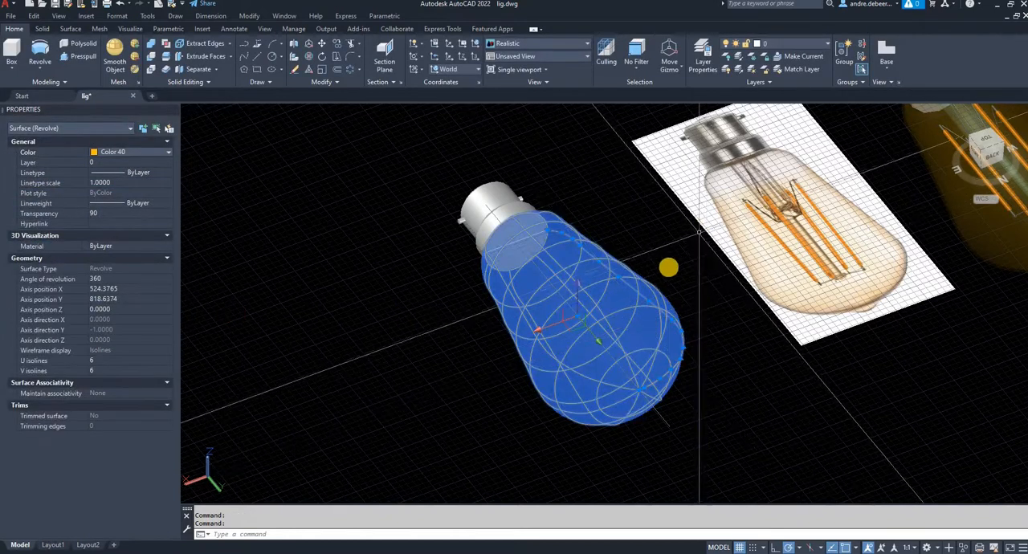
key(Escape)
key(Escape)
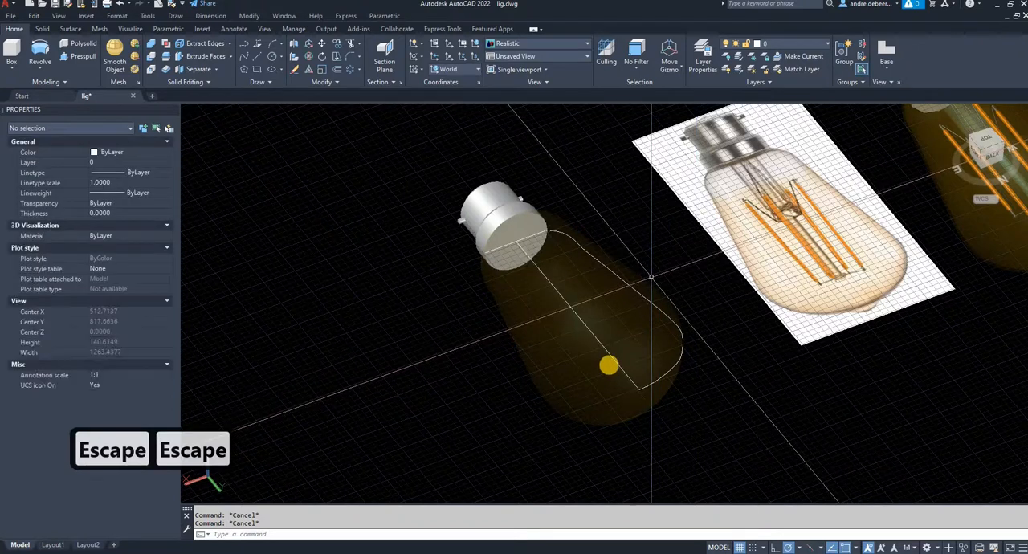
- Set the transparency of the amber glass surface to 80
click(544, 388)
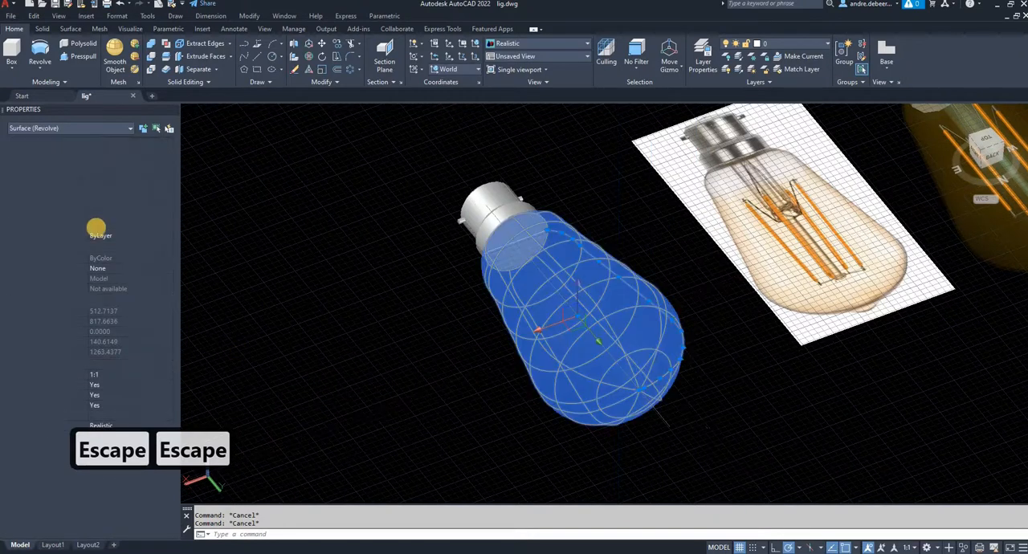
click(107, 213)
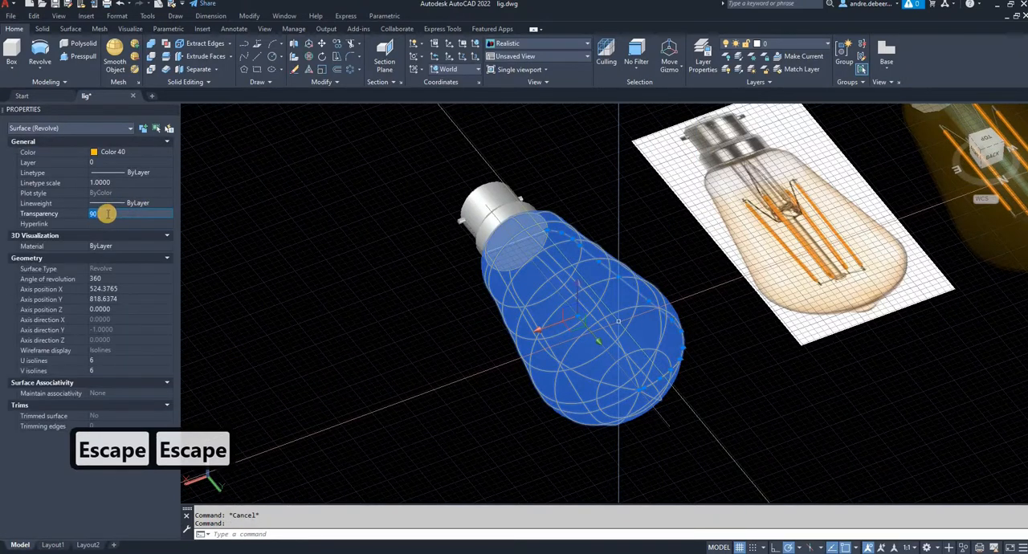
text(8)
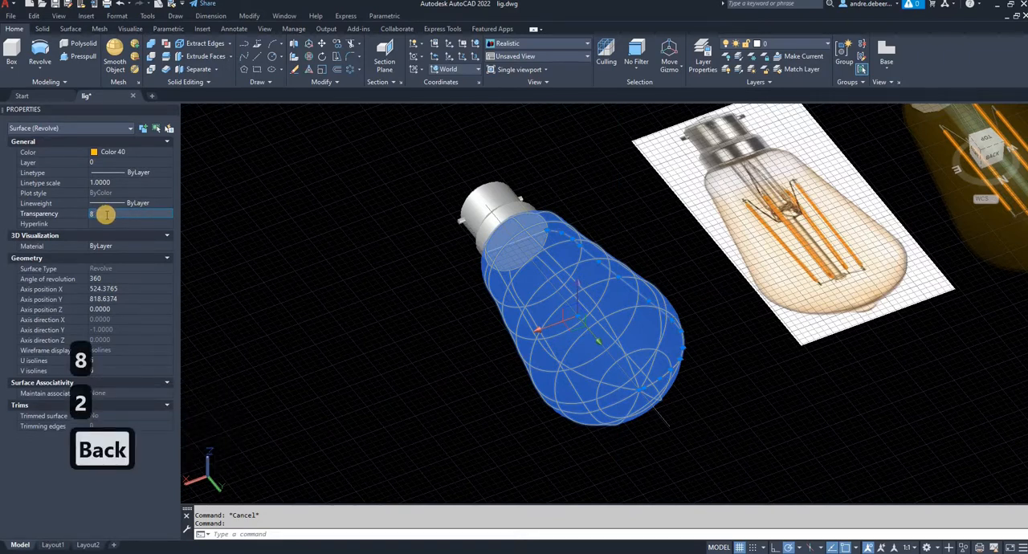
text(0)
key(Return)
key(Escape)
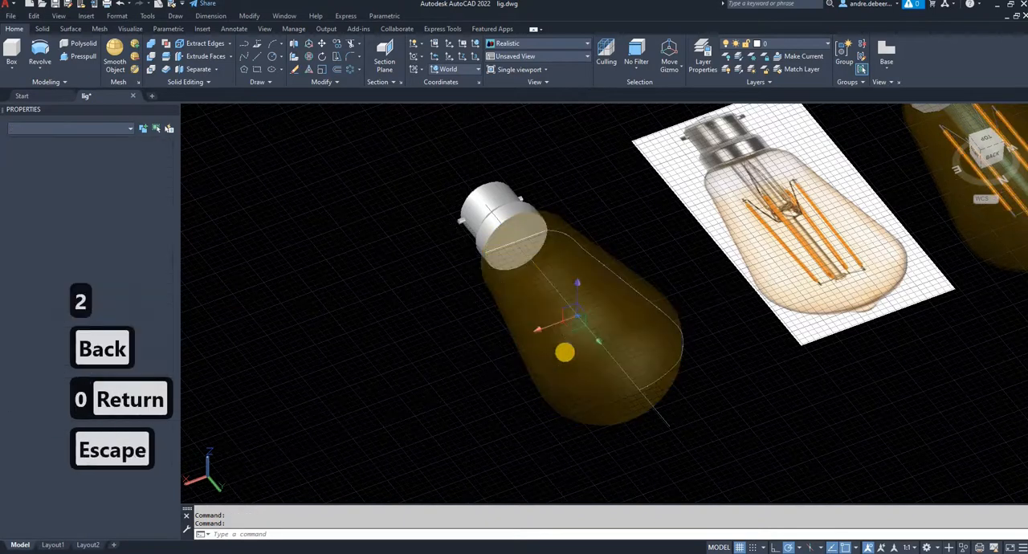
key(Escape)
key(Escape)
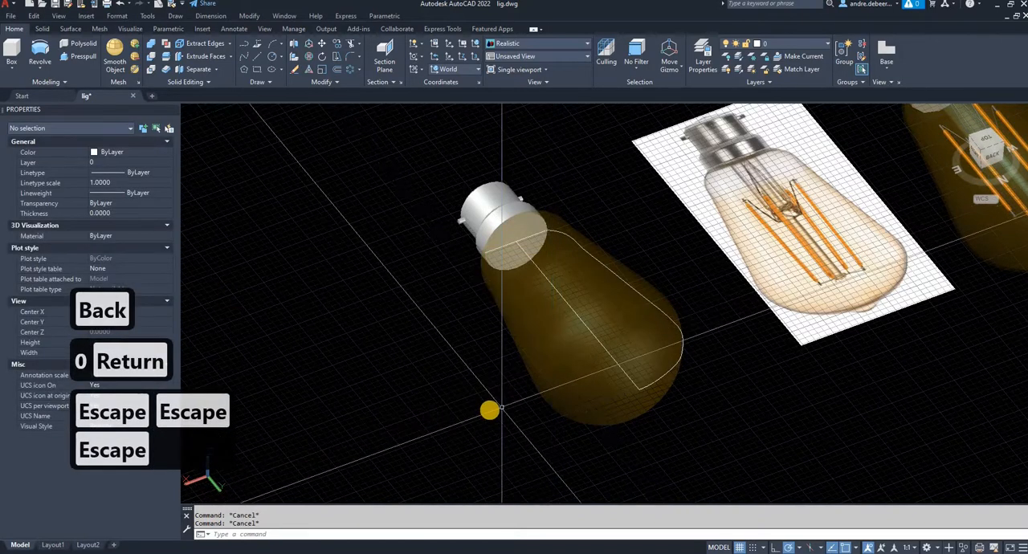
shift+middle_drag(489, 411, 657, 401)
shift+middle_drag(702, 400, 480, 324)
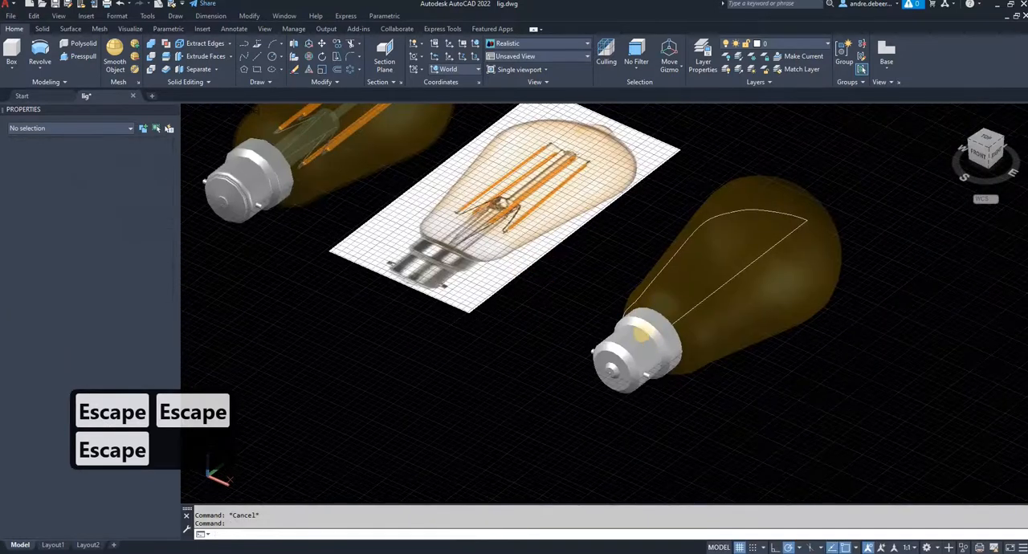
shift+middle_drag(941, 328, 554, 185)
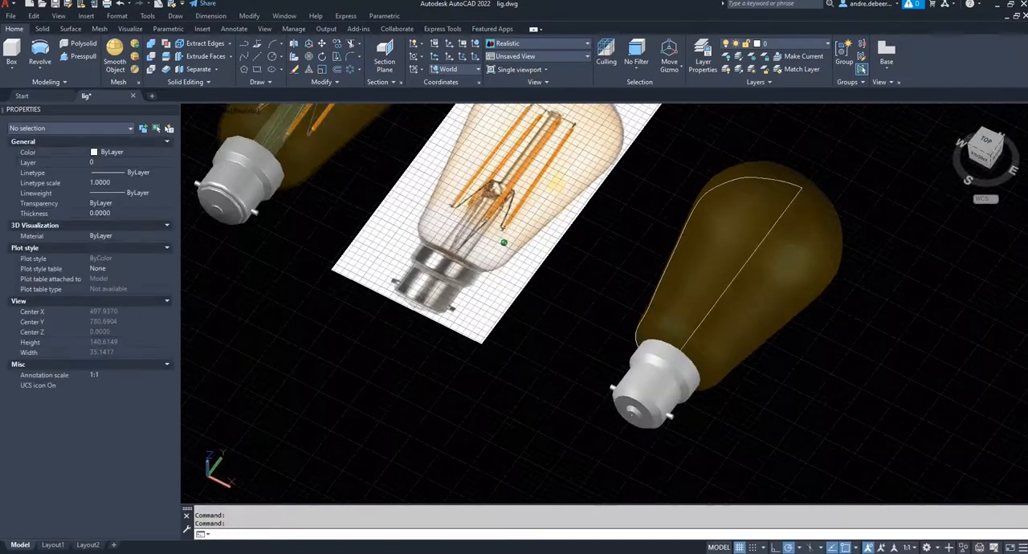
- In the top view, move the amber glass surface and its cap together sideways, away from the profile spline and axis line
click(993, 147)
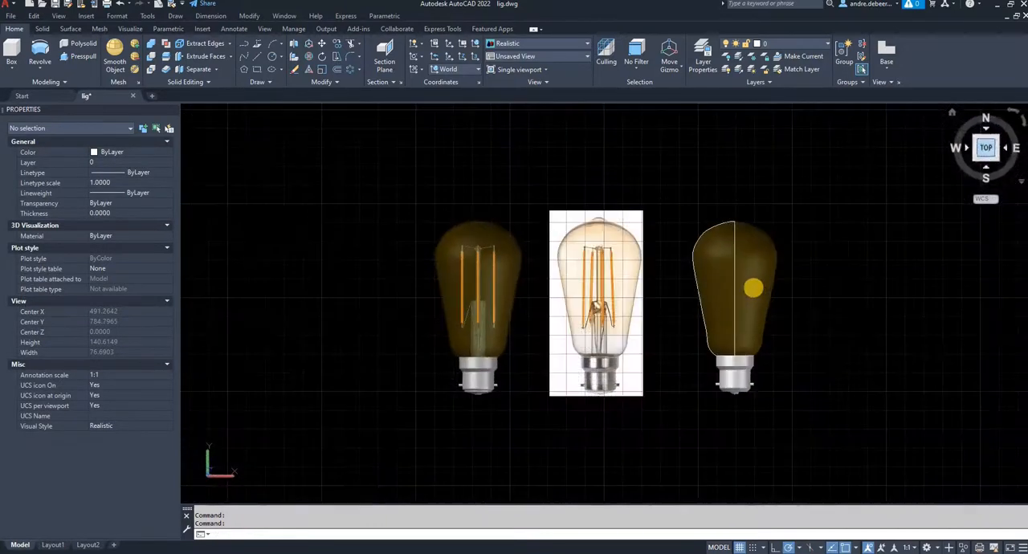
click(754, 285)
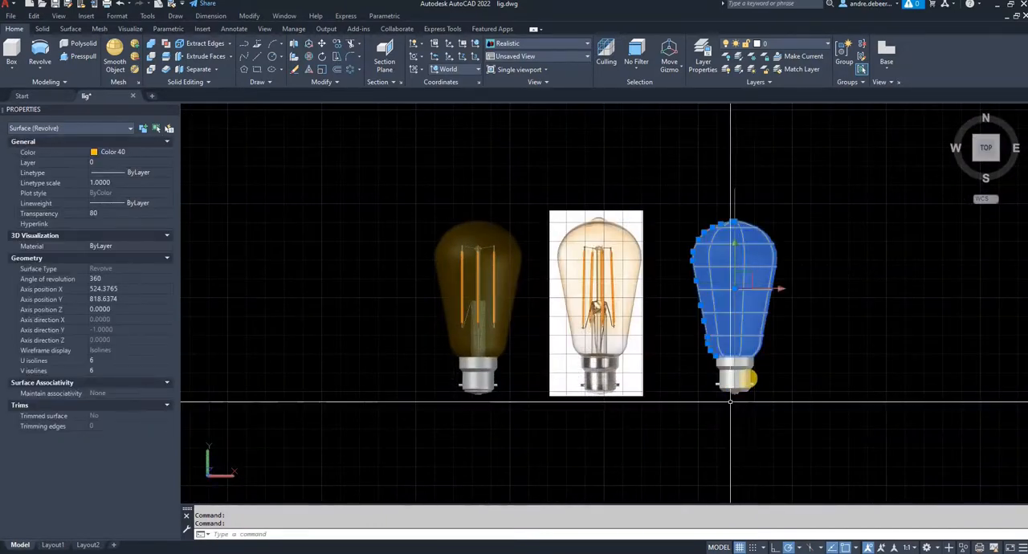
click(745, 376)
text(m)
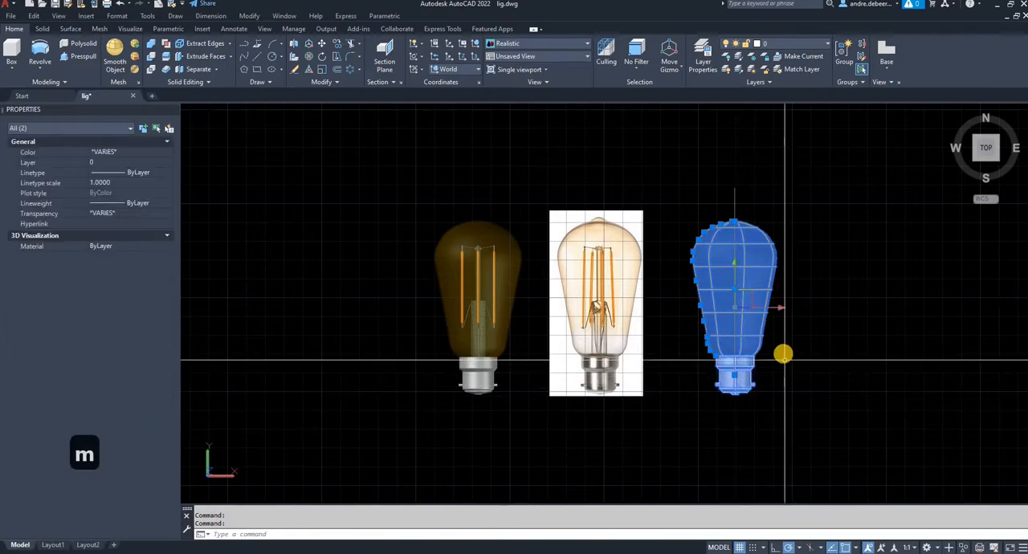
key(Return)
click(784, 354)
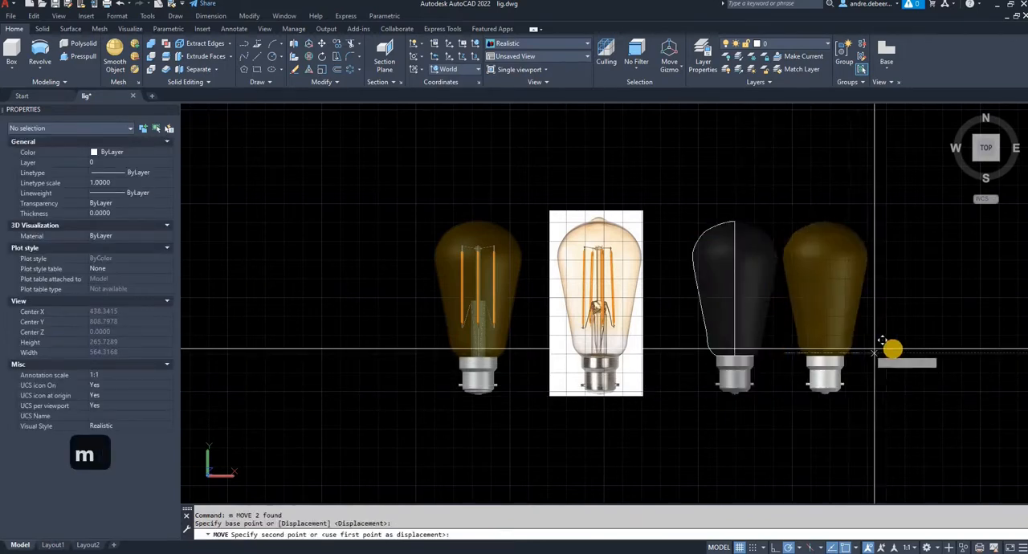
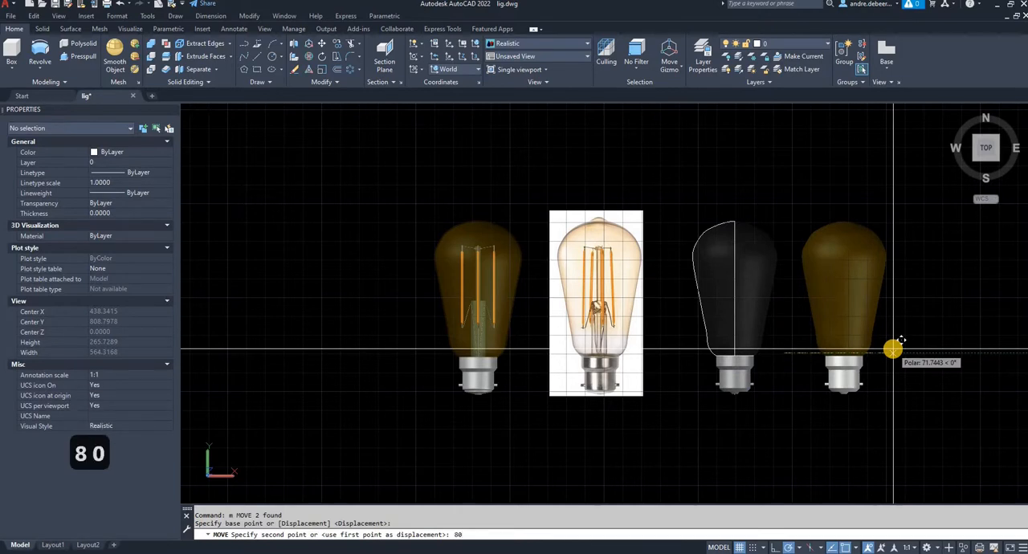
- Place the amber glass surface and its cap 80 units away, clear of the profile and axis line
key(Return)
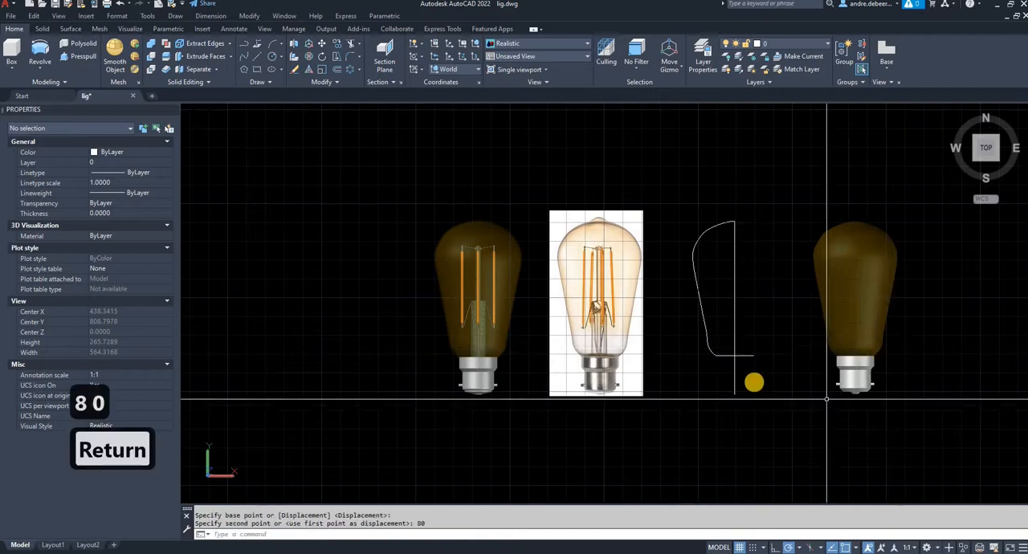
- Draw a horizontal guide line about 57 units long across the bulb profile and axis, level with the filament assembly's top in the reference picture
shift+middle_drag(735, 377, 687, 330)
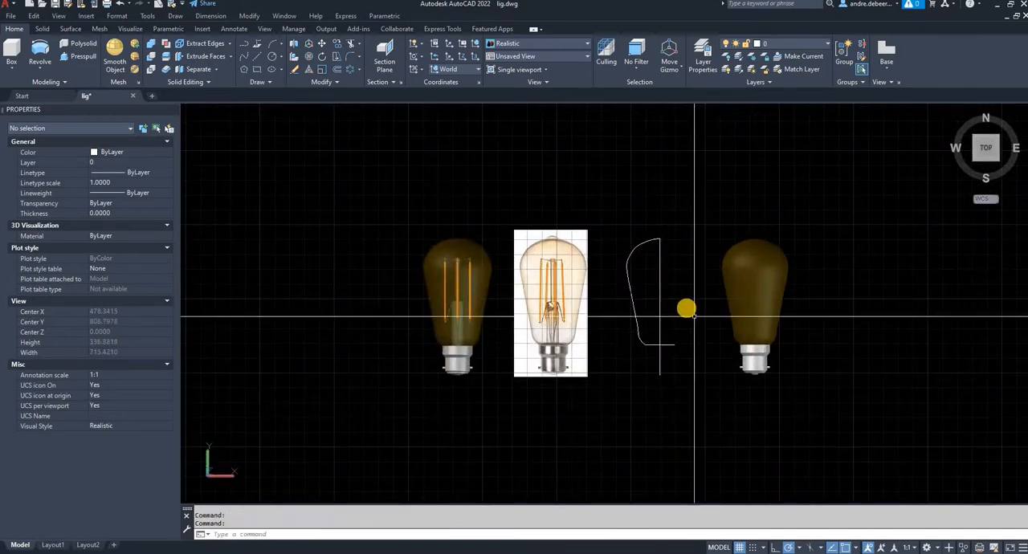
scroll(688, 308, up, 4)
middle_drag(605, 316, 630, 312)
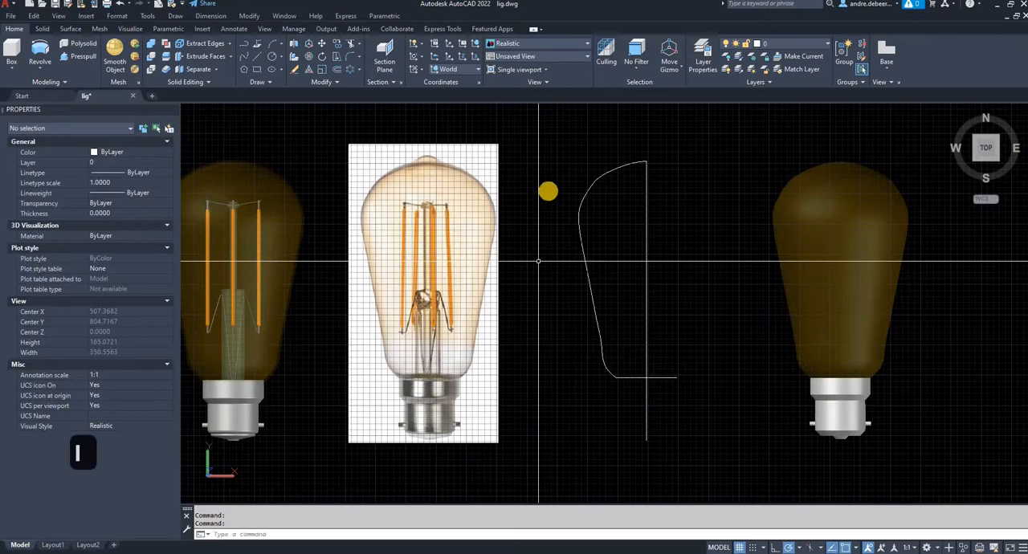
text(l)
key(Return)
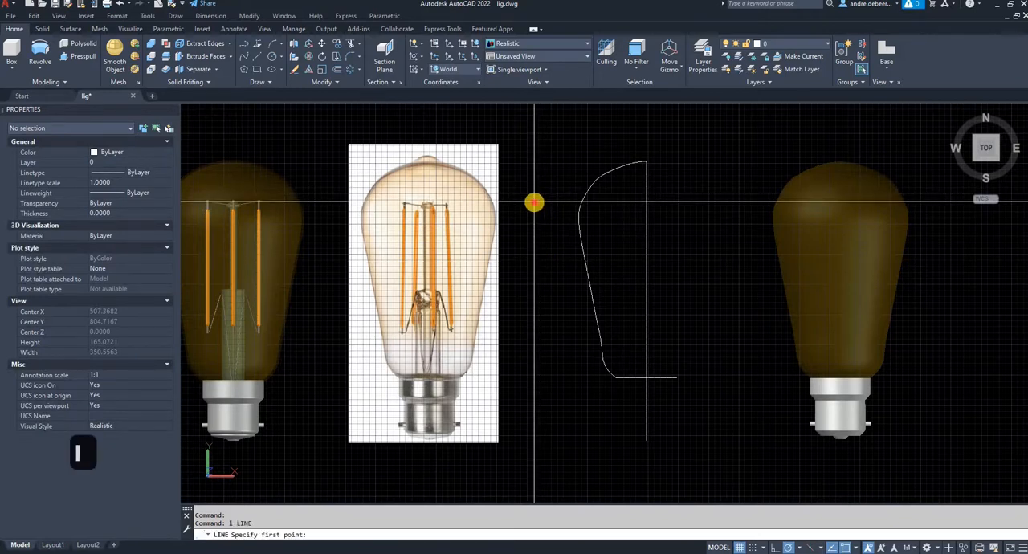
click(672, 202)
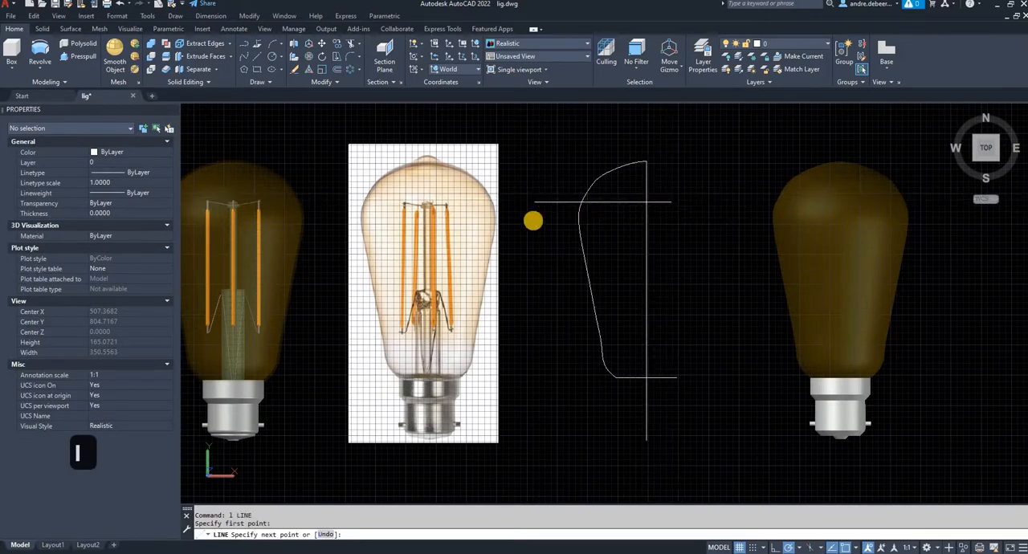
key(Return)
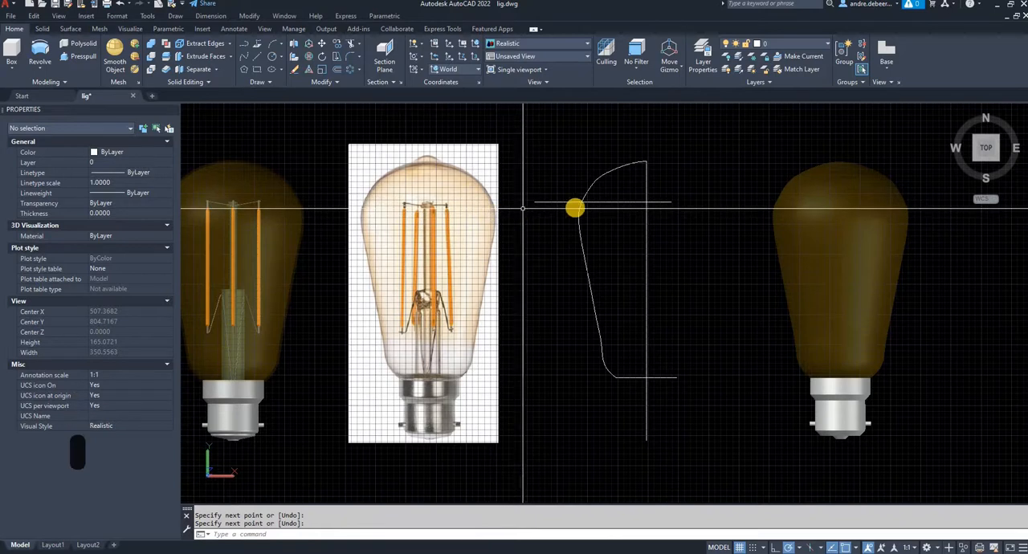
- Copy the guide line straight down twice: just below the original, and about 37 units lower at the glass stem's top
drag(551, 200, 539, 203)
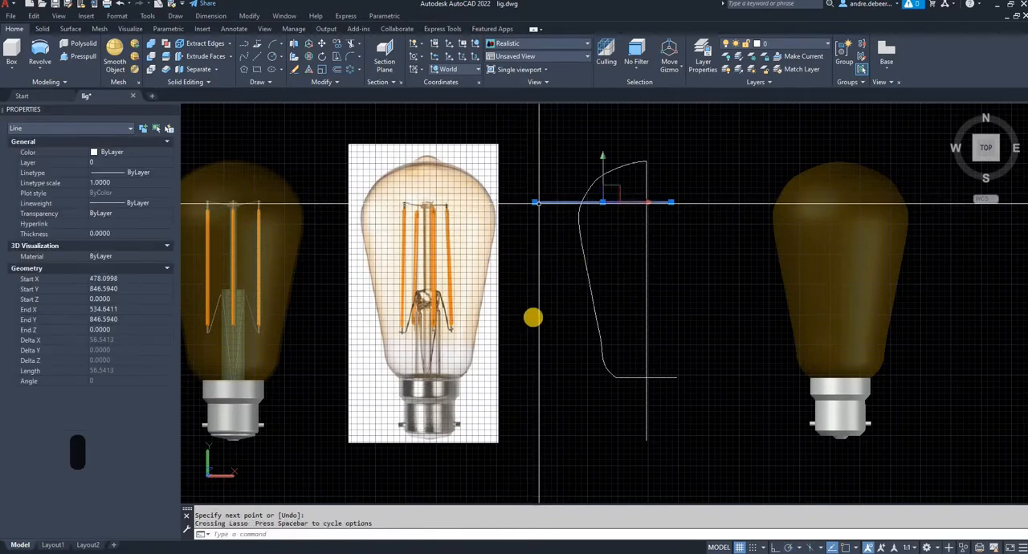
text(co)
key(Return)
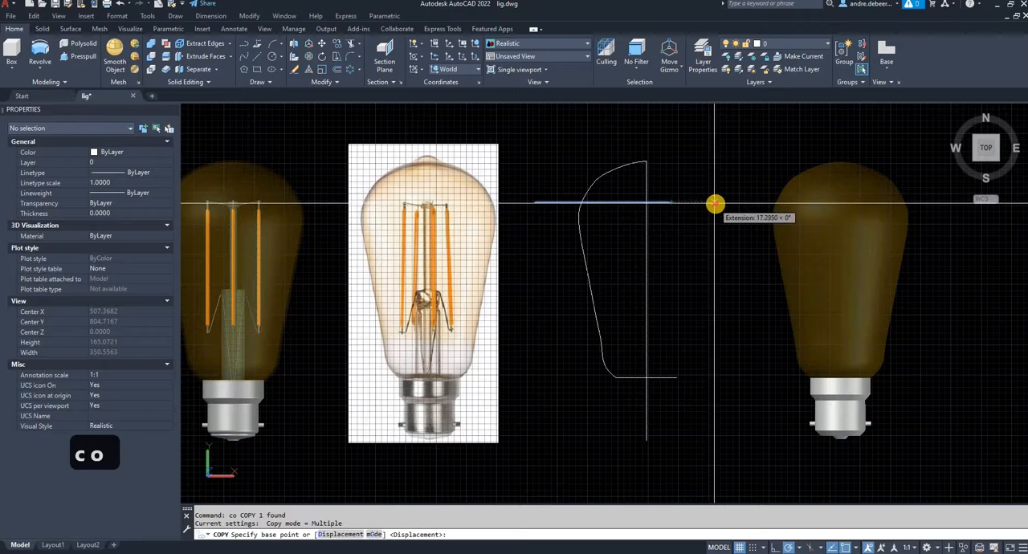
click(715, 208)
click(715, 209)
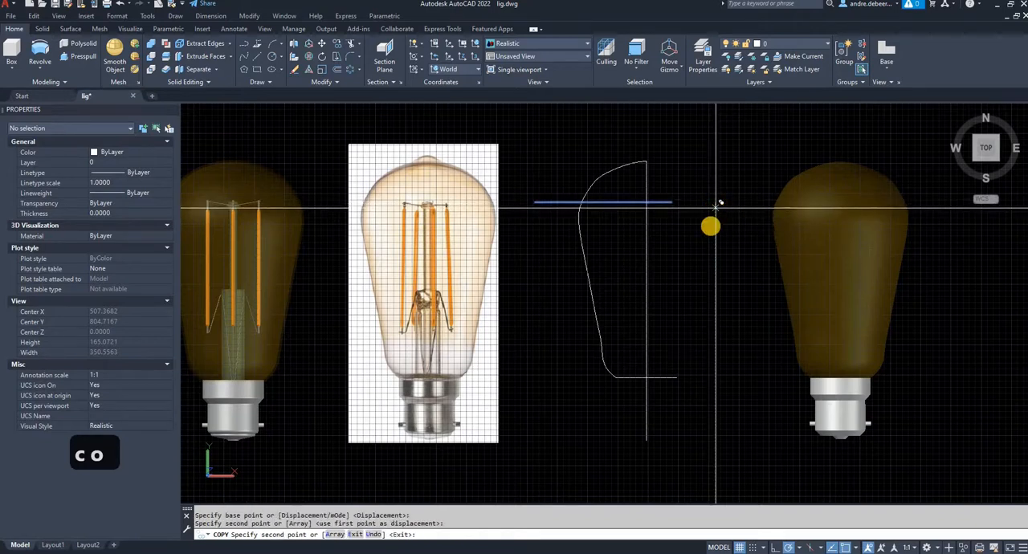
click(716, 289)
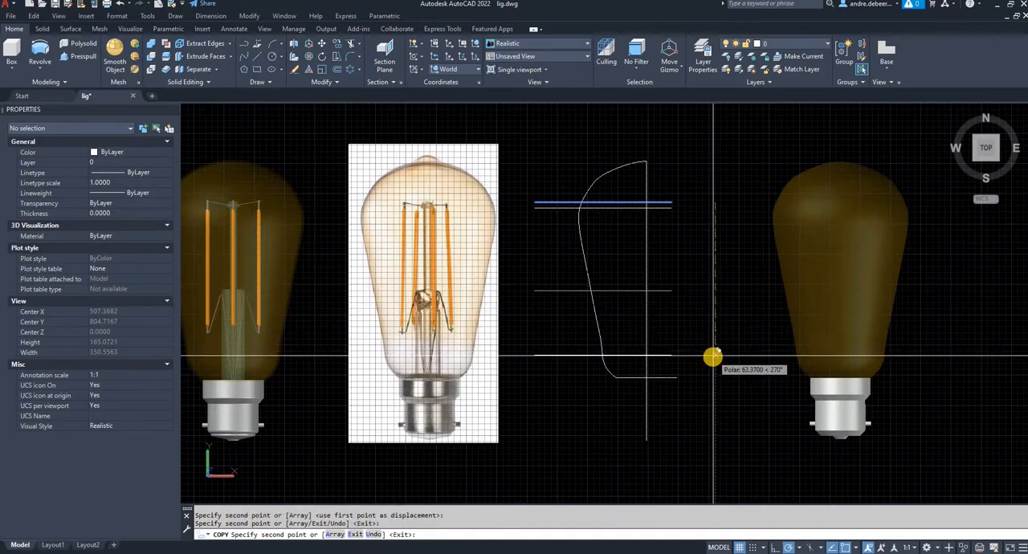
key(Escape)
key(Escape)
key(Escape)
key(Escape)
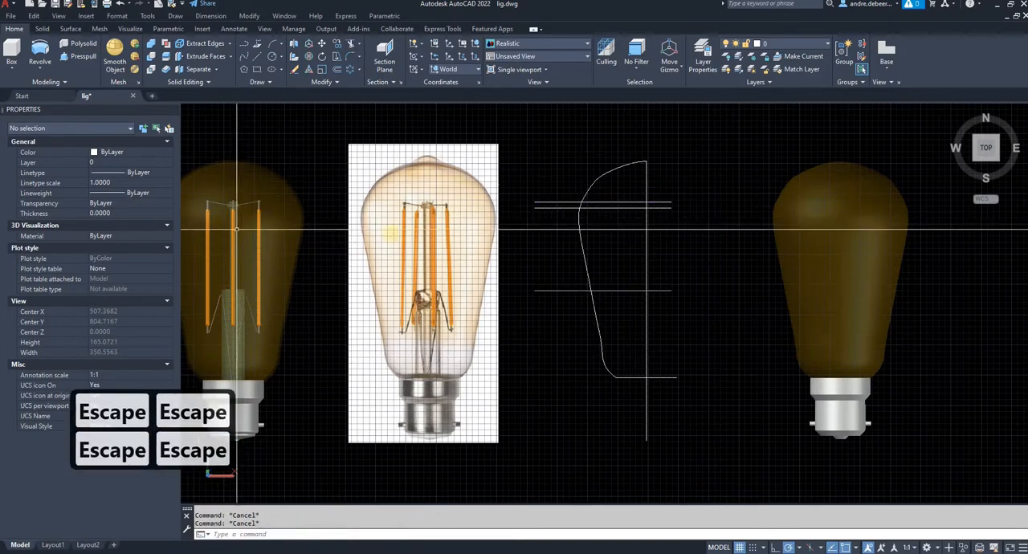
- Inspect the finished bulb's inner stem, then draw a horizontal line about 5 units long across the stem's top disc in the reference picture
middle_drag(282, 281, 600, 236)
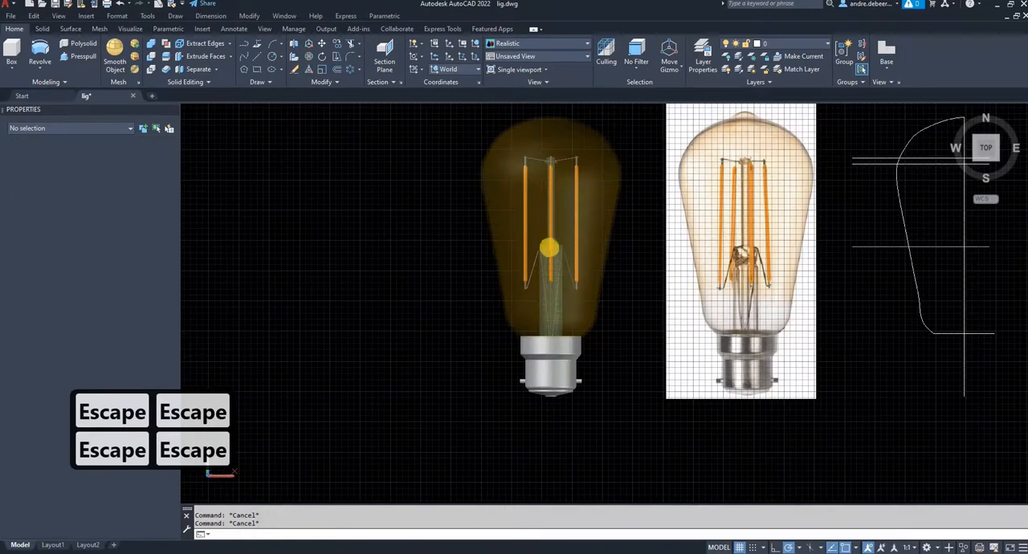
scroll(600, 236, up, 3)
shift+middle_drag(647, 247, 408, 339)
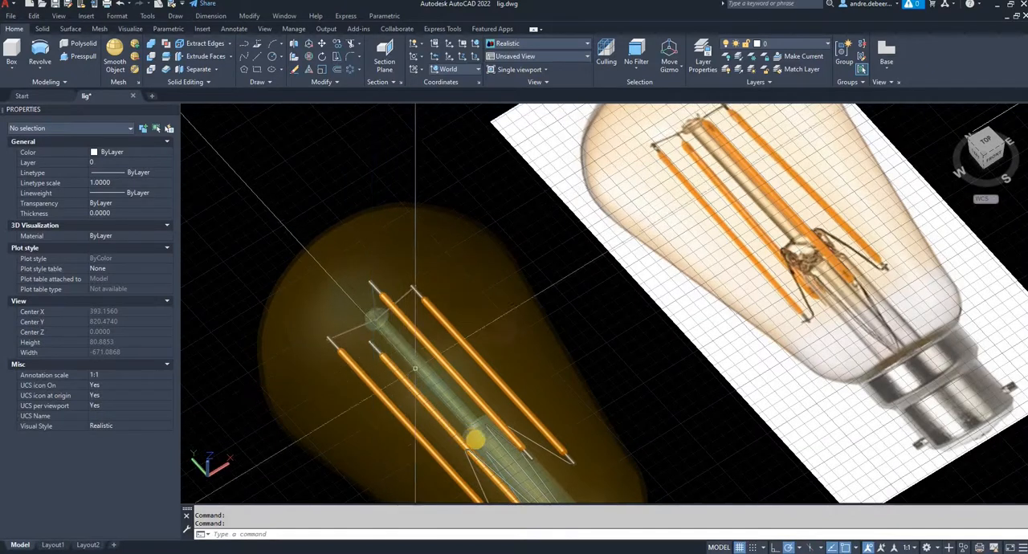
click(980, 157)
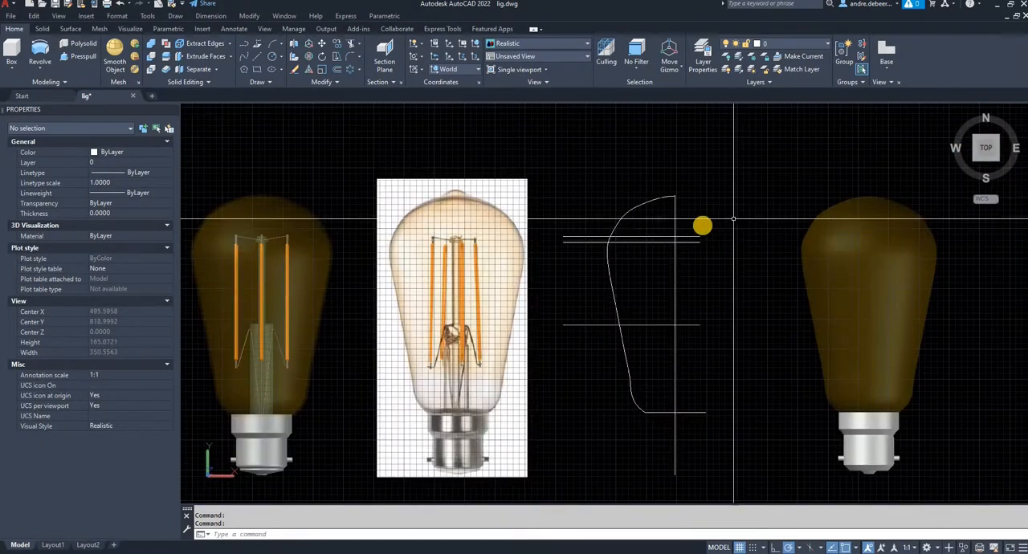
scroll(666, 232, up, 4)
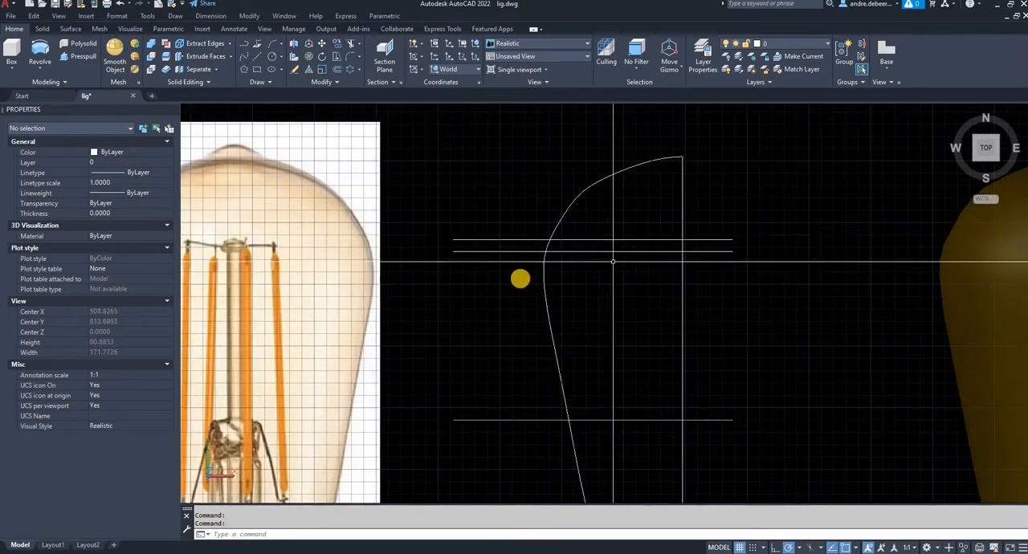
text(l)
key(Return)
middle_drag(463, 282, 654, 269)
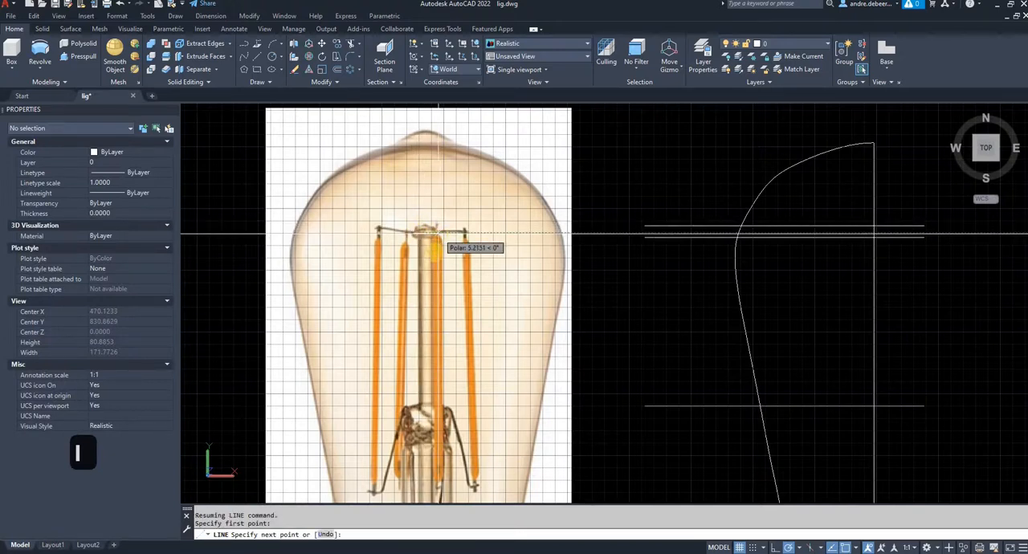
click(438, 233)
key(Return)
- Move the short disc line by its midpoint onto the intersection of the bulb axis and the second guide line
click(425, 233)
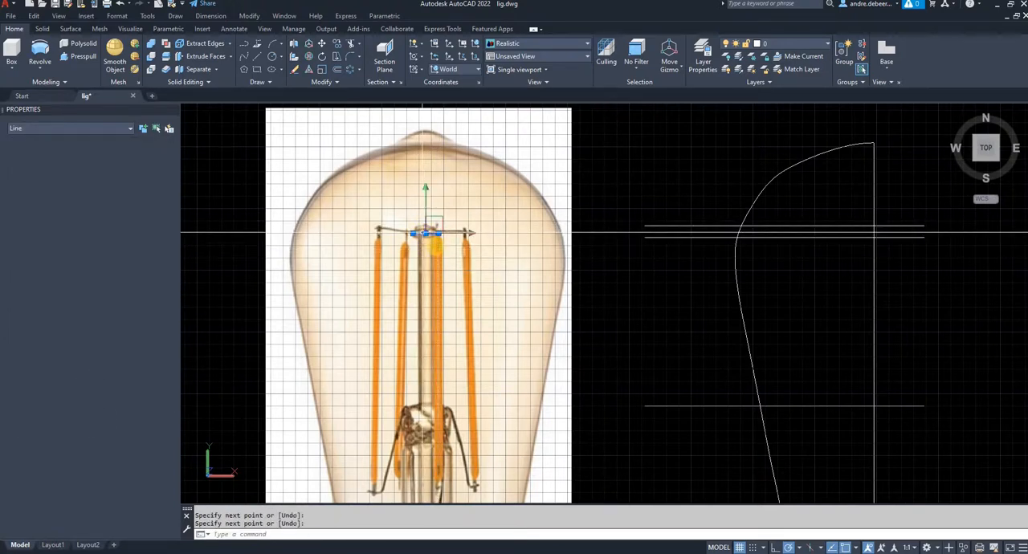
text(m)
key(space)
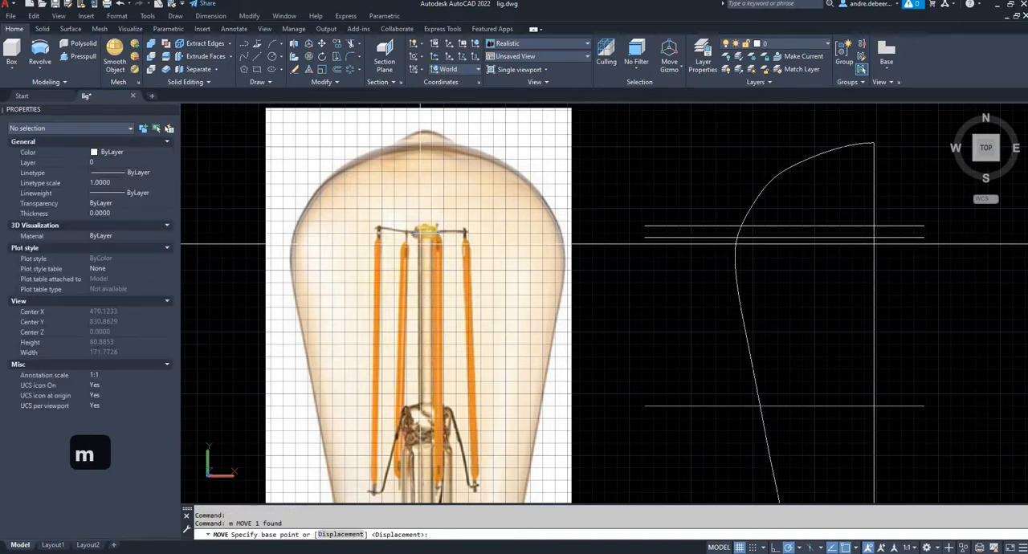
click(873, 234)
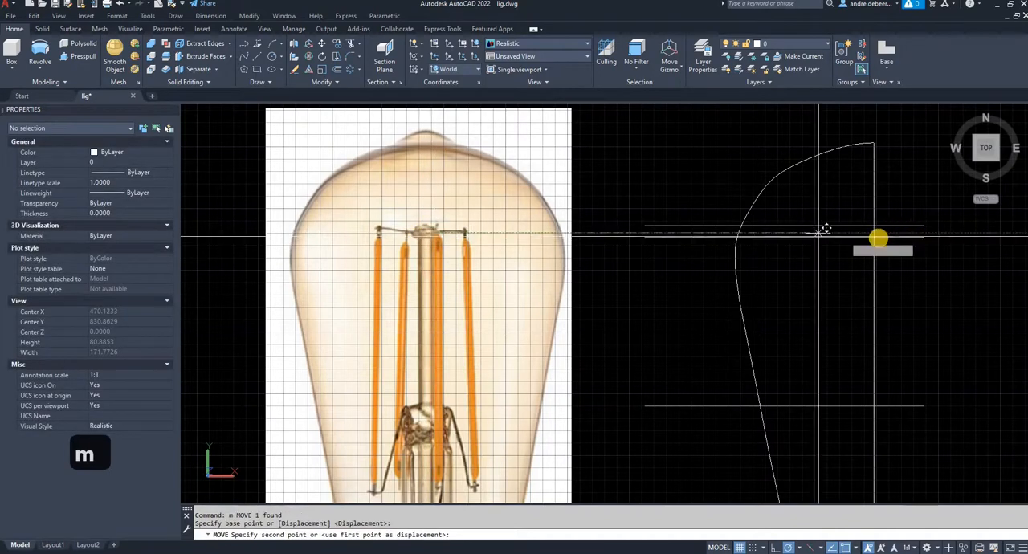
click(876, 238)
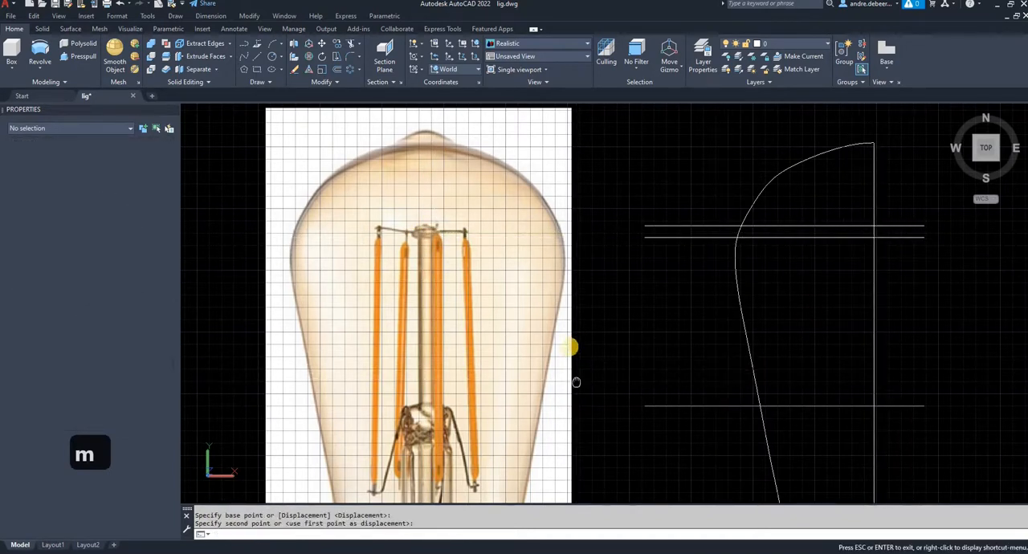
- Draw a short horizontal line across the top of the wide glass stem in the reference picture
middle_drag(576, 381, 575, 343)
text(l)
key(space)
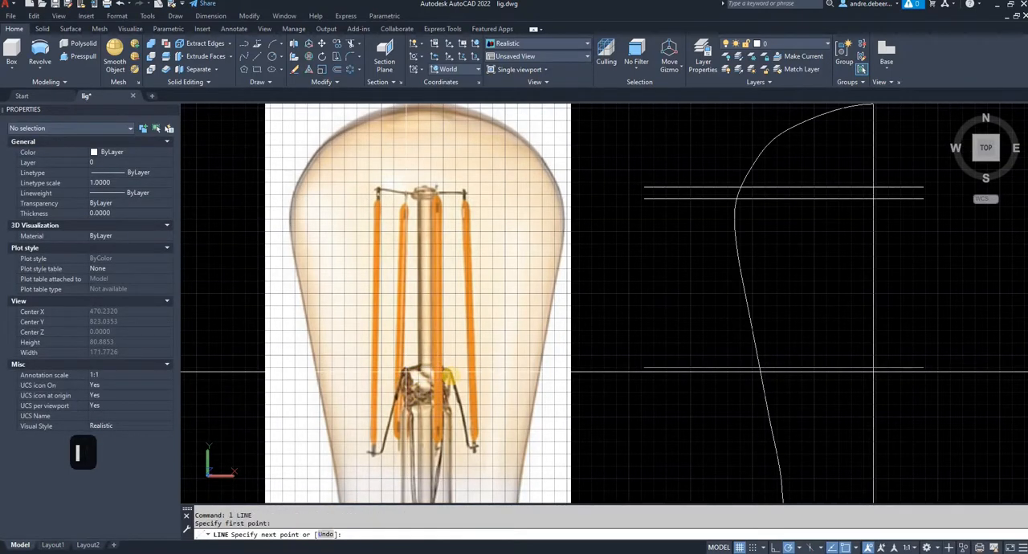
click(448, 374)
key(Return)
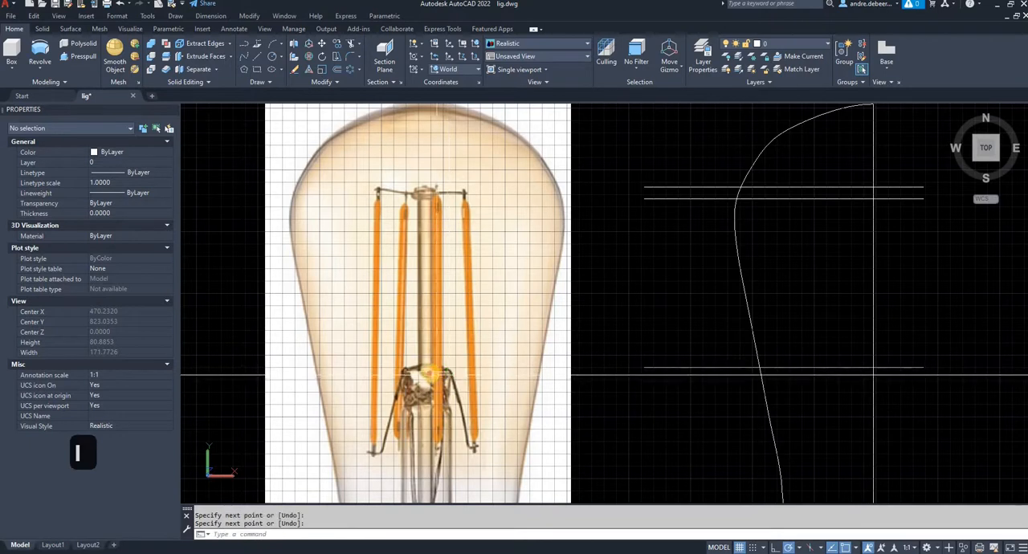
- Move the stem-width line by its midpoint onto the intersection of the bulb axis and the lowest guide line
click(428, 372)
text(m)
key(Return)
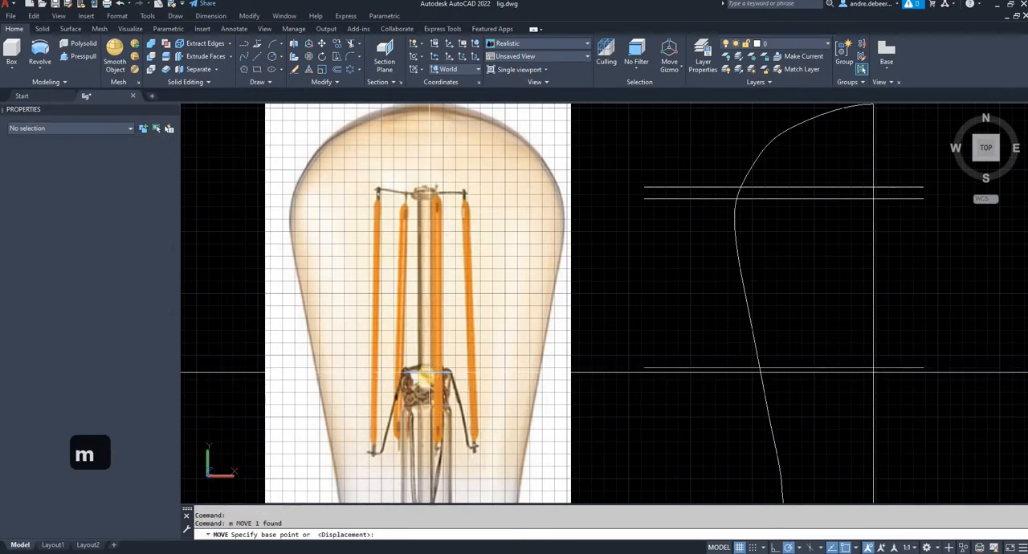
click(440, 365)
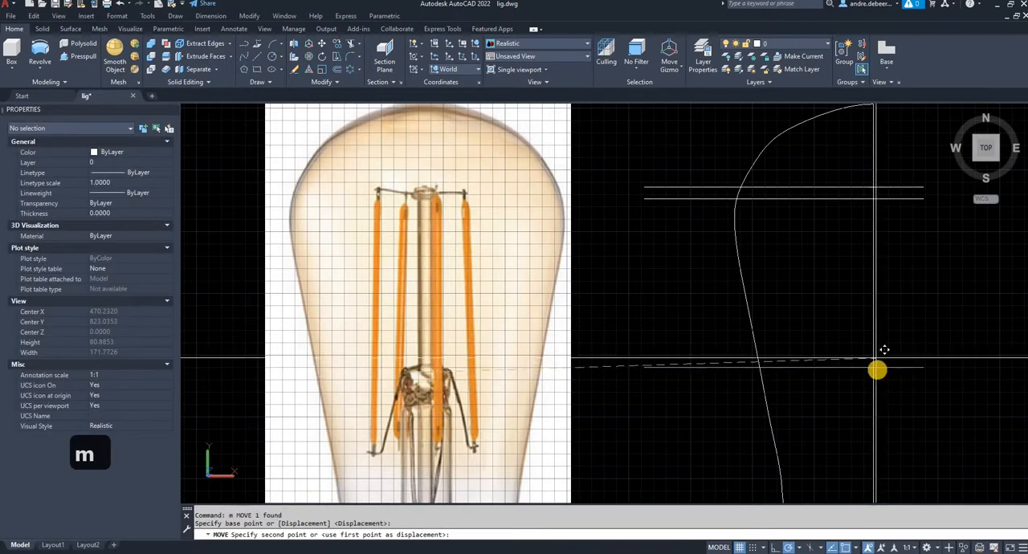
click(883, 388)
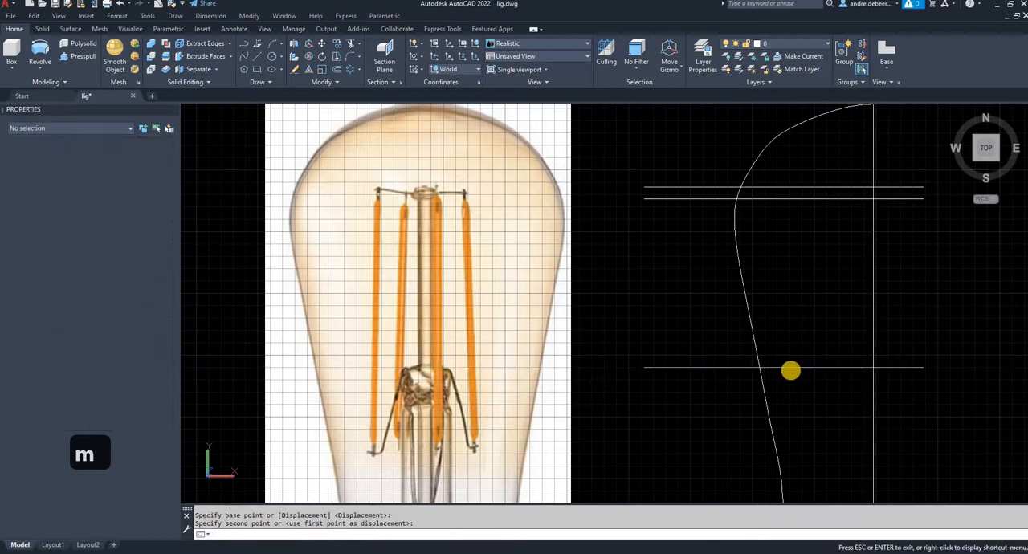
- Delete the lowest and middle long guide lines, keeping the short lines centred on the axis
middle_drag(864, 408, 767, 378)
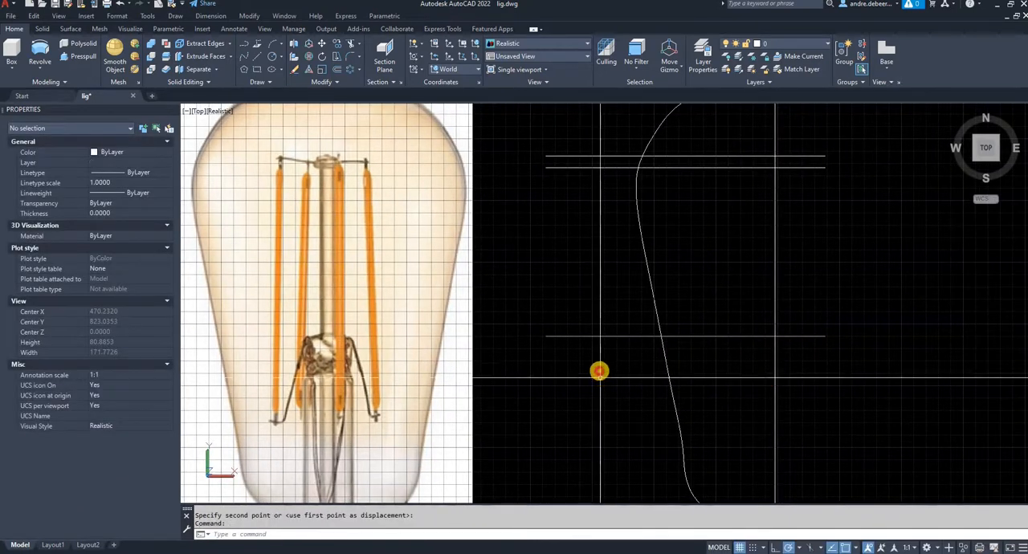
click(571, 232)
click(601, 350)
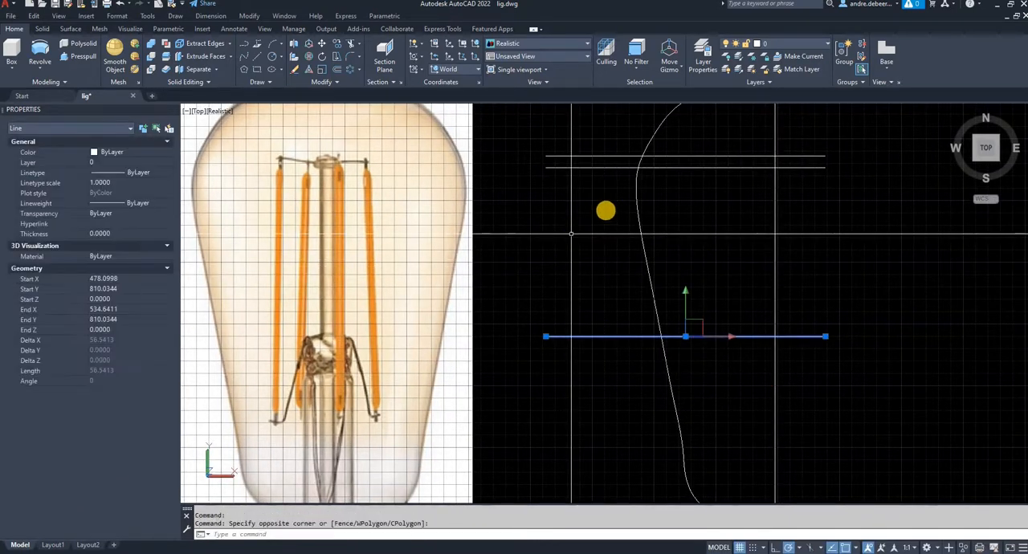
key(Delete)
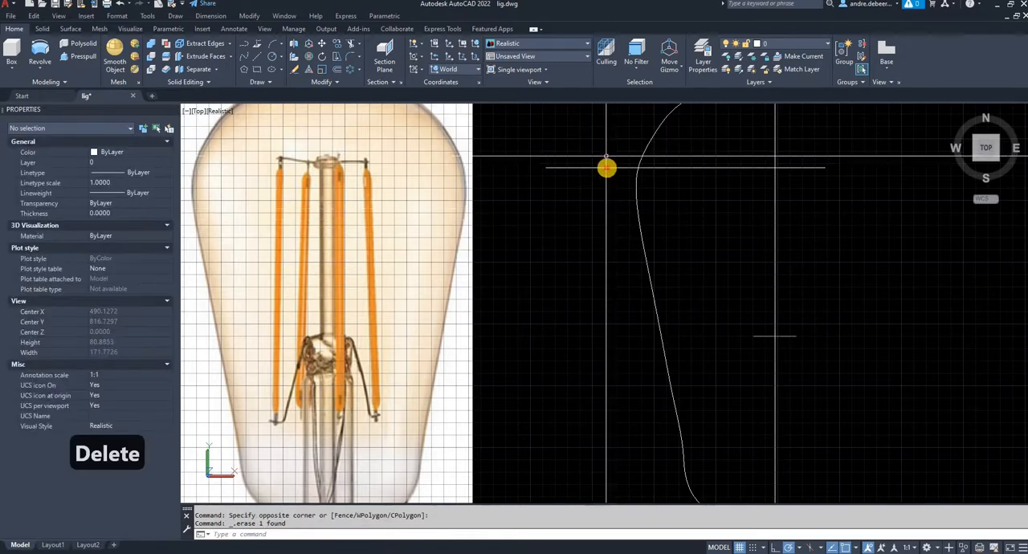
click(606, 167)
key(Delete)
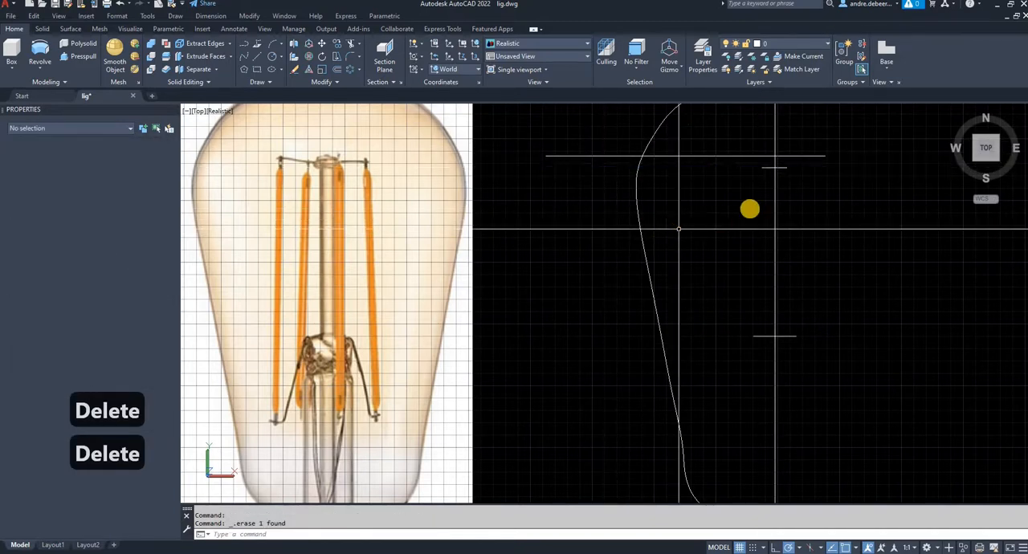
- Draw a horizontal line about 2.7 units long across the thin stem rod just below its top disc in the picture
key(l)
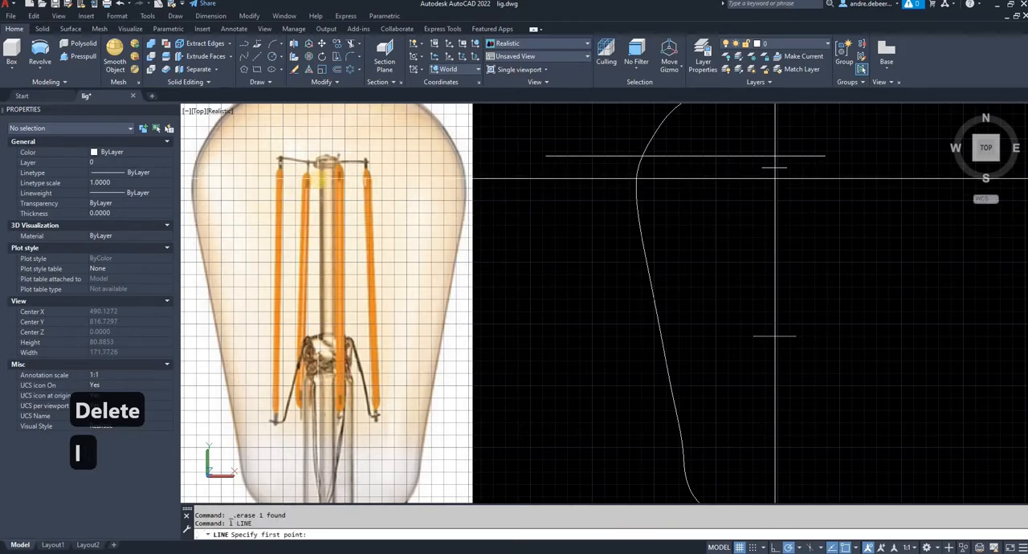
click(325, 178)
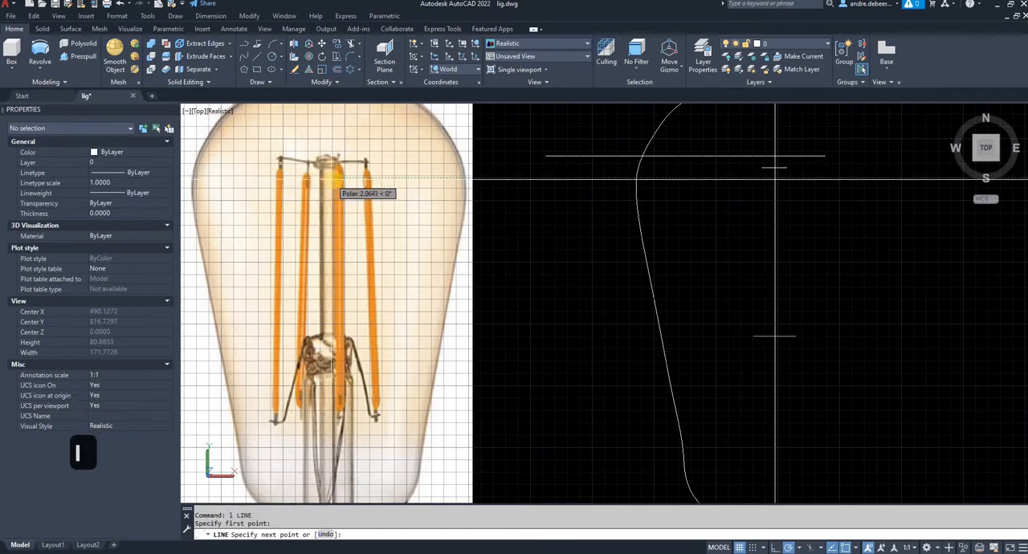
key(Escape)
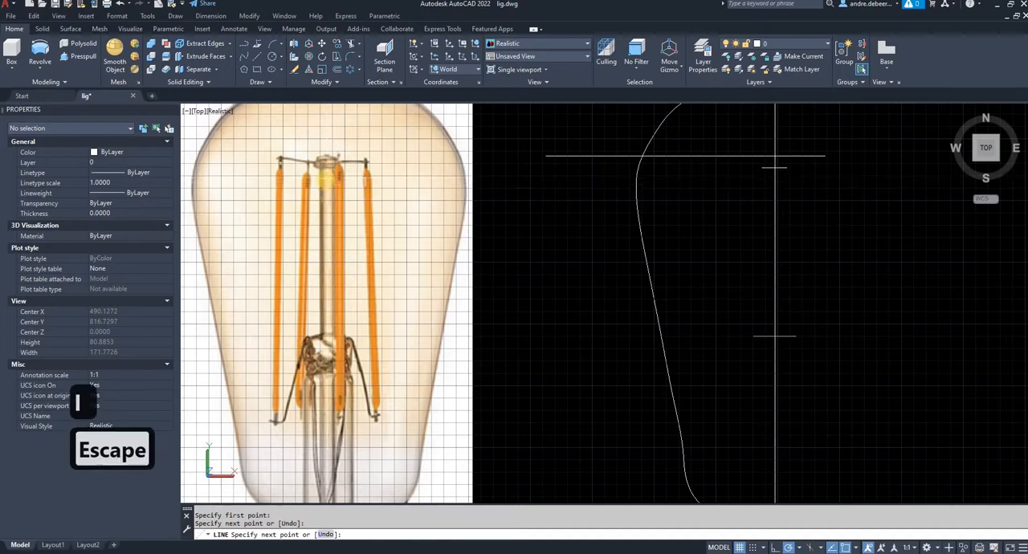
- Move the thin-rod width line by its midpoint onto the bulb axis, a short distance below the top disc's width line
click(324, 176)
text(m)
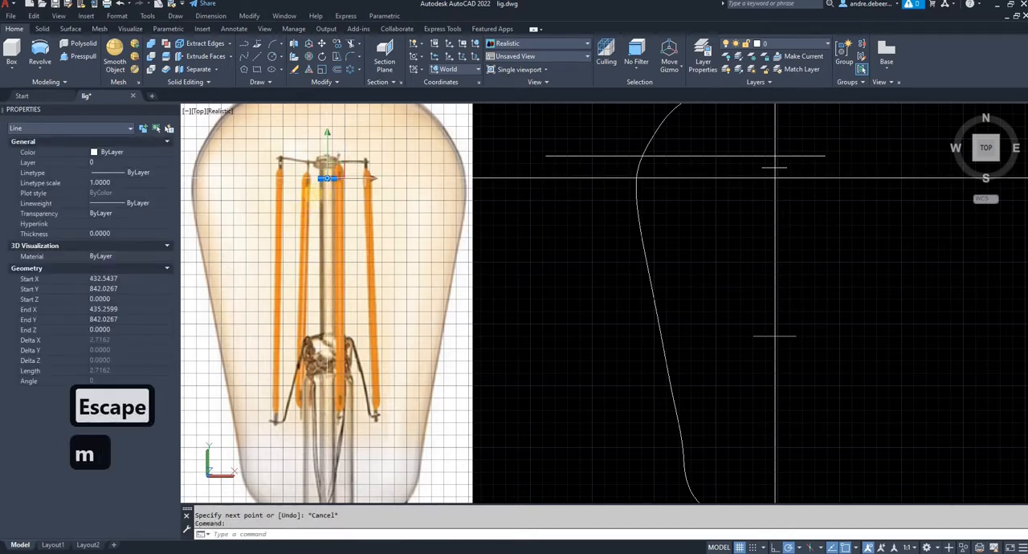
key(Return)
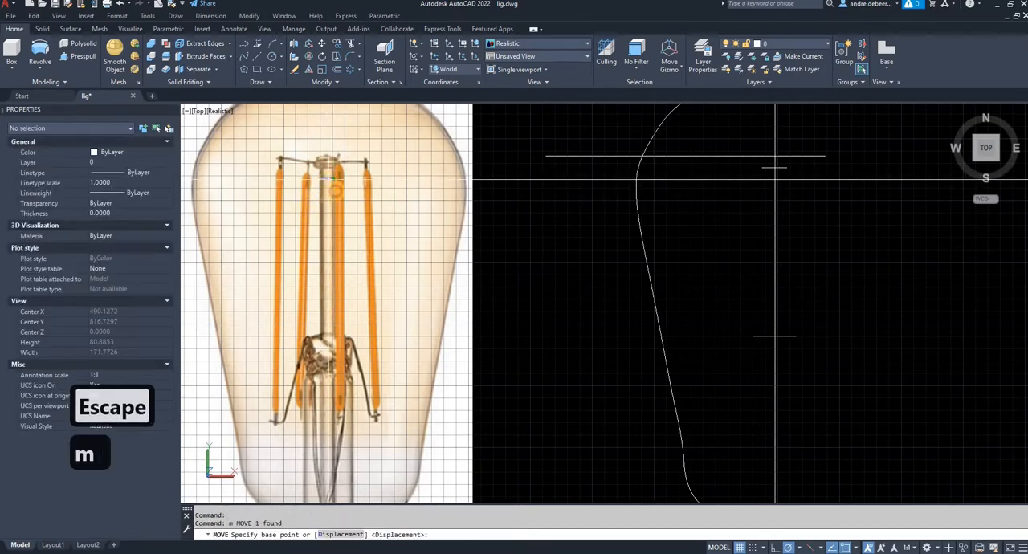
click(327, 170)
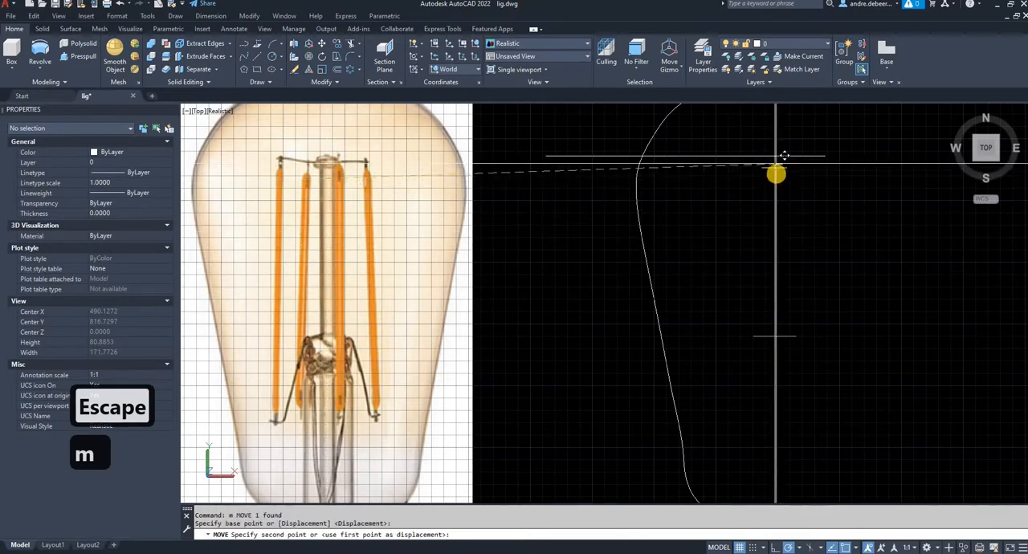
click(775, 204)
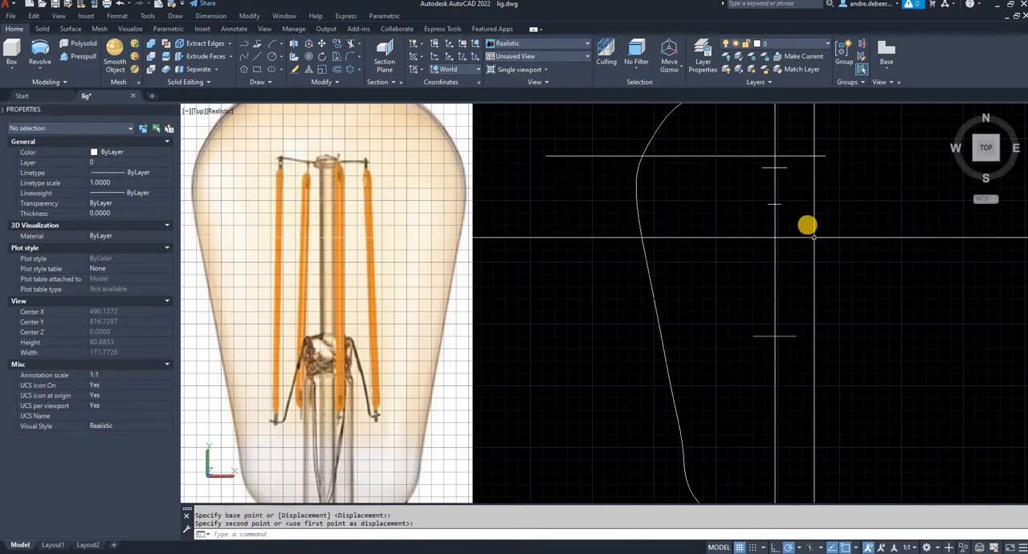
- Draw the top disc's stepped half profile from the long upper guide line down and out to the outer end of the disc-width line
key(Escape)
text(l)
key(space)
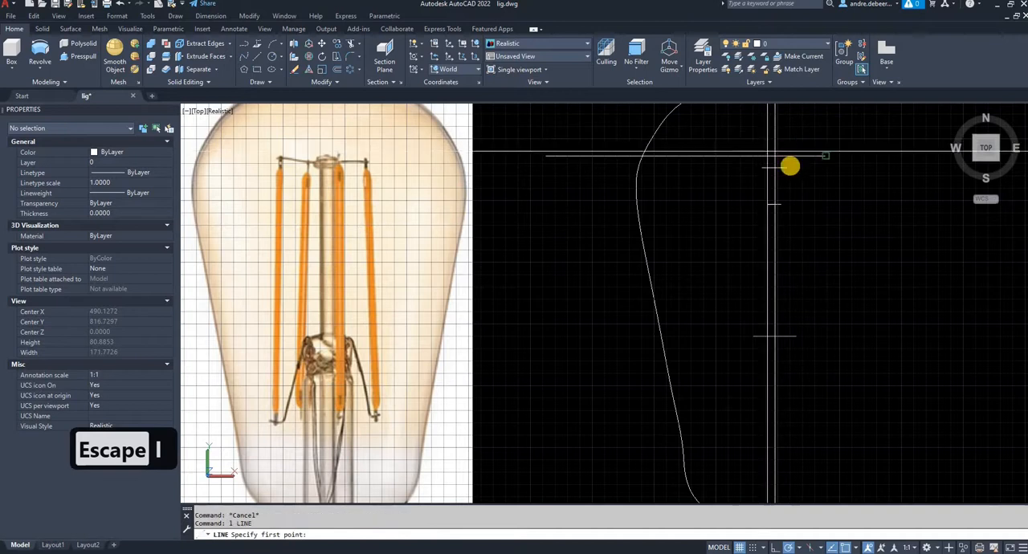
scroll(790, 163, up, 4)
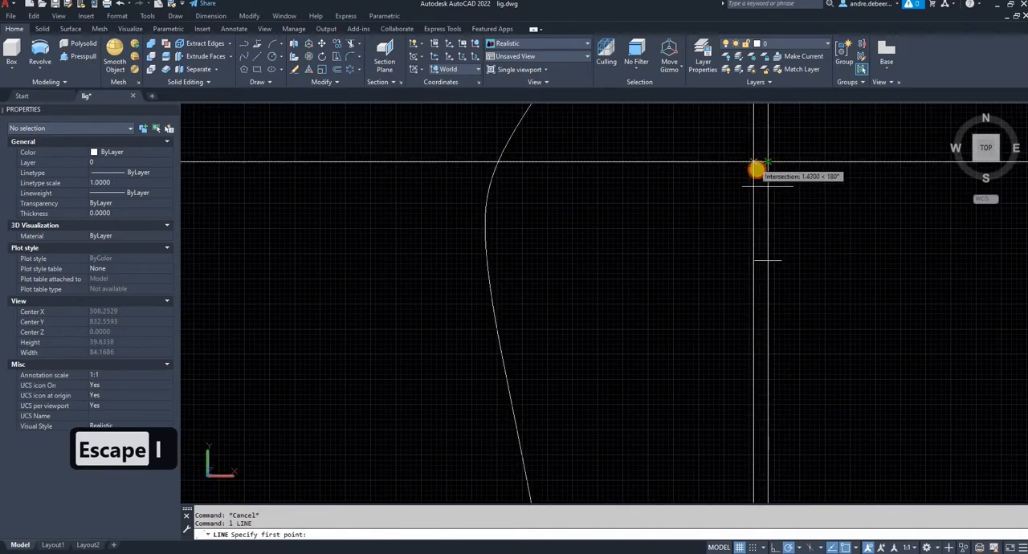
click(755, 163)
click(755, 171)
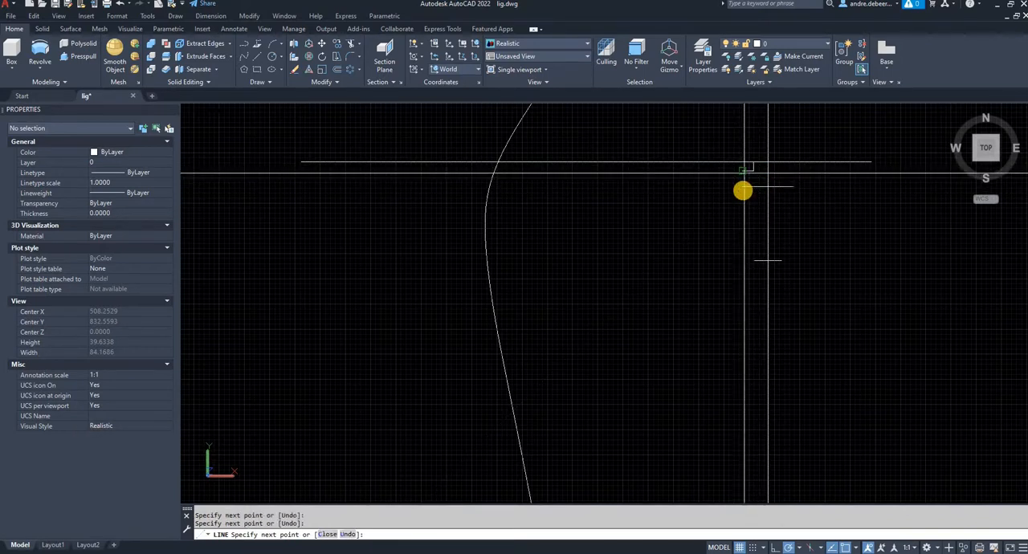
click(745, 188)
- Draw a vertical line about 7.34 units long from the outer end of the rod-width line up to the disc-width line
key(space)
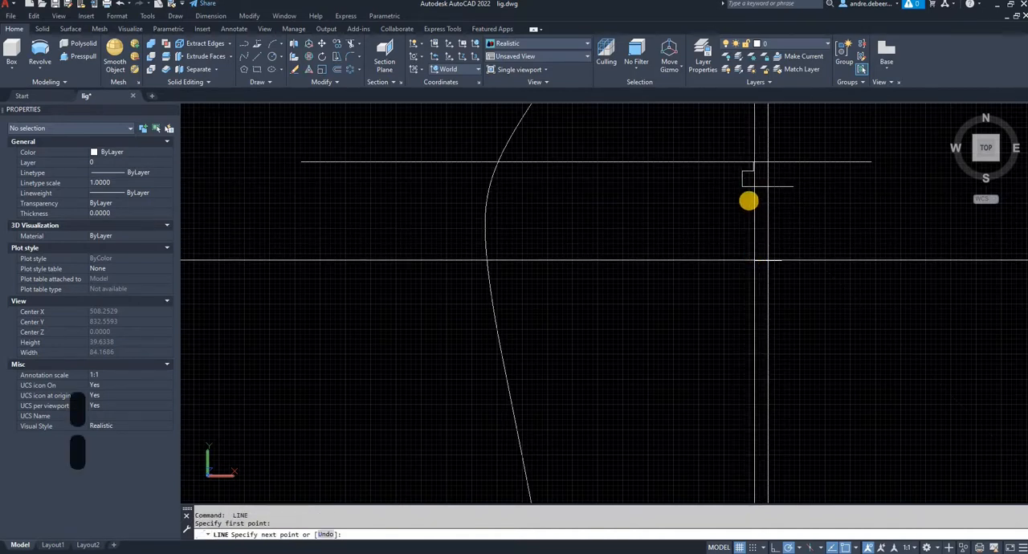
click(755, 209)
key(space)
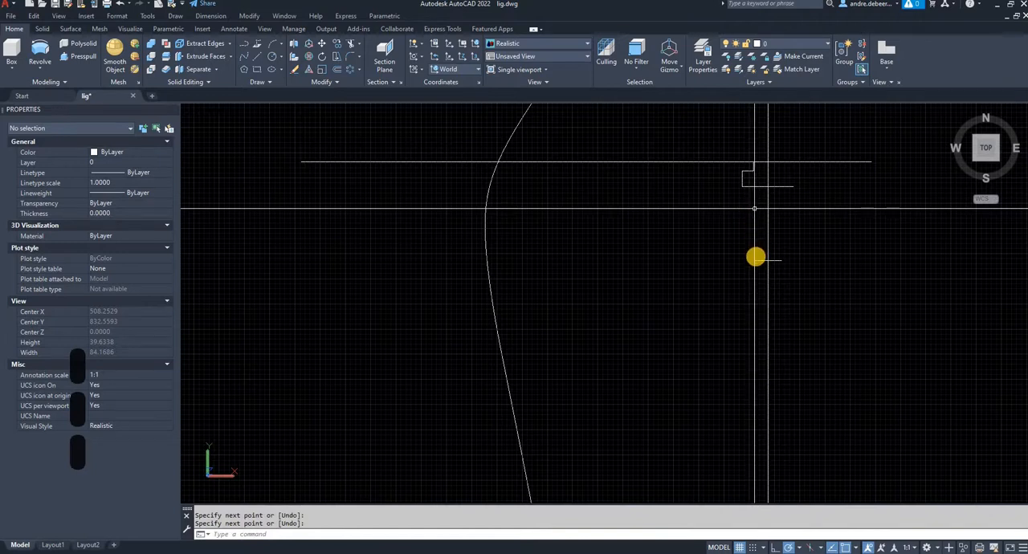
- Stretch the lower end of the thin rod's vertical edge straight down to the wide stem's width line
click(755, 257)
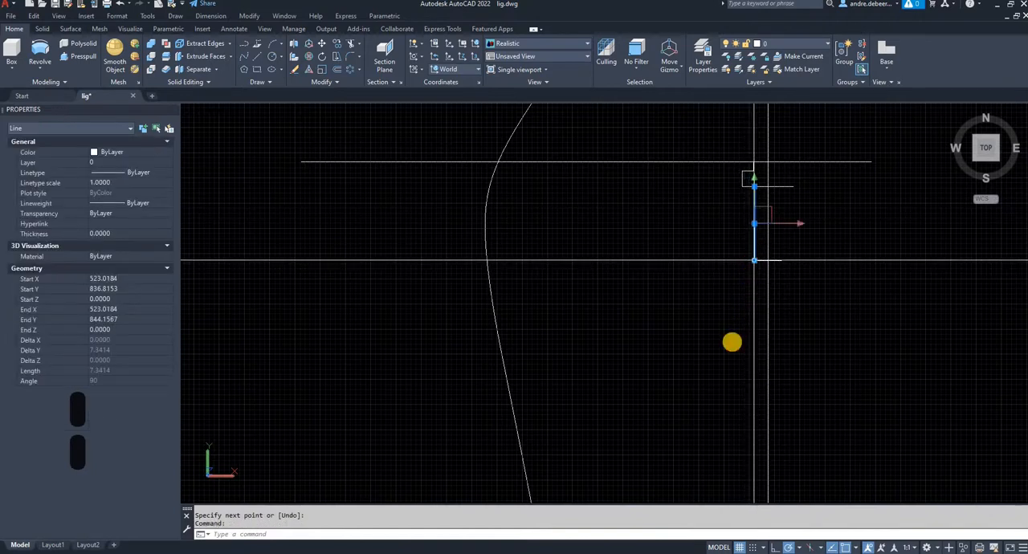
click(754, 260)
scroll(734, 333, down, 2)
middle_drag(735, 333, 753, 195)
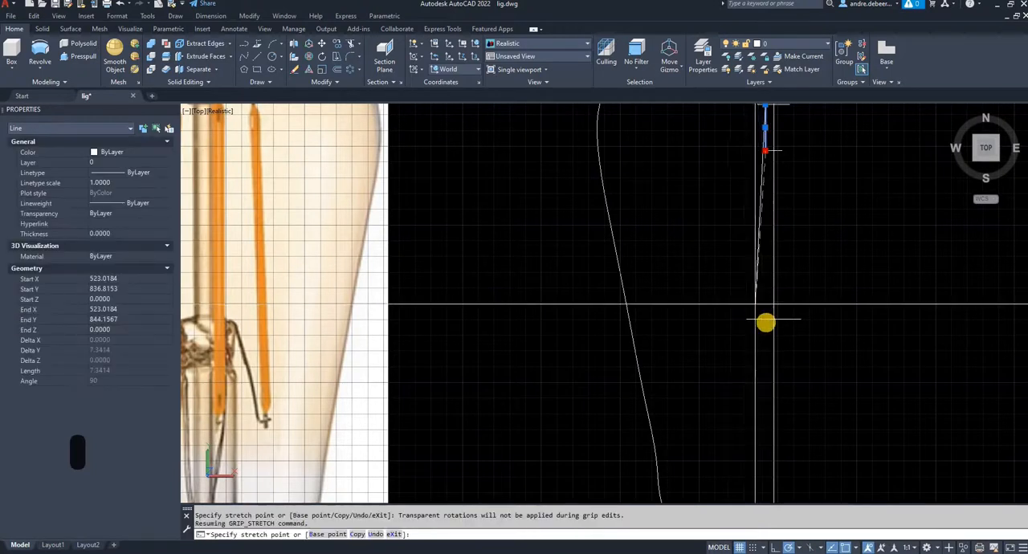
click(764, 322)
text(l)
key(Return)
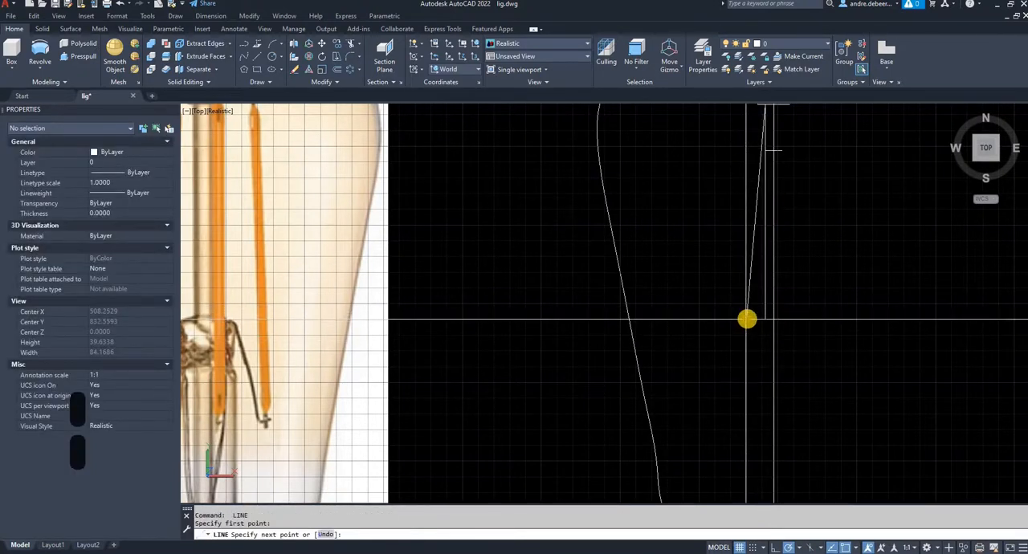
key(Escape)
key(Escape)
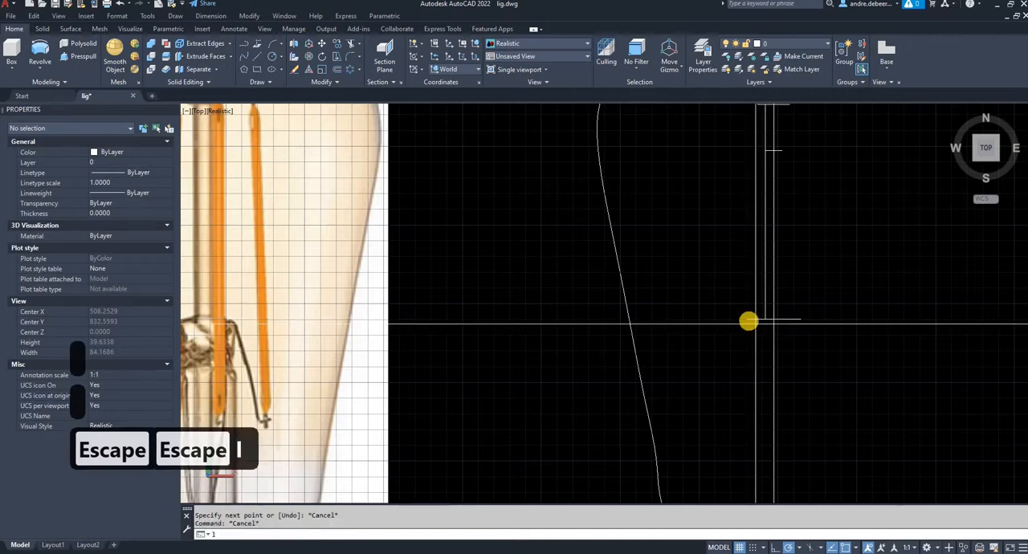
- Draw a vertical line from the outer end of the wide stem's width line down to the bulb outline's base line
text(l)
key(Return)
middle_drag(747, 383, 757, 253)
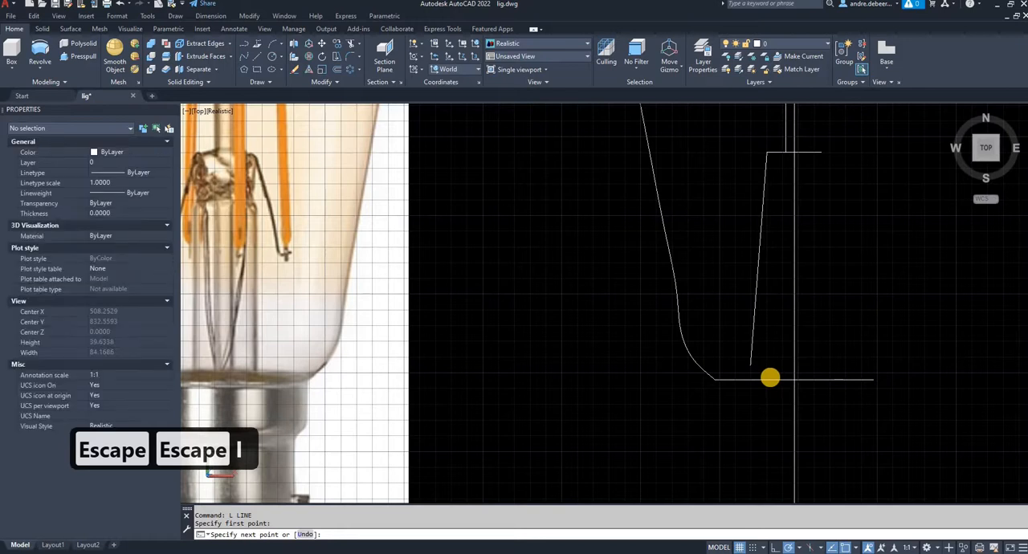
click(769, 378)
right_click(747, 316)
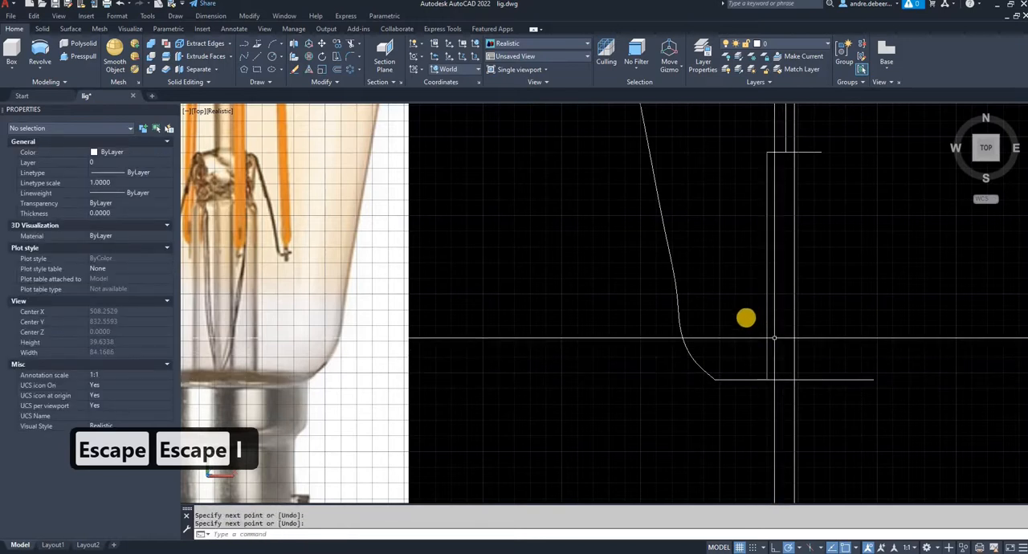
- Fillet the upper outer corner of the wide stem profile with the current radius of 0.5220
scroll(749, 314, down, 3)
middle_drag(744, 301, 727, 383)
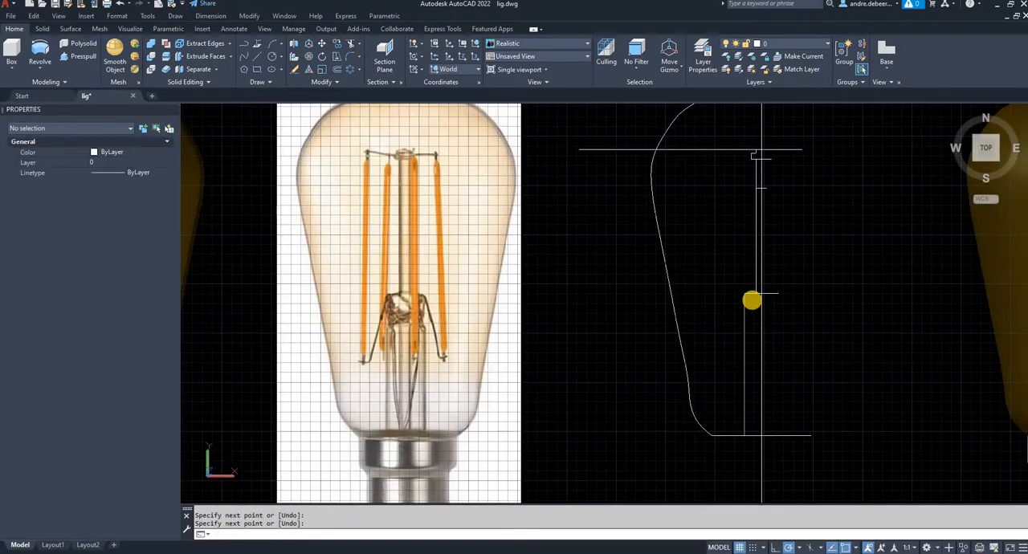
scroll(751, 301, up, 6)
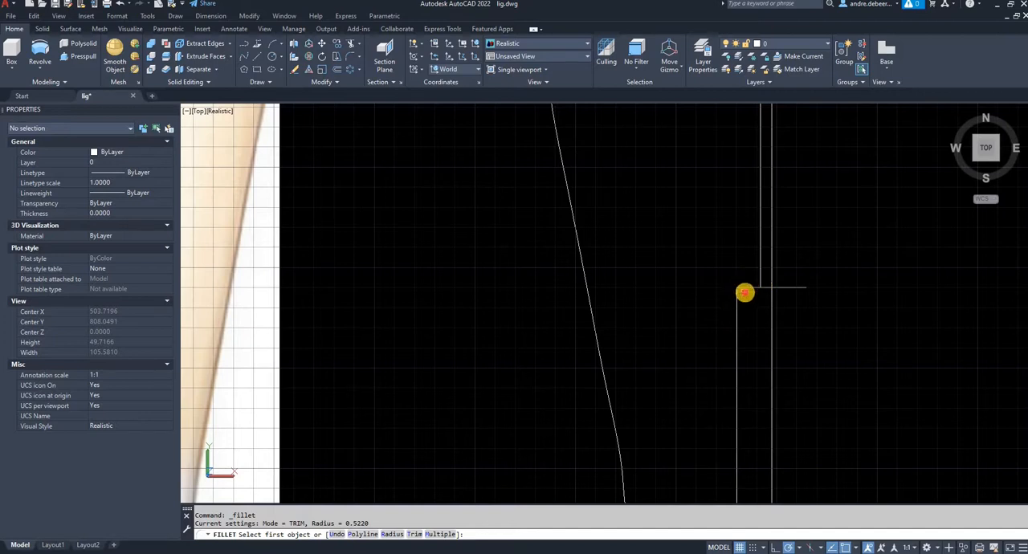
click(744, 289)
click(742, 296)
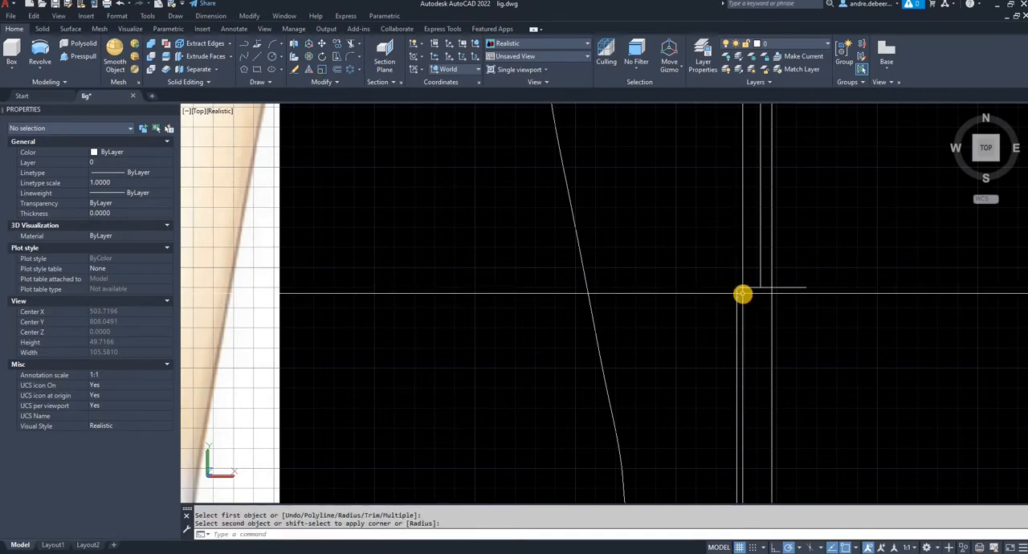
- Fillet the wide stem's upper outer corner again with a larger radius of about 1.88, set by picking two points
text(f)
key(Return)
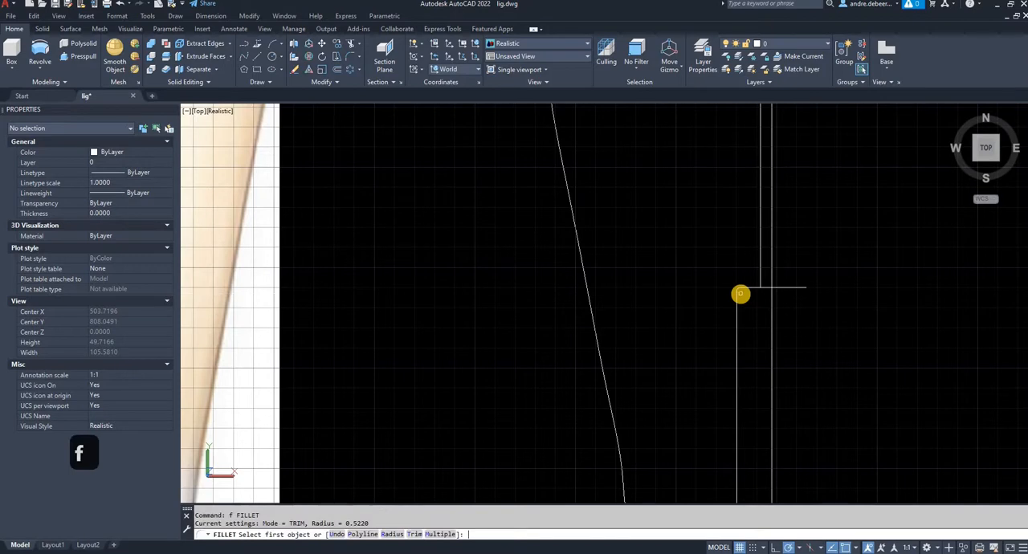
key(Return)
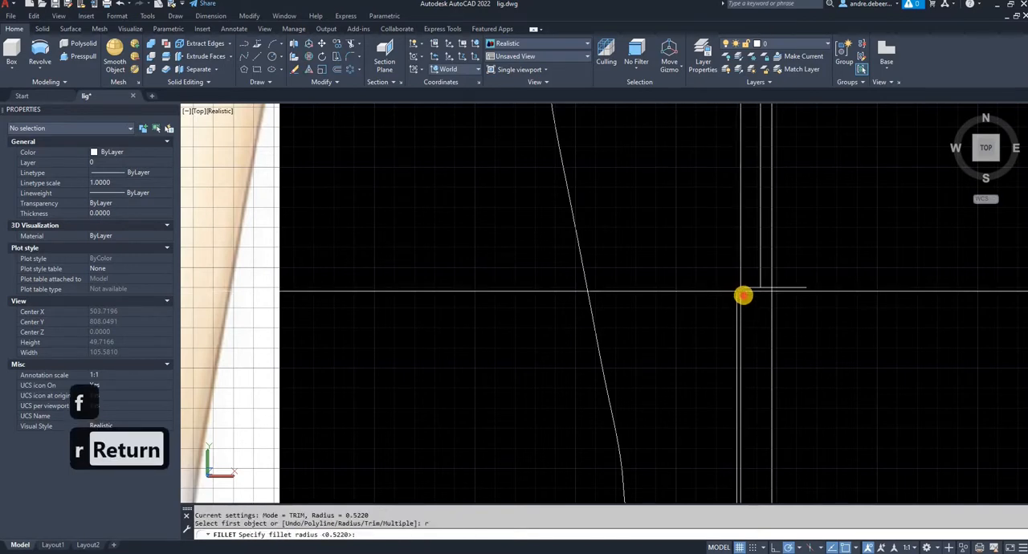
click(747, 306)
click(747, 297)
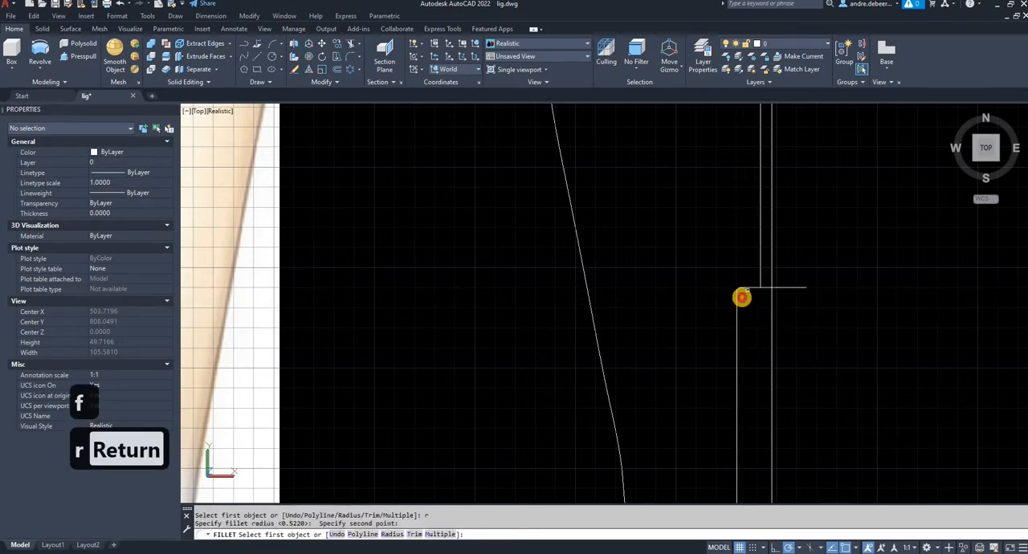
click(747, 288)
click(750, 294)
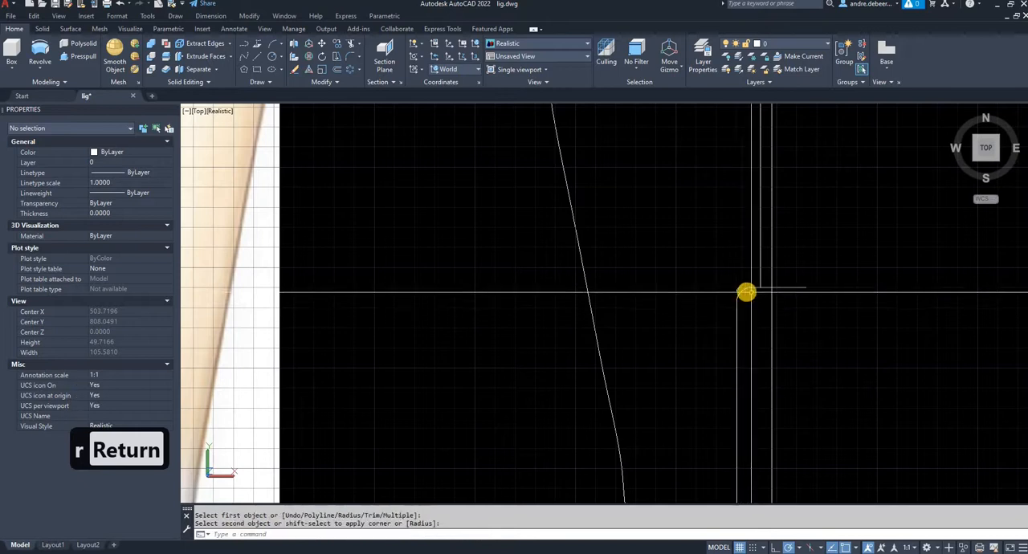
- Fillet the wide stem's rounded shoulder into the thin rod's vertical edge with the same 1.8816 radius
key(space)
click(760, 277)
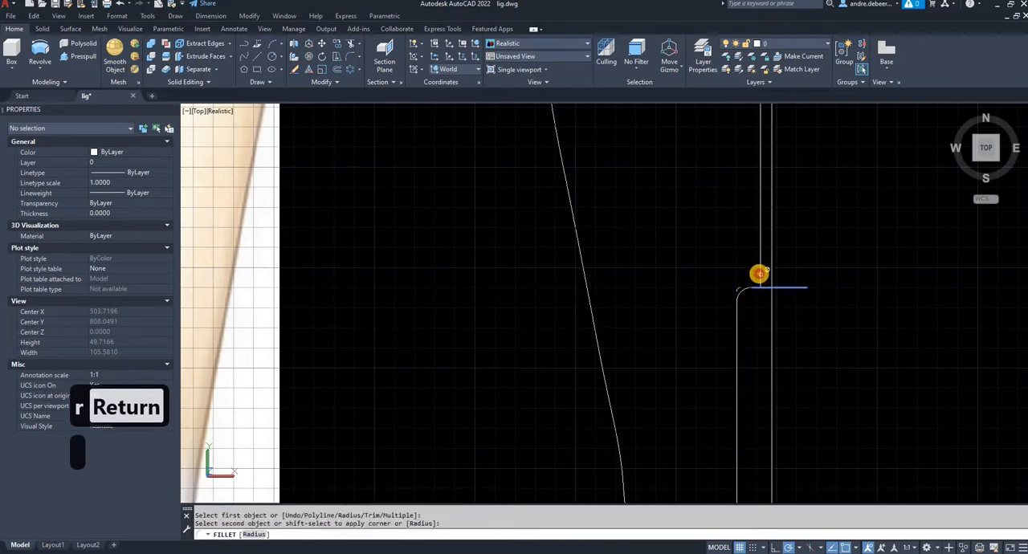
click(744, 289)
click(755, 277)
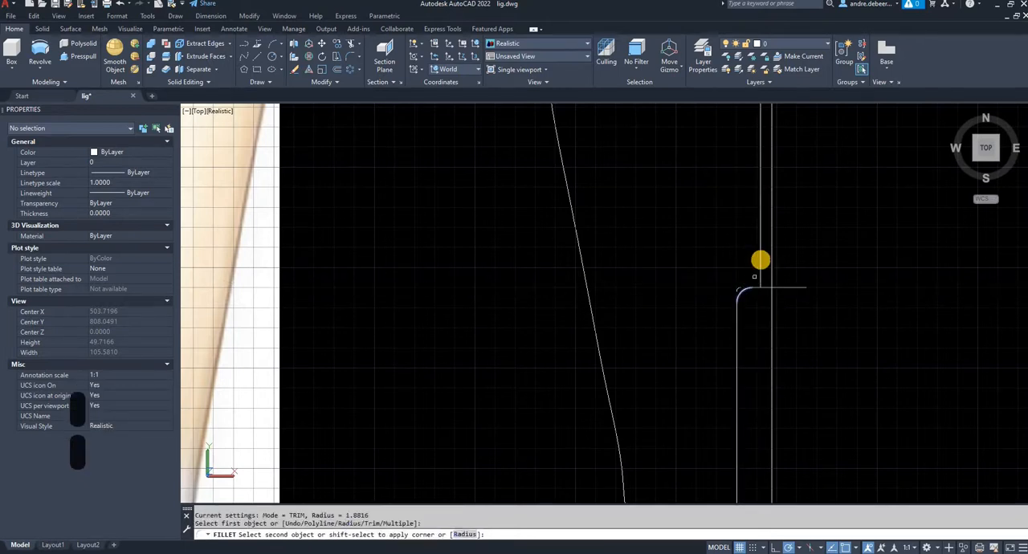
click(761, 273)
- Try to fillet the junction between the top disc's underside and the thin rod's edge with the 1.8816 radius
middle_drag(762, 266, 735, 493)
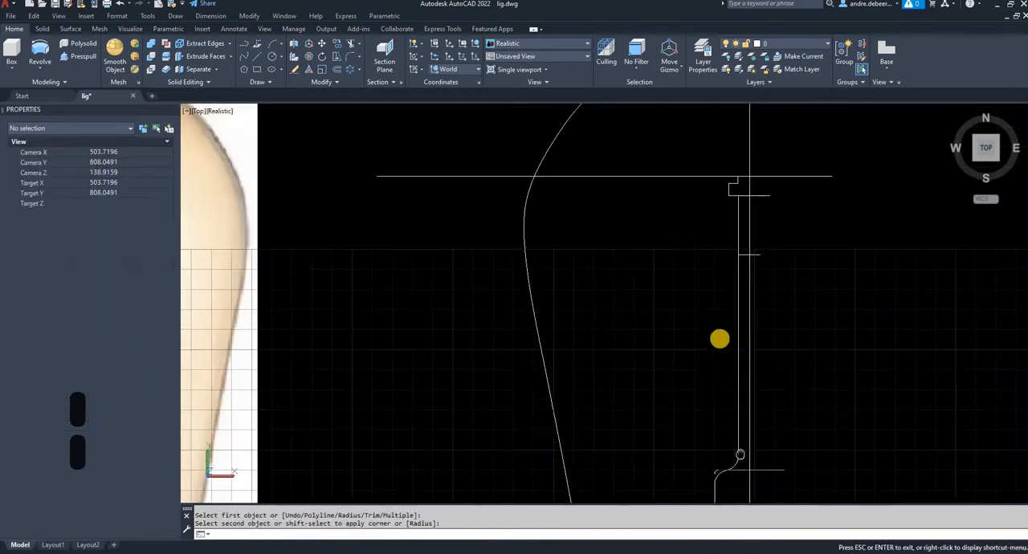
scroll(735, 494, up, 2)
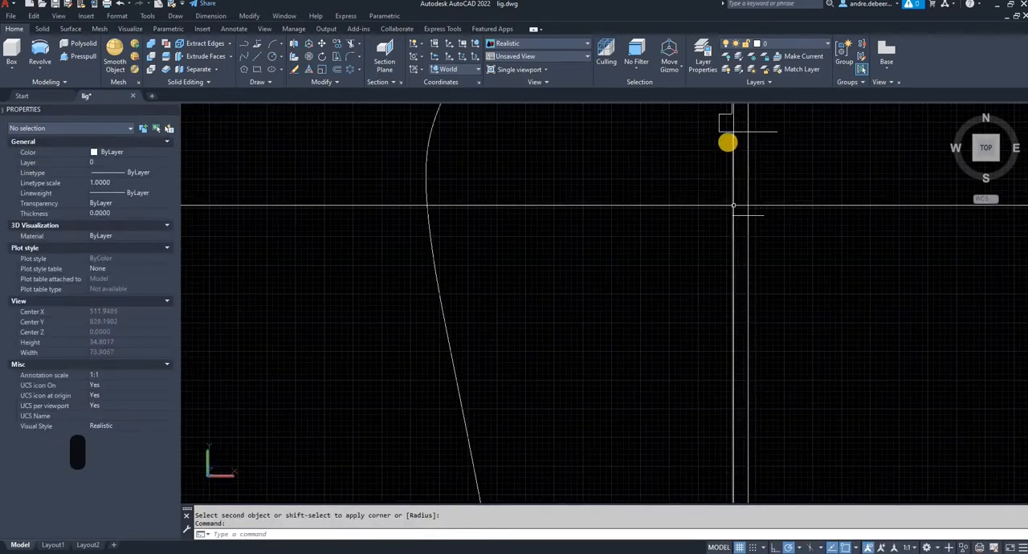
key(space)
click(727, 134)
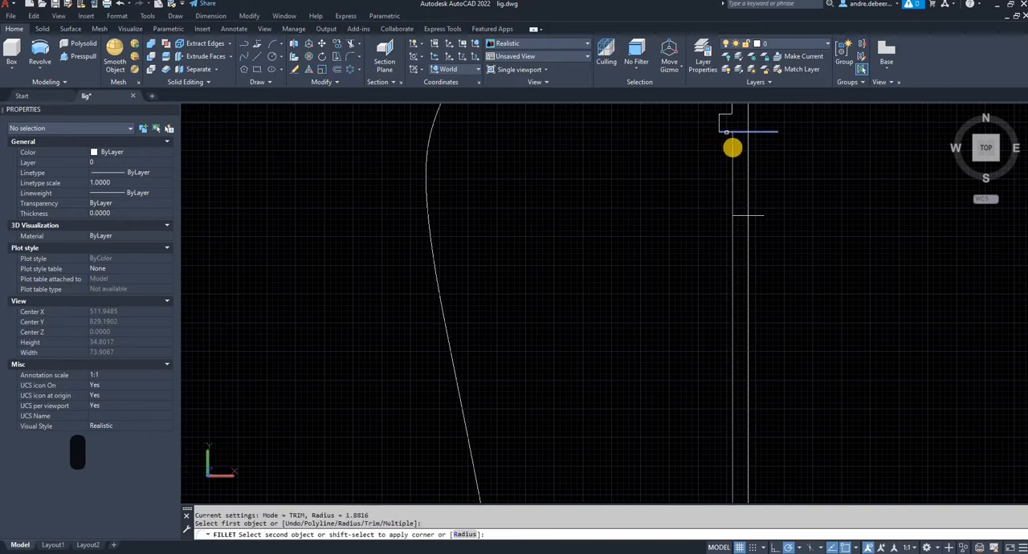
click(731, 139)
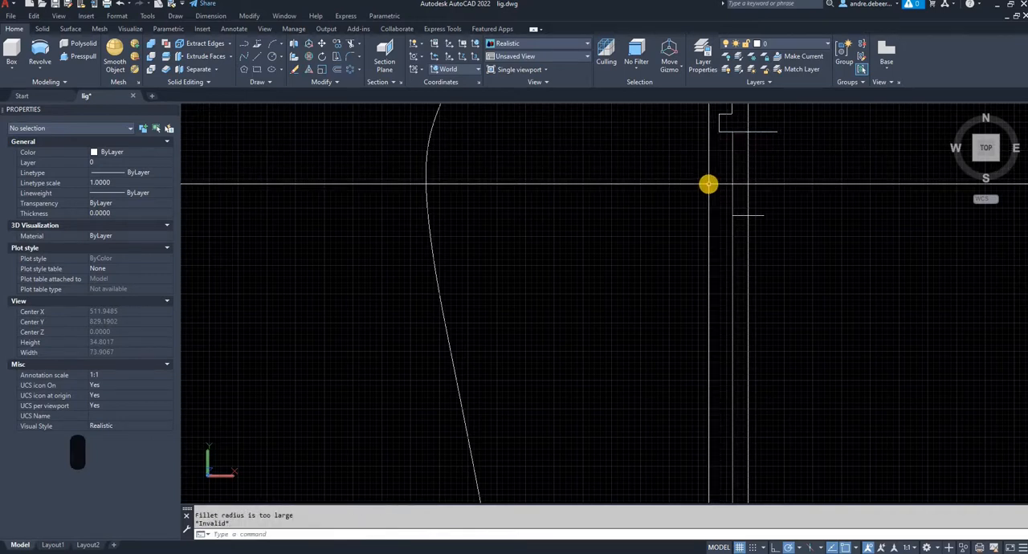
- Fillet the junction between the top disc's underside and the thin rod with a radius of about 0.64, set by picking two points
text(f)
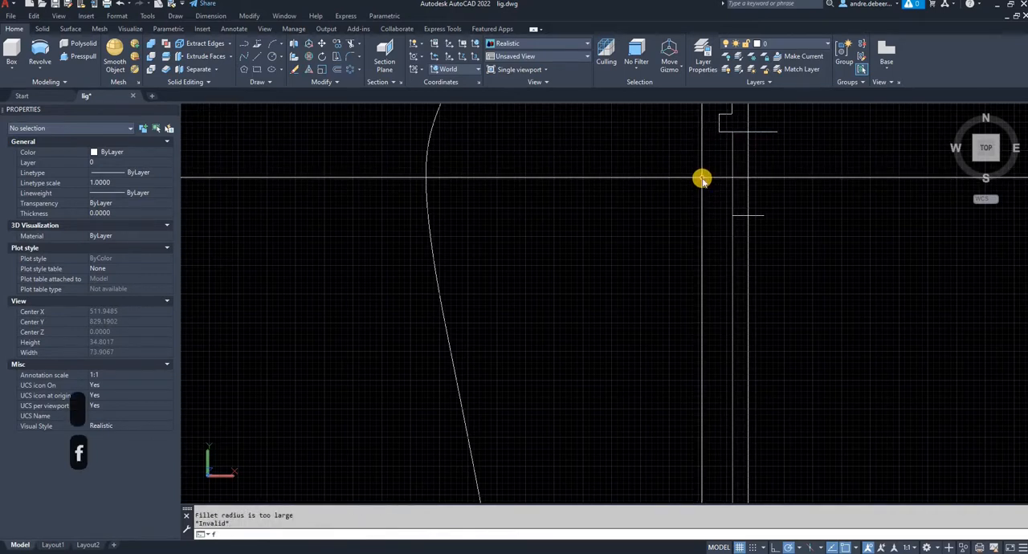
key(Return)
text(r)
key(Return)
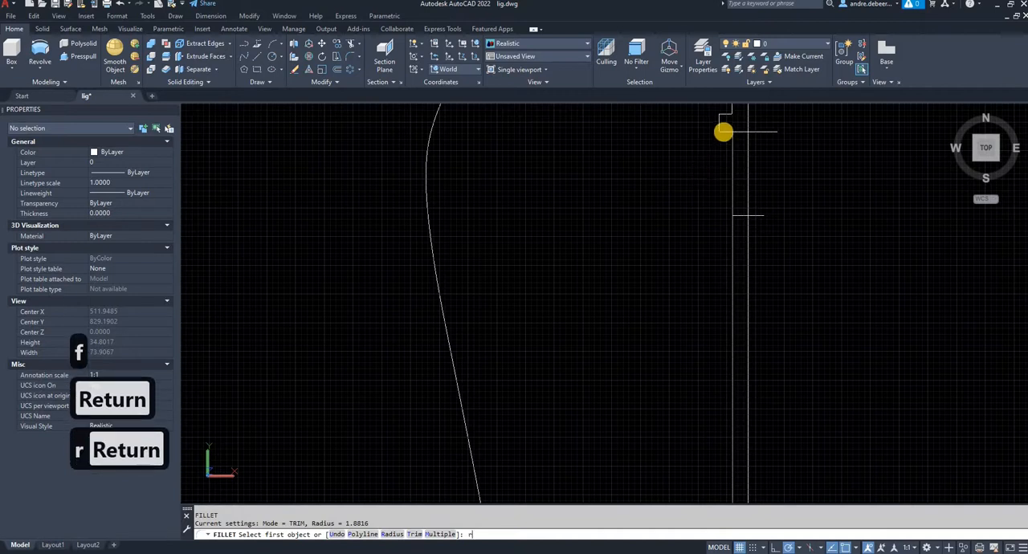
scroll(722, 131, up, 3)
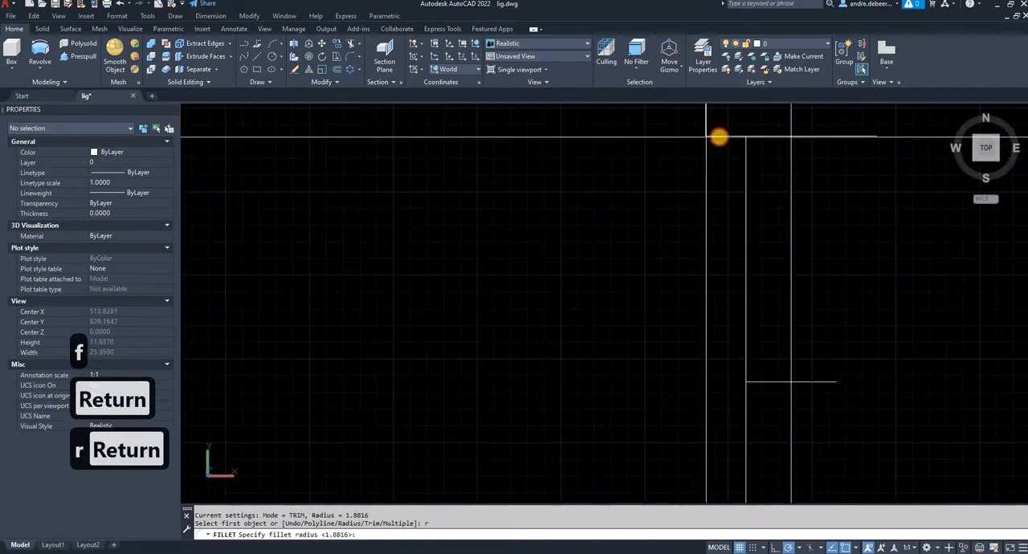
click(734, 137)
click(746, 155)
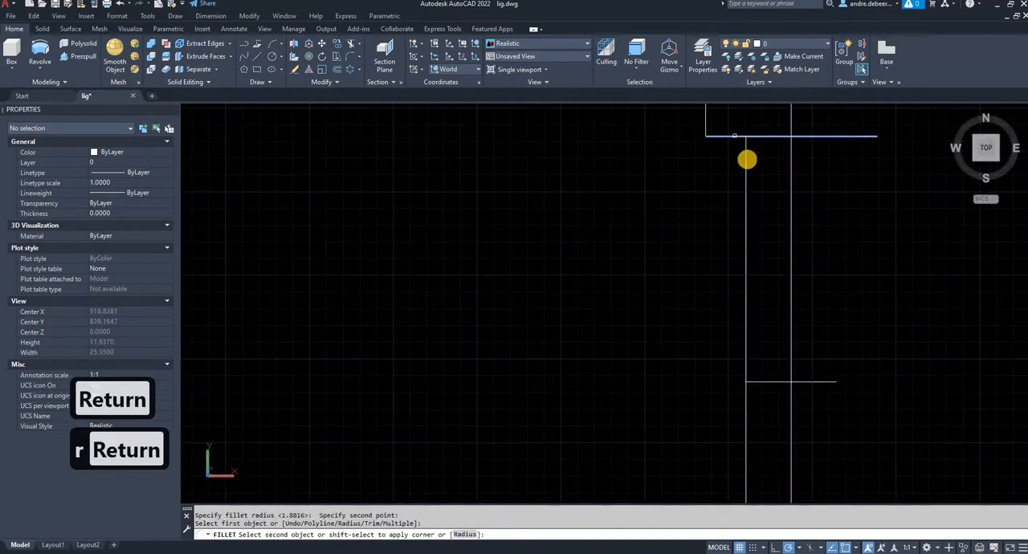
- Fillet the top disc's underside into the thin rod, and round the disc's lower and upper outer corners with the same 0.6446 radius
click(720, 139)
key(Return)
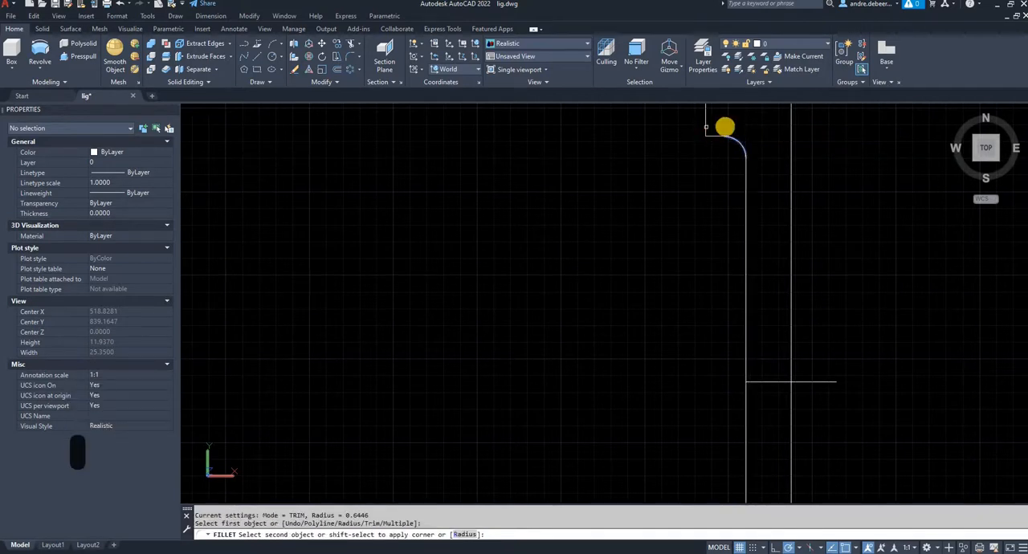
click(706, 127)
middle_drag(720, 134, 712, 265)
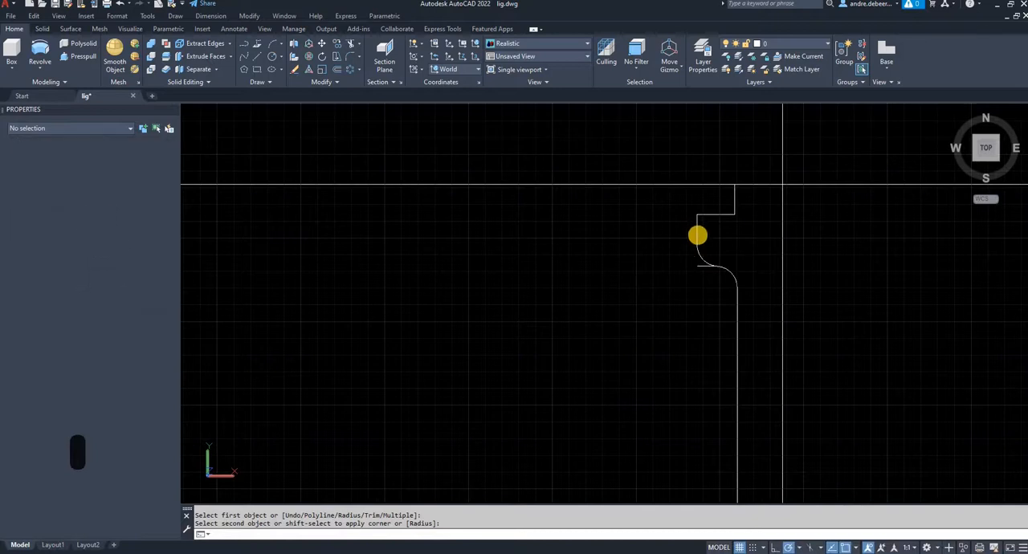
click(711, 217)
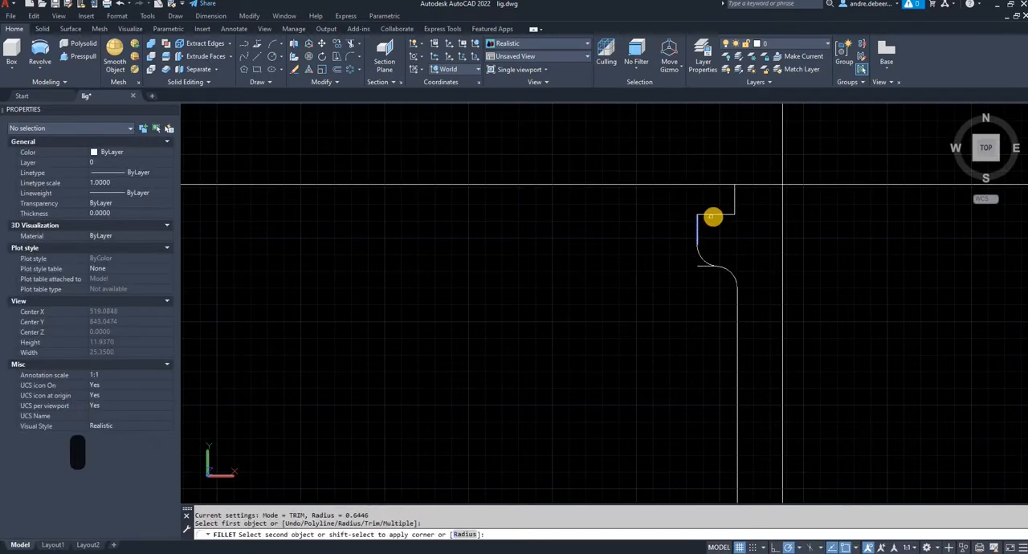
click(719, 214)
- Fillet the small neck above the disc at its base and at its top corner with the 0.6446 radius
key(Return)
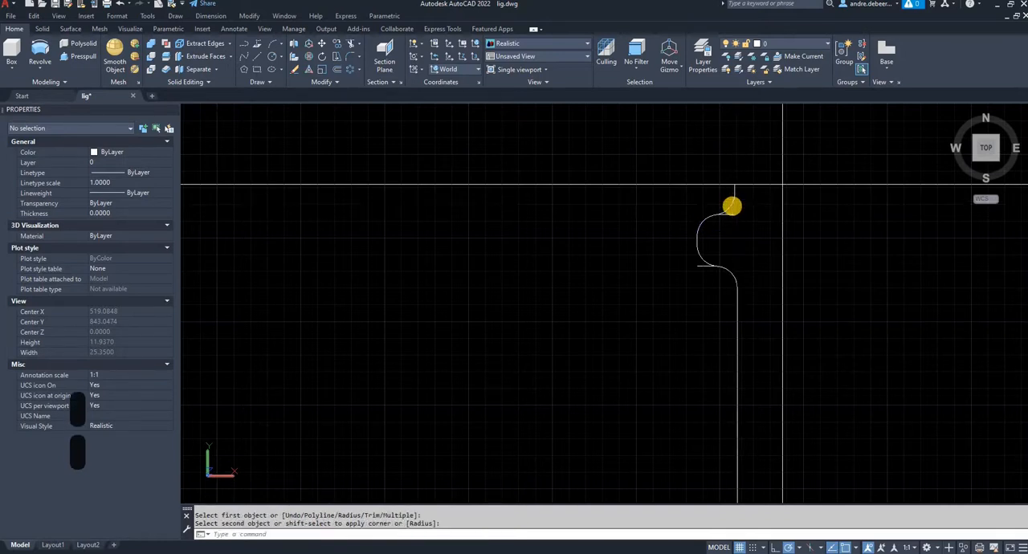
click(732, 207)
key(Return)
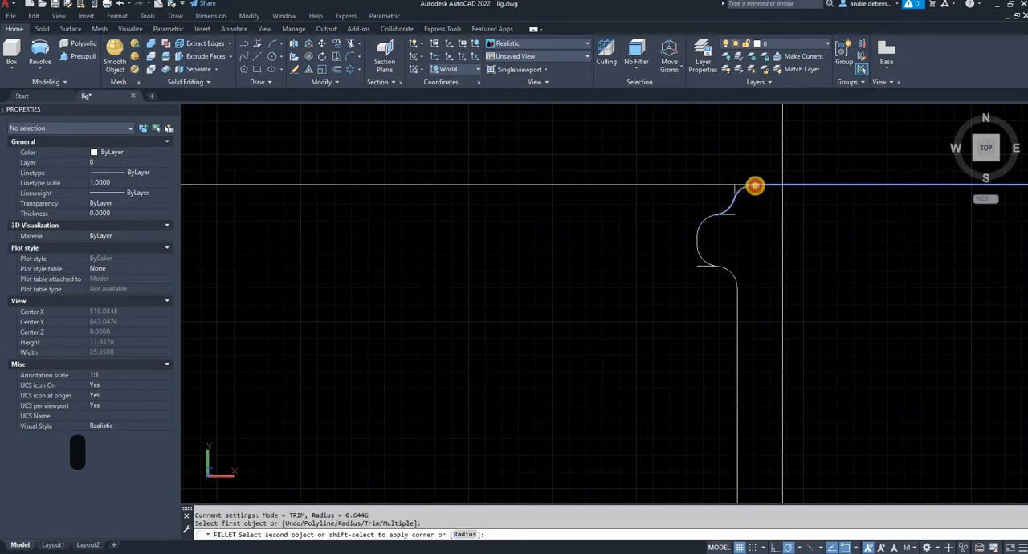
click(755, 186)
- Trim the profile's top horizontal line where it extends past the bulb axis
text(tr)
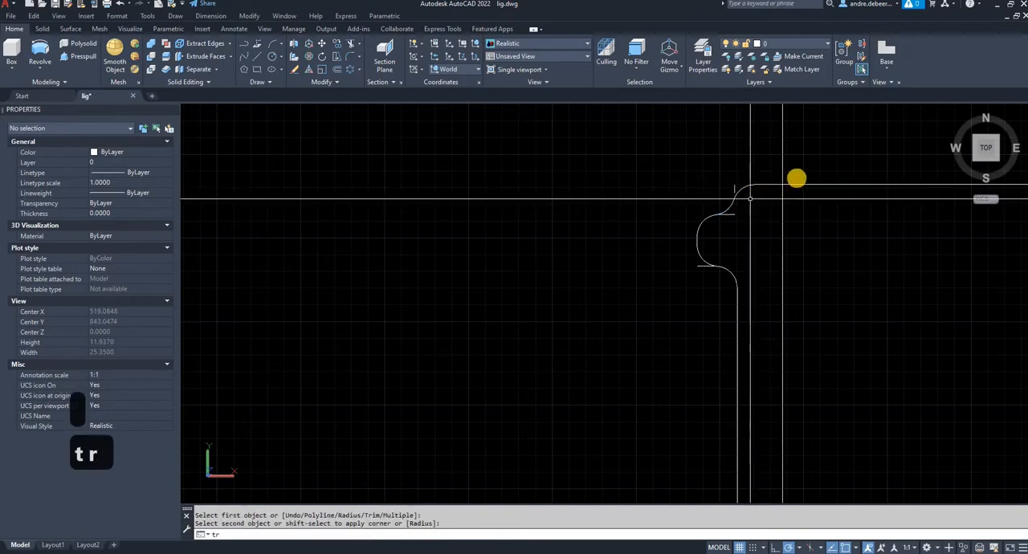
key(Return)
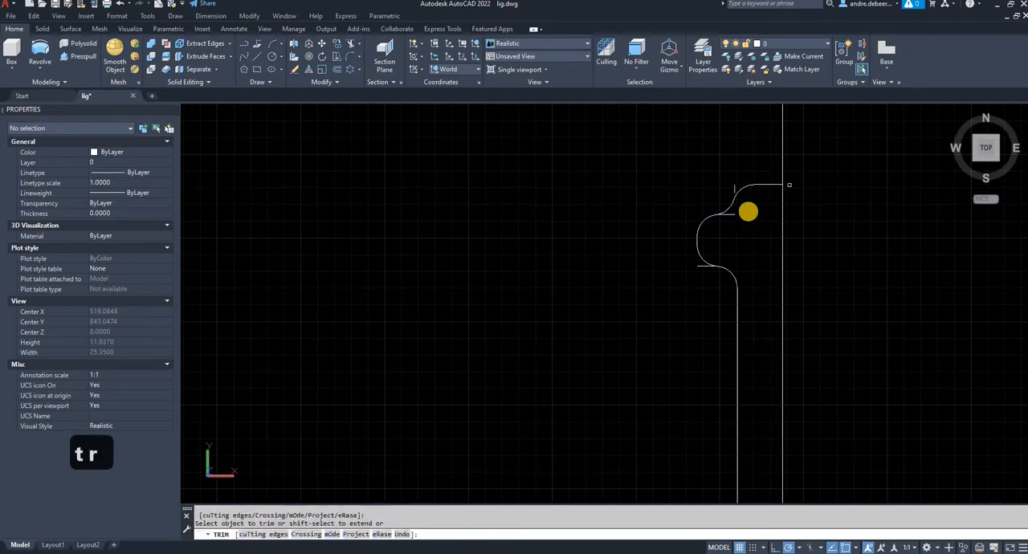
key(Escape)
- Delete the leftover horizontal and vertical line stubs beside the rounded neck above the disc
click(727, 214)
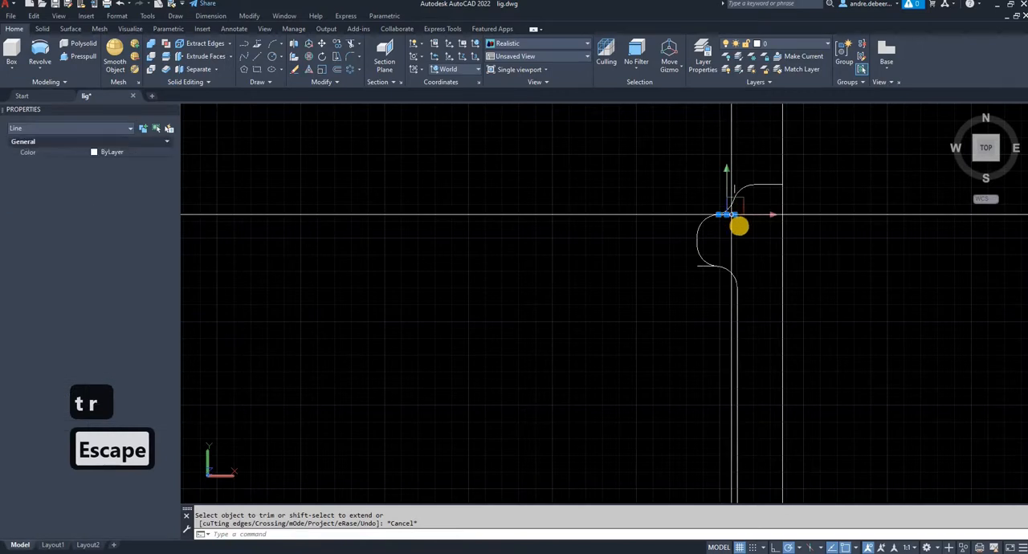
key(Delete)
scroll(707, 193, up, 5)
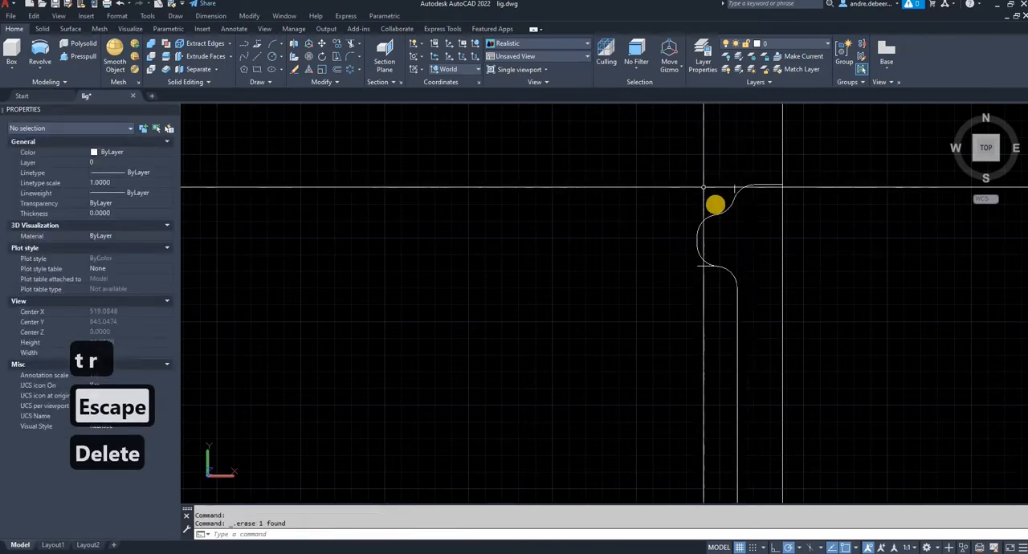
scroll(842, 111, up, 3)
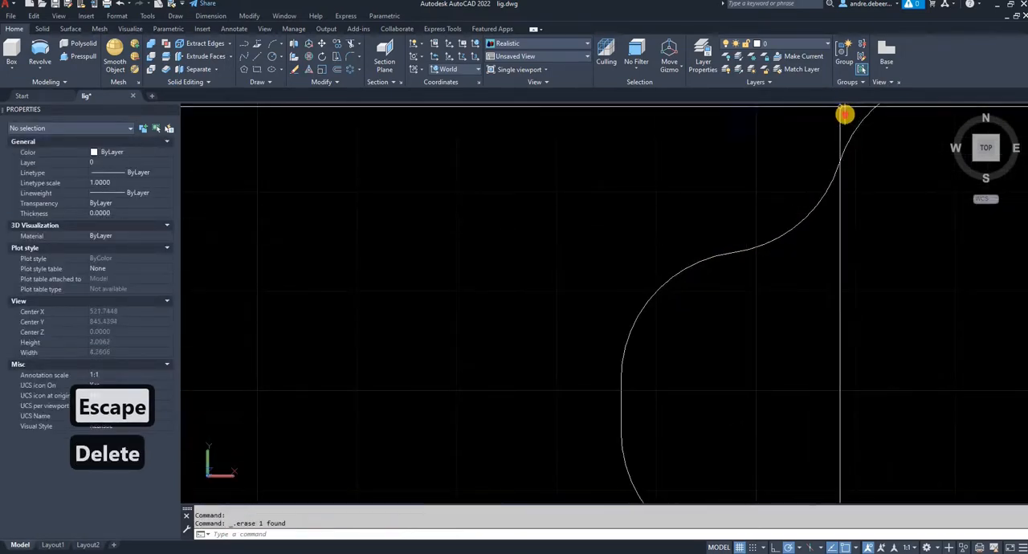
click(850, 113)
click(837, 111)
key(Delete)
scroll(837, 112, down, 2)
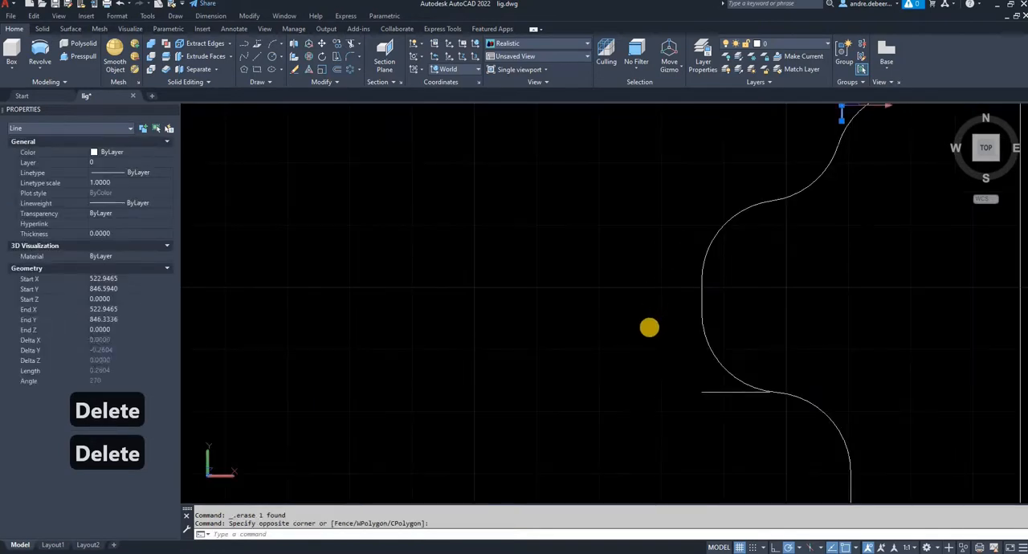
- Delete the leftover horizontal line stub under the rounded disc's outer edge
middle_drag(649, 324, 724, 393)
right_click(720, 406)
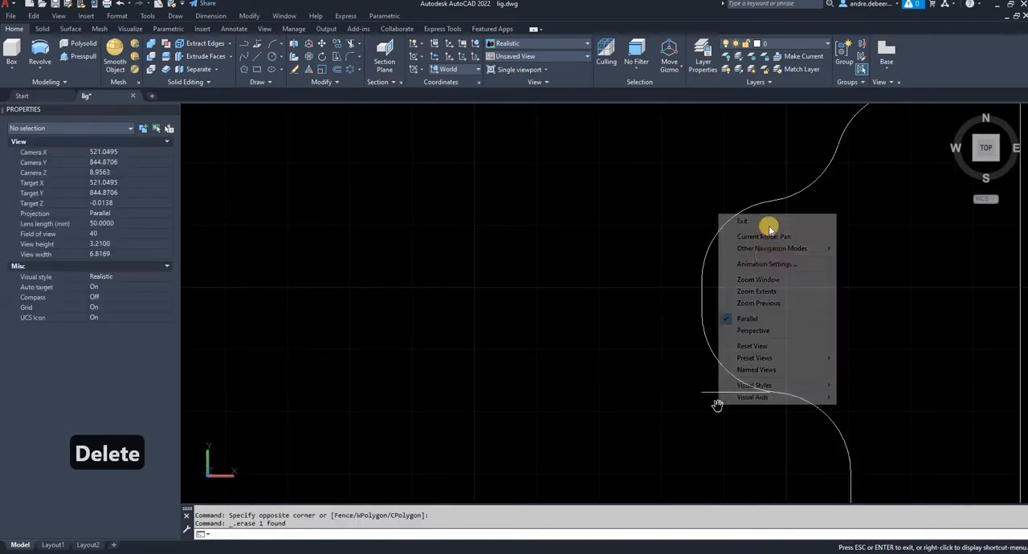
click(761, 223)
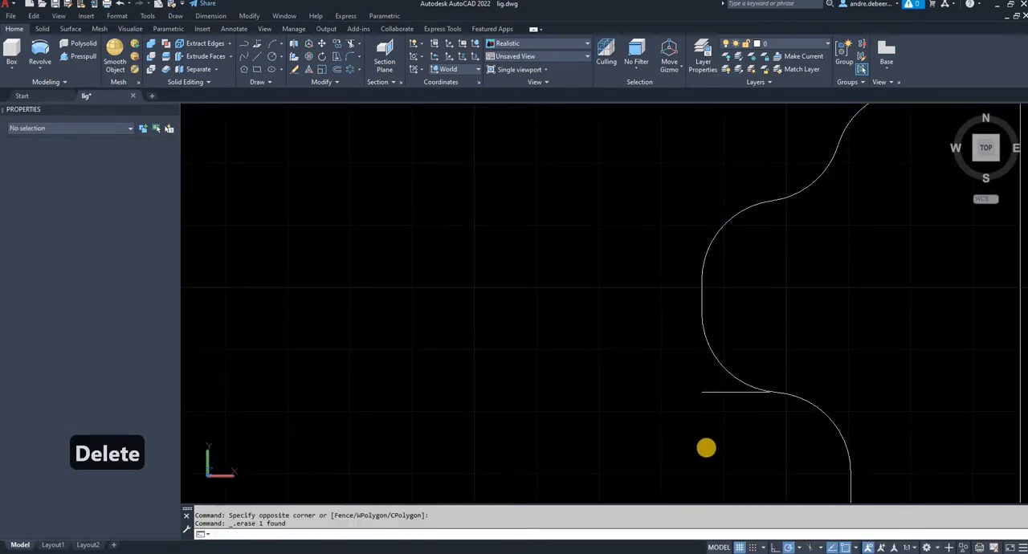
click(711, 402)
click(698, 391)
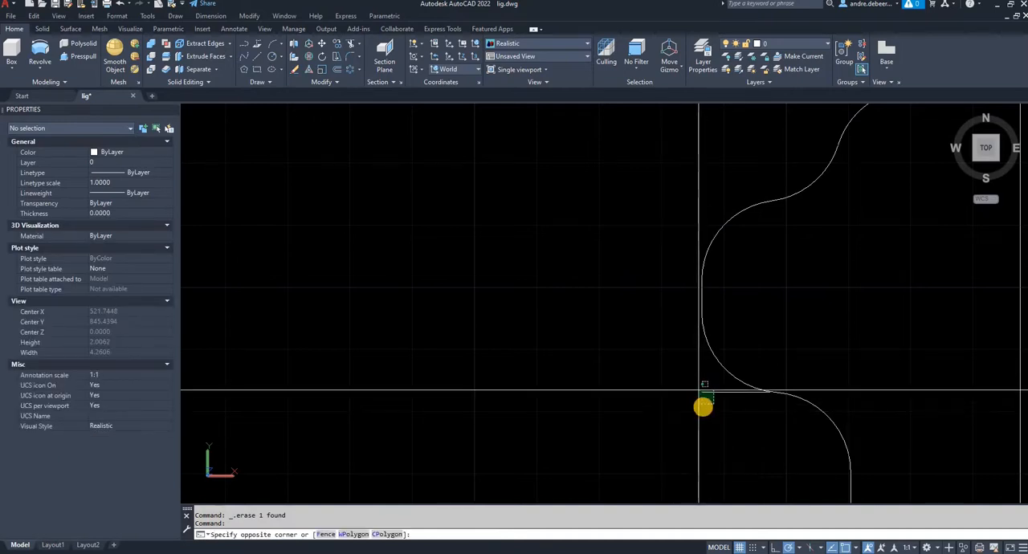
key(Delete)
- Delete the short horizontal construction line crossing the thin rod and the axis below the disc
scroll(699, 390, down, 2)
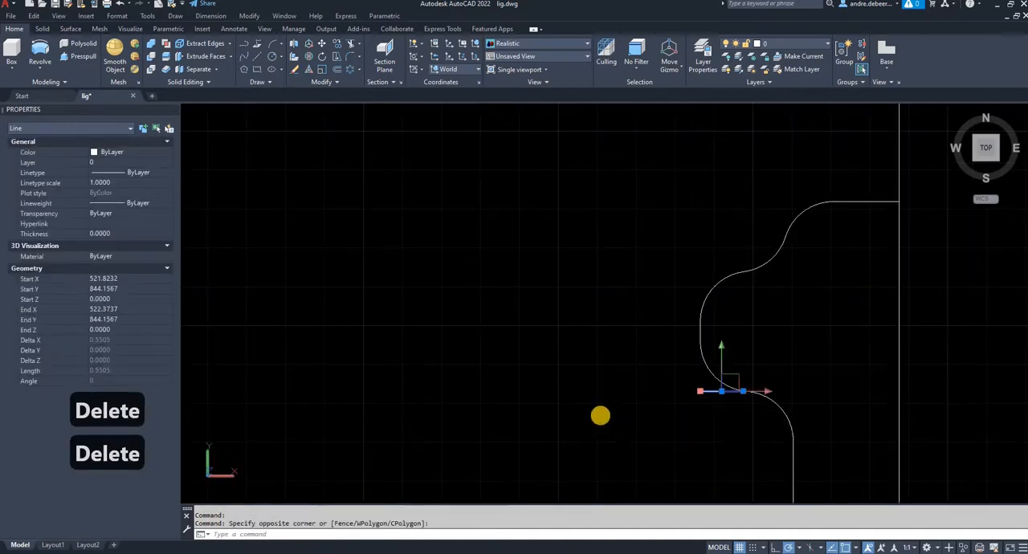
scroll(615, 418, down, 5)
middle_drag(604, 405, 560, 180)
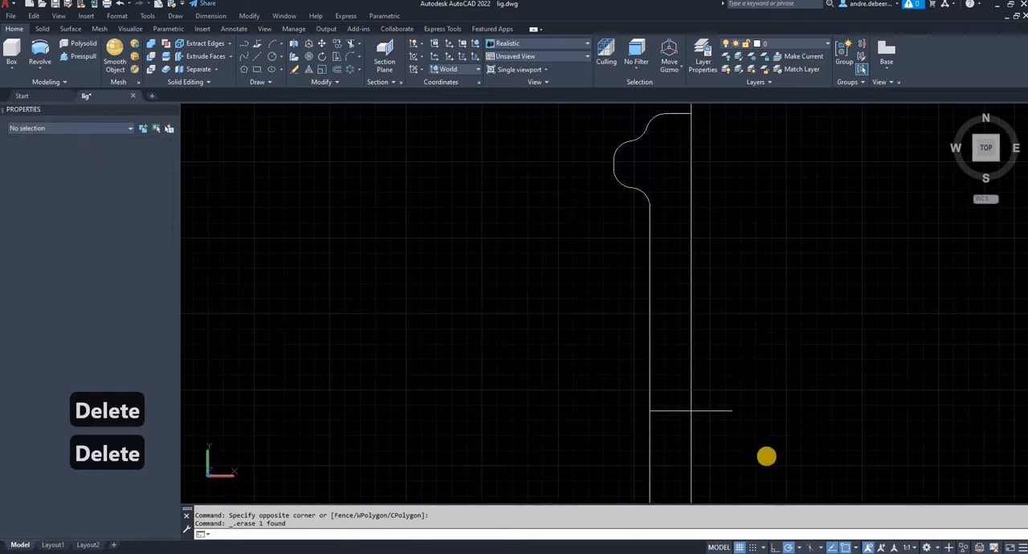
click(784, 470)
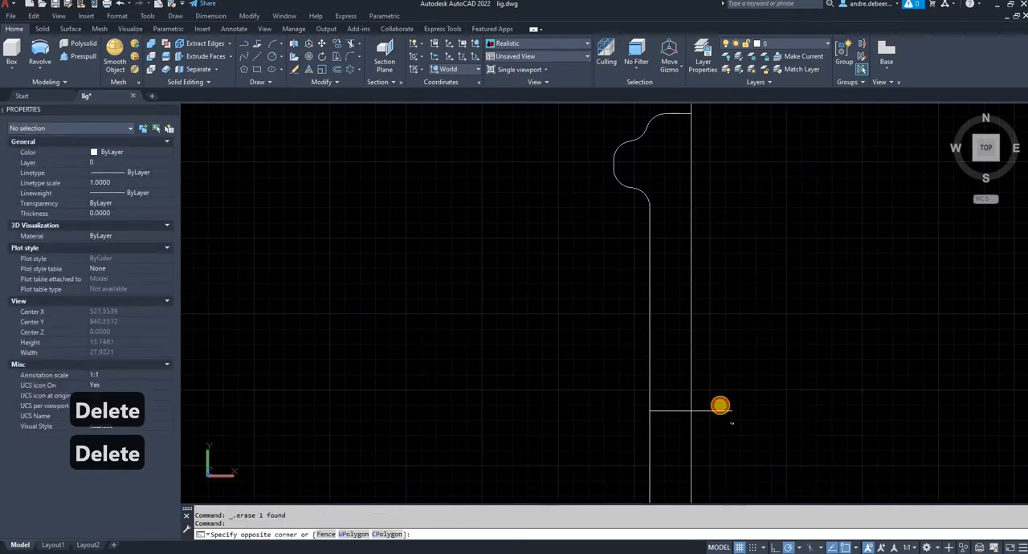
click(720, 405)
key(Delete)
- Delete the leftover corner arc and the horizontal line crossing the axis at the wide stem's rounded shoulder
scroll(670, 254, down, 5)
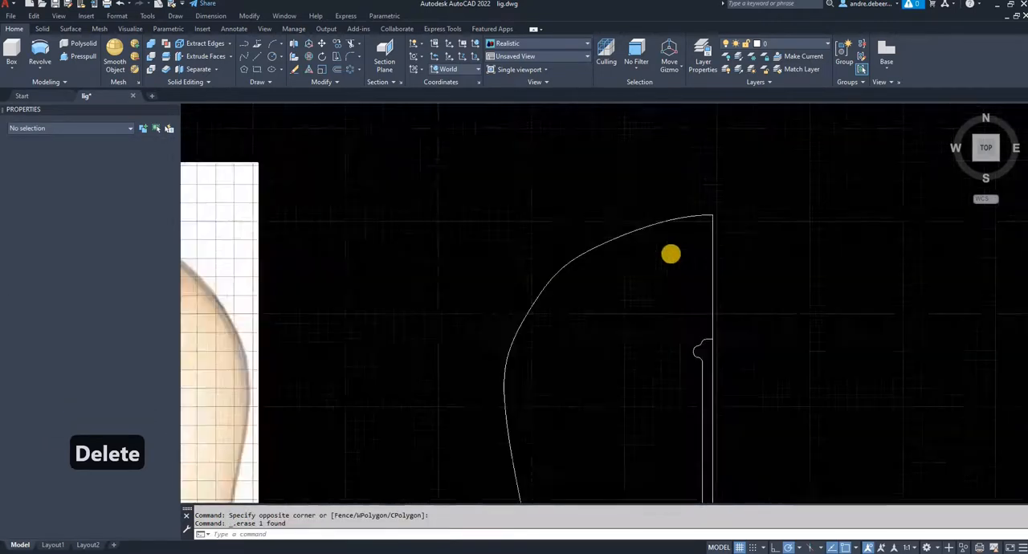
scroll(671, 254, down, 3)
middle_drag(707, 381, 667, 253)
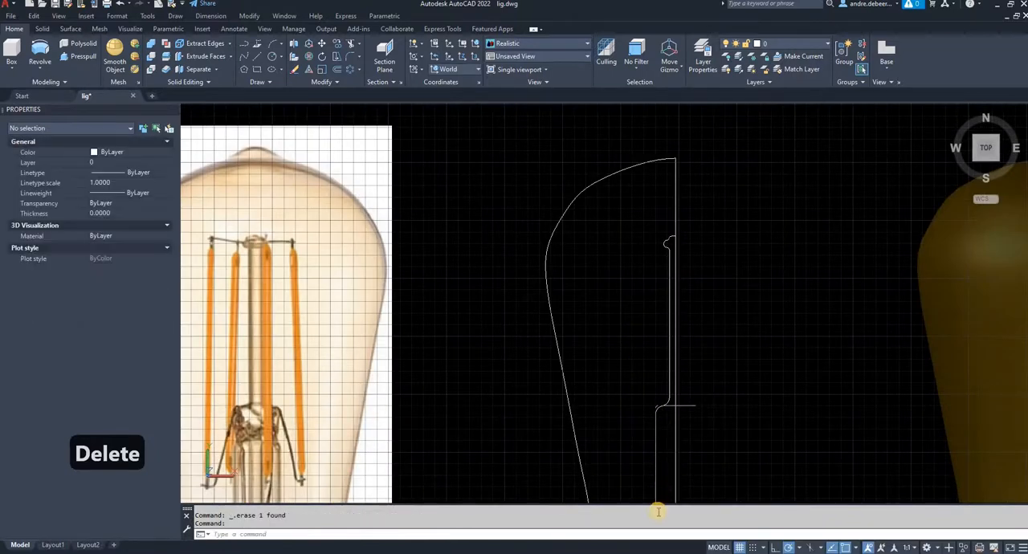
scroll(635, 385, up, 7)
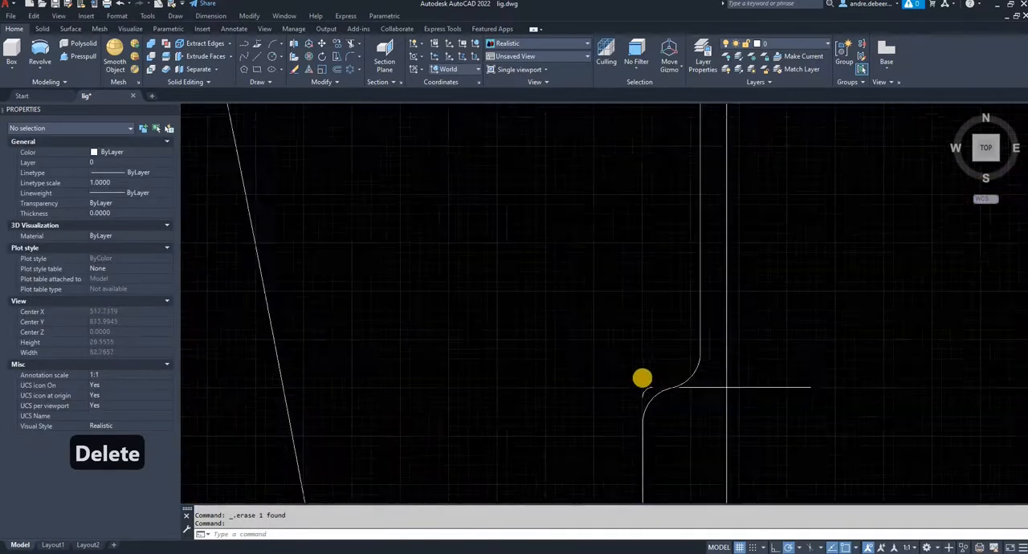
scroll(635, 377, up, 2)
click(680, 392)
click(650, 385)
key(Delete)
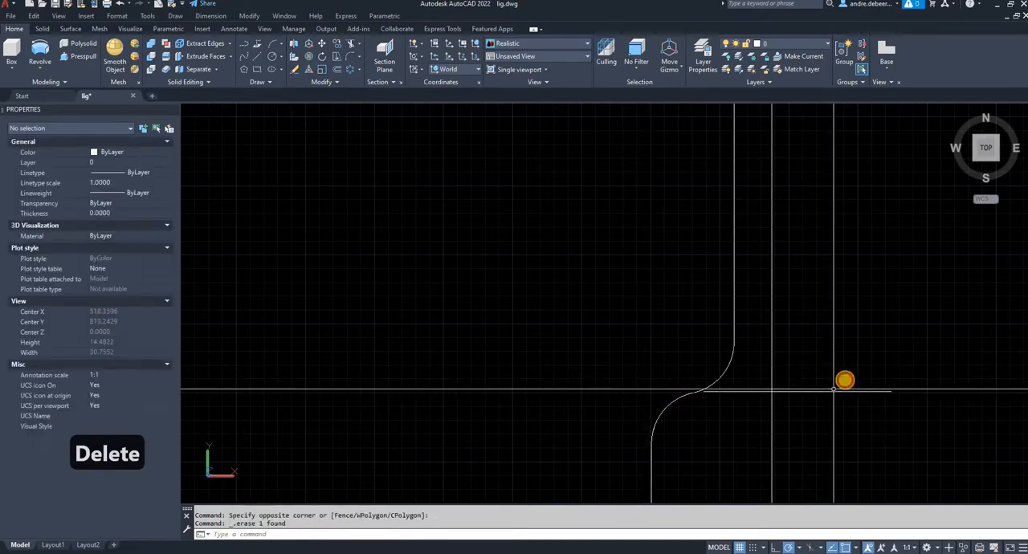
click(845, 383)
click(837, 392)
key(Delete)
- Join all lines and arcs of the stem's half profile, from the wide base to the disc's top, into one polyline
scroll(838, 406, down, 4)
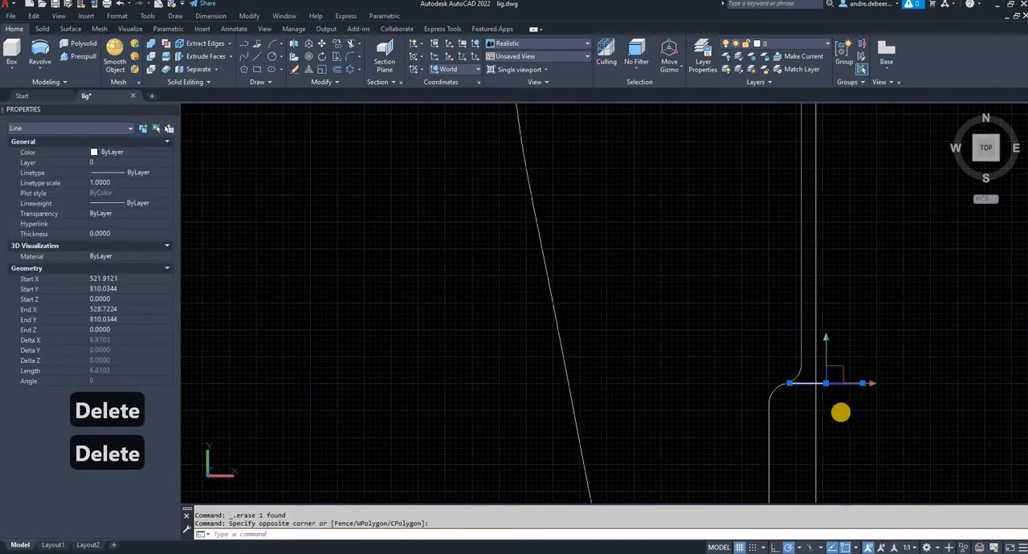
middle_drag(841, 412, 671, 274)
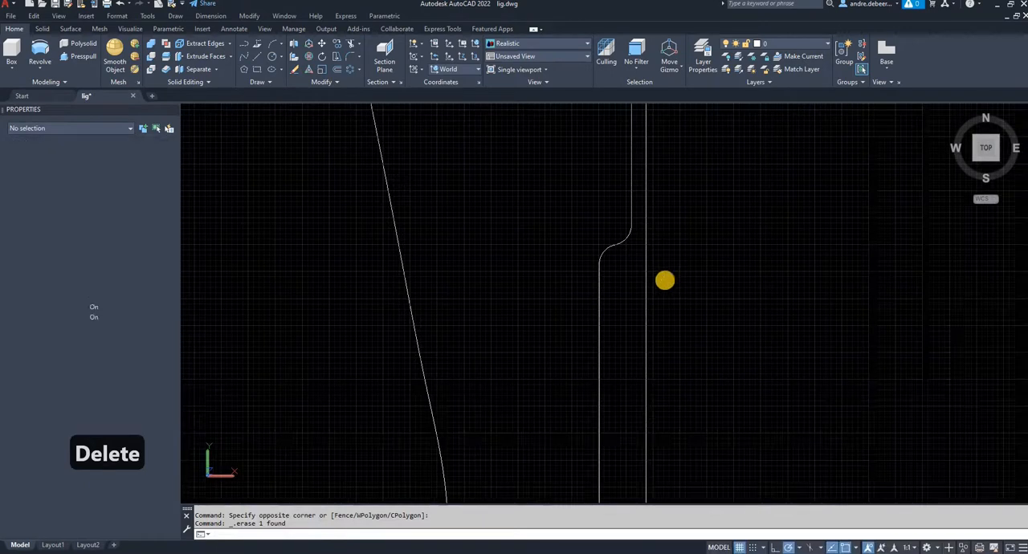
scroll(665, 280, down, 2)
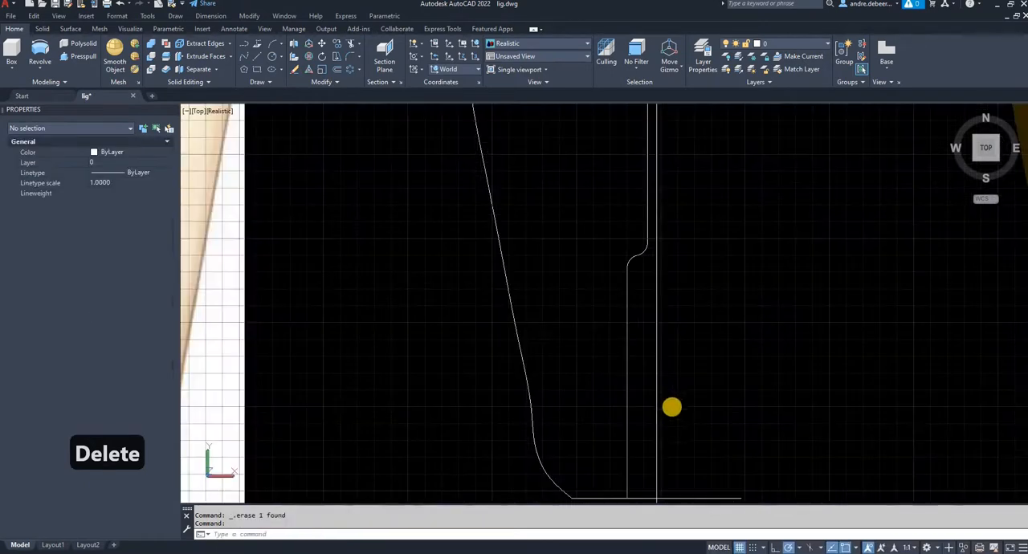
click(650, 271)
click(589, 225)
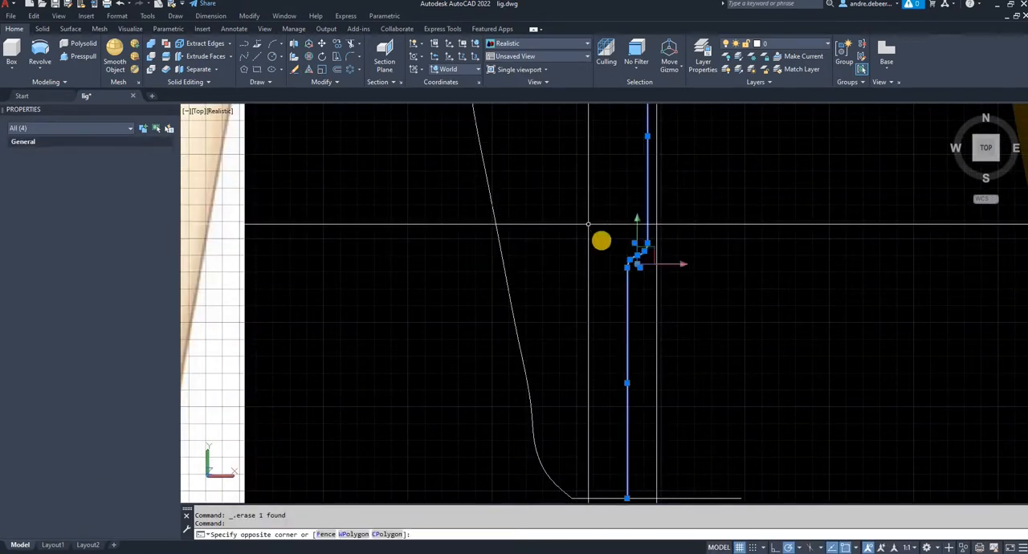
middle_drag(590, 226, 598, 344)
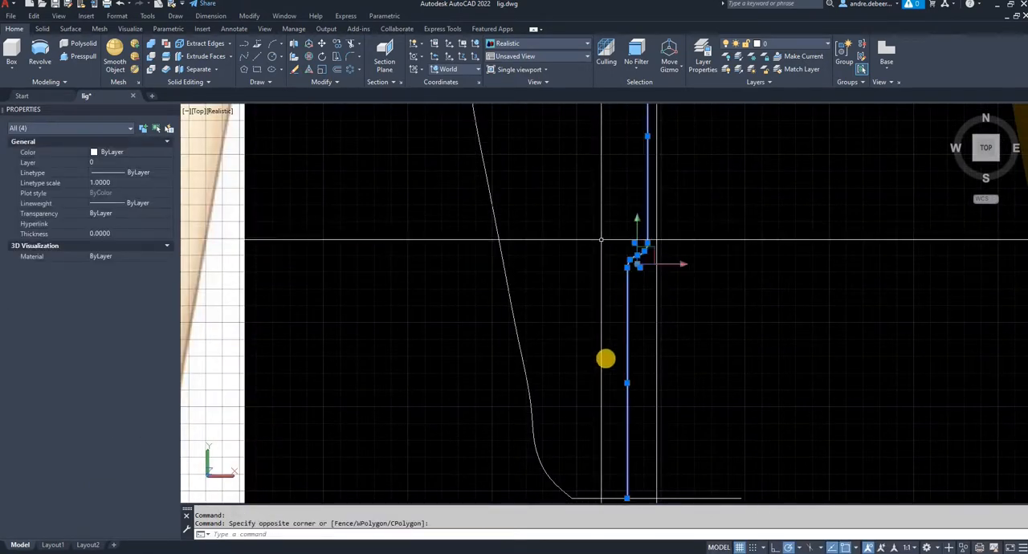
click(618, 113)
click(724, 168)
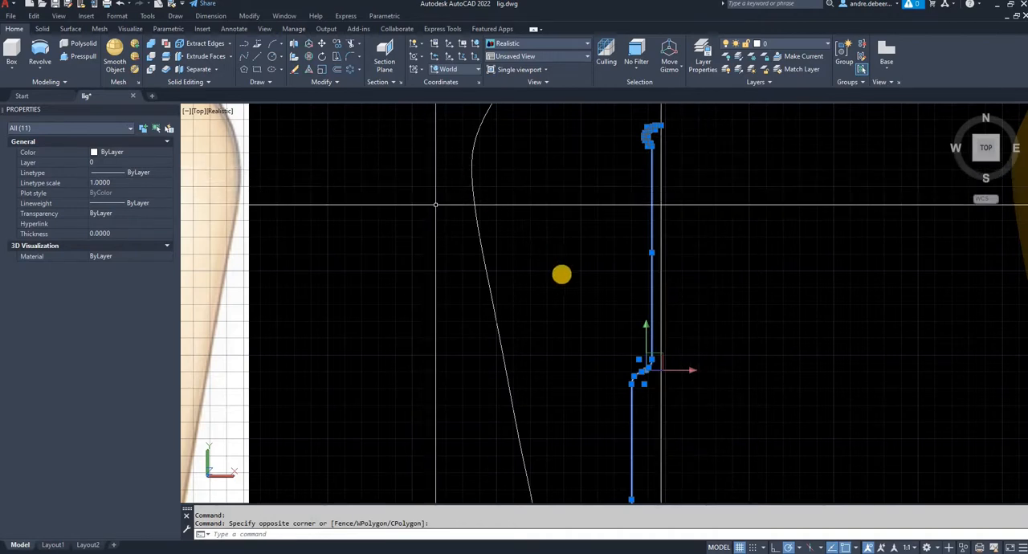
scroll(591, 344, down, 2)
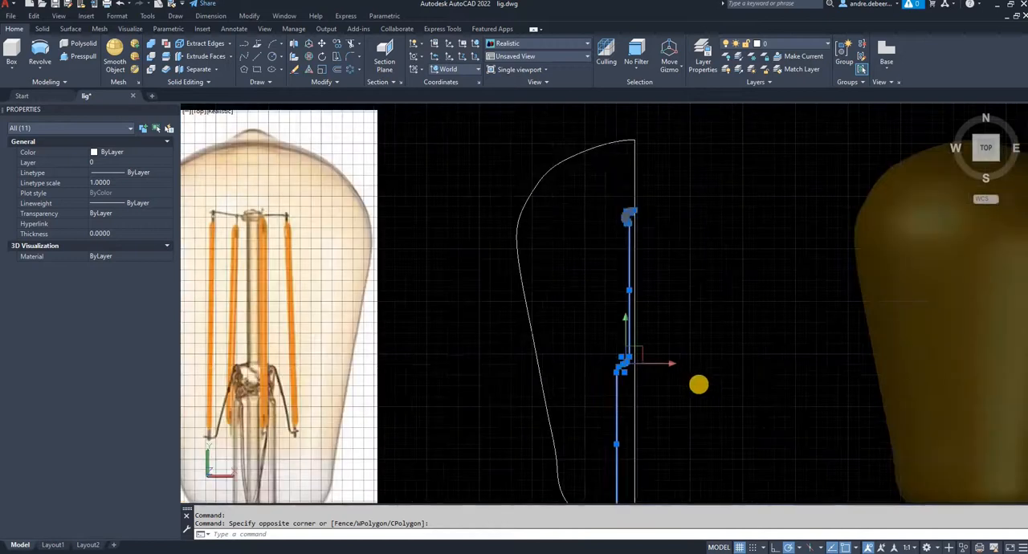
shift+middle_drag(681, 372, 646, 298)
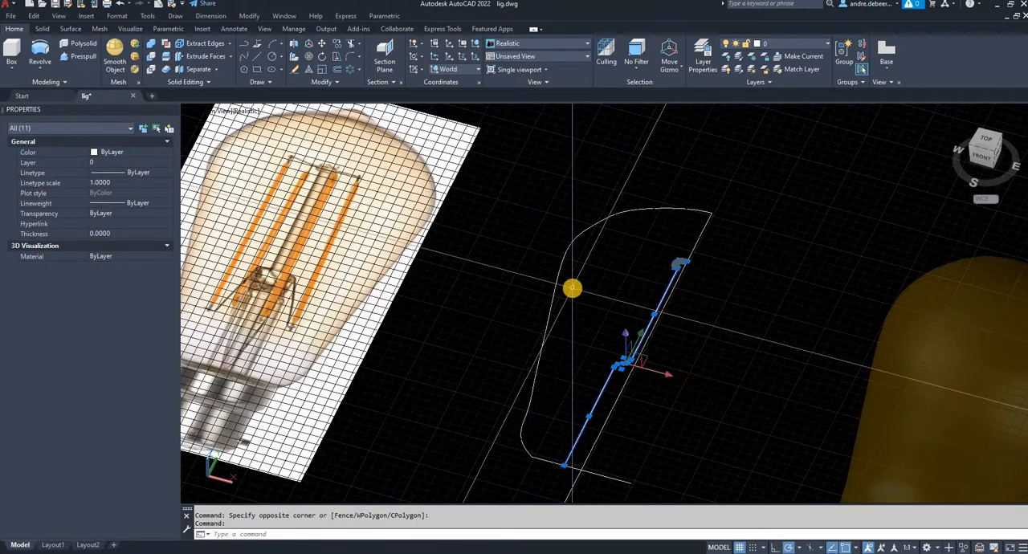
key(Return)
key(Return)
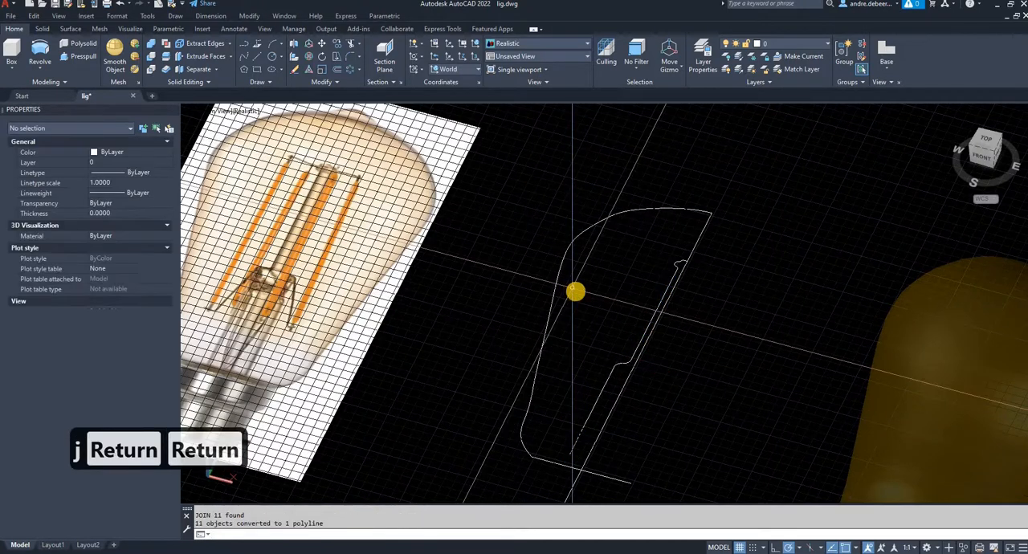
key(Escape)
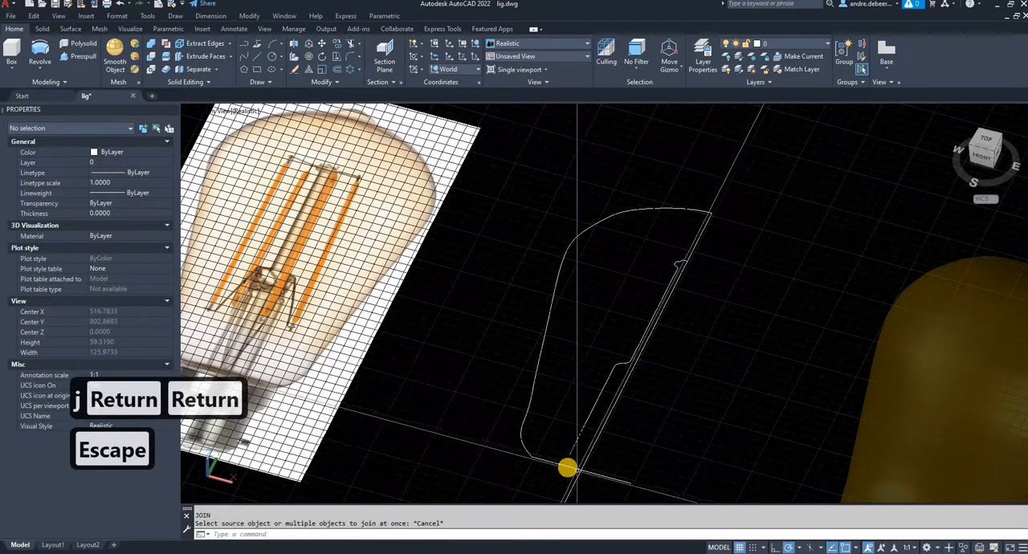
- Draw a line along the base from the stem profile's lower end to the bulb axis
scroll(568, 466, up, 3)
text(l)
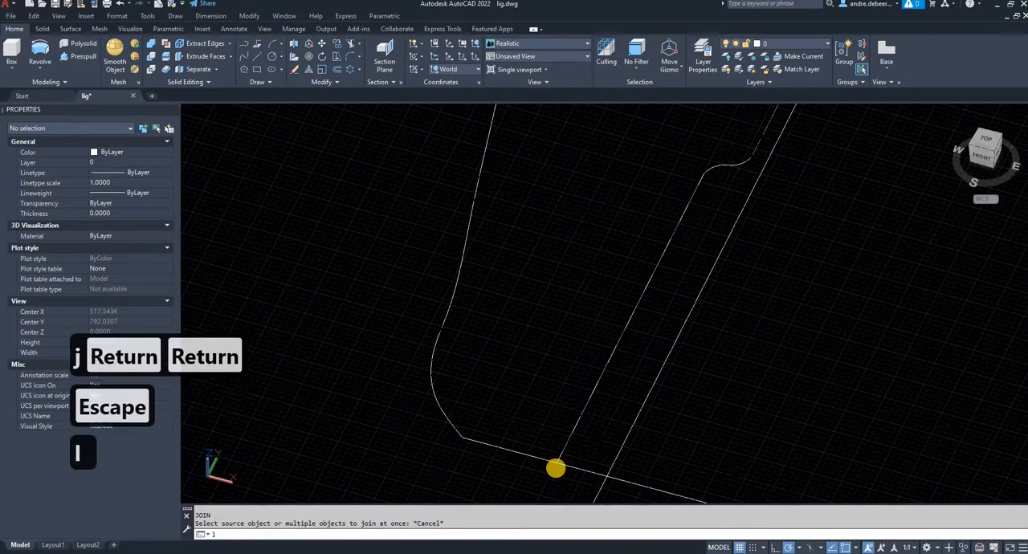
key(space)
click(557, 463)
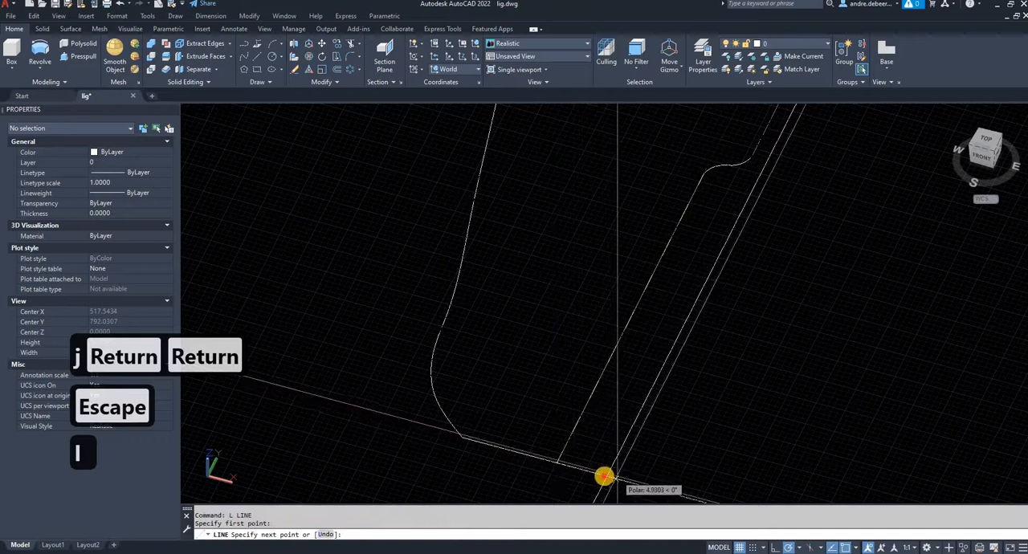
click(606, 474)
key(Escape)
- Join the new base line with the stem's half-profile polyline
click(539, 437)
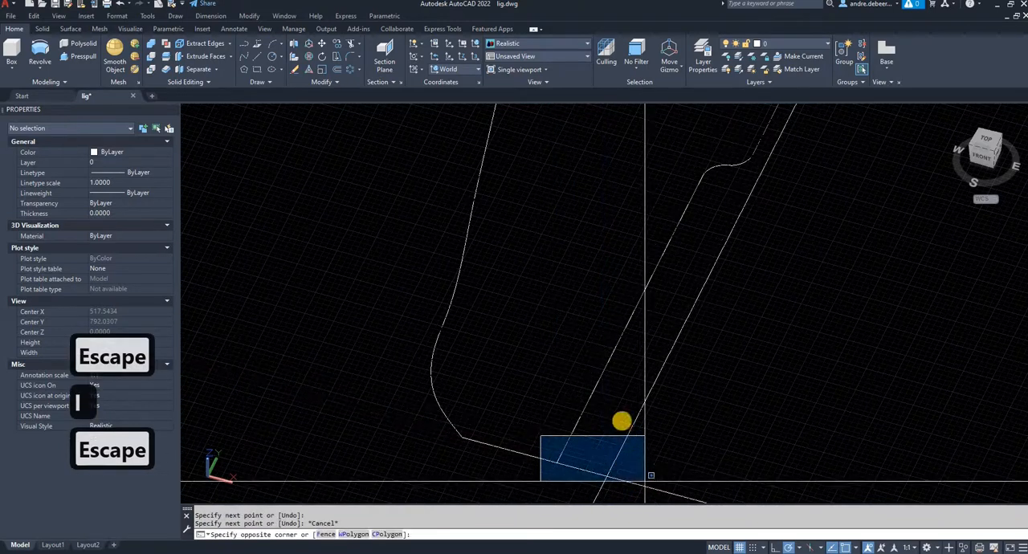
click(645, 482)
click(610, 389)
click(586, 360)
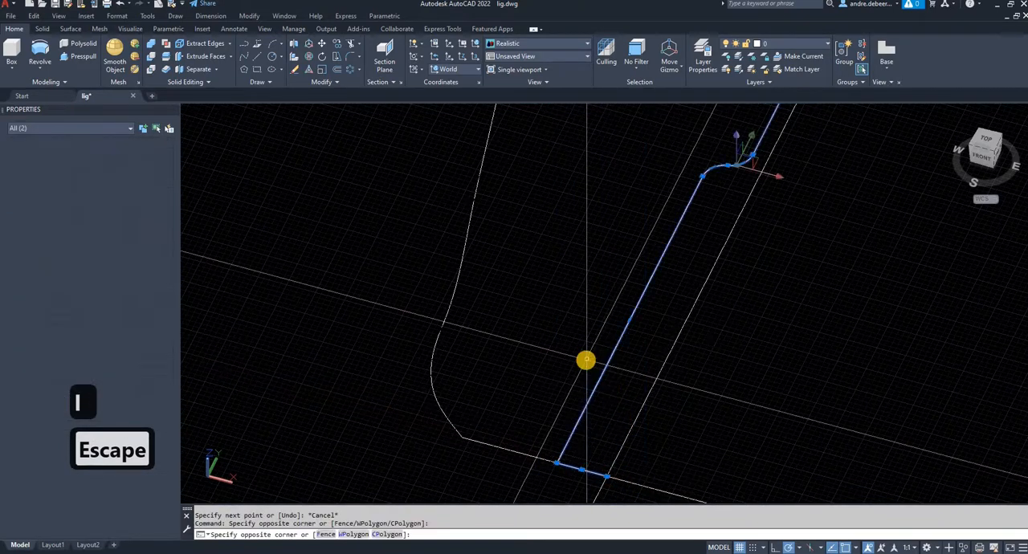
text(j)
key(Return)
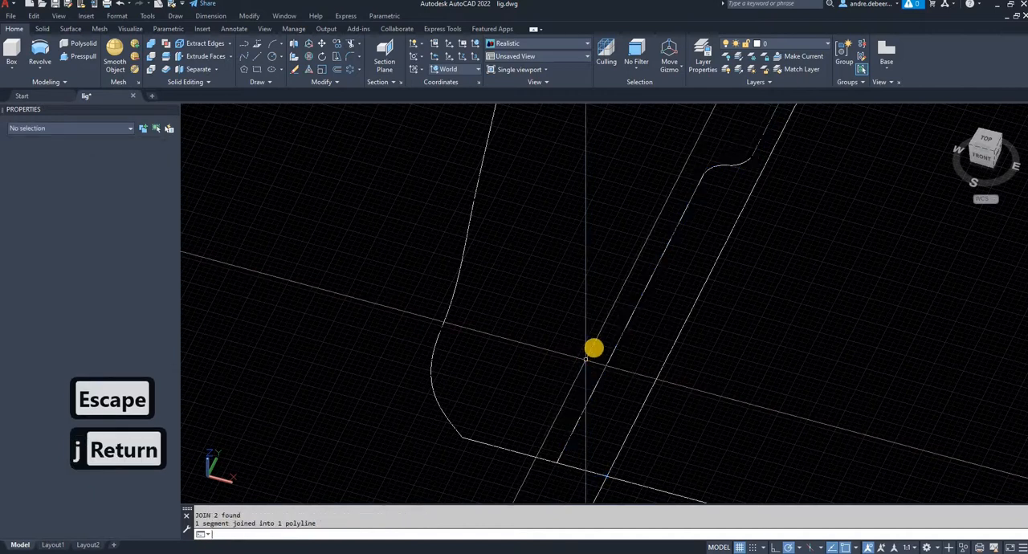
- Revolve the joined stem profile 360 degrees around the bulb axis into a solid
scroll(593, 348, down, 4)
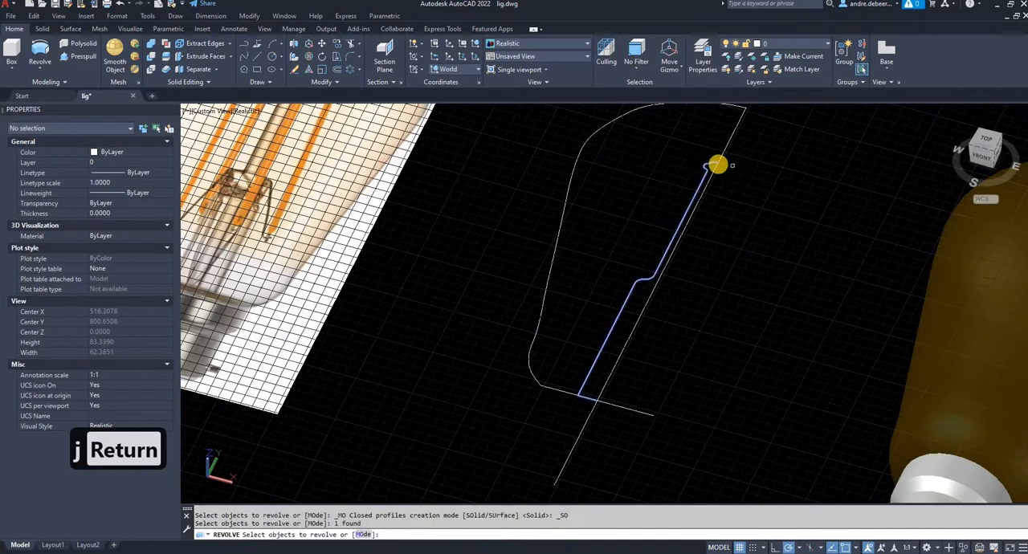
right_click(718, 165)
click(704, 189)
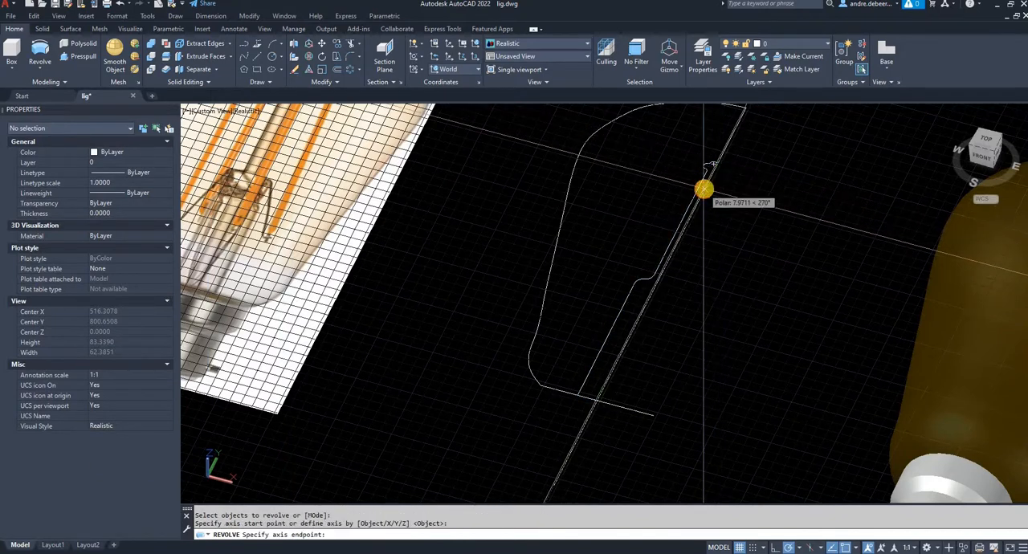
click(704, 189)
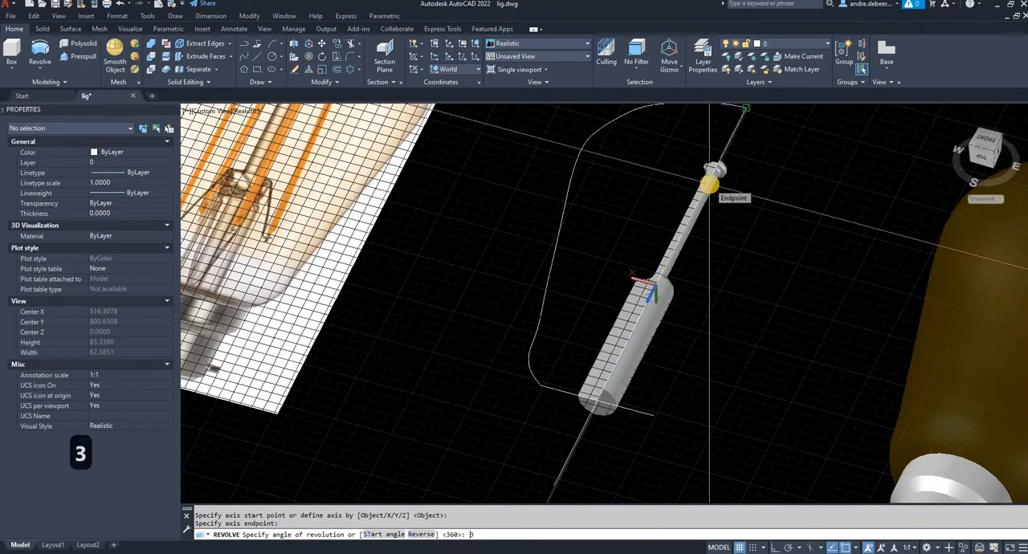
key(Return)
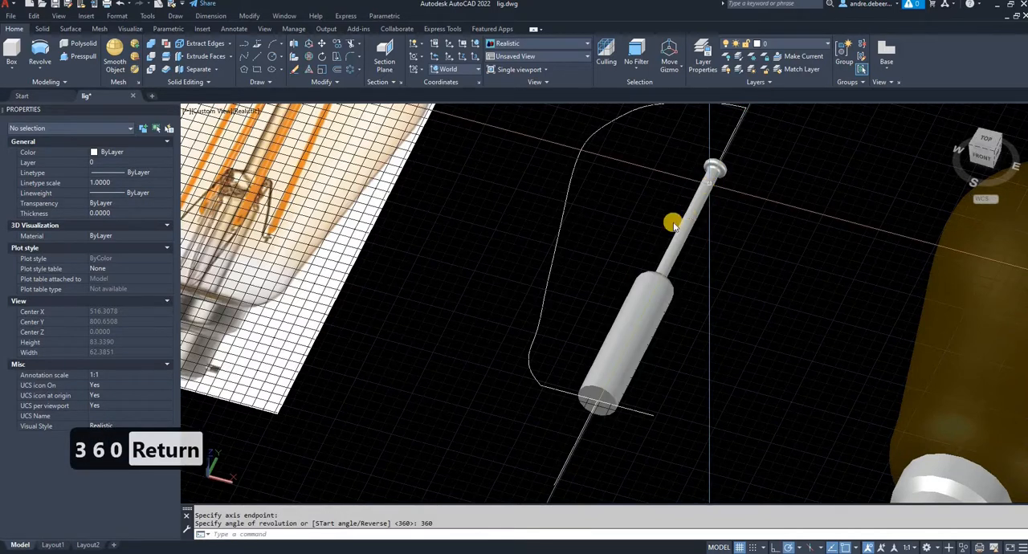
right_click(709, 184)
click(638, 223)
click(642, 226)
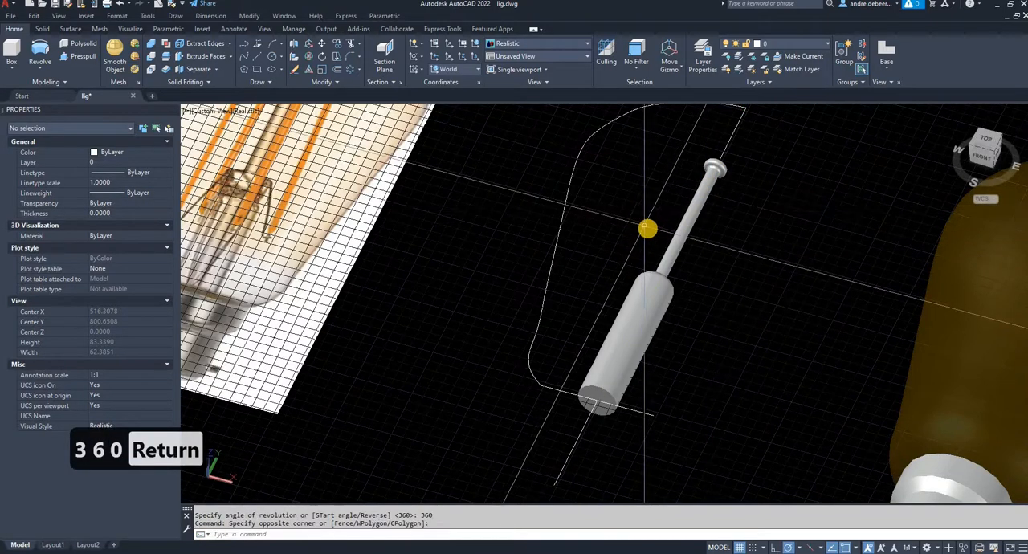
shift+middle_drag(648, 228, 665, 344)
scroll(562, 312, down, 3)
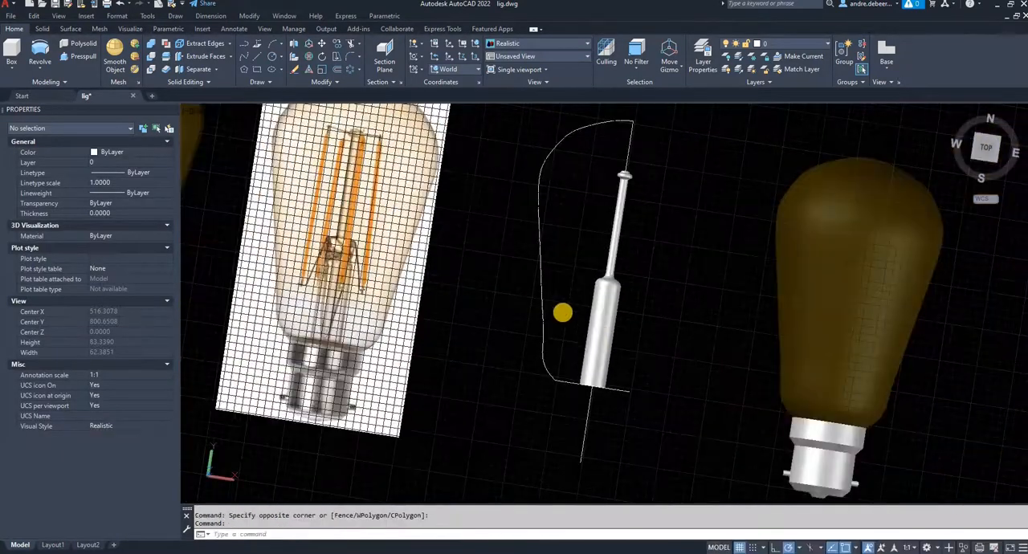
middle_drag(548, 307, 562, 312)
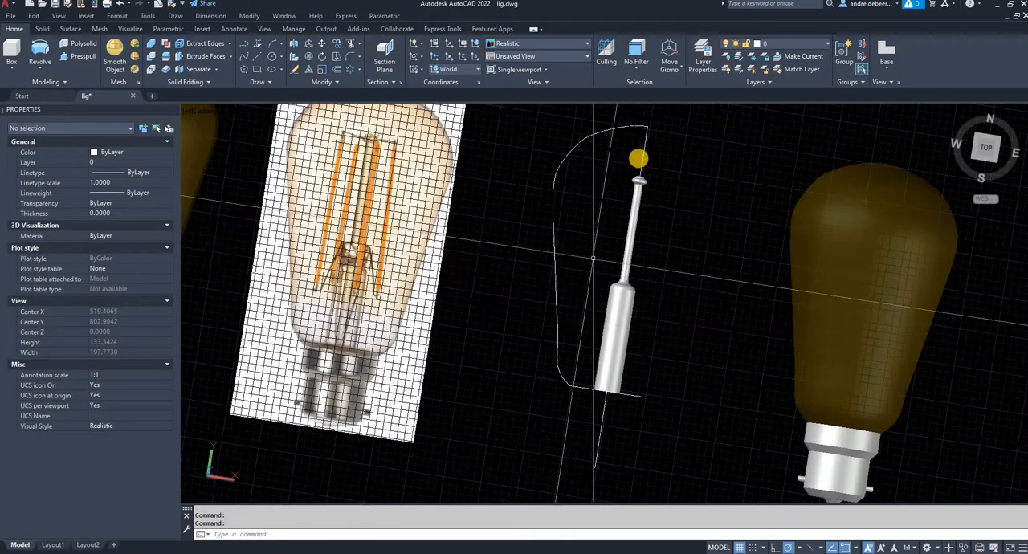
scroll(632, 156, up, 3)
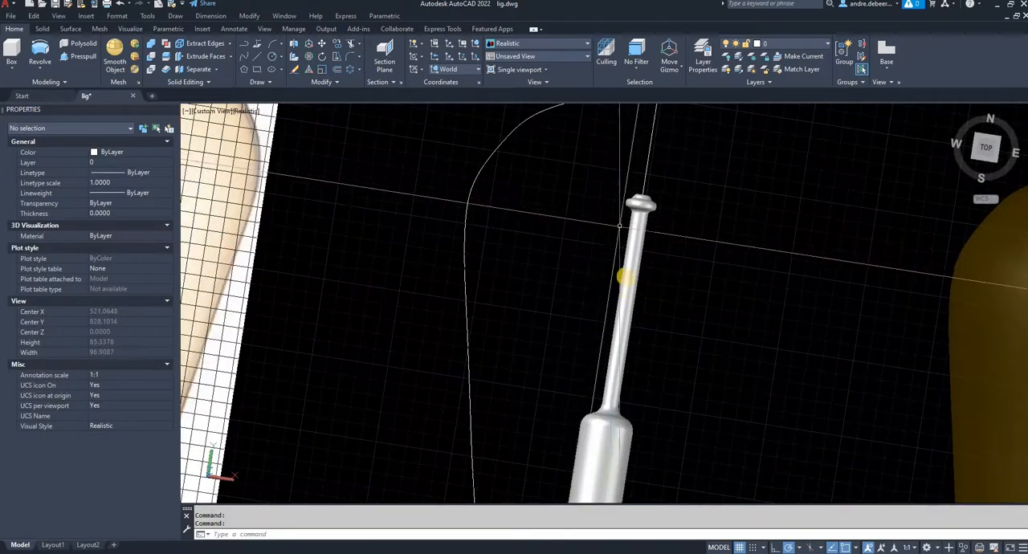
click(636, 199)
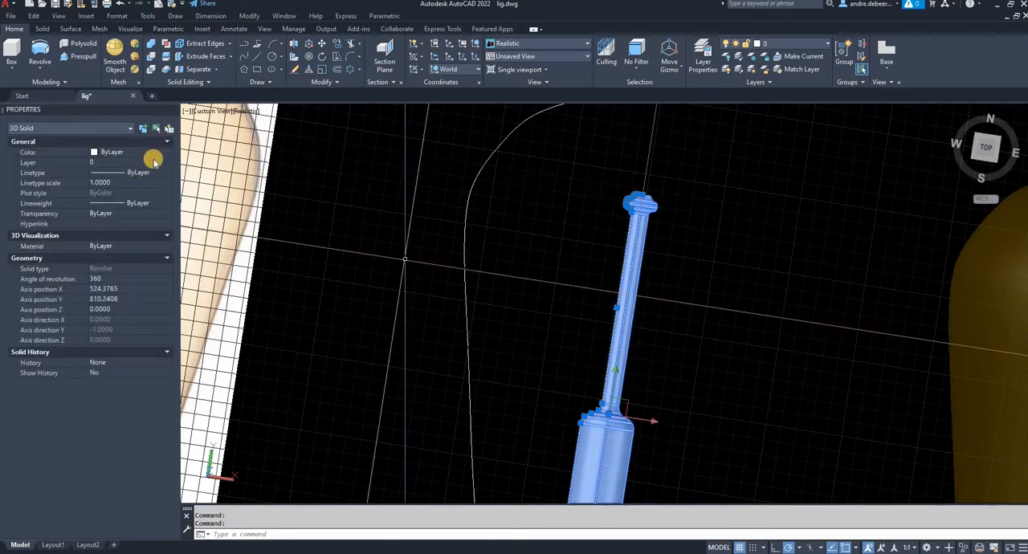
key(Escape)
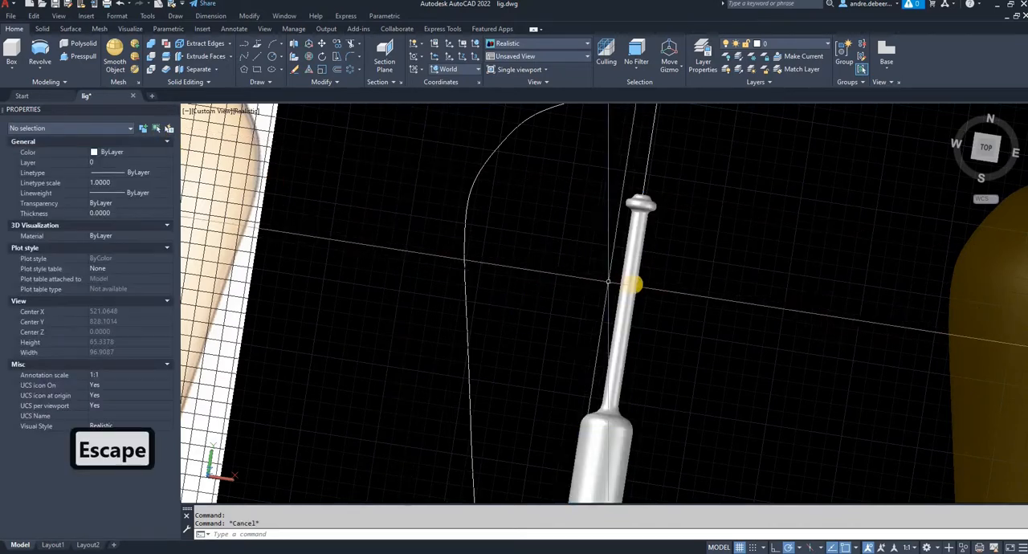
click(632, 283)
key(Escape)
key(Escape)
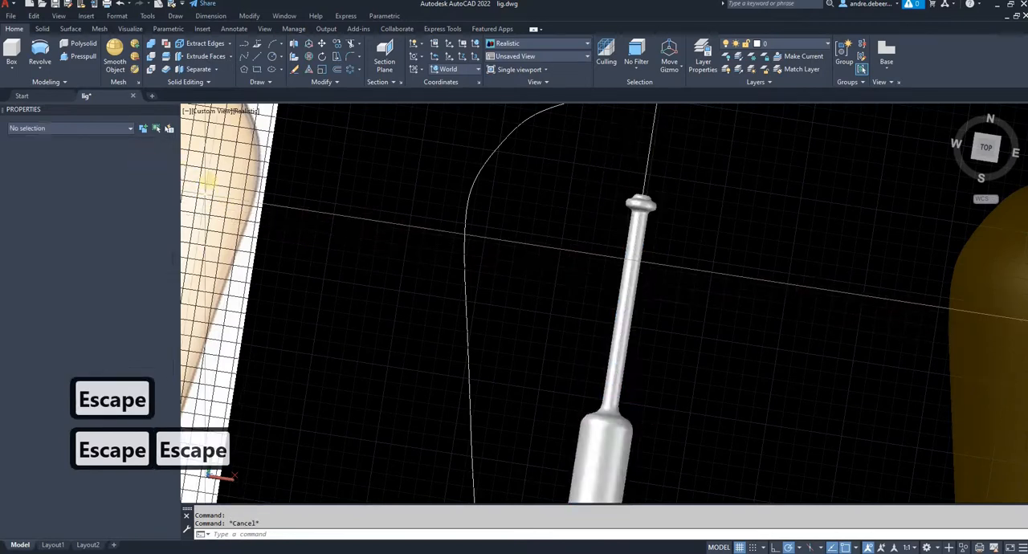
- Set the revolved stem solid's color to Color 141 and its transparency to 60
click(640, 258)
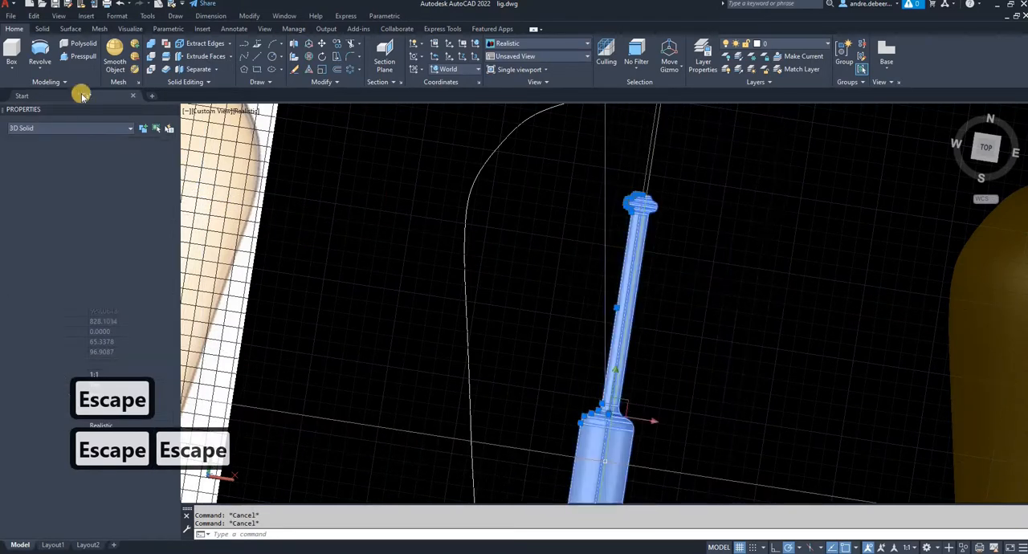
click(168, 153)
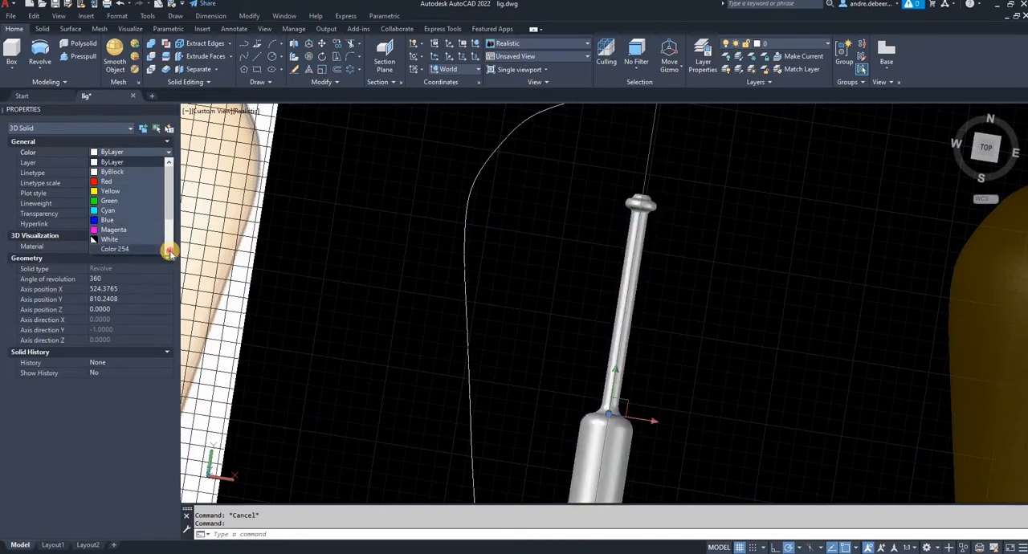
click(169, 251)
scroll(131, 238, down, 1)
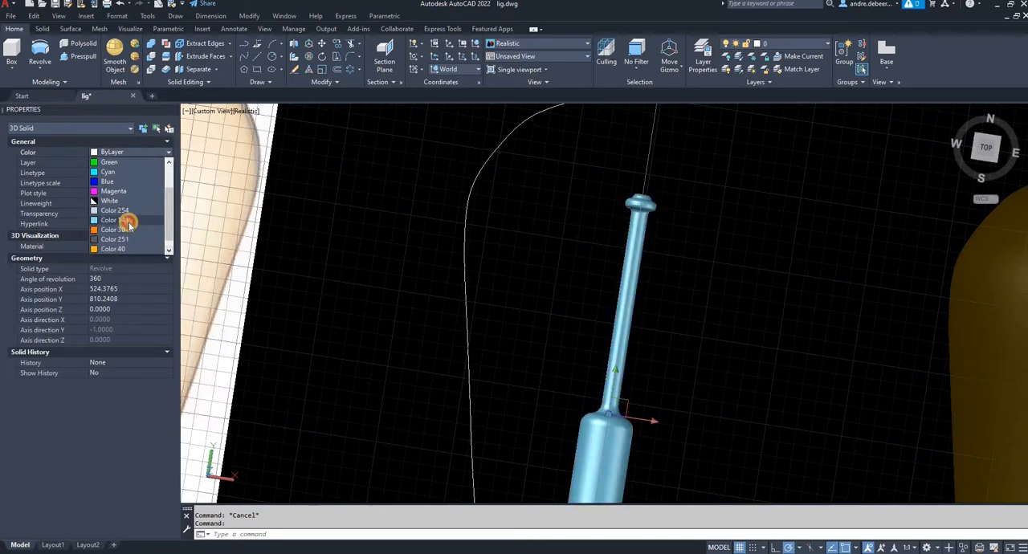
click(489, 250)
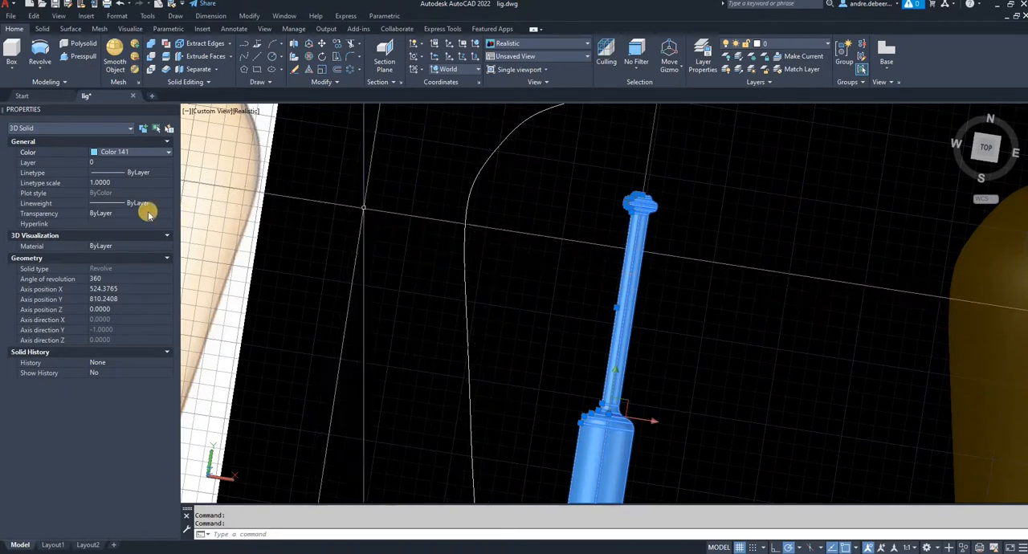
click(122, 212)
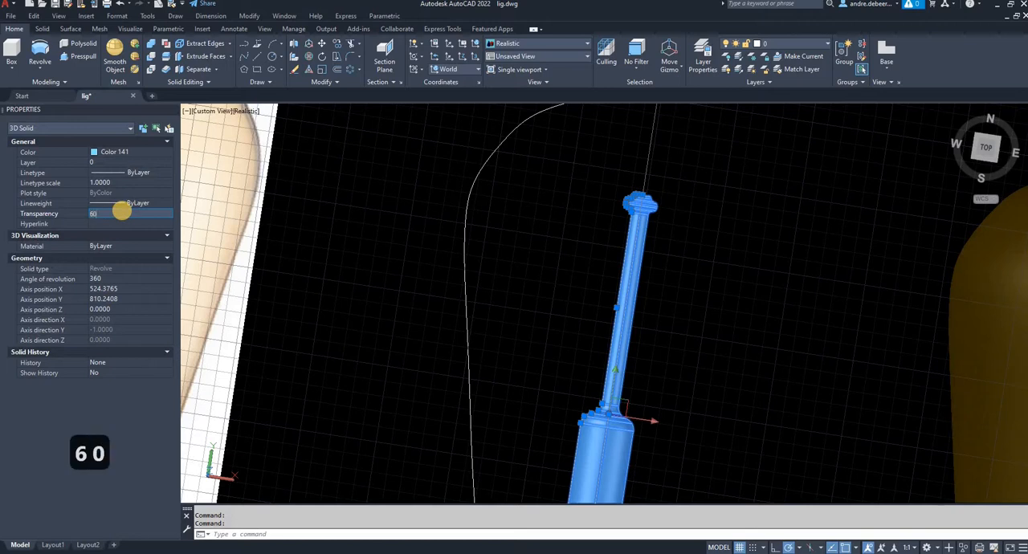
key(Return)
key(Escape)
key(Escape)
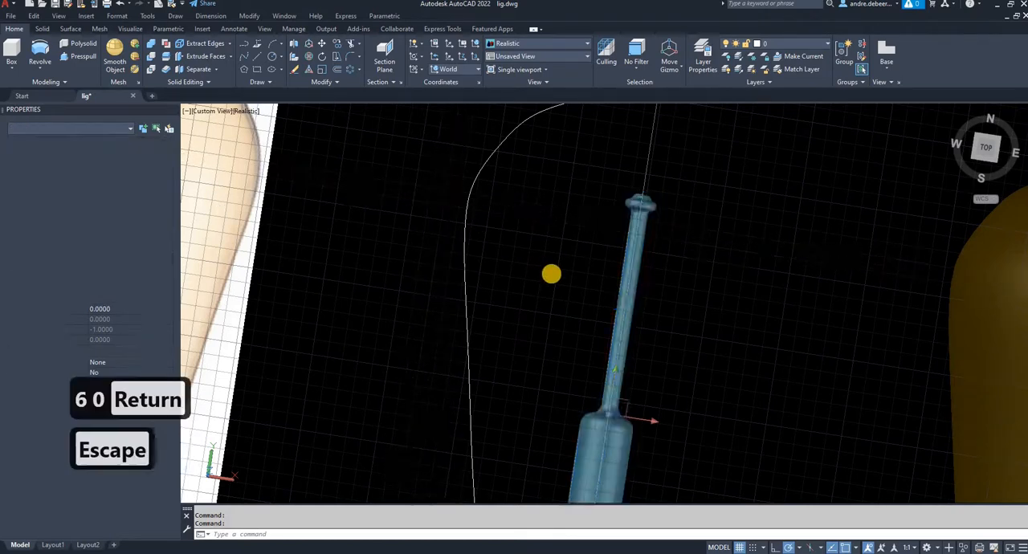
- Move the transparent stem 80 units along the positive X direction into the finished glass bulb
shift+middle_drag(481, 225, 589, 337)
shift+middle_drag(571, 303, 450, 339)
click(449, 338)
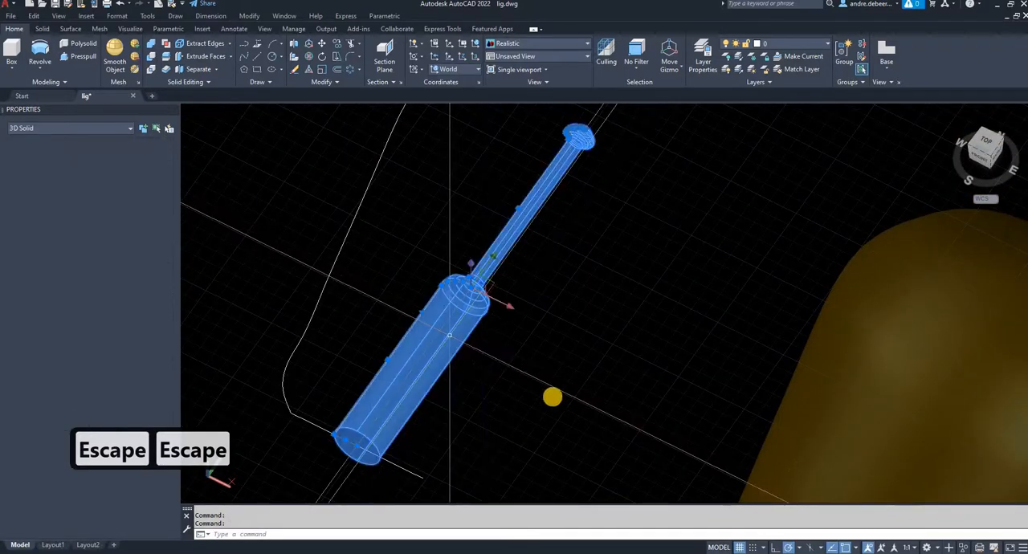
text(m)
key(space)
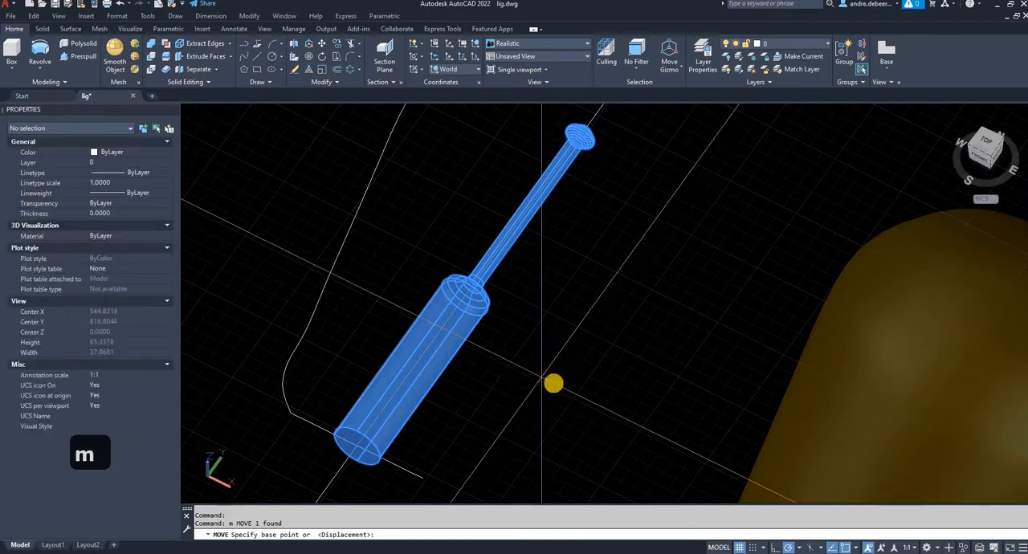
click(510, 351)
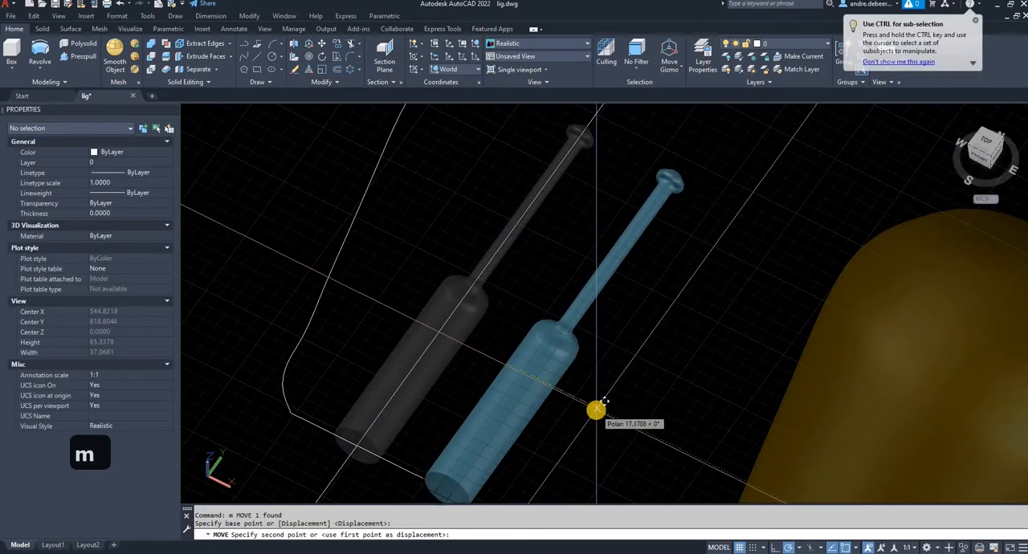
text(80)
key(Return)
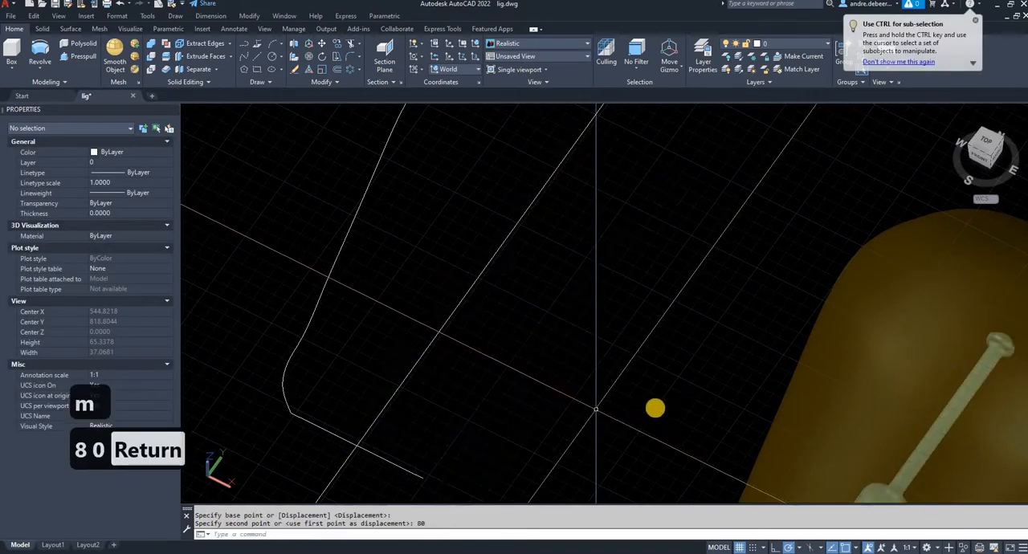
scroll(667, 383, down, 5)
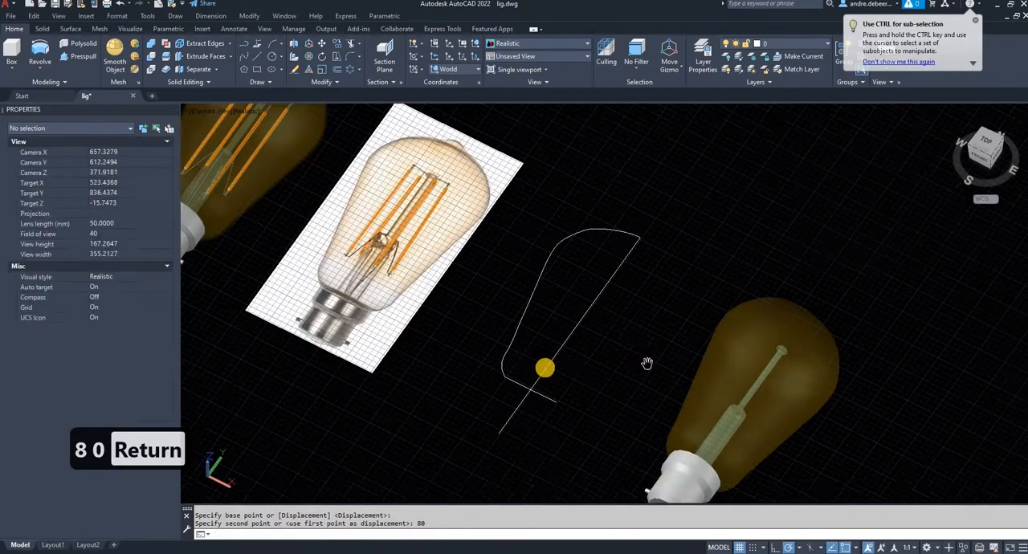
key(Escape)
key(Escape)
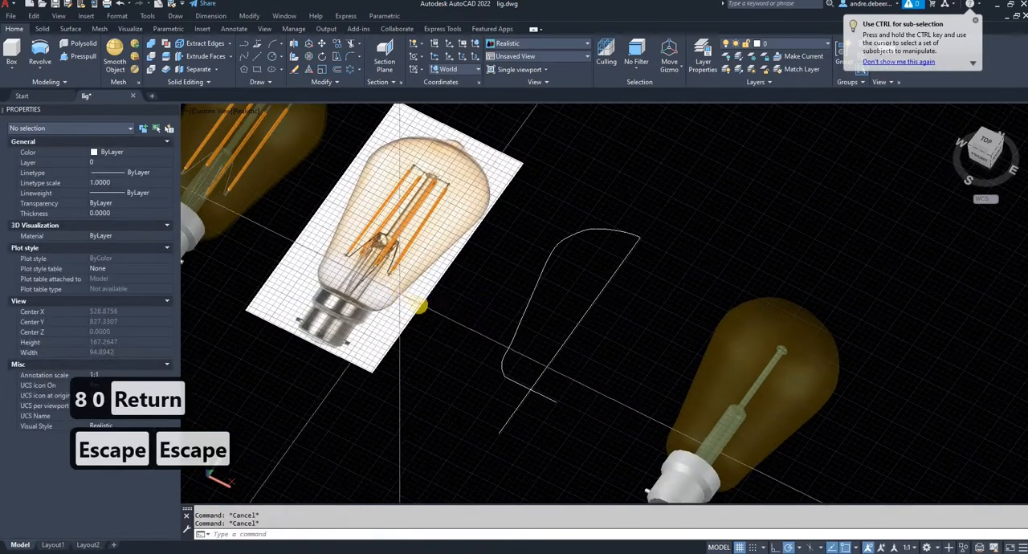
- Trace the left lead wire on the reference picture with lines from the cap's centre over the stem's shoulder to the left filament's foot
shift+middle_drag(420, 305, 372, 242)
scroll(372, 243, up, 5)
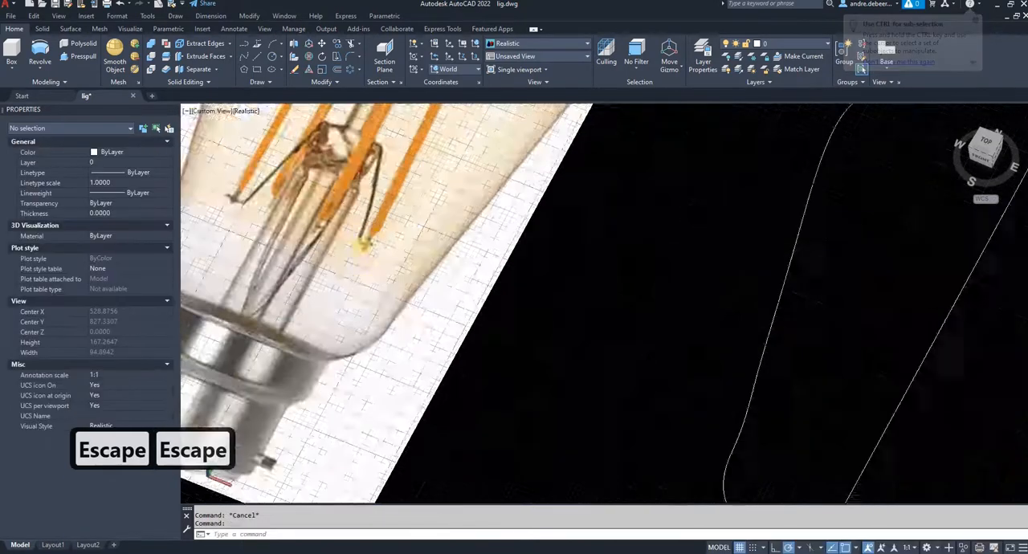
shift+middle_drag(551, 326, 654, 380)
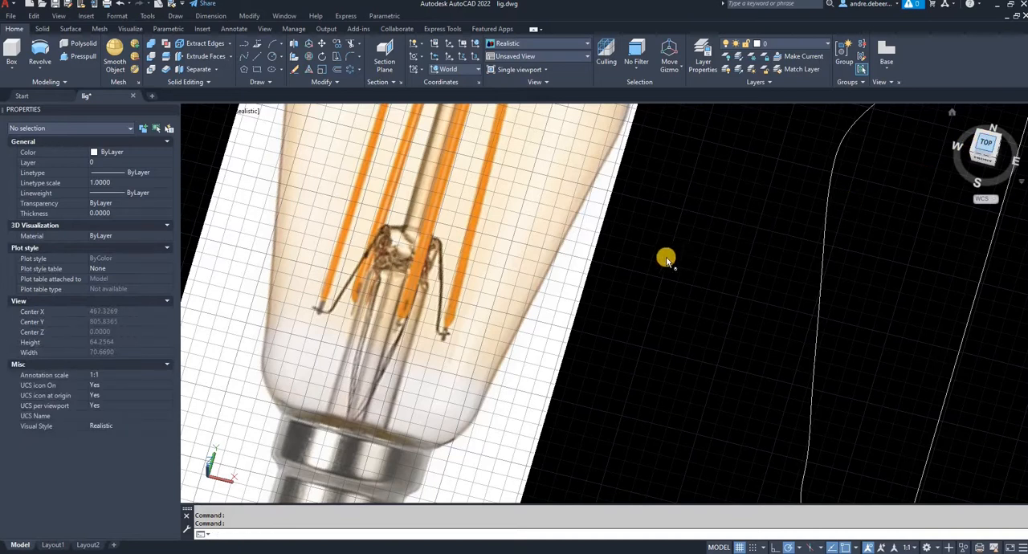
scroll(572, 300, up, 6)
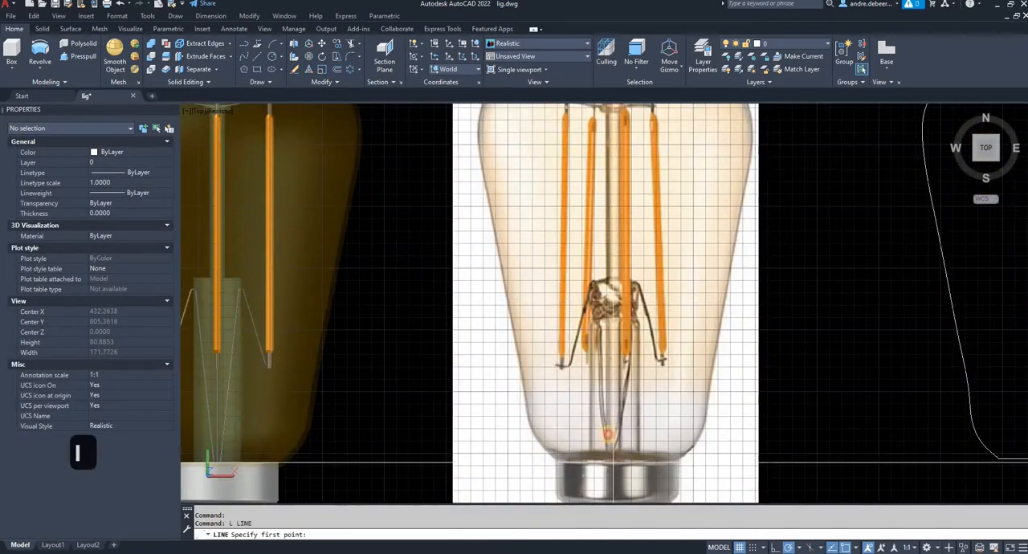
click(613, 472)
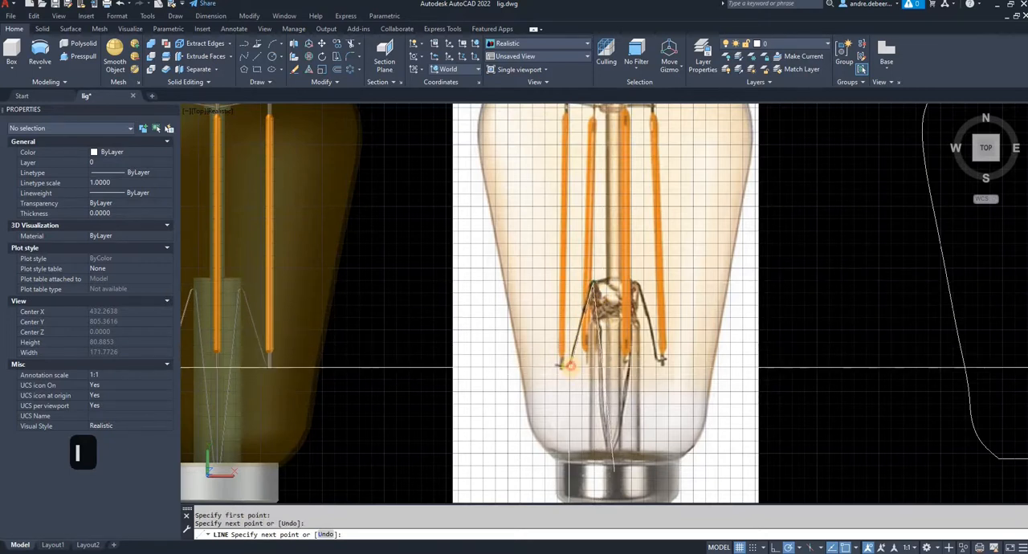
scroll(560, 367, up, 3)
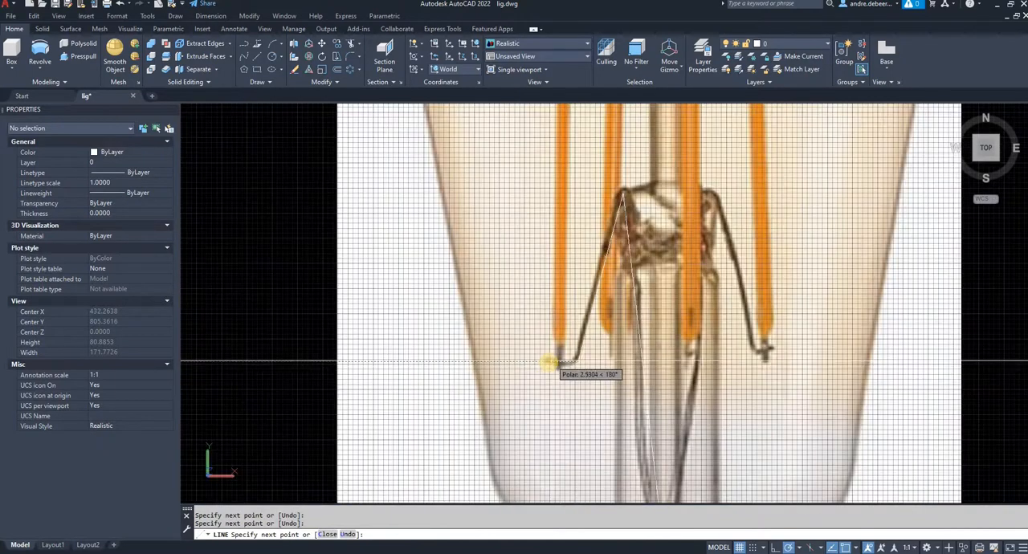
scroll(640, 211, down, 4)
- Trace the upper support wire on the reference picture with a line from the left filament's head to the central hub
mouse_move(640, 210)
middle_down()
mouse_move(585, 386)
mouse_move(588, 417)
middle_up()
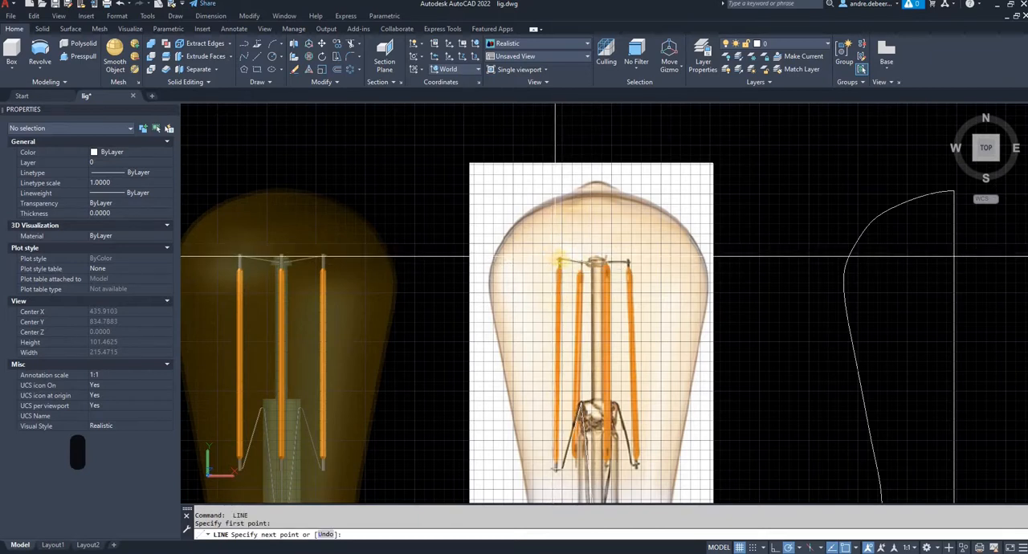
scroll(559, 260, up, 3)
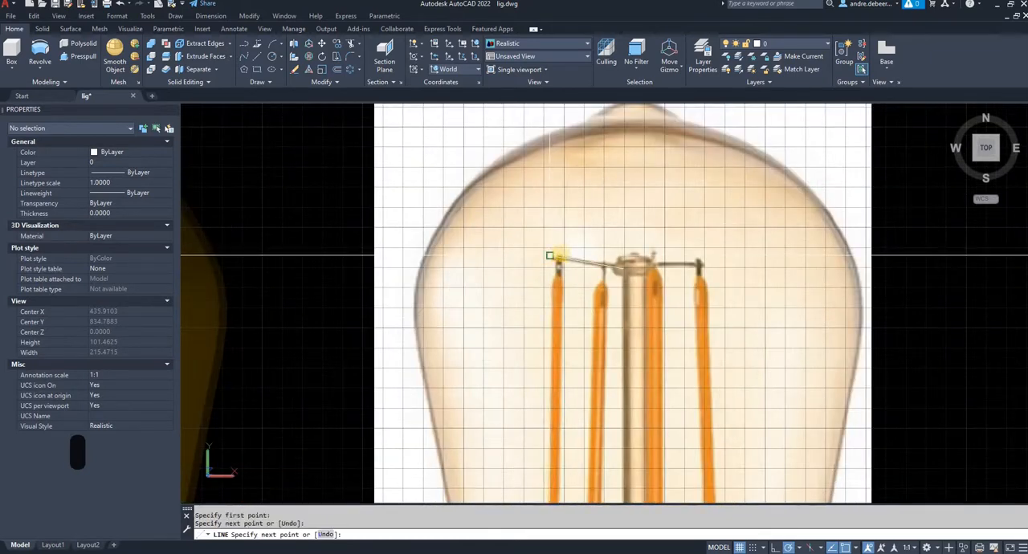
key(Return)
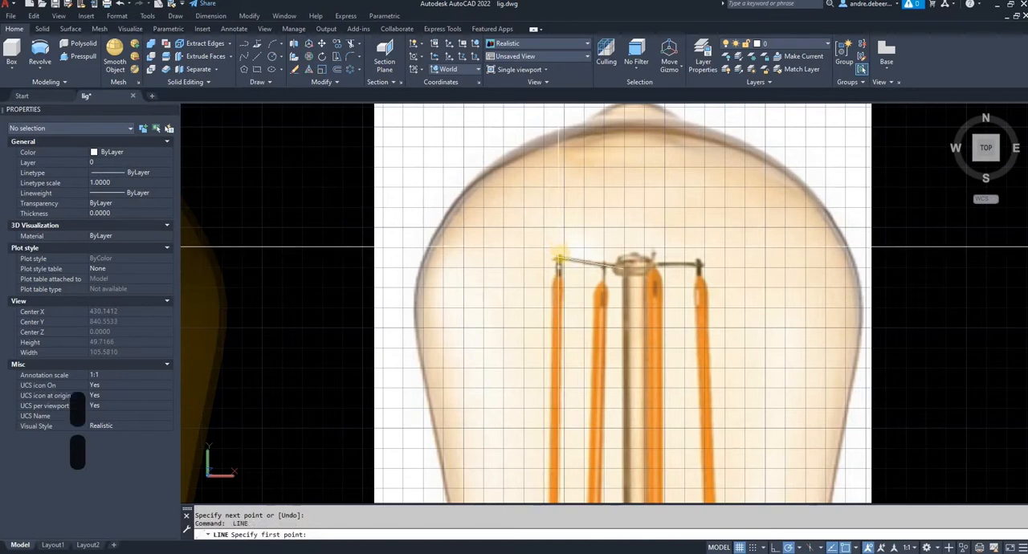
- Trace the left filament on the reference picture with a line from its upper terminal down to its foot
scroll(559, 259, up, 2)
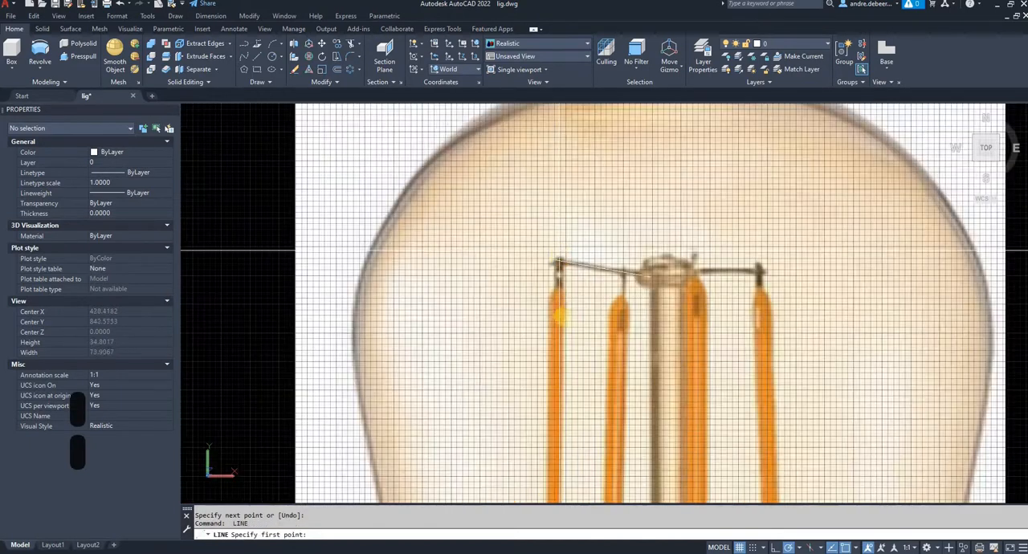
scroll(559, 260, down, 4)
middle_drag(527, 444, 527, 364)
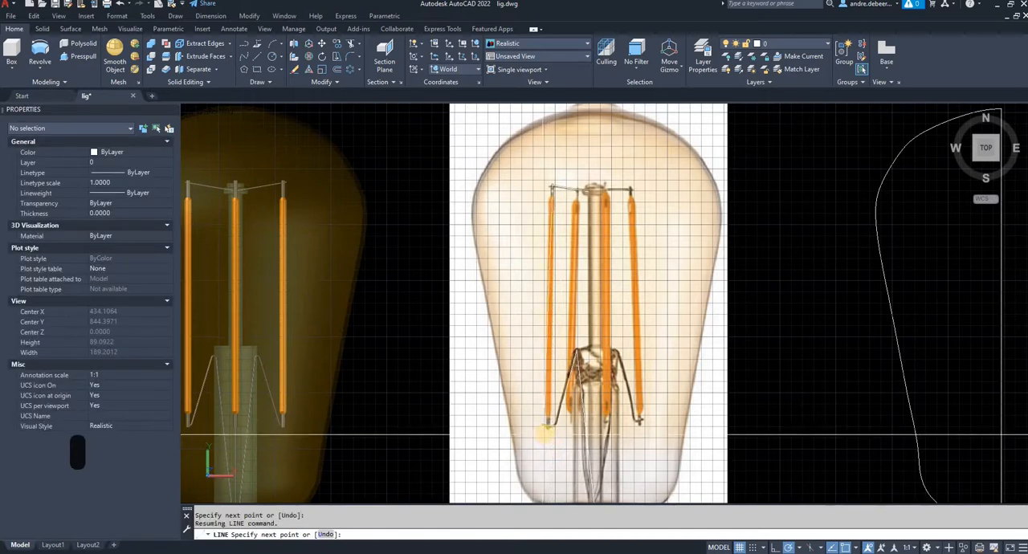
scroll(546, 431, up, 6)
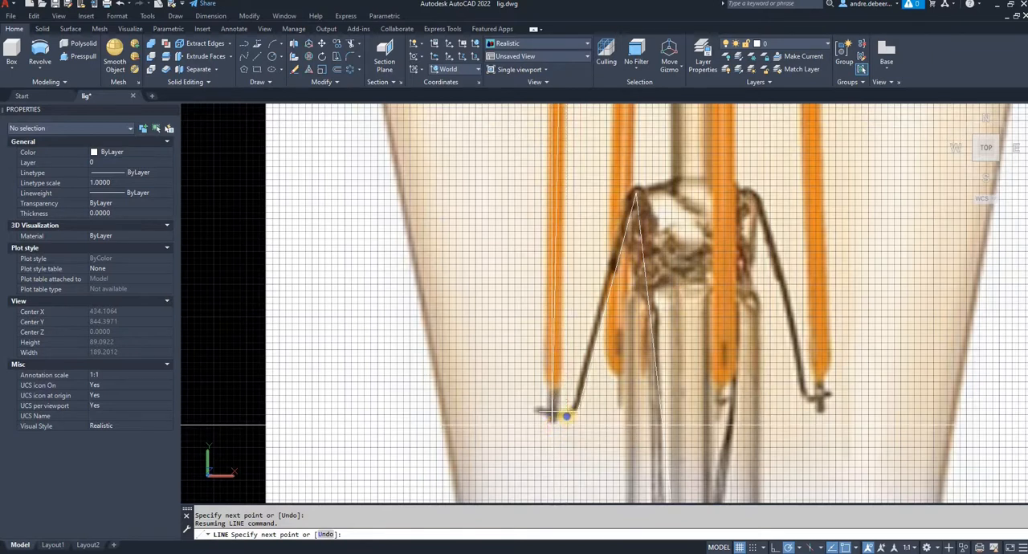
scroll(553, 411, down, 6)
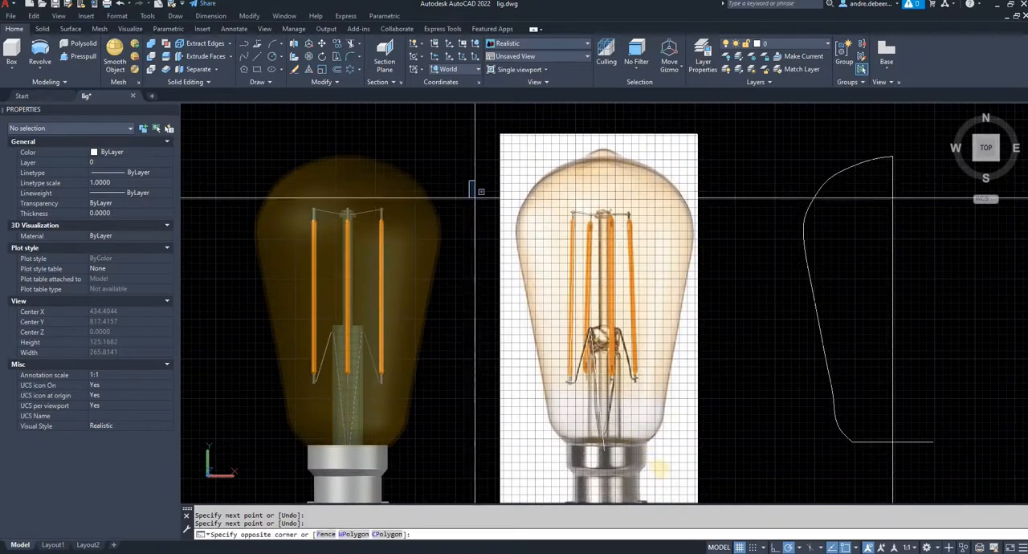
- Move the five traced wire and filament lines from the picture into the bulb profile, placing the lead's lower end on its vertical axis
click(471, 186)
click(663, 466)
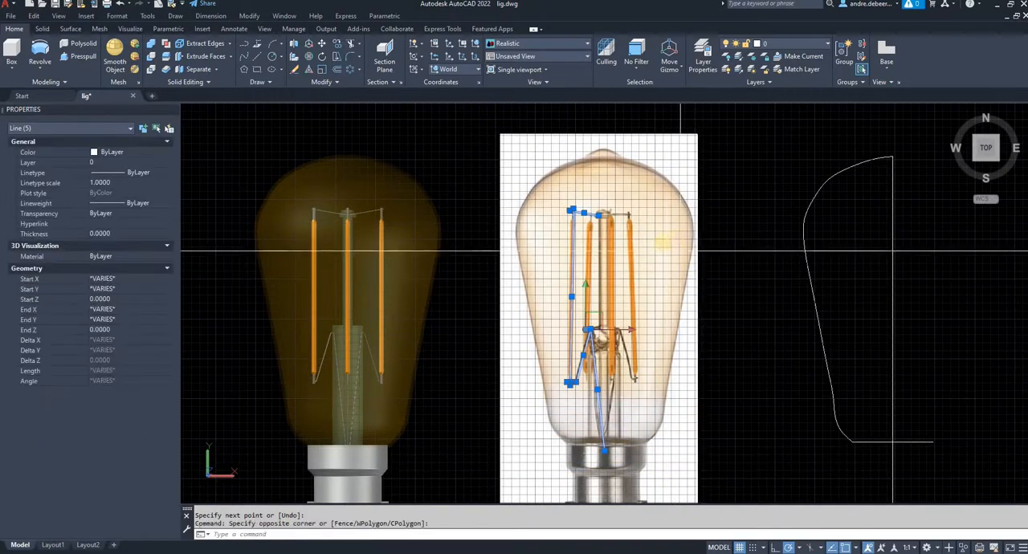
text(m)
key(Return)
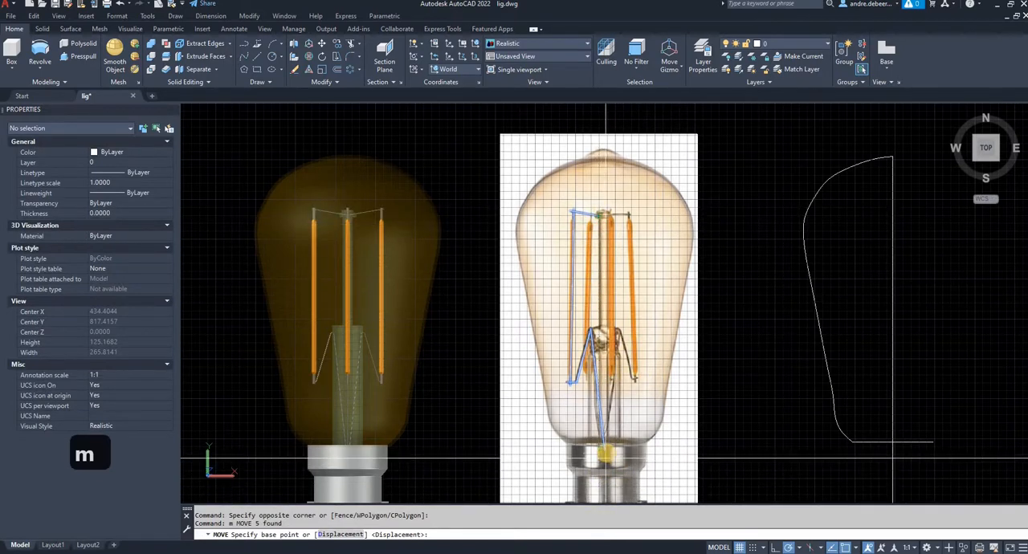
click(606, 457)
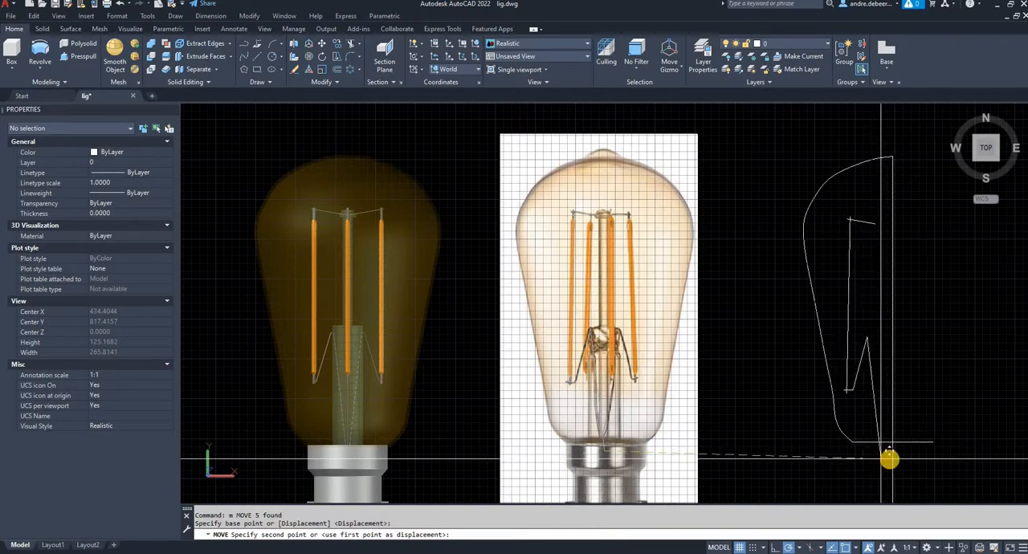
click(891, 450)
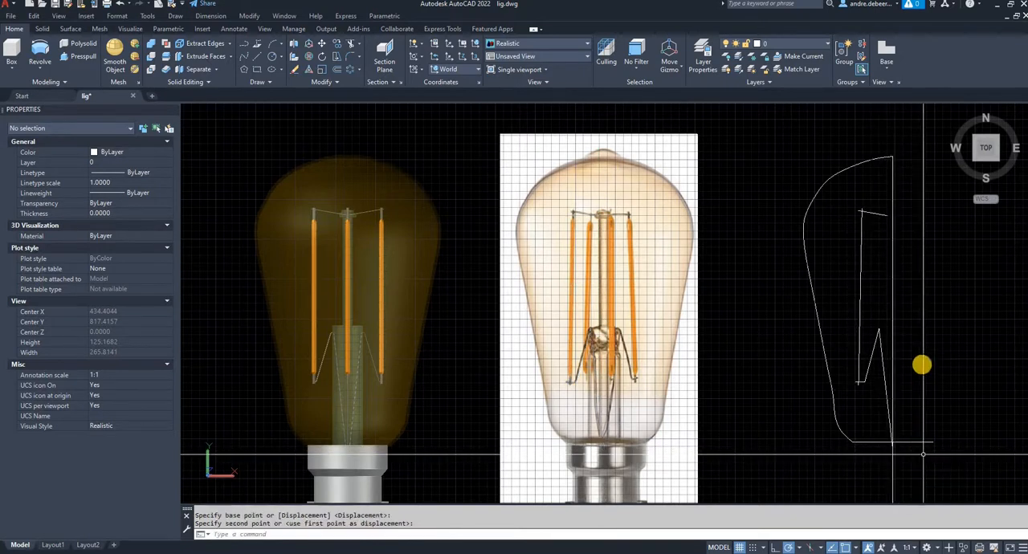
- Stretch the inner end of the upper support wire about 0.9 units along its own direction towards the bulb axis
mouse_move(887, 354)
middle_down()
mouse_move(819, 378)
mouse_move(782, 369)
middle_up()
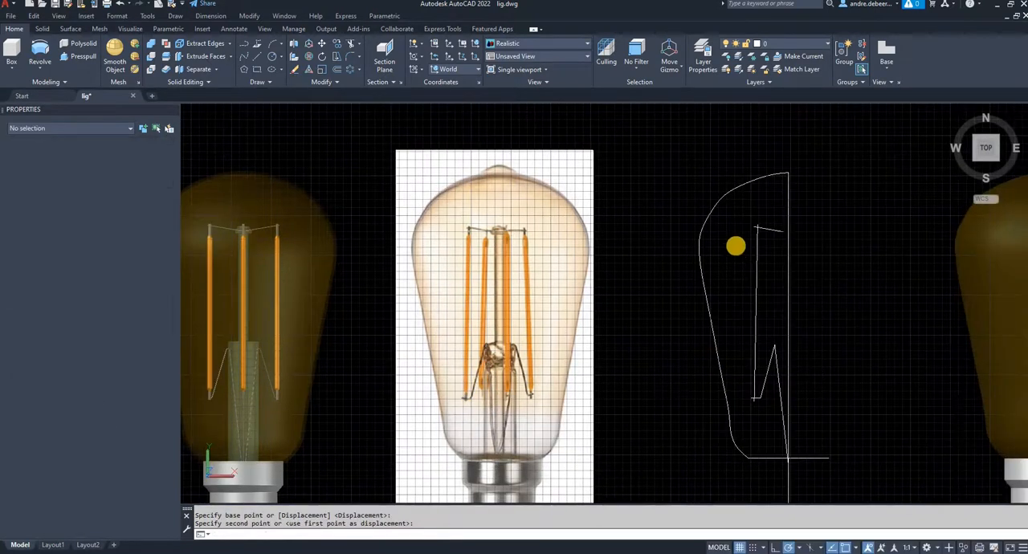
scroll(747, 173, up, 3)
scroll(775, 184, up, 3)
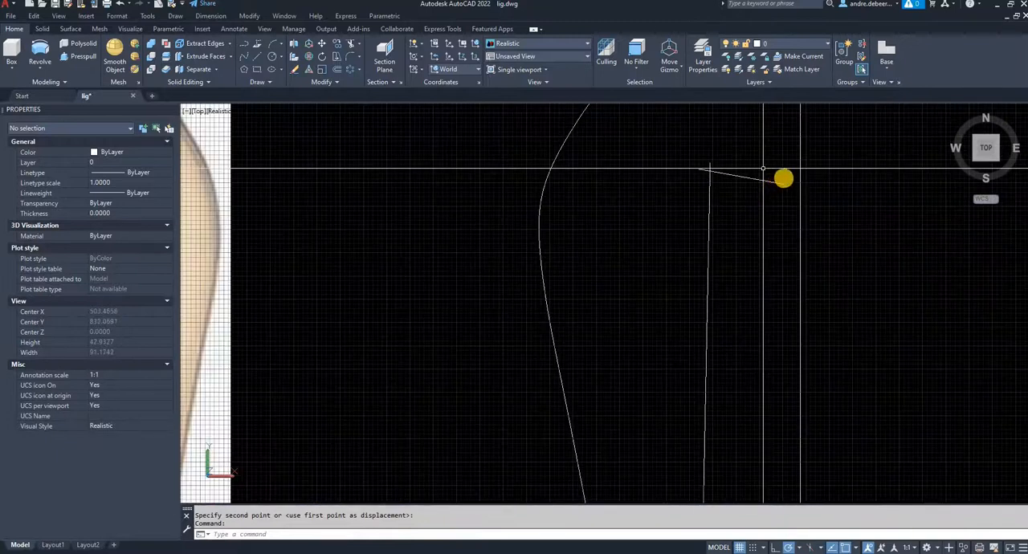
scroll(796, 179, up, 3)
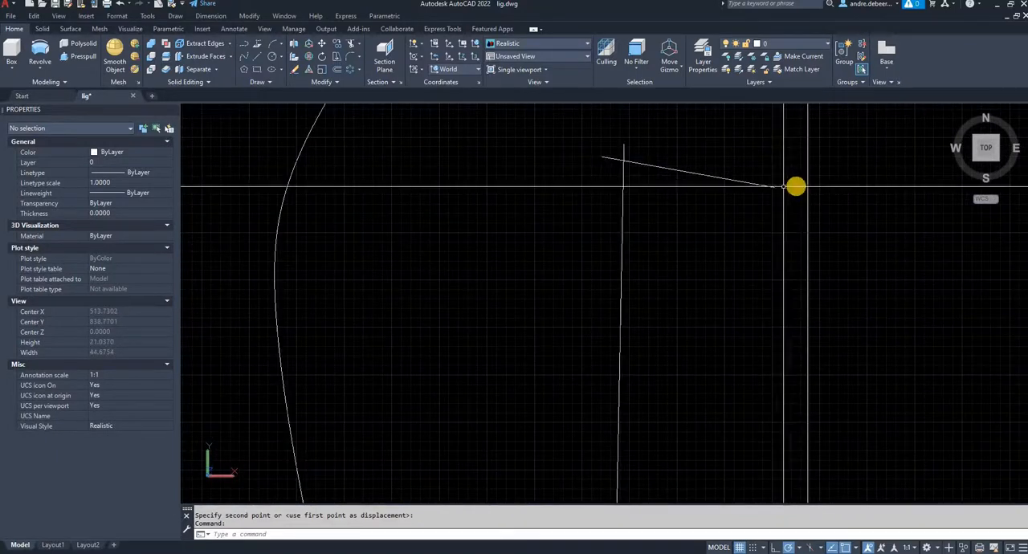
click(776, 201)
click(762, 172)
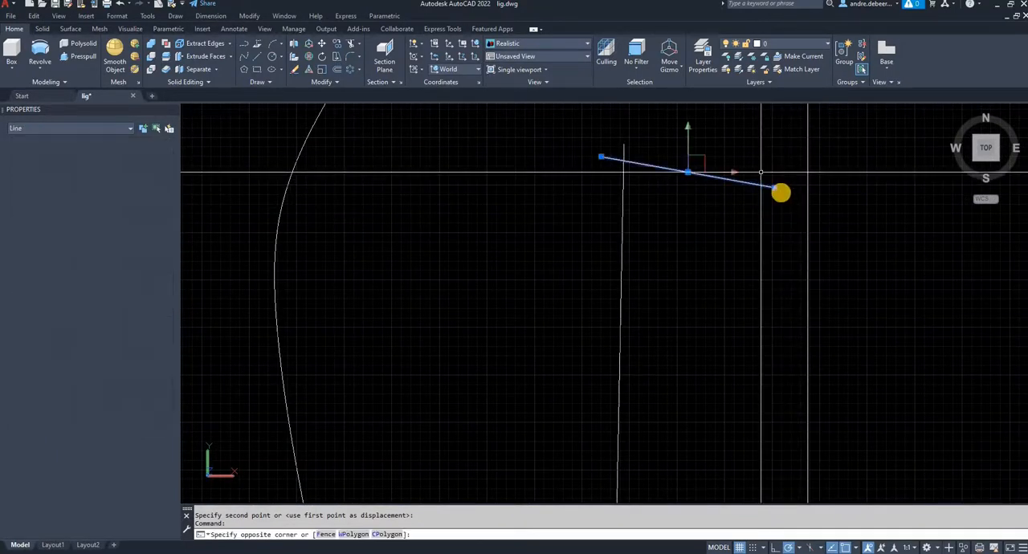
click(775, 188)
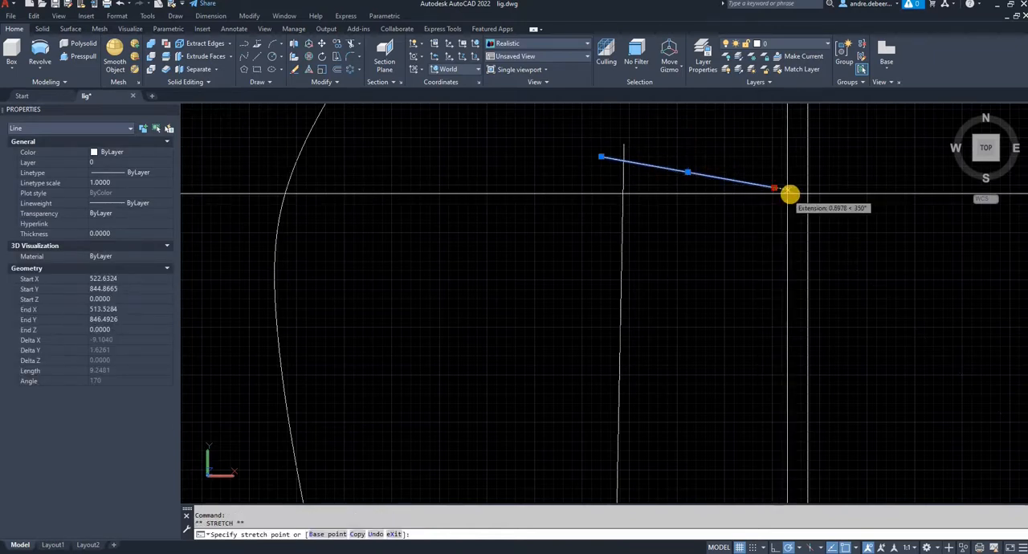
key(Escape)
key(Escape)
scroll(741, 269, down, 6)
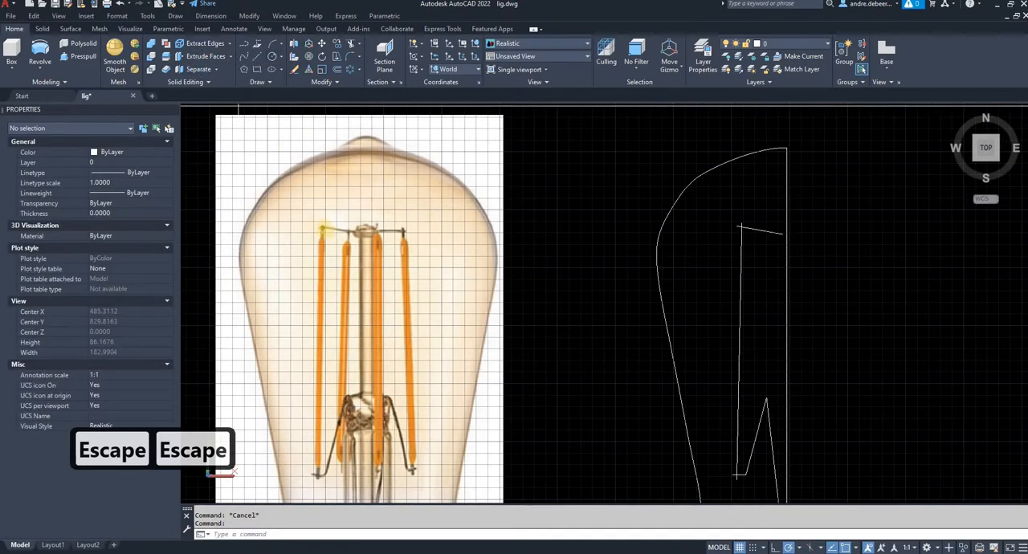
- Draw a circle of about 0.29 radius over the terminal at the left filament's head on the picture
click(272, 56)
scroll(321, 231, up, 9)
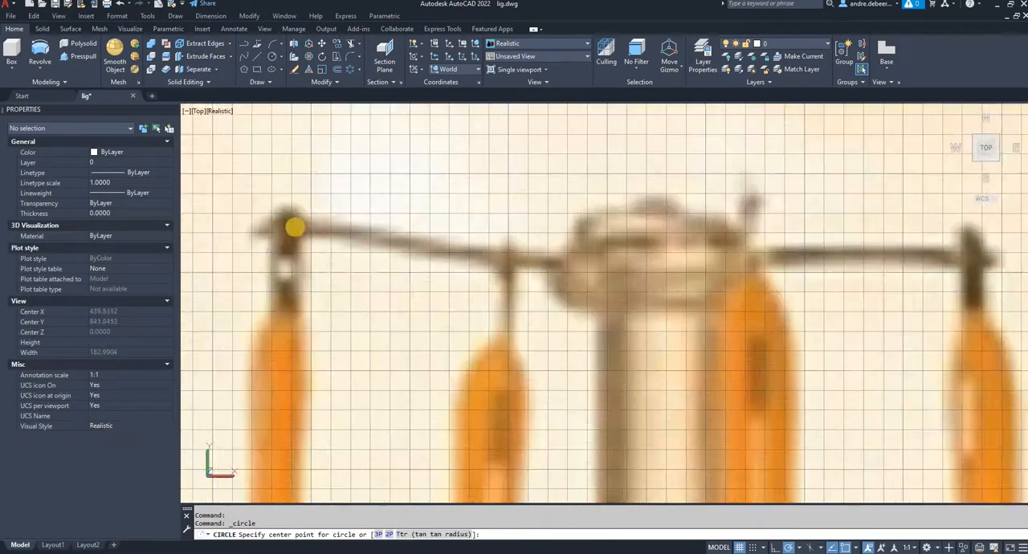
click(286, 227)
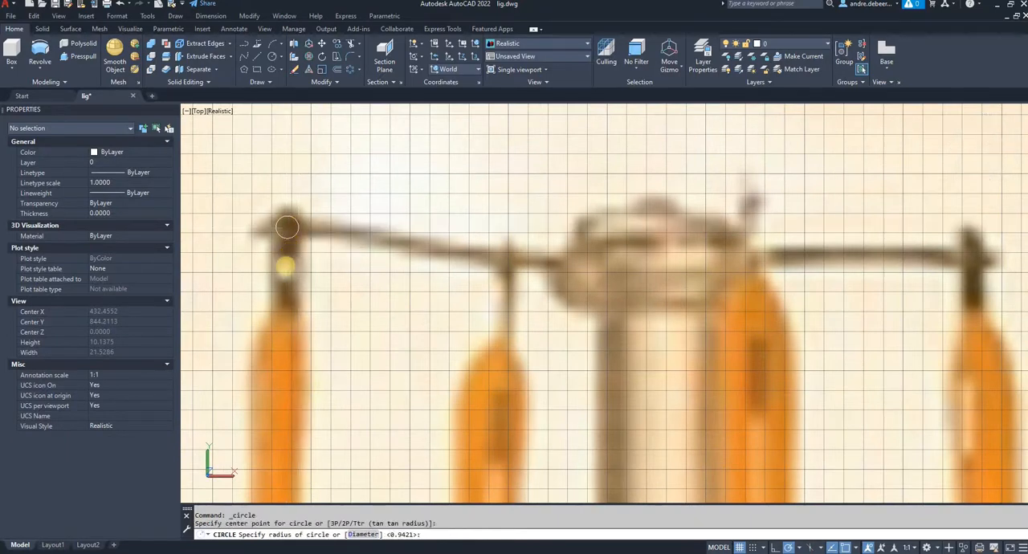
key(Return)
key(Return)
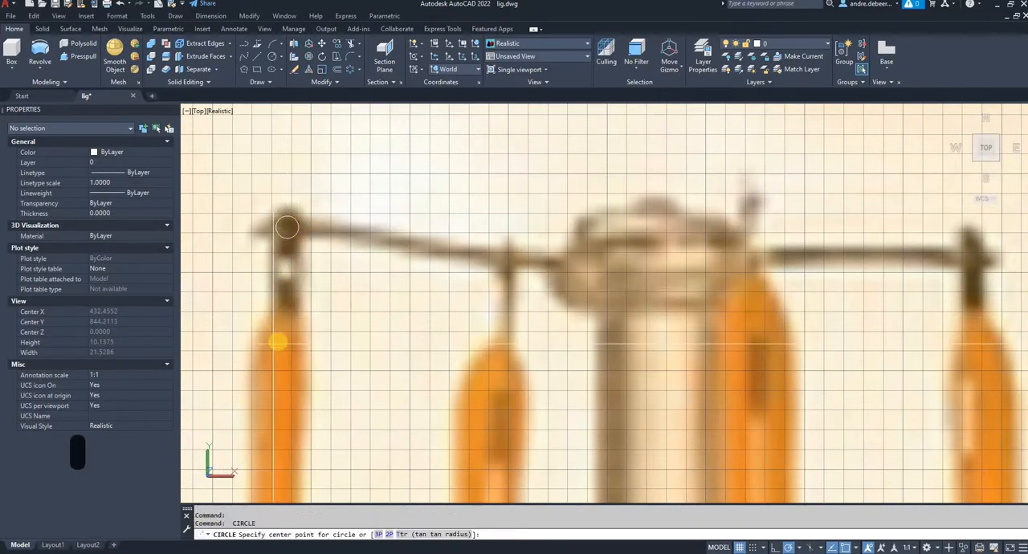
- Draw a circle of about 0.6 radius across the left filament's width and a small circle matching the upper support wire's thickness
click(278, 344)
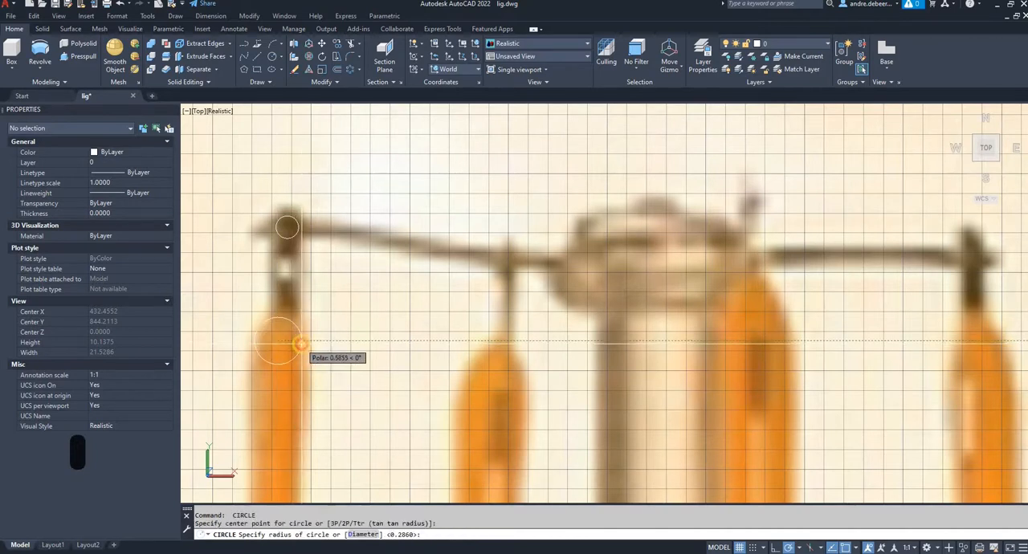
click(300, 345)
key(Return)
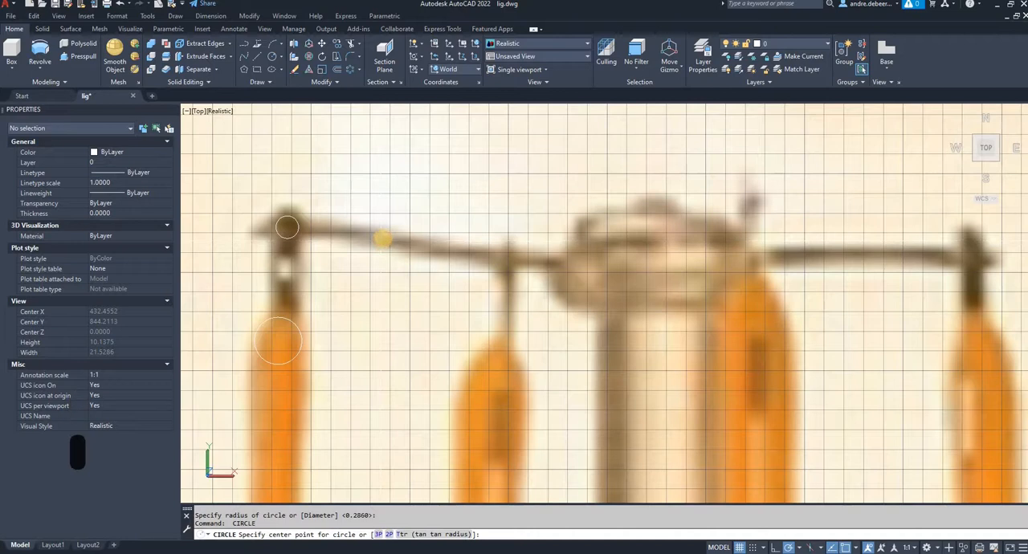
click(383, 239)
click(384, 239)
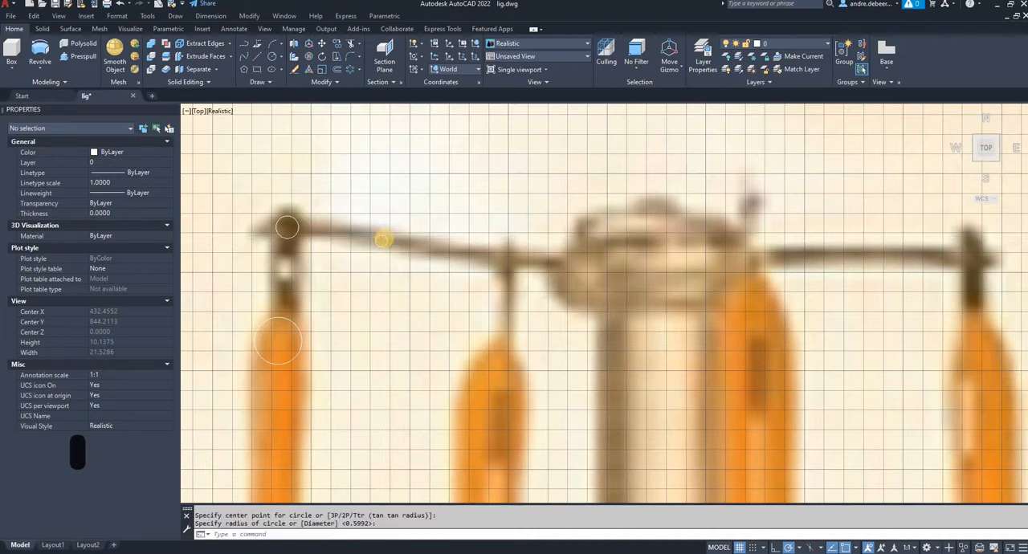
- Move the three thickness circles off the picture into the empty space beside the bulb profile
scroll(383, 239, down, 8)
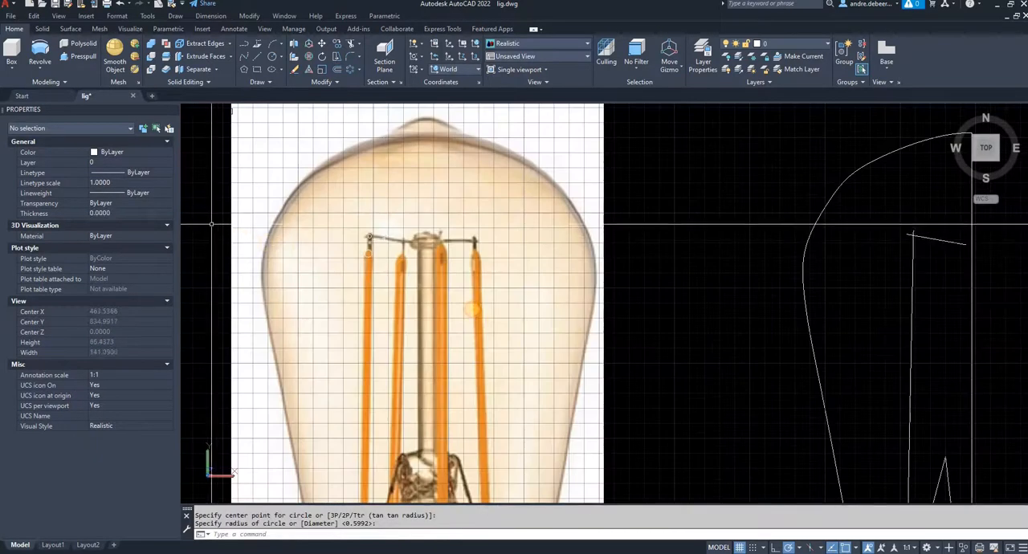
click(197, 196)
click(474, 309)
text(m)
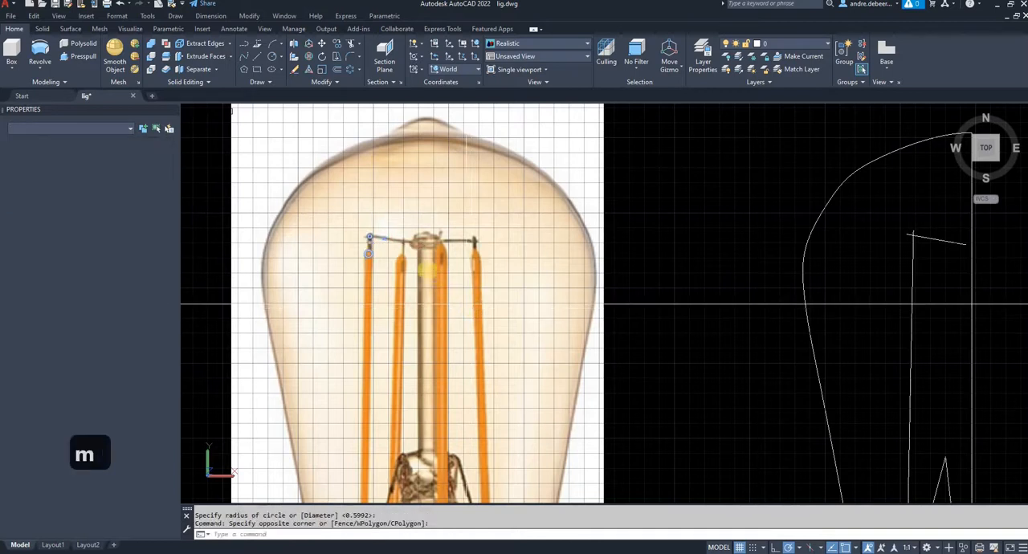
key(Return)
click(426, 272)
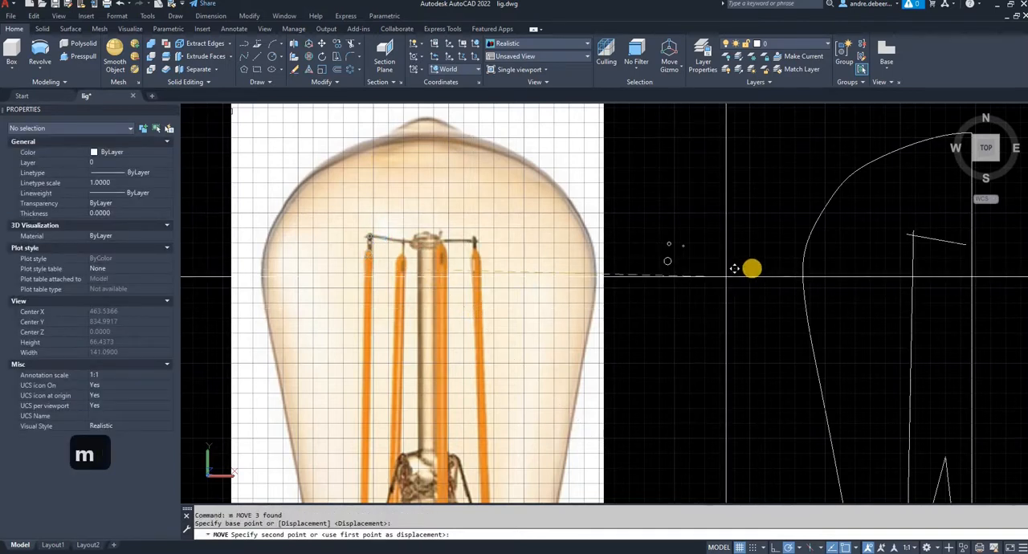
key(Escape)
key(Escape)
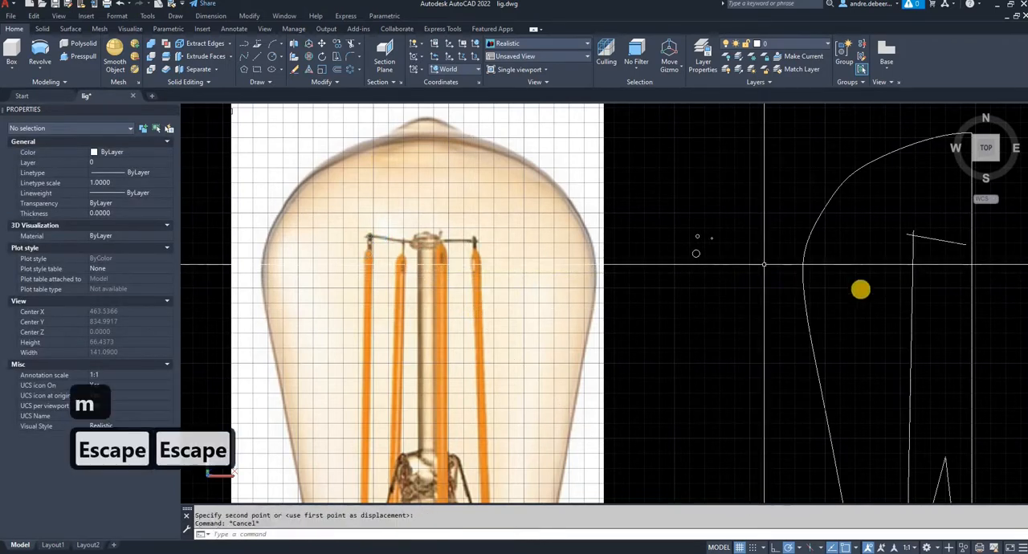
key(Escape)
- Copy the traced filament line 10 units in the negative X direction
middle_drag(894, 261, 739, 260)
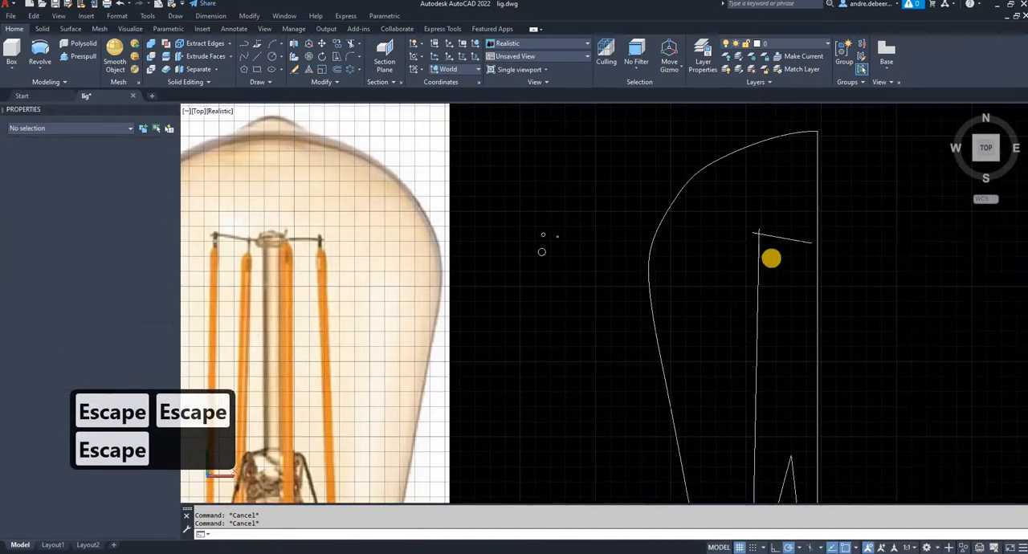
scroll(771, 257, up, 2)
click(782, 259)
click(755, 257)
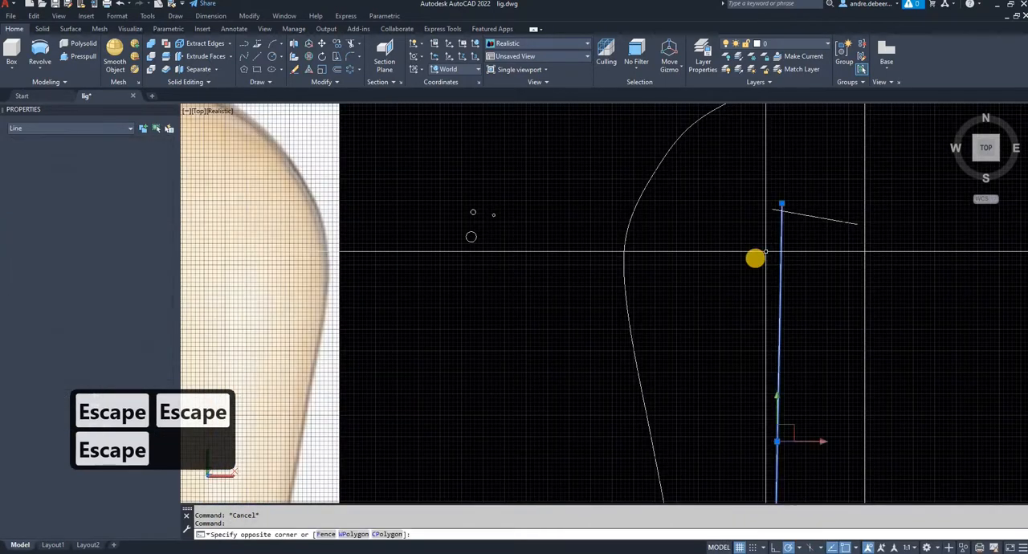
text(co)
key(Return)
click(763, 261)
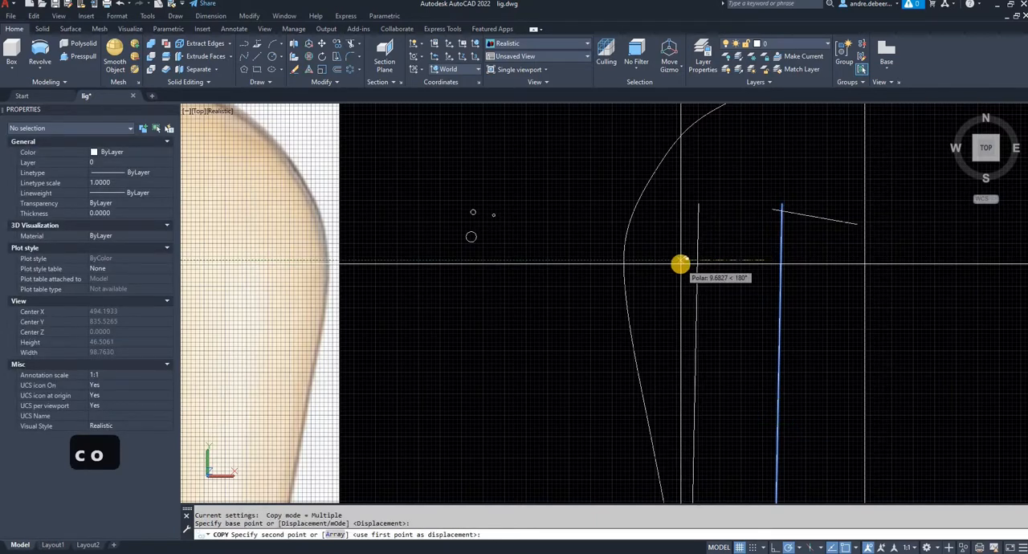
text(10)
key(Return)
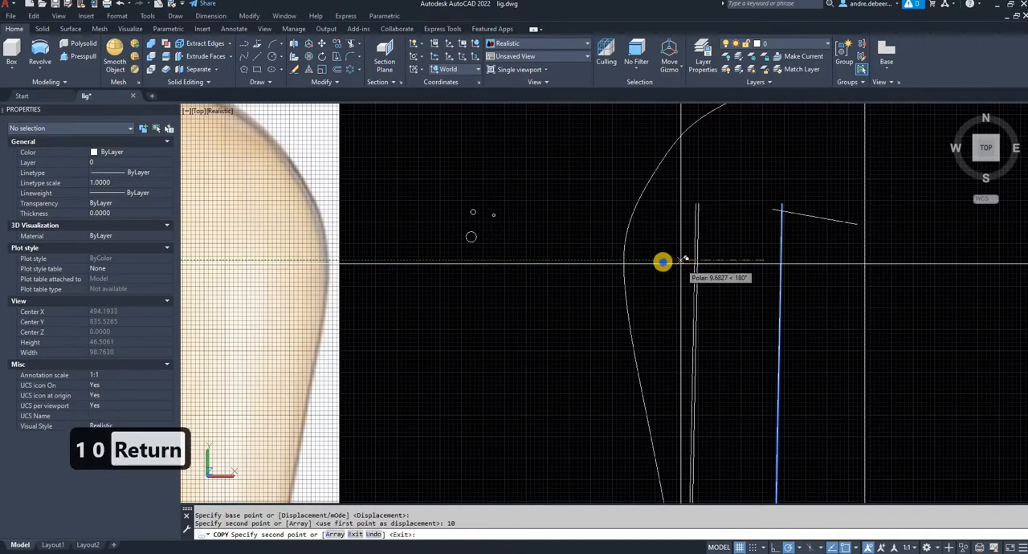
right_click(662, 262)
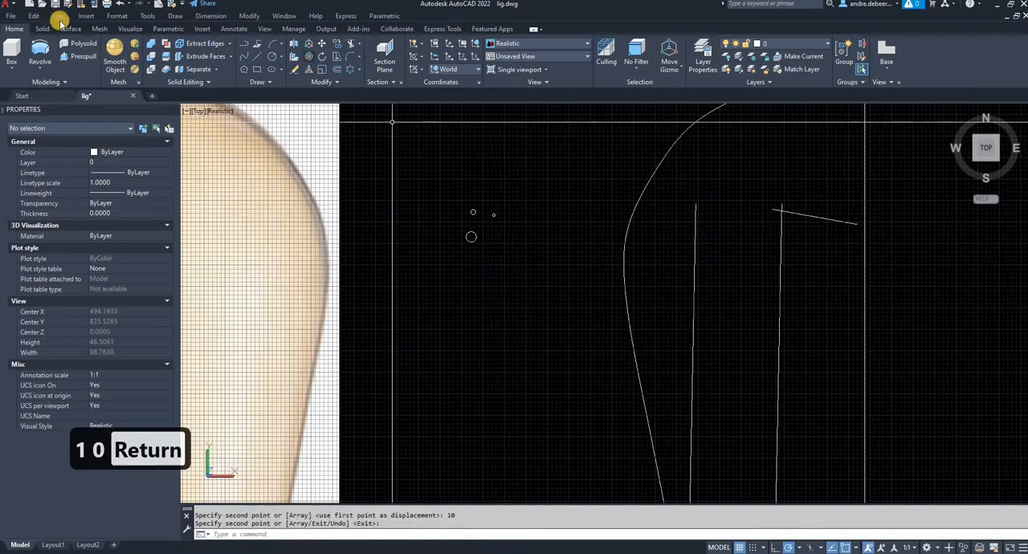
click(40, 71)
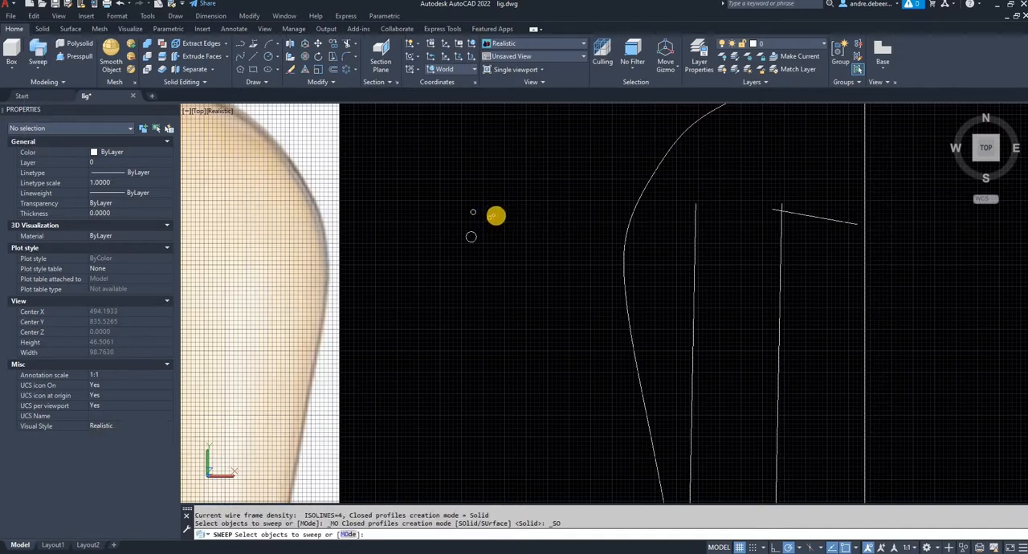
key(Escape)
click(489, 208)
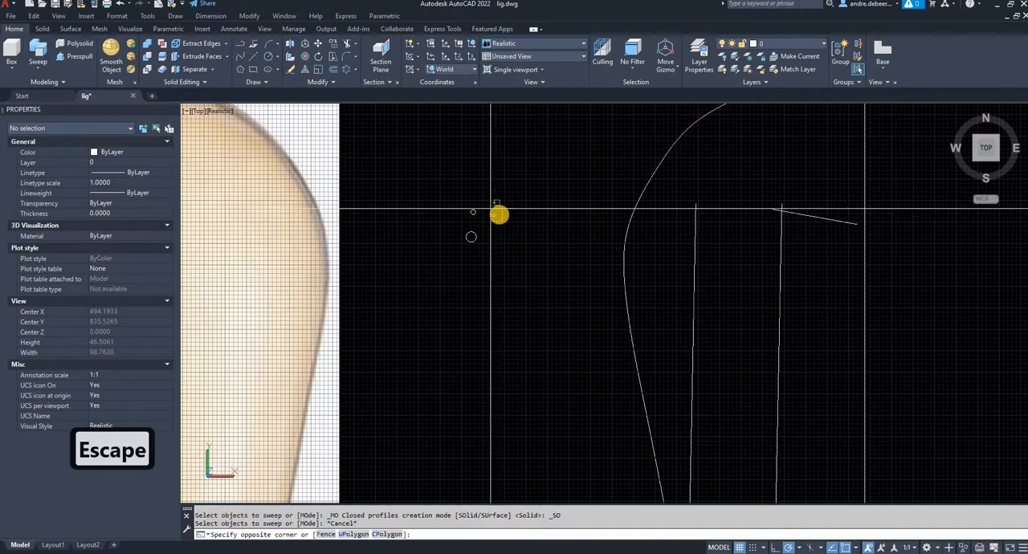
click(498, 218)
text(c)
key(Return)
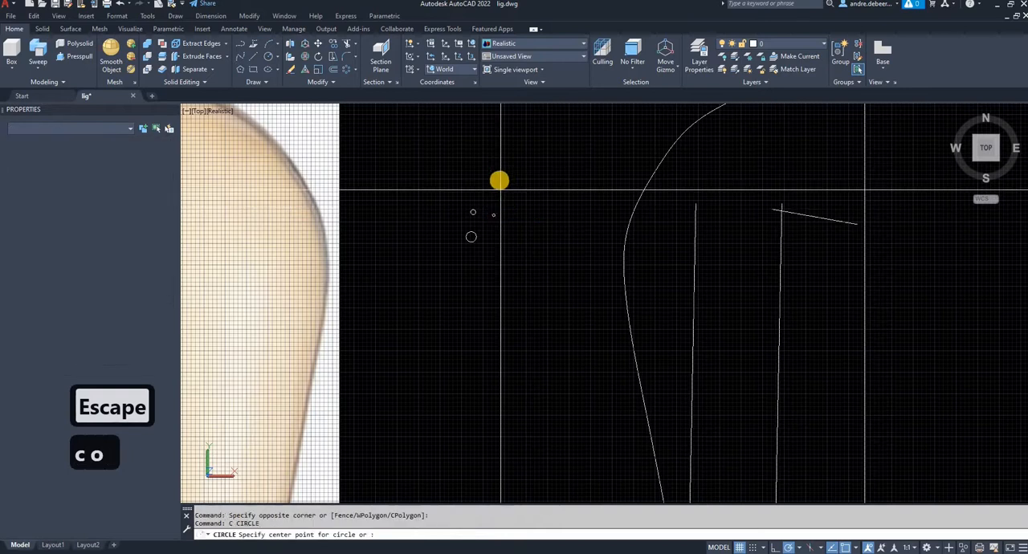
click(488, 185)
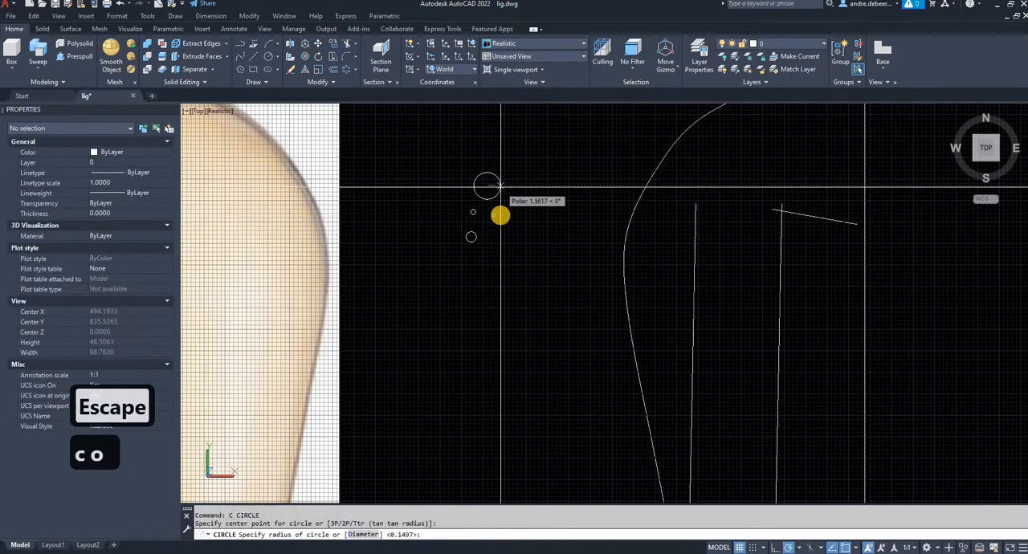
key(Escape)
- Copy the smallest thickness circle to a spot just beside the original in the positive X direction
click(494, 208)
click(532, 168)
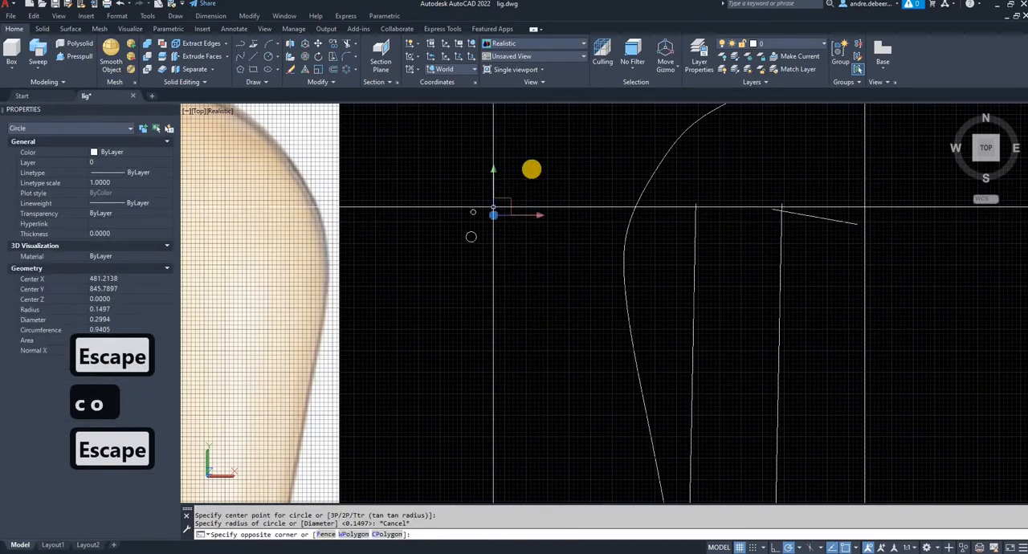
text(co)
key(Return)
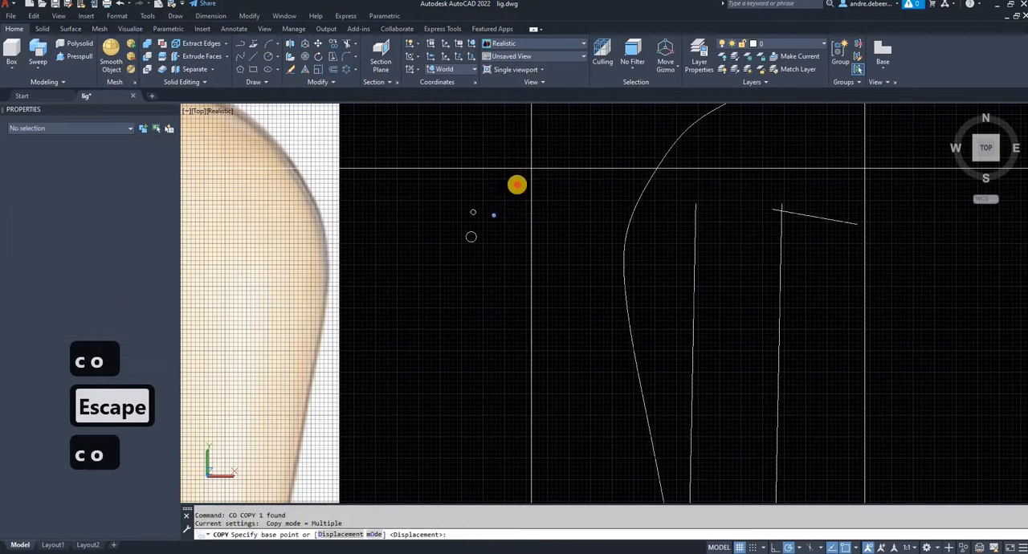
click(523, 184)
click(527, 185)
key(Escape)
key(Escape)
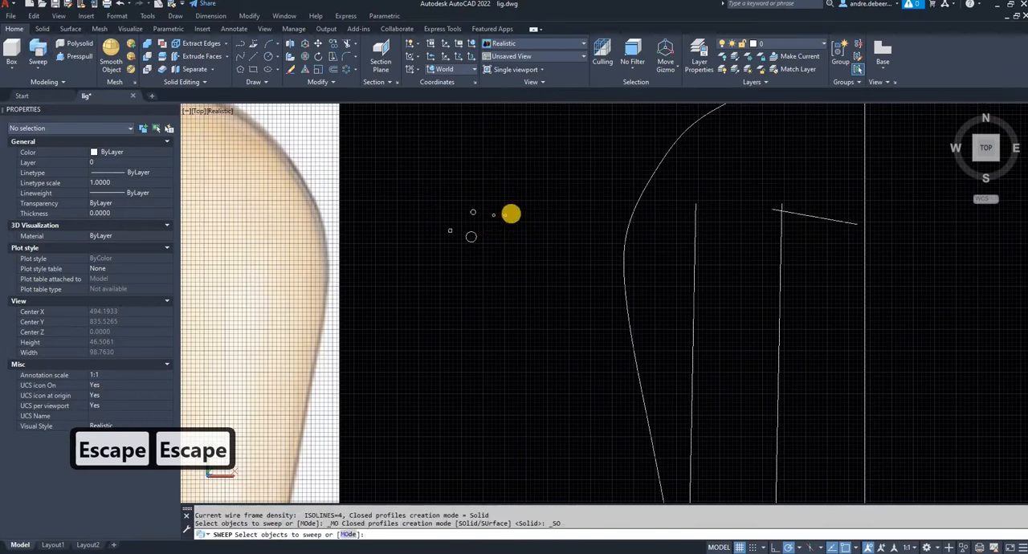
- Sweep the copied small circle along the short slanted line of the upper support wire
click(506, 216)
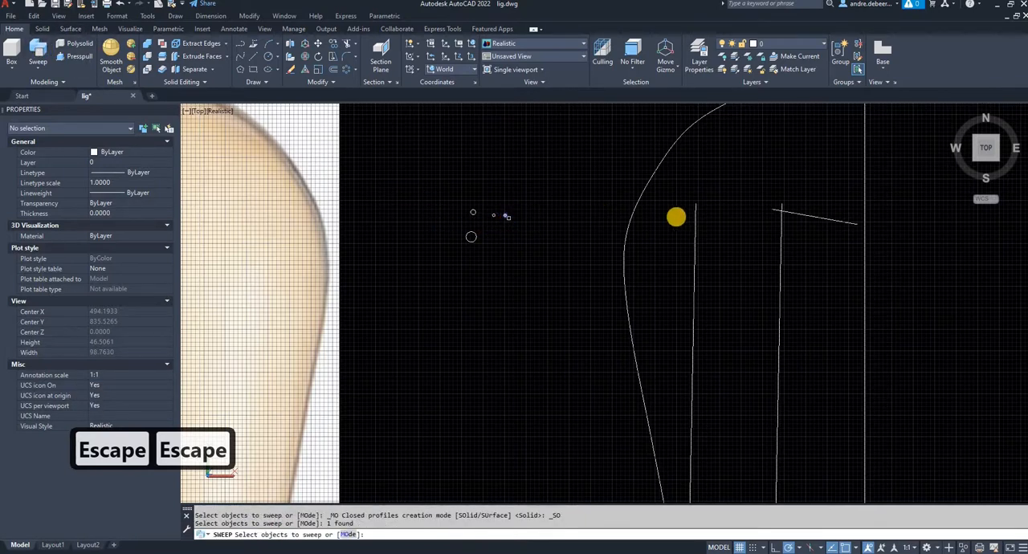
key(Return)
click(814, 219)
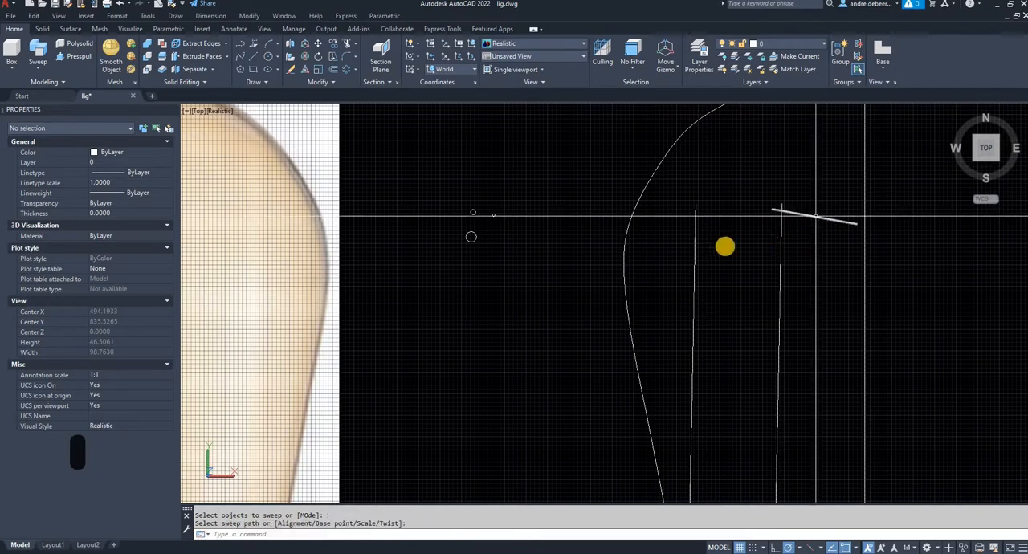
mouse_move(669, 269)
middle_down()
mouse_move(554, 156)
mouse_move(486, 70)
middle_up()
click(603, 448)
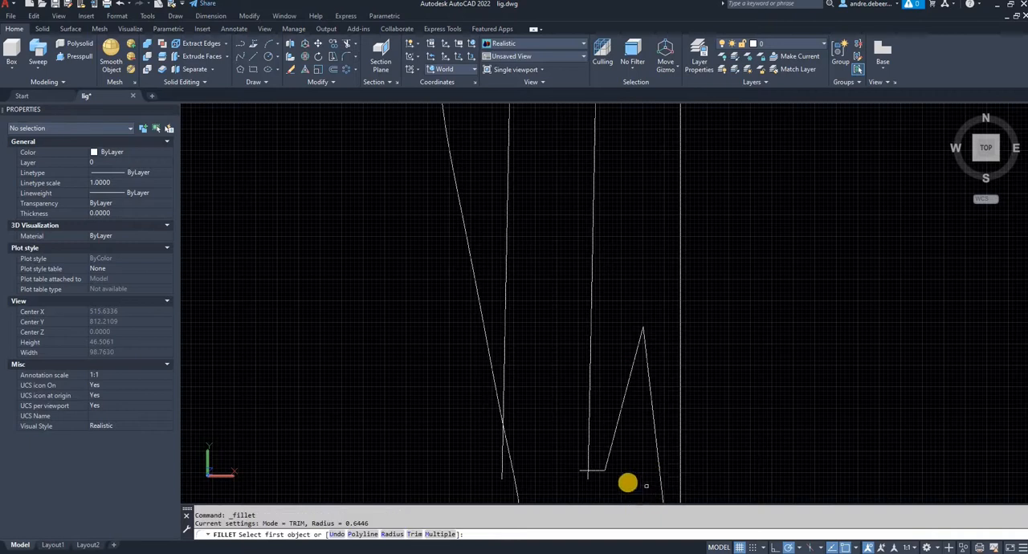
text(f)
key(Return)
scroll(607, 476, up, 3)
click(593, 460)
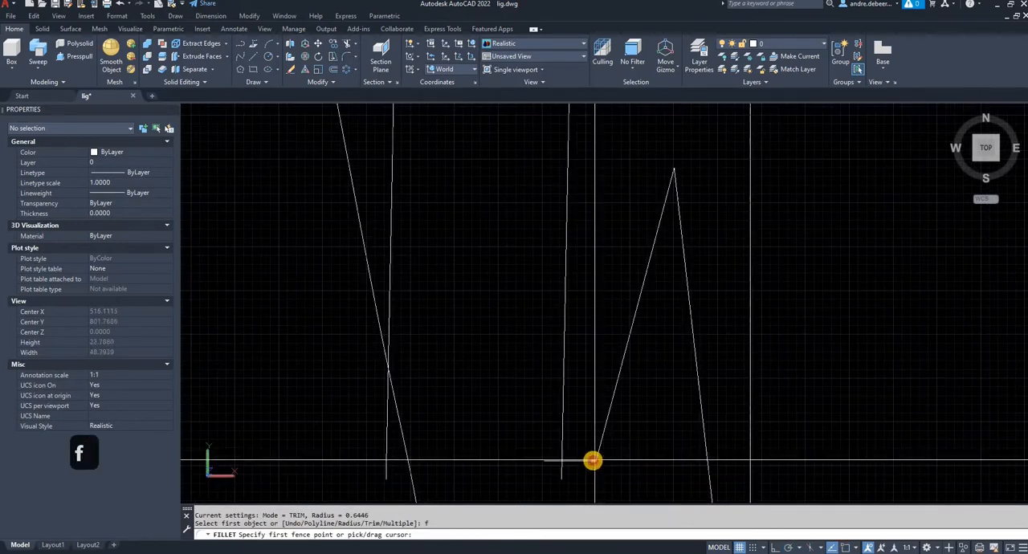
click(584, 448)
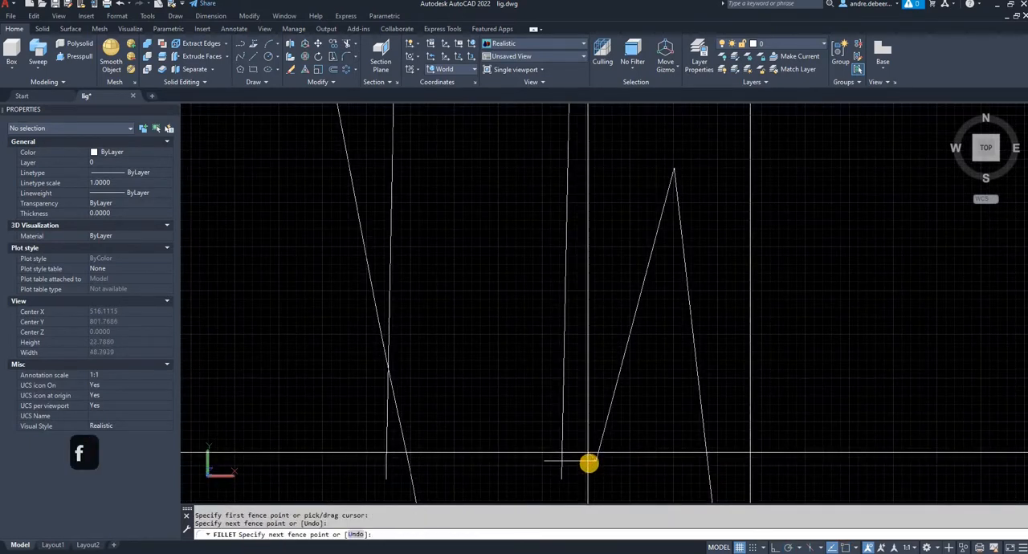
click(587, 461)
key(Escape)
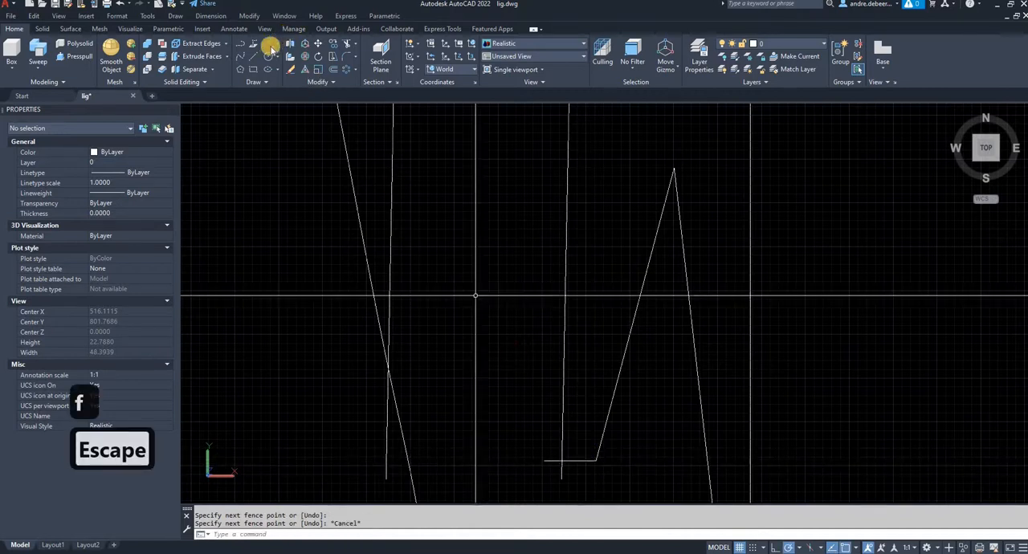
- Fillet the lower corner between the short horizontal line and the slanted line of the bent support wire with radius 0.5
text(f)
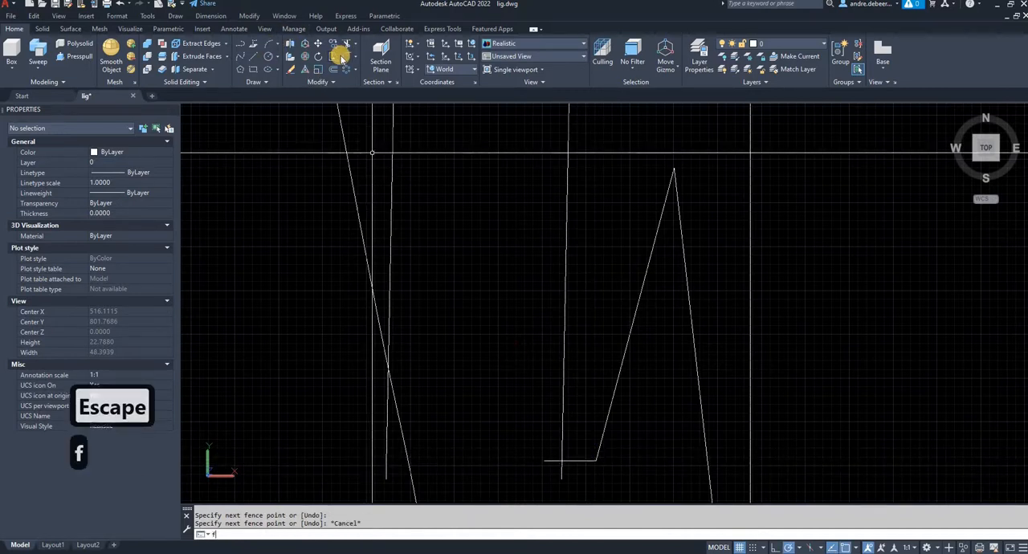
key(Return)
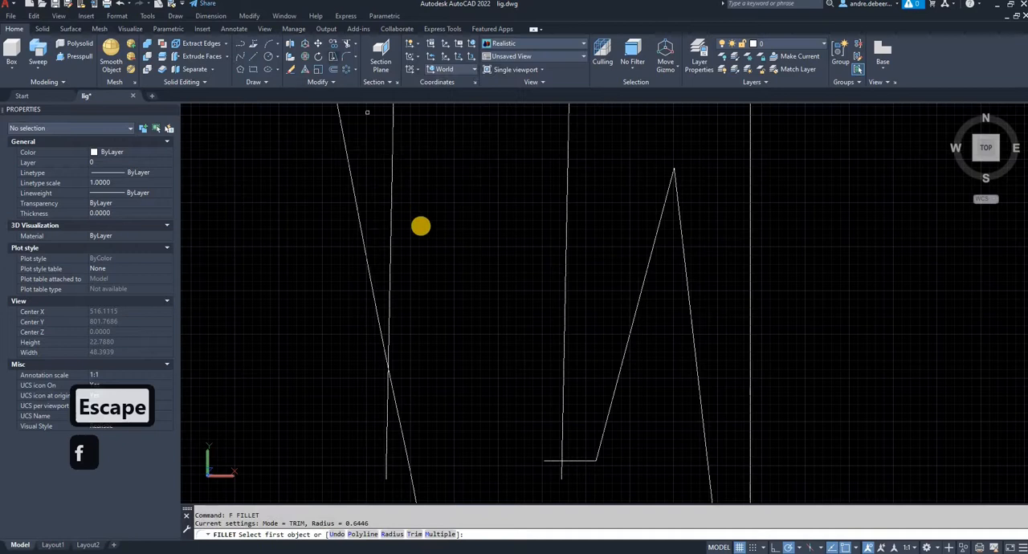
text(r)
key(Return)
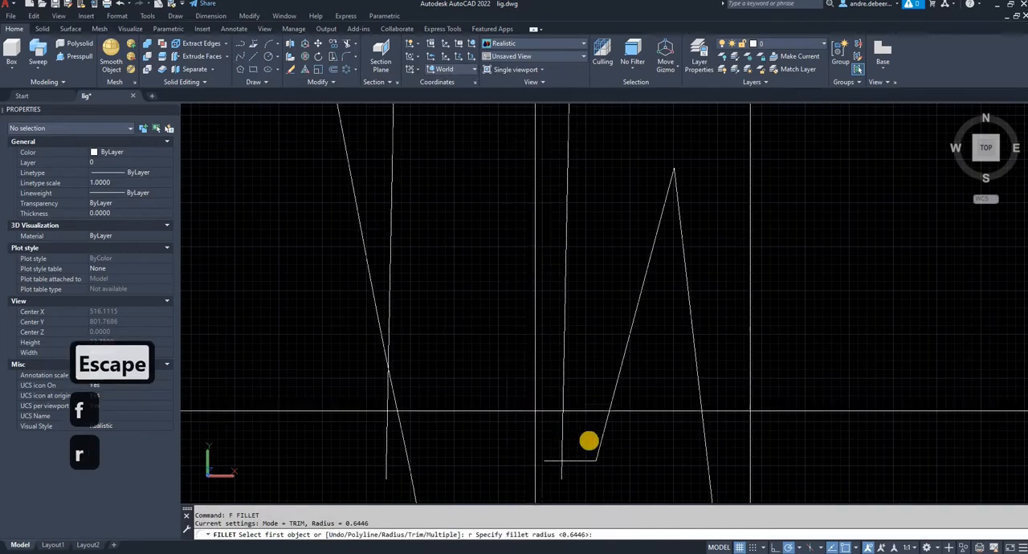
click(596, 461)
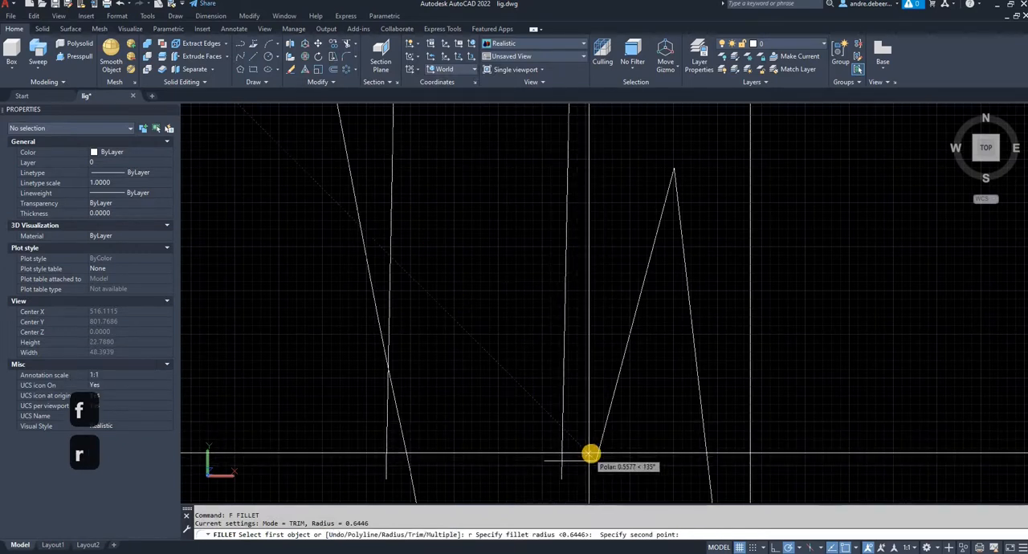
text(0.)
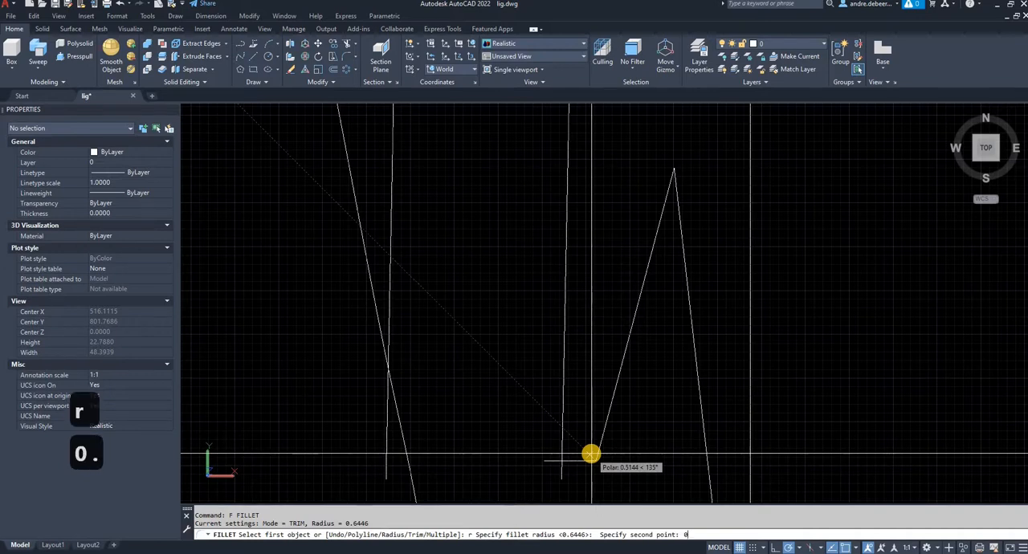
text(5)
key(Return)
click(581, 462)
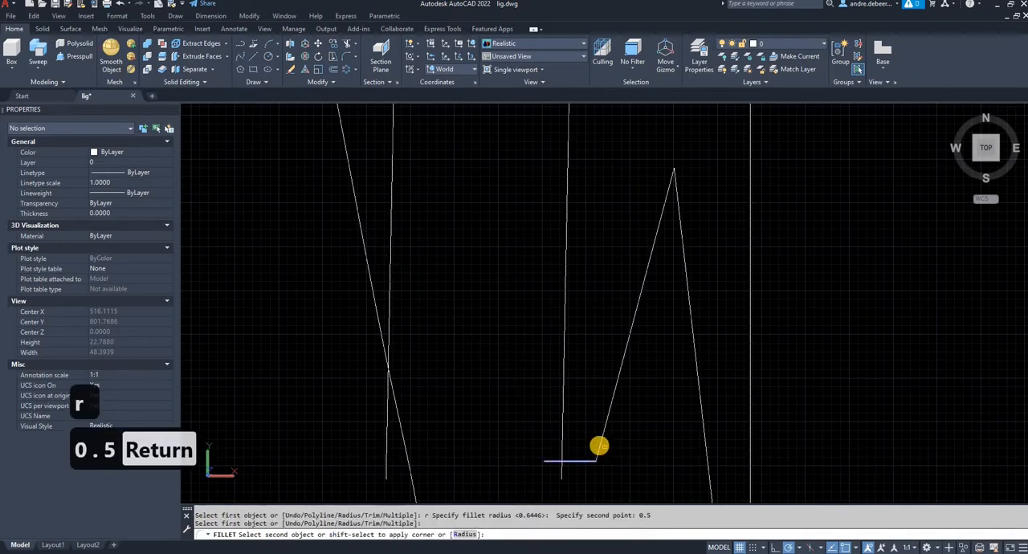
click(598, 446)
- Fillet the peak between the two slanted lines of the bent support wire with the same radius
key(space)
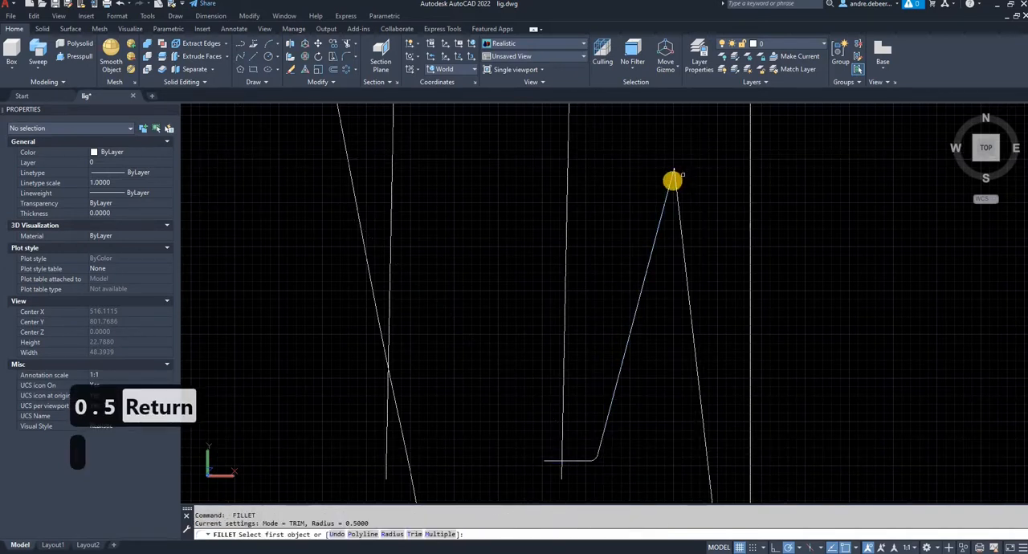
click(672, 184)
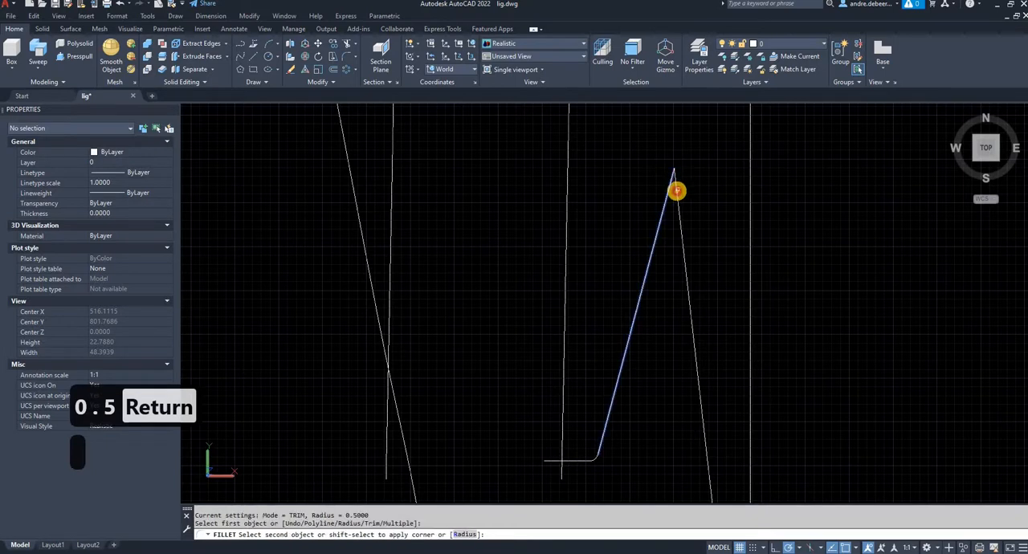
click(677, 191)
- Join the lines and fillet arcs of the bent lower support wire into one polyline
scroll(673, 225, down, 5)
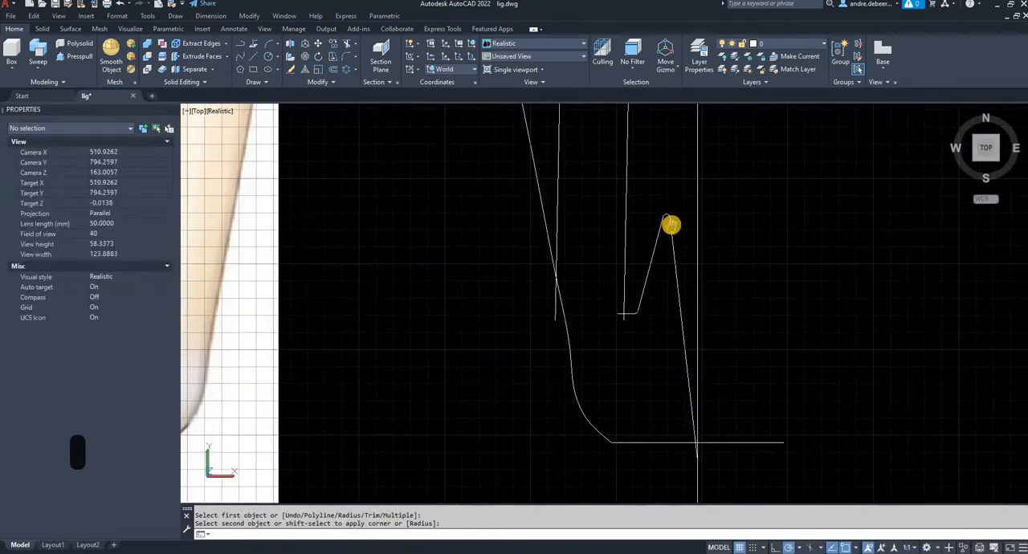
scroll(670, 225, up, 2)
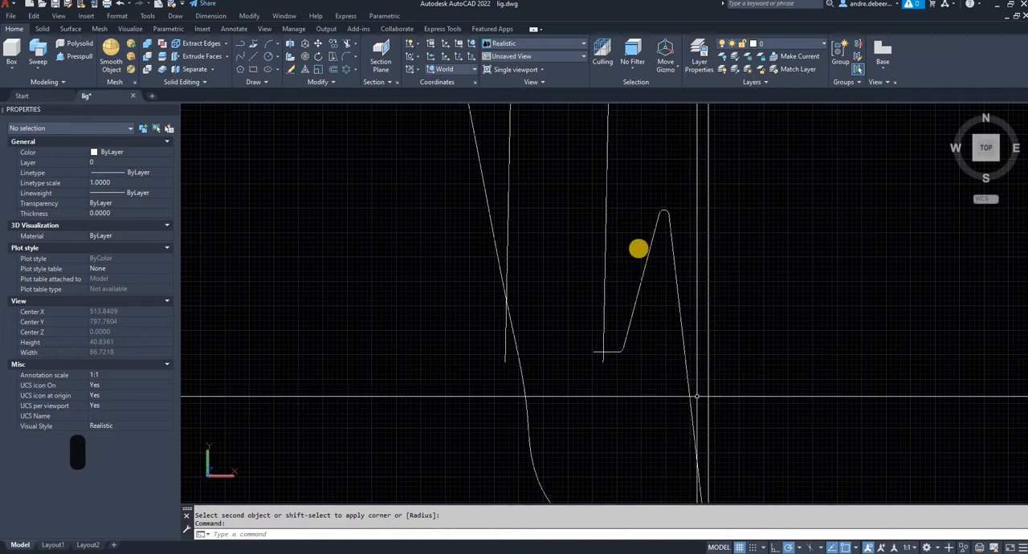
click(696, 395)
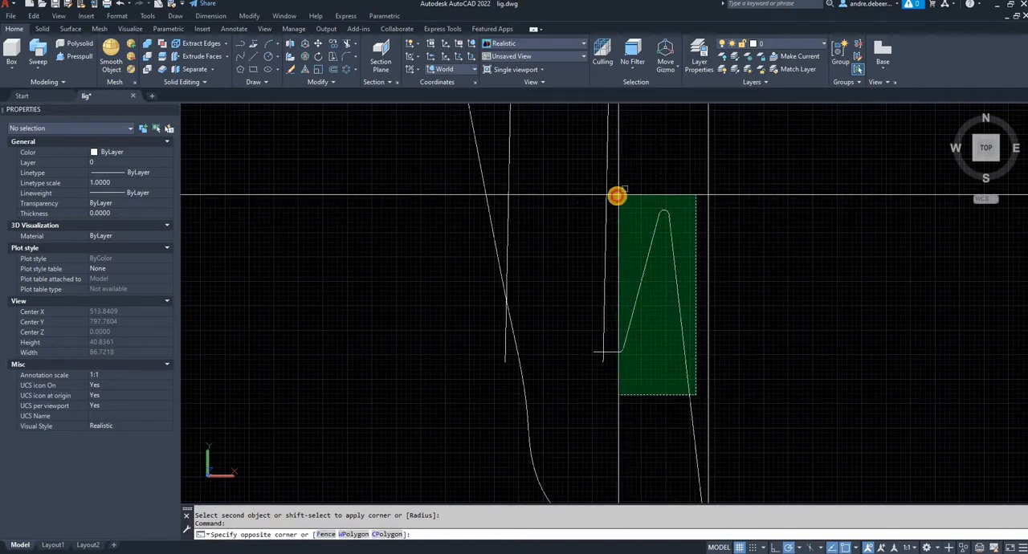
click(616, 196)
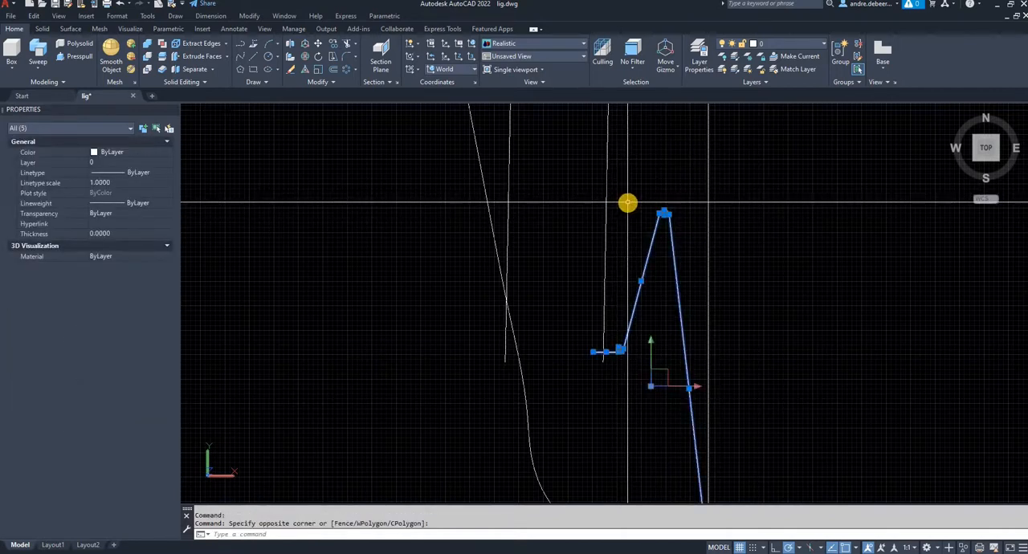
key(Return)
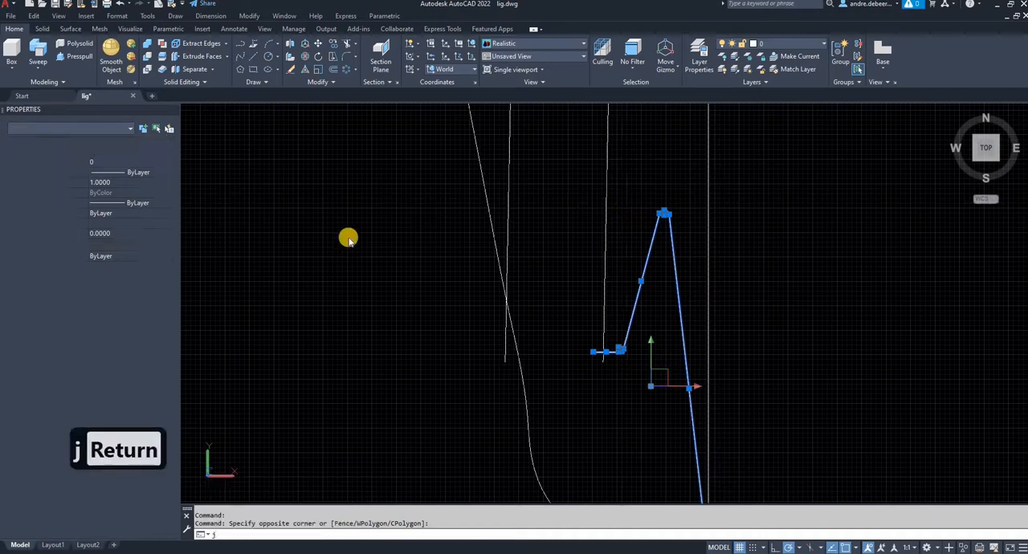
- Sweep the remaining smallest circle along the joined polyline of the bent lower support wire
scroll(506, 337, down, 1)
middle_drag(467, 205, 518, 372)
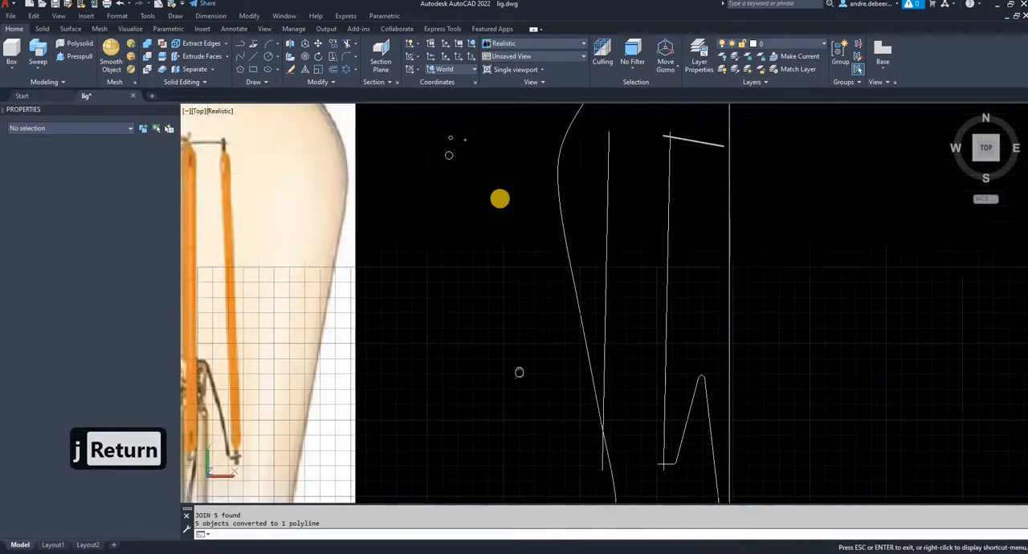
key(Escape)
key(Escape)
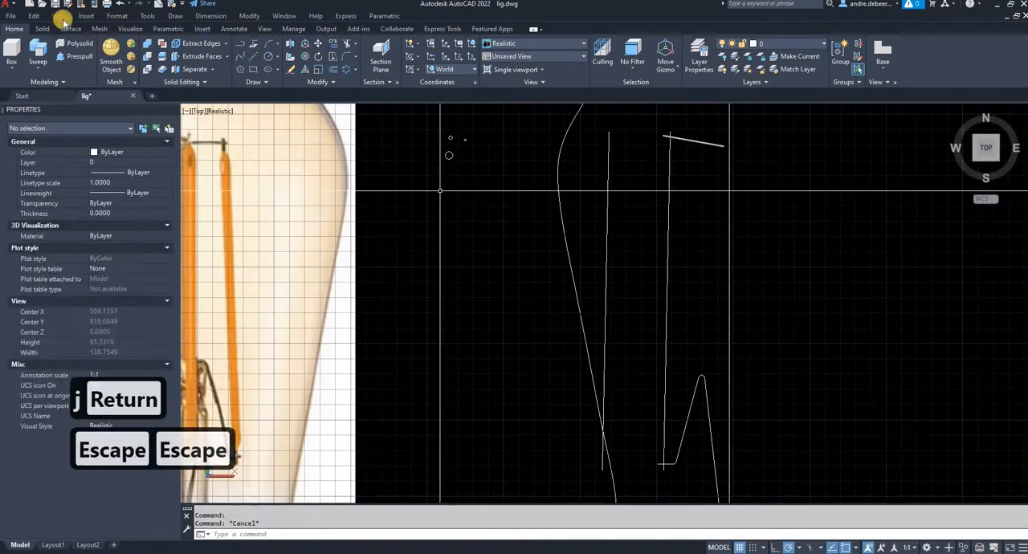
click(466, 141)
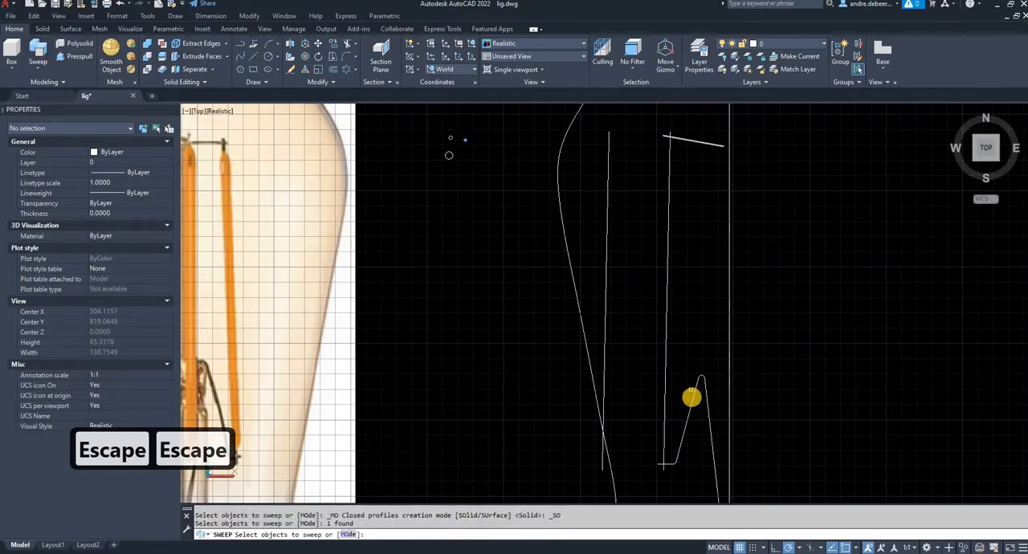
key(Return)
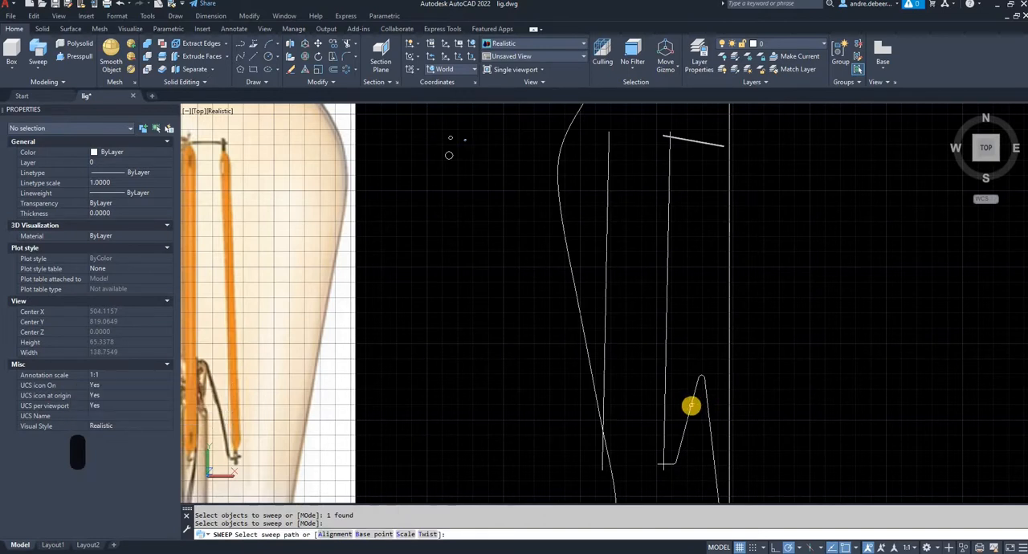
click(691, 406)
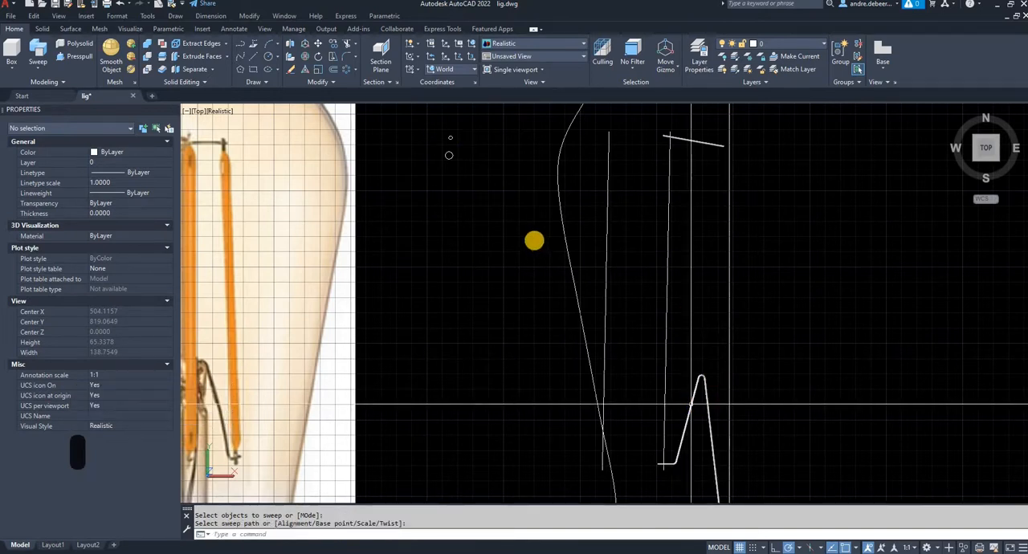
- Sweep the medium terminal circle along the original traced filament line, the one nearer the bulb's axis
middle_drag(512, 177, 514, 210)
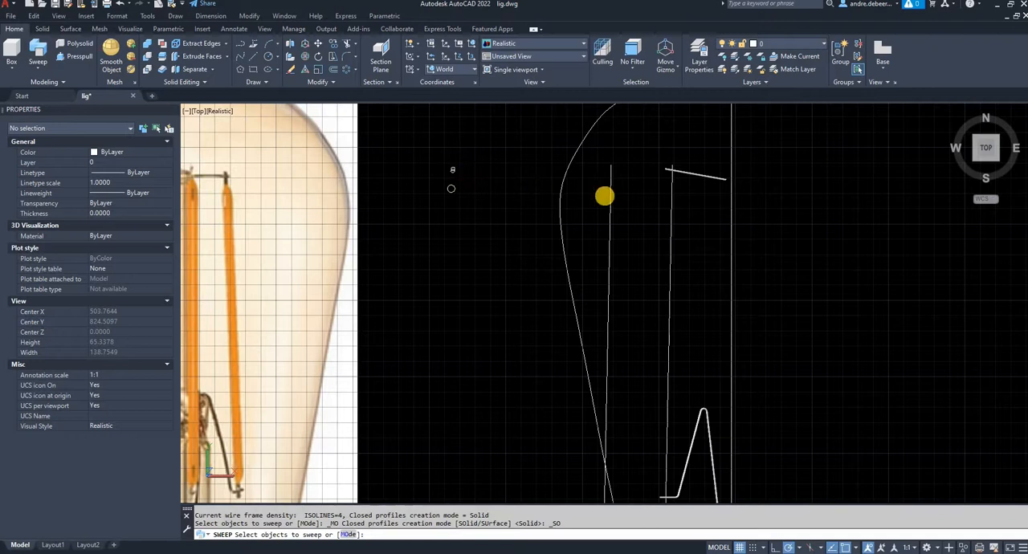
click(452, 171)
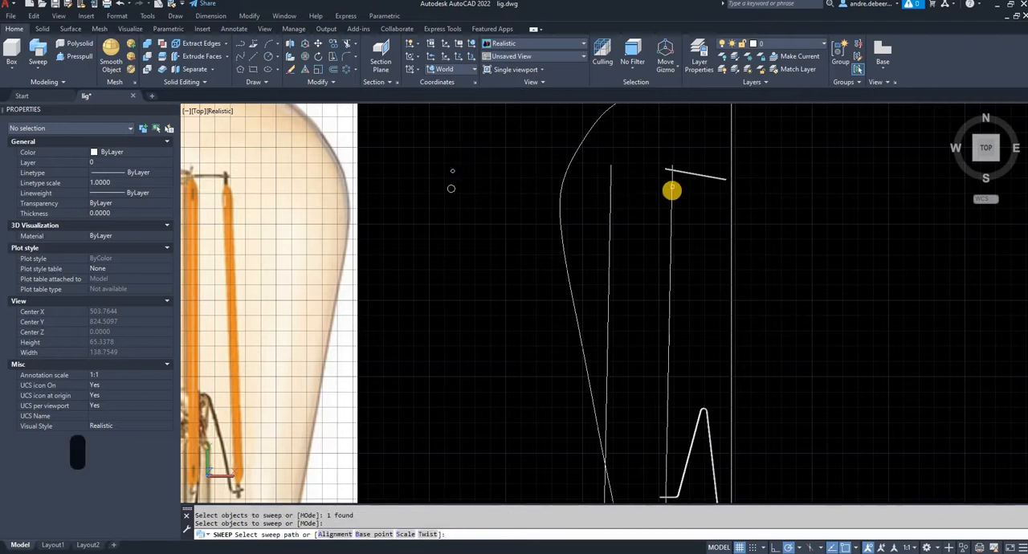
click(672, 191)
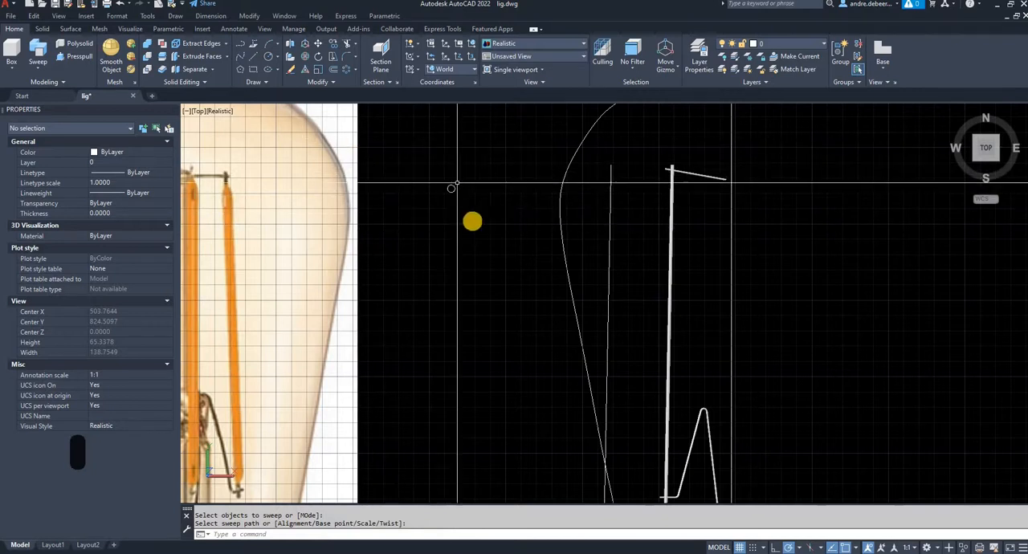
- Draw a horizontal cutting line across the remaining filament line, just below its upper end
click(613, 172)
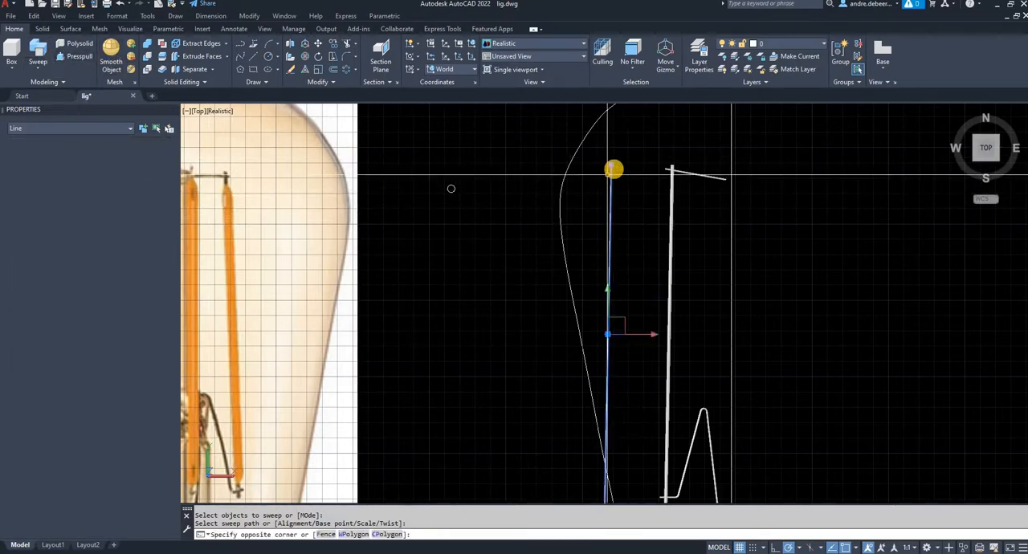
key(Escape)
key(Escape)
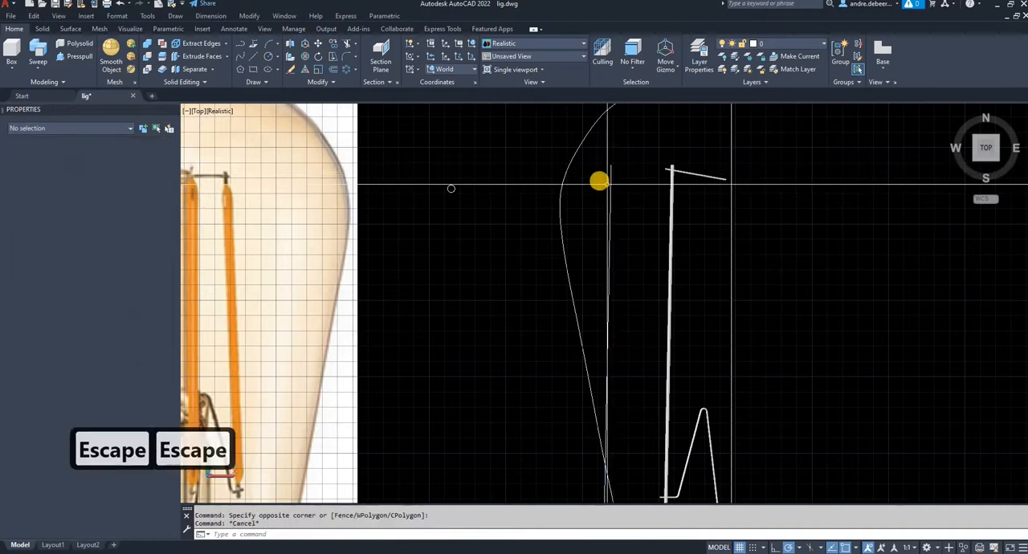
text(l)
key(Return)
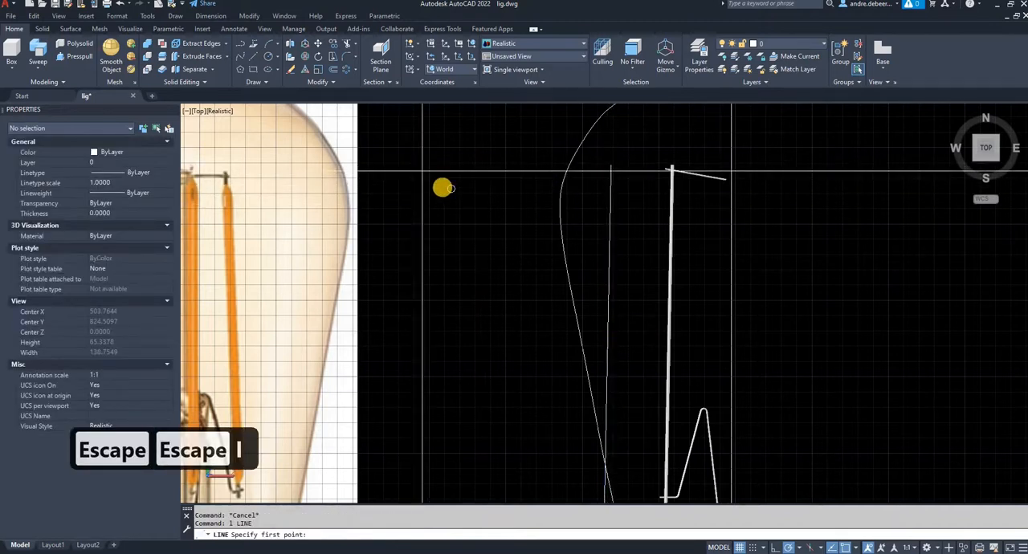
click(472, 188)
click(618, 189)
key(space)
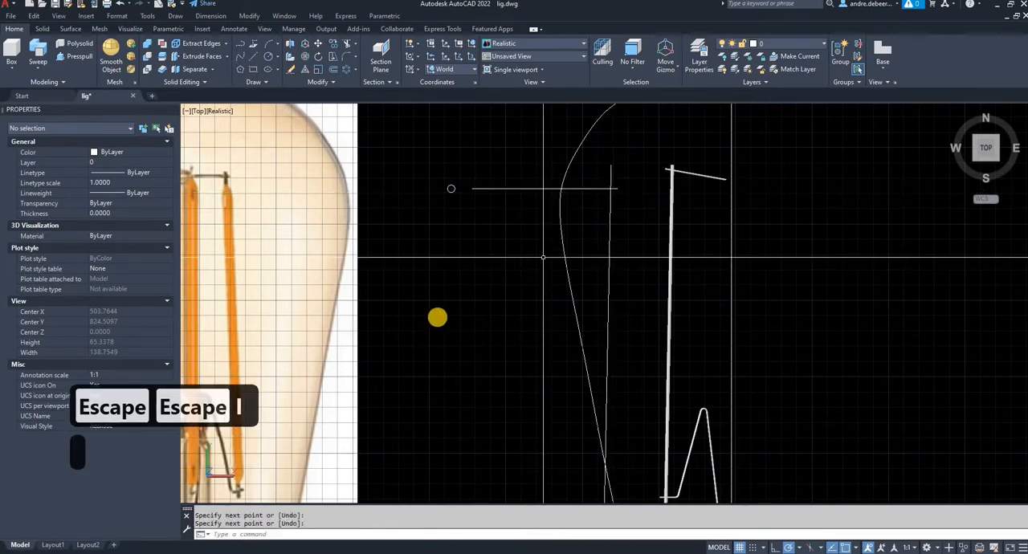
- Draw a second horizontal cutting line across the remaining filament line, just above its lower end
middle_drag(429, 337, 452, 290)
key(space)
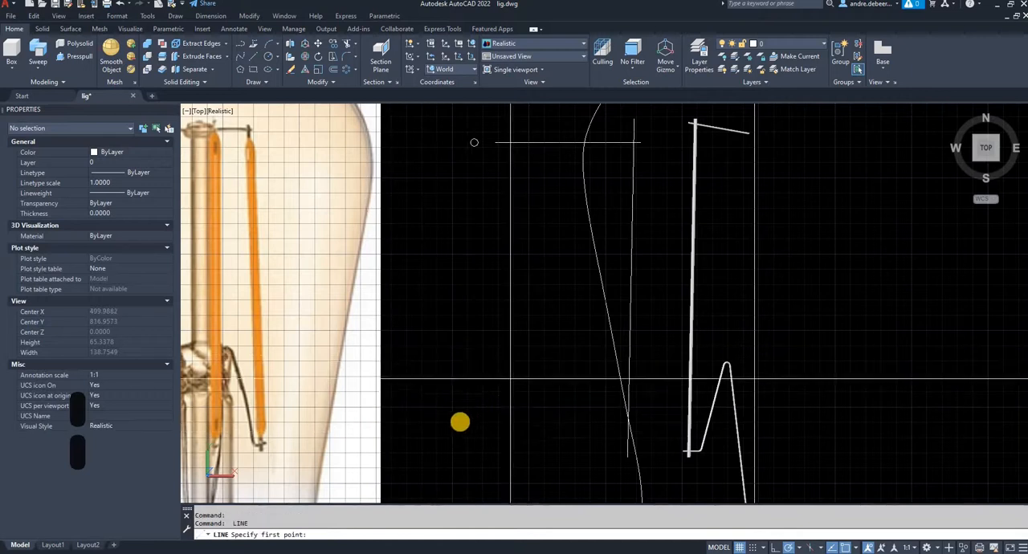
click(450, 435)
click(666, 432)
key(Escape)
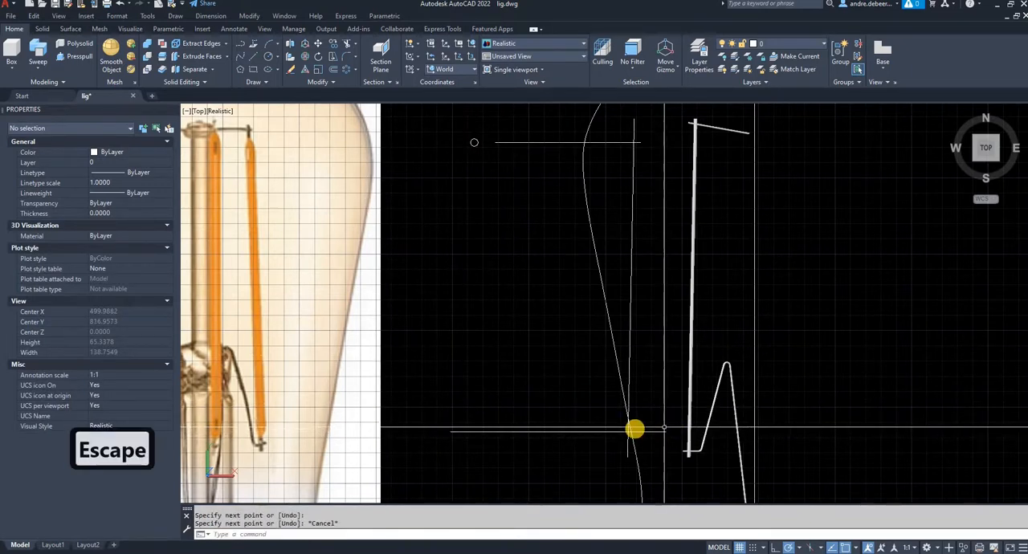
- Trim the filament line's ends beyond the two horizontal cutting lines and delete both cutting lines
text(tr)
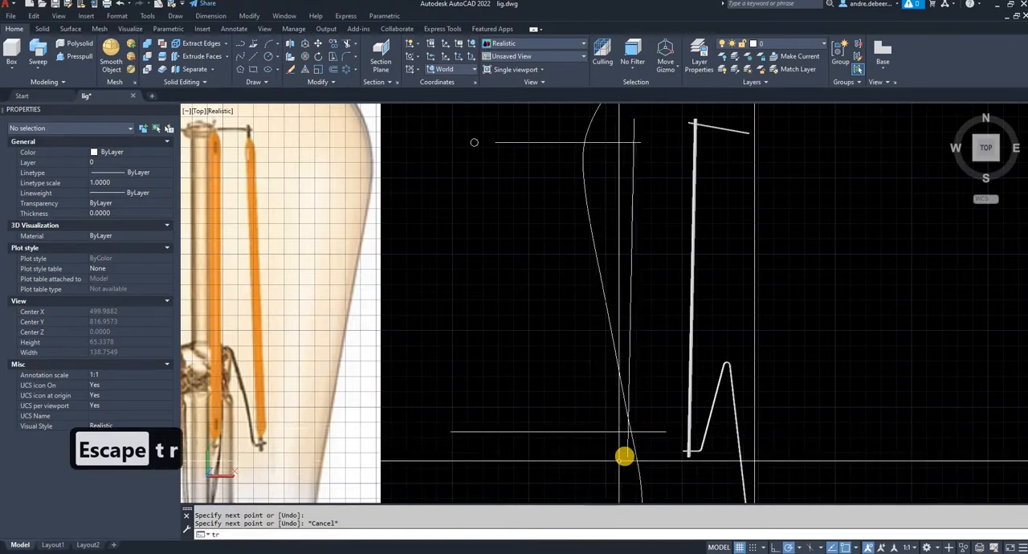
text(tr)
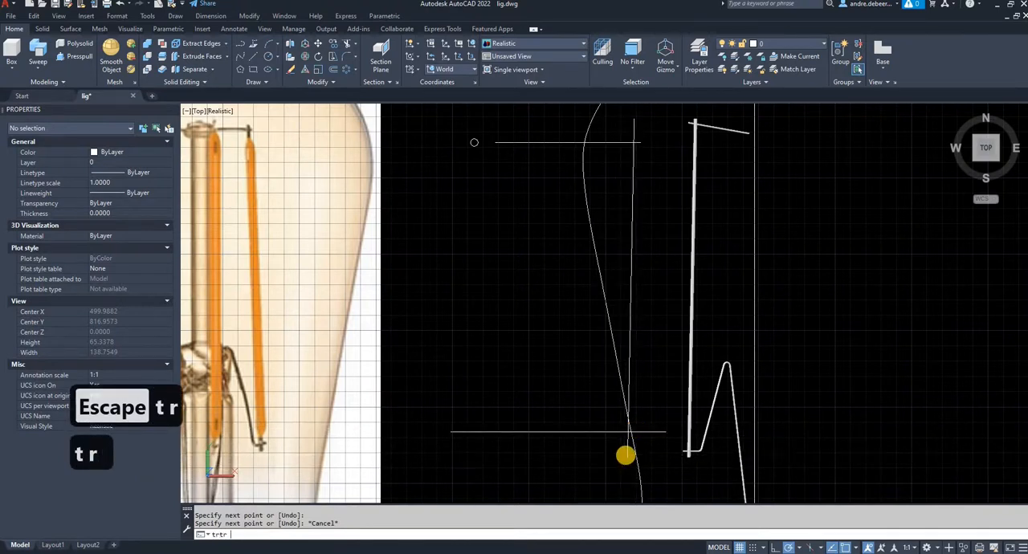
key(Return)
key(Escape)
key(Escape)
text(tr)
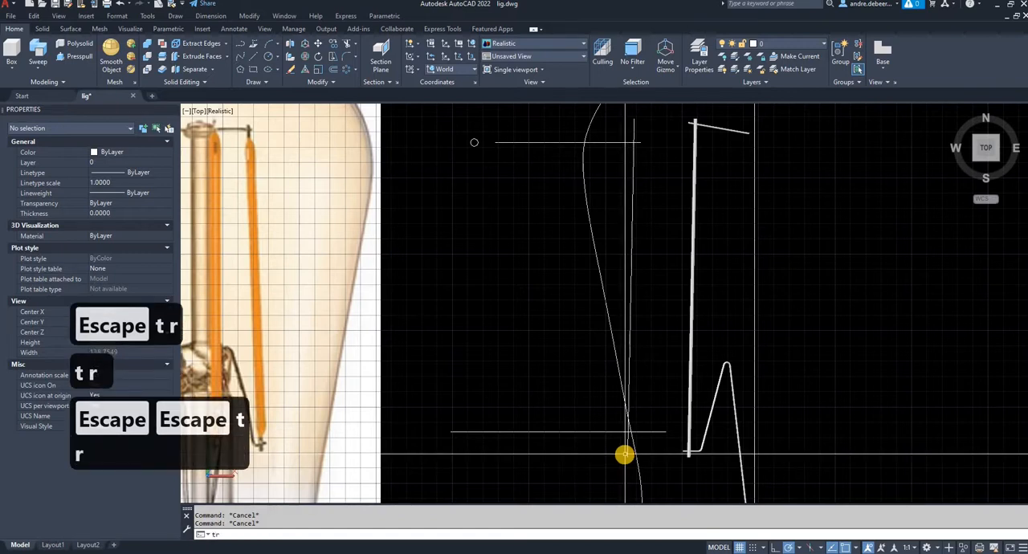
key(Return)
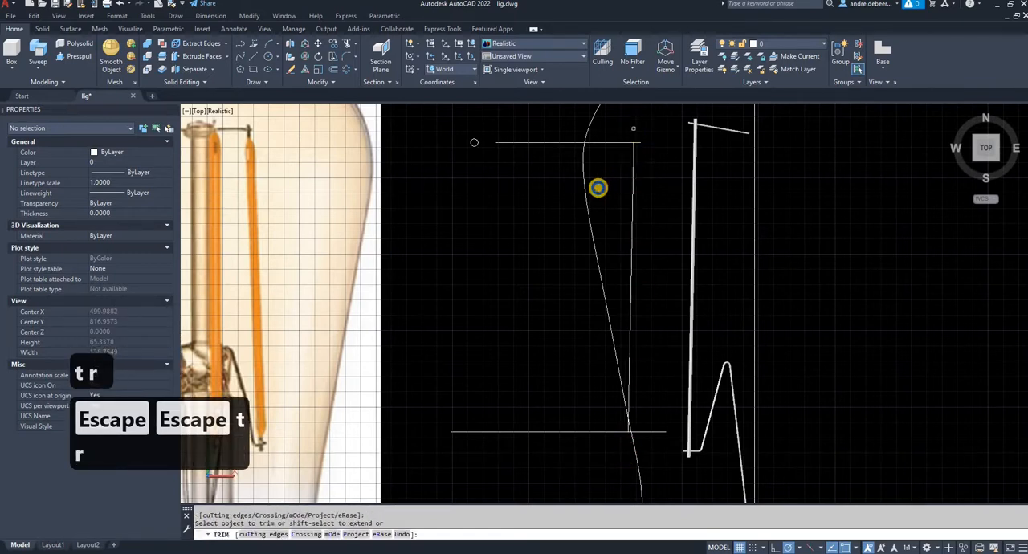
click(553, 480)
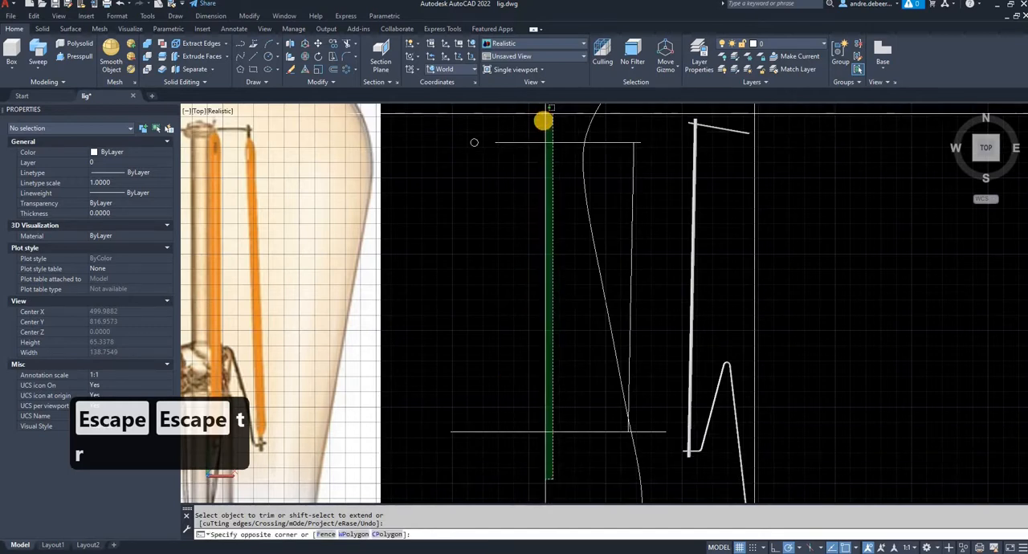
click(549, 107)
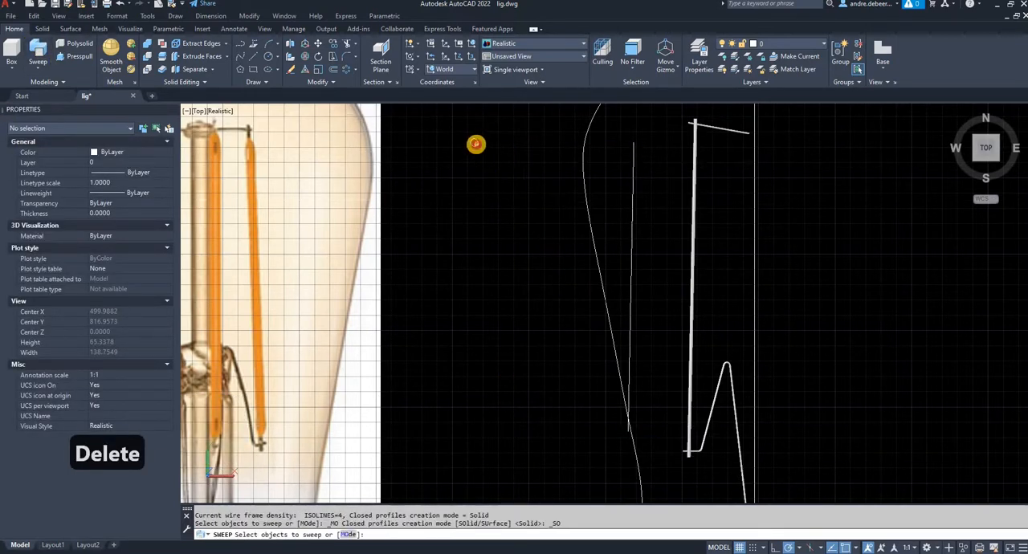
- Sweep the remaining circle along the shortened filament line to form the thick filament rod
click(633, 149)
right_click(656, 162)
drag(649, 134, 640, 132)
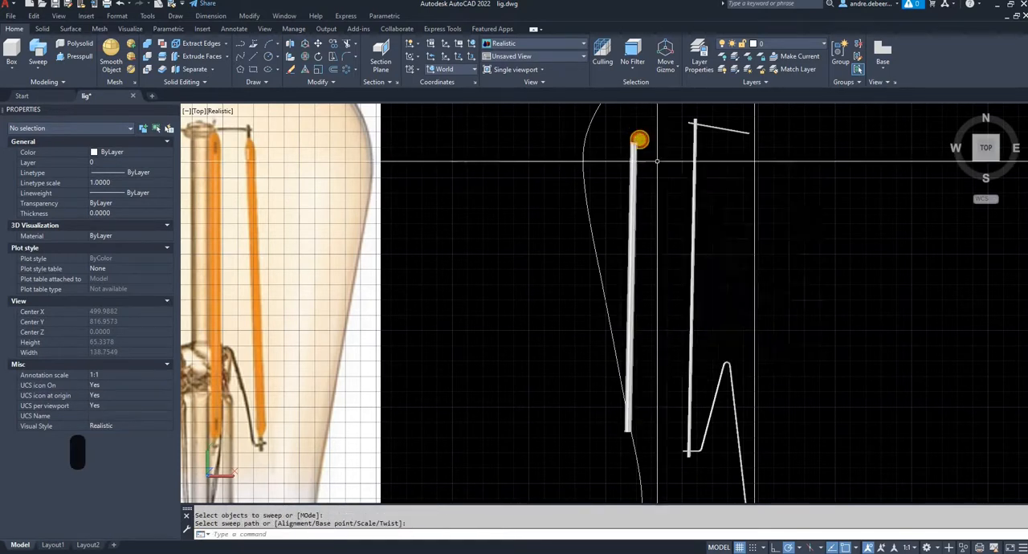
key(Escape)
- Move the thick filament rod 10 units horizontally toward the bulb's axis, onto the thin rod
click(652, 170)
click(619, 154)
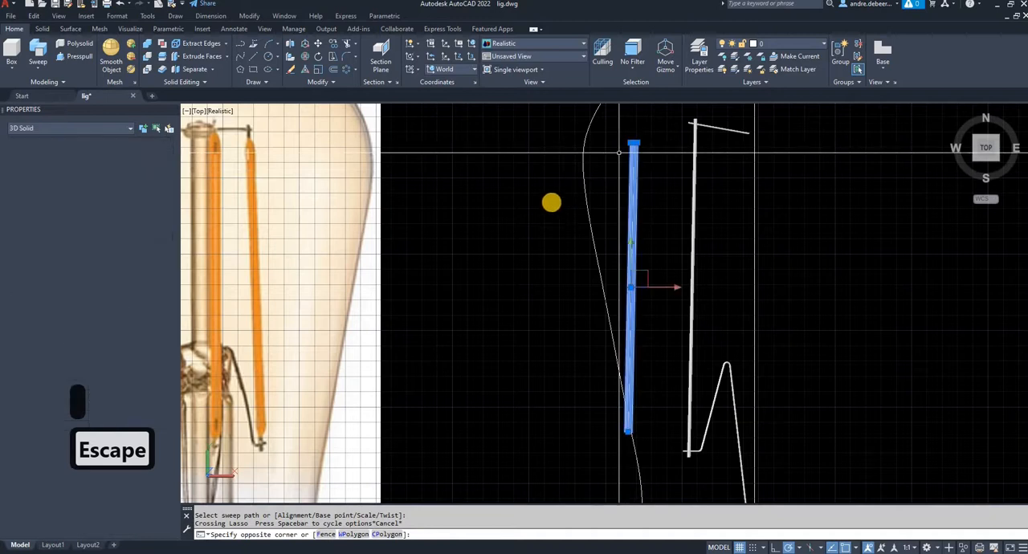
text(m)
key(Return)
click(475, 208)
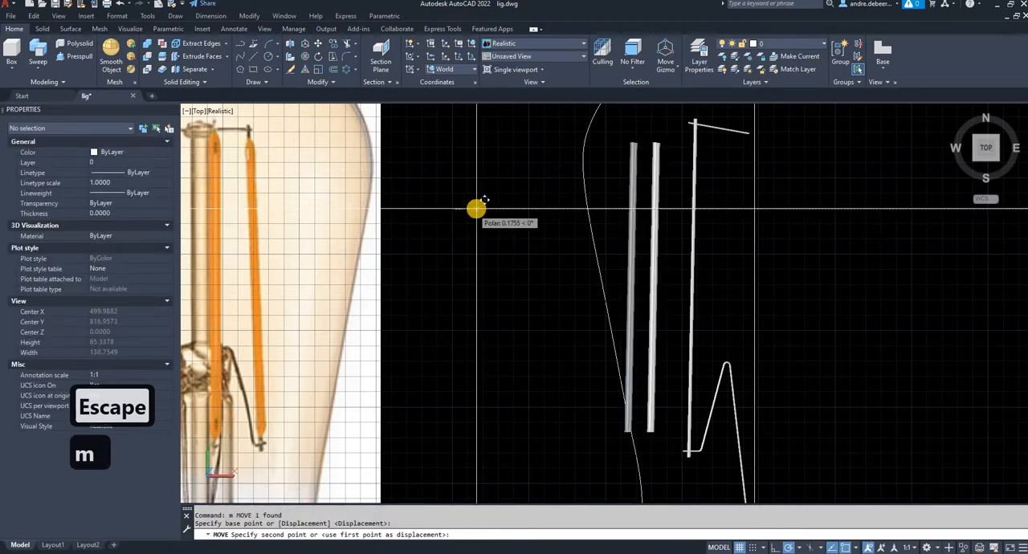
text(10)
key(Return)
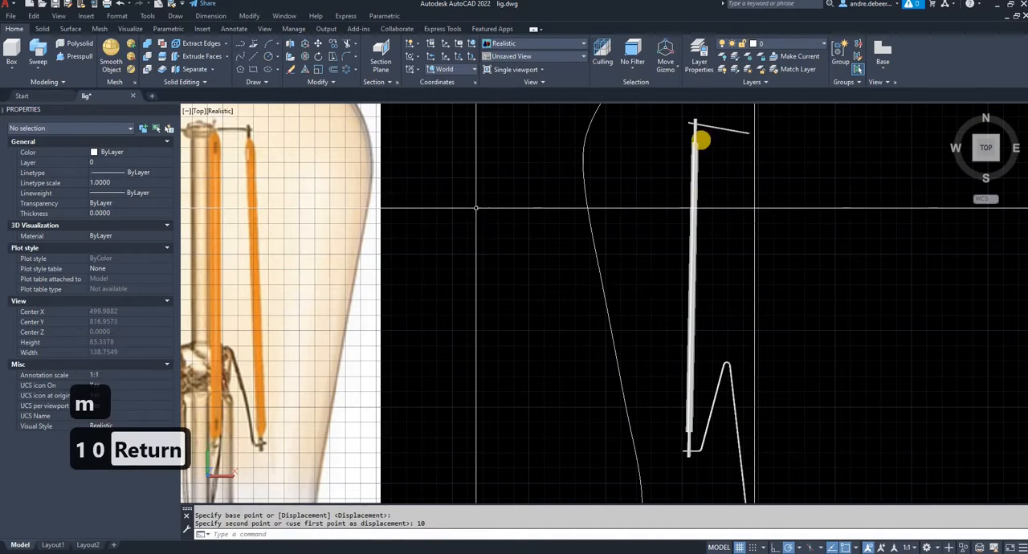
- Chamfer the upper end edge of the thick filament rod with distances 1.0 and 0.5
scroll(683, 137, up, 6)
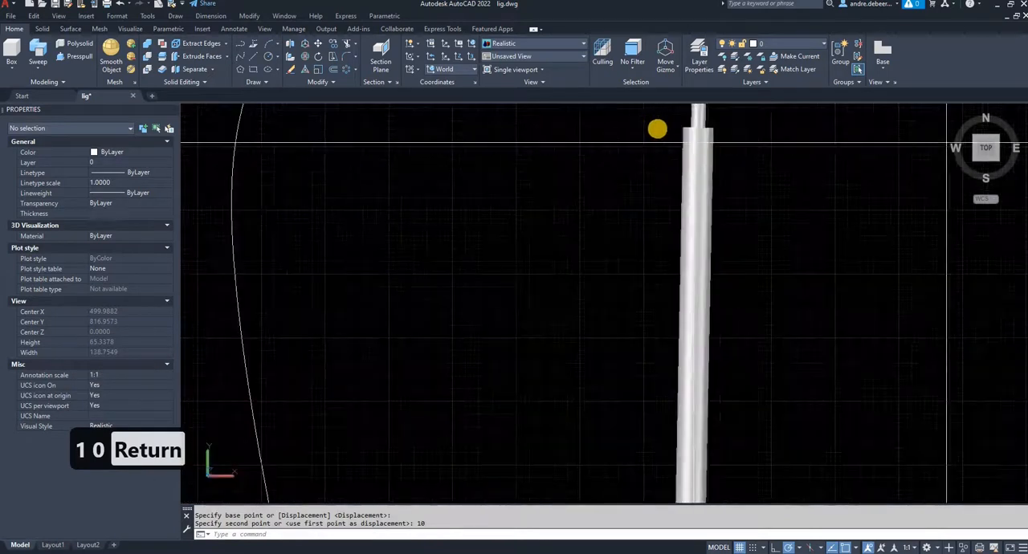
scroll(506, 231, down, 5)
middle_drag(411, 238, 792, 328)
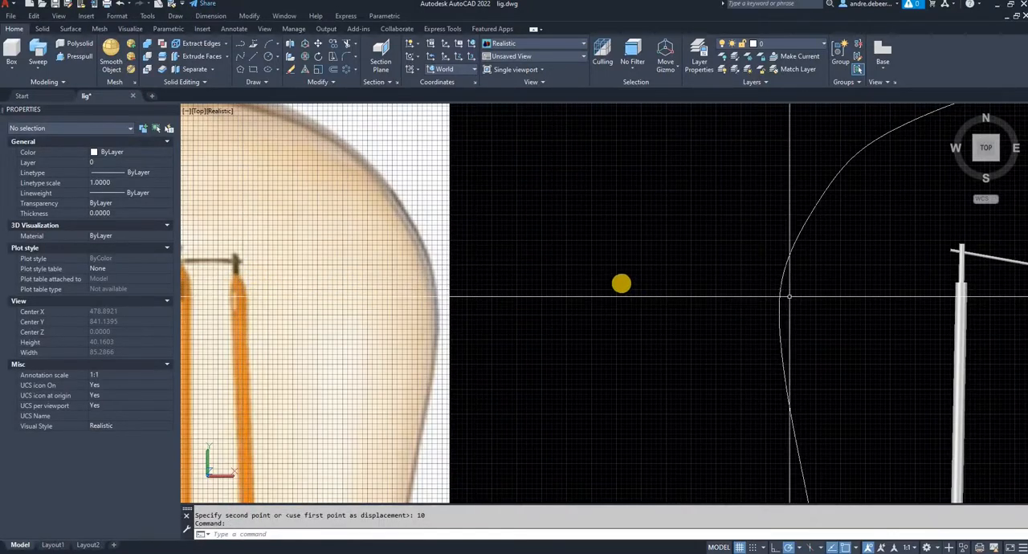
middle_drag(730, 267, 544, 264)
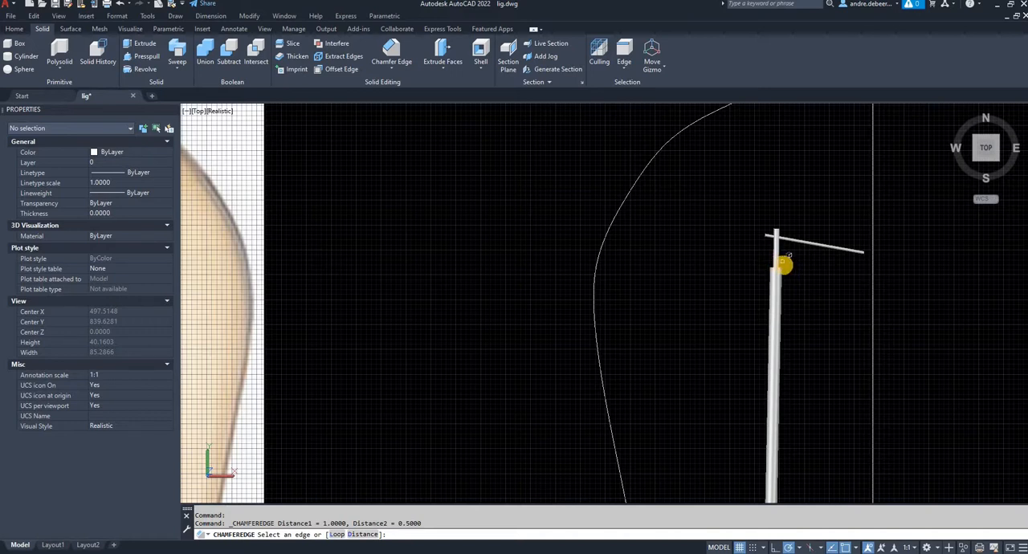
scroll(771, 267, up, 3)
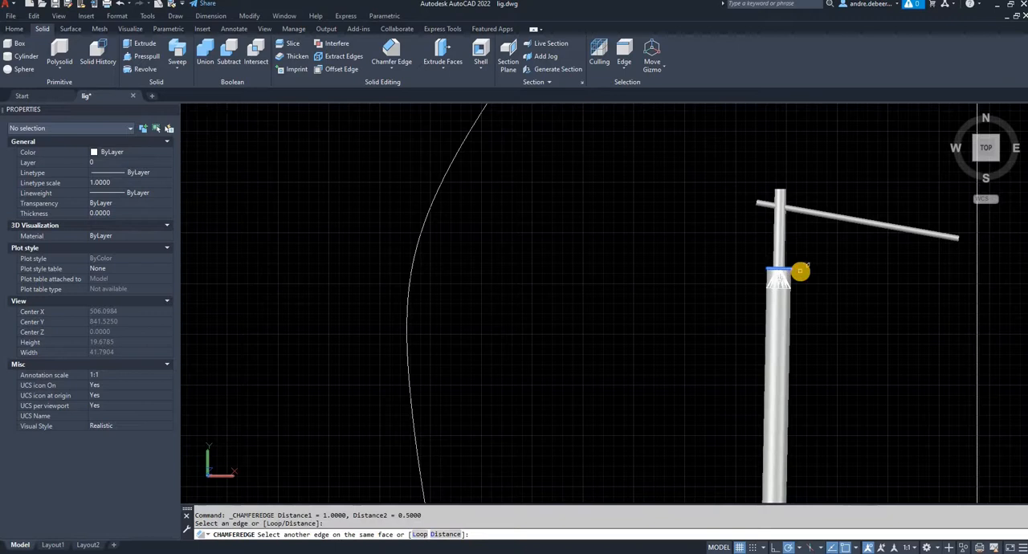
key(Return)
- Chamfer the lower end edge of the thick filament rod with the same distances, 1.0 and 0.5
scroll(815, 311, down, 4)
middle_drag(814, 310, 796, 179)
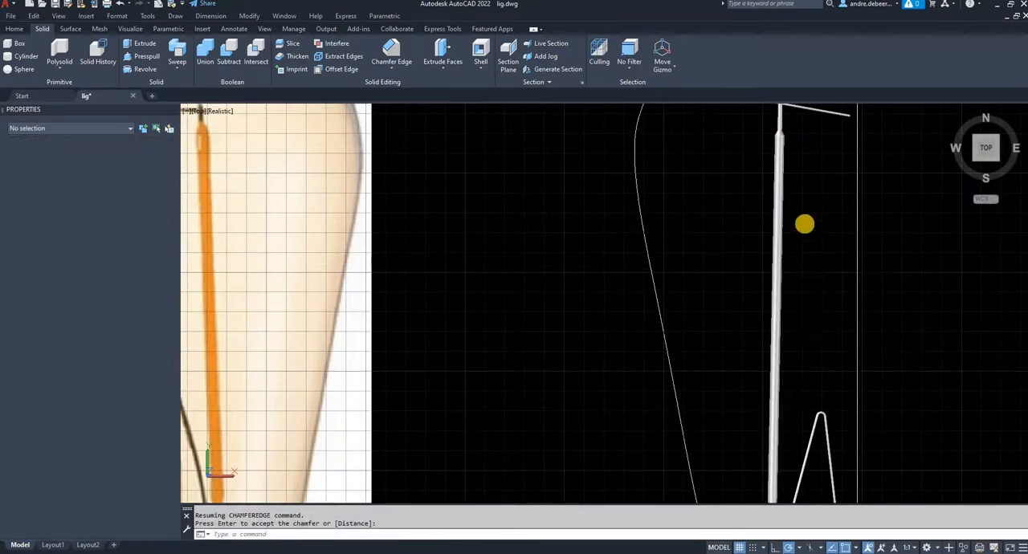
mouse_move(784, 324)
middle_down()
mouse_move(803, 198)
mouse_move(791, 364)
mouse_move(806, 166)
middle_up()
scroll(803, 197, up, 4)
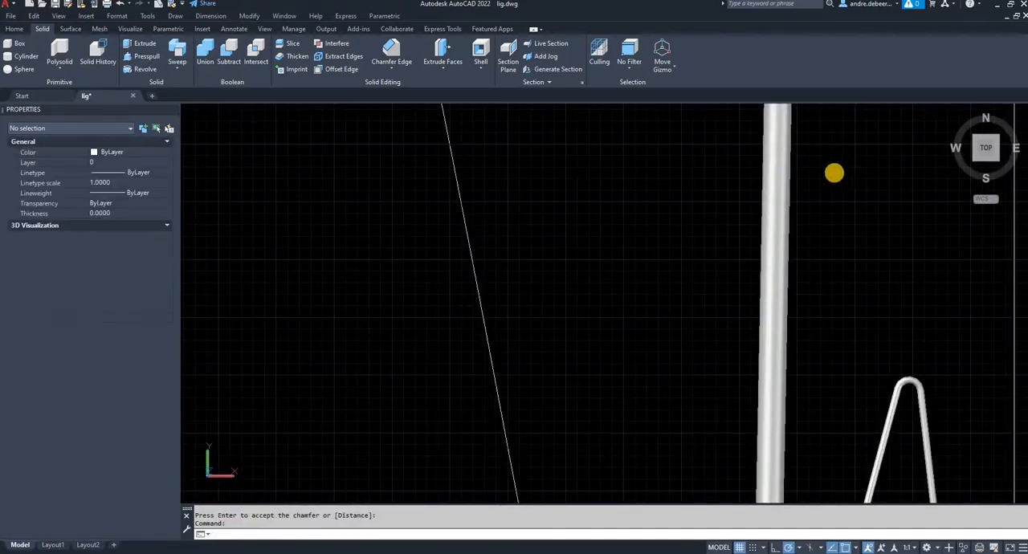
mouse_move(836, 298)
middle_down()
mouse_move(836, 273)
mouse_move(828, 310)
mouse_move(615, 189)
middle_up()
scroll(836, 303, down, 1)
right_click(629, 192)
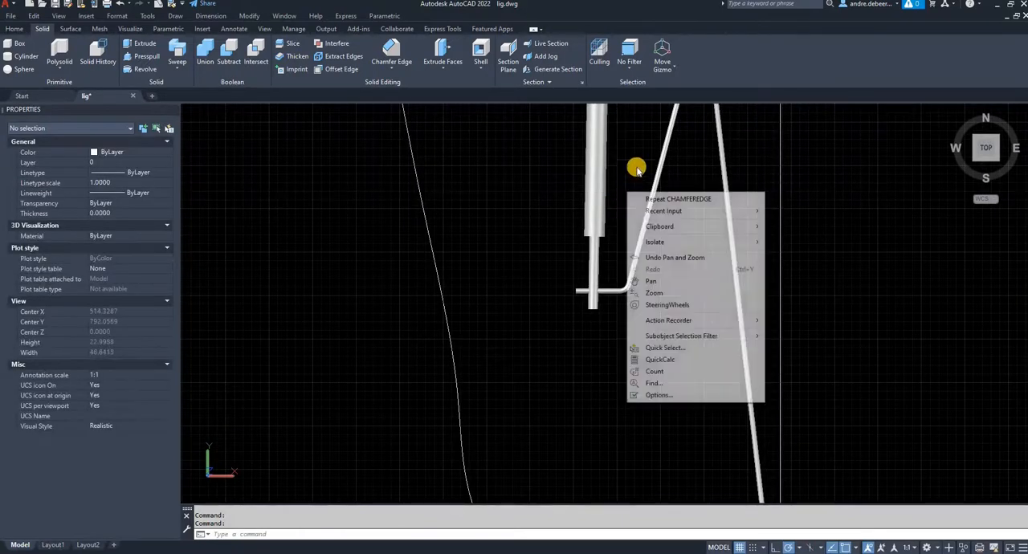
click(628, 174)
click(626, 177)
key(space)
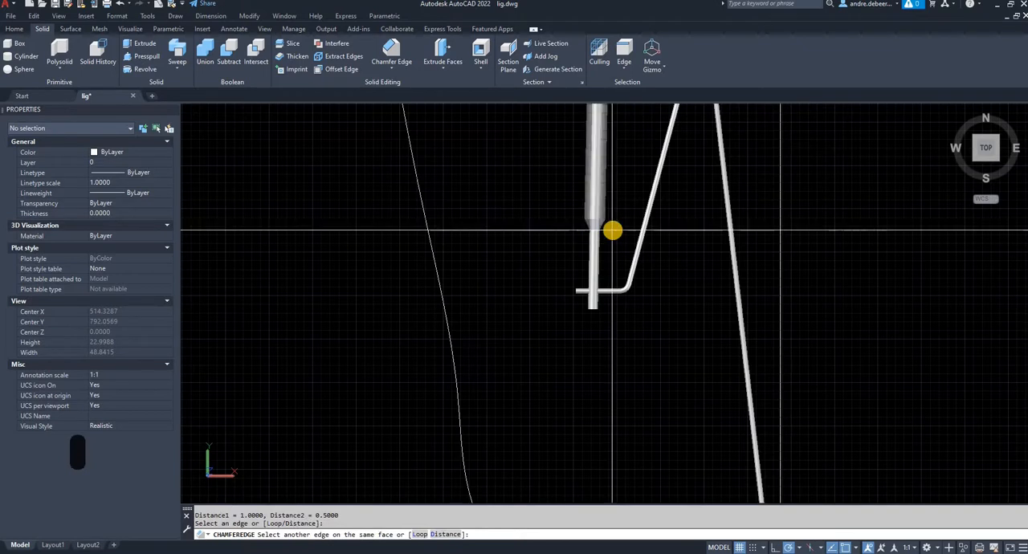
click(613, 232)
key(Return)
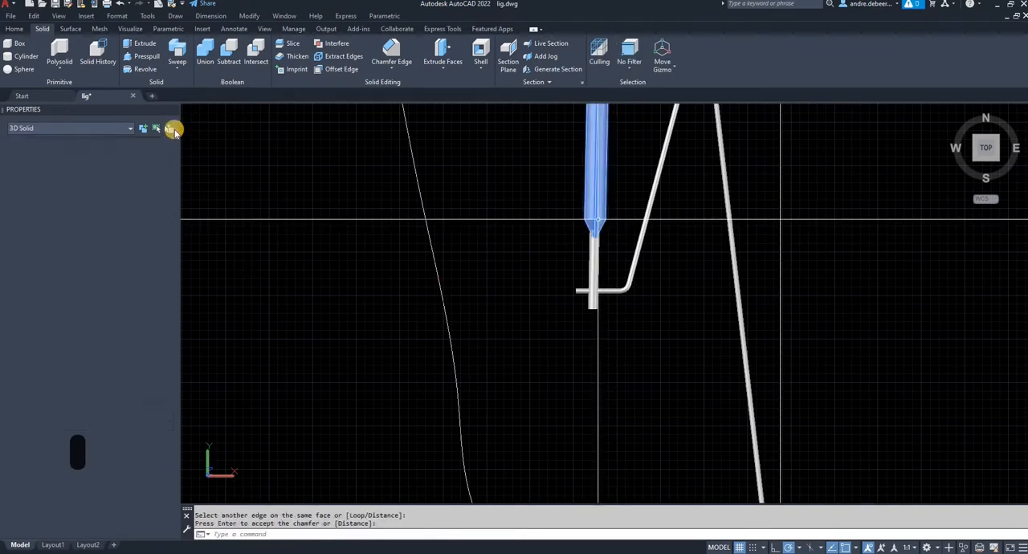
- Set the colour of the chamfered filament rod to orange and clear the selection
click(167, 152)
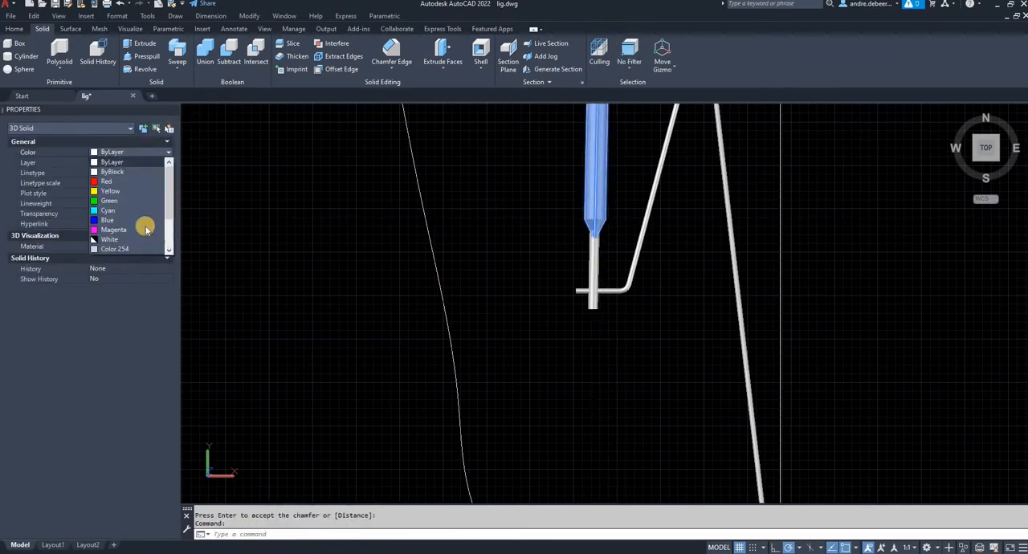
click(170, 250)
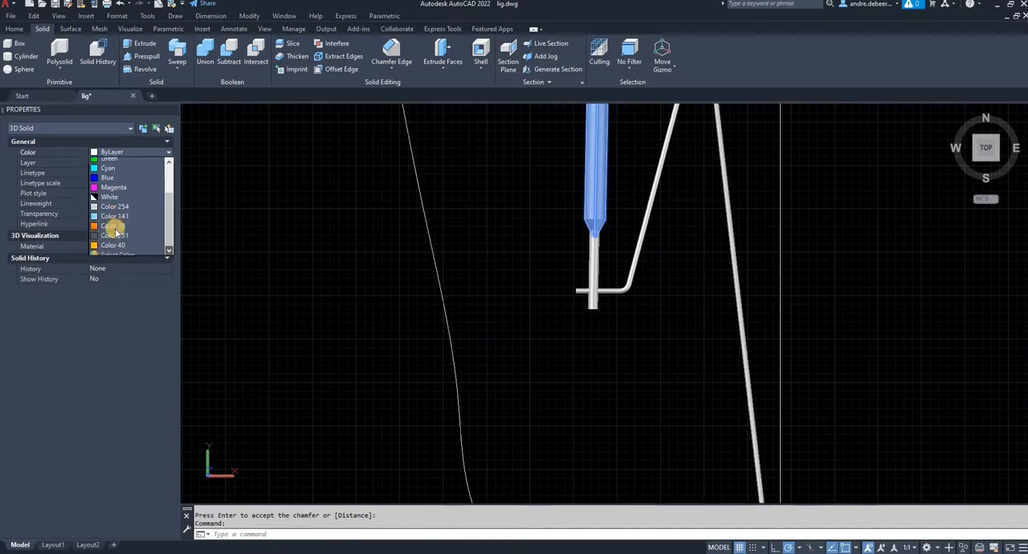
scroll(116, 235, down, 1)
click(112, 220)
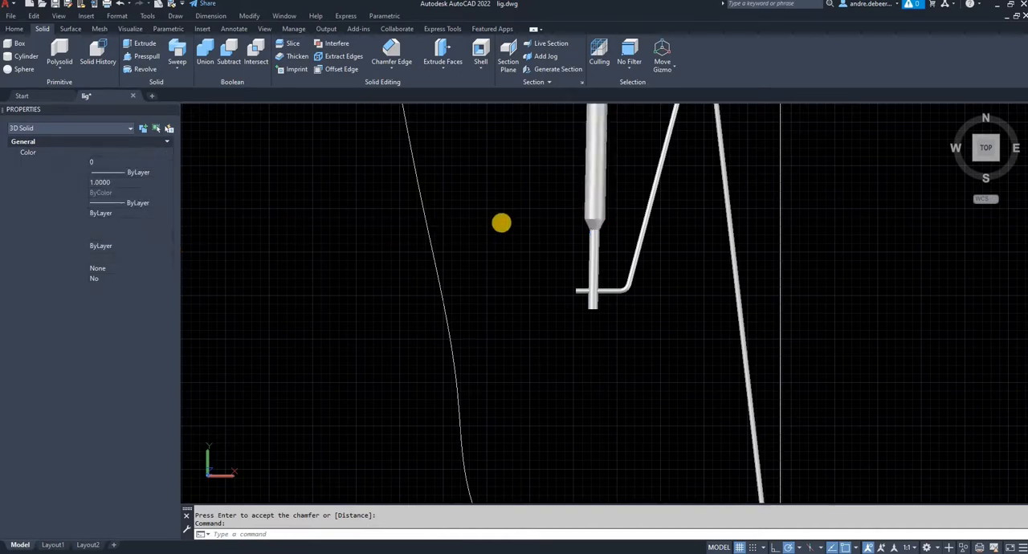
scroll(496, 218, down, 2)
middle_drag(502, 221, 556, 372)
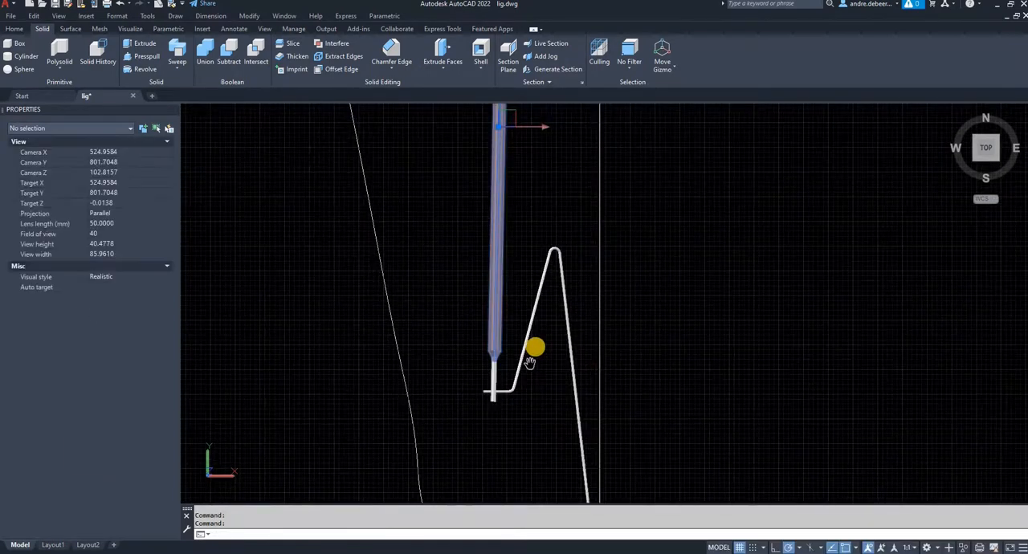
key(Escape)
key(Escape)
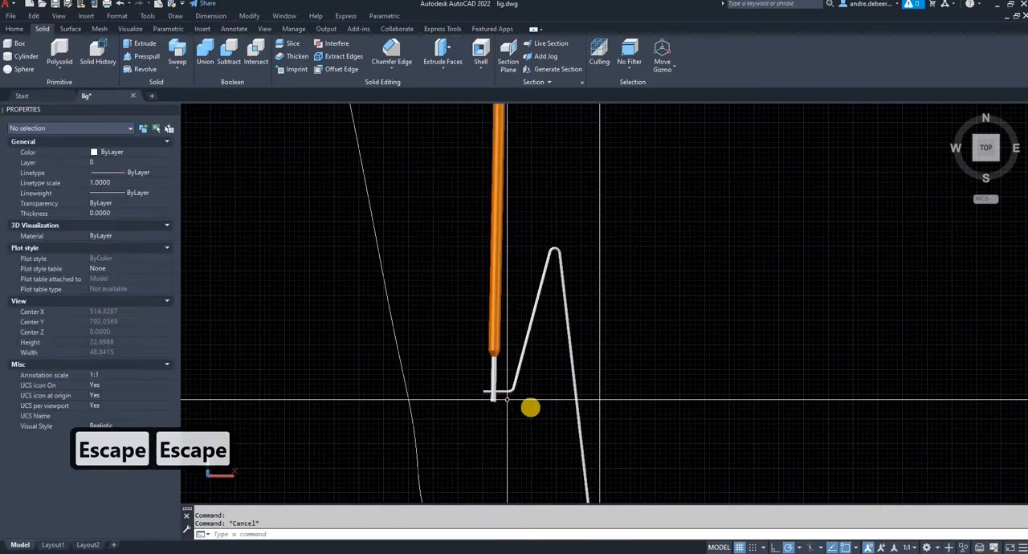
- Set the colour of the three thin wire solids around the orange filament rod to Color 251 and clear the selection
click(530, 406)
click(466, 380)
middle_drag(546, 286, 557, 497)
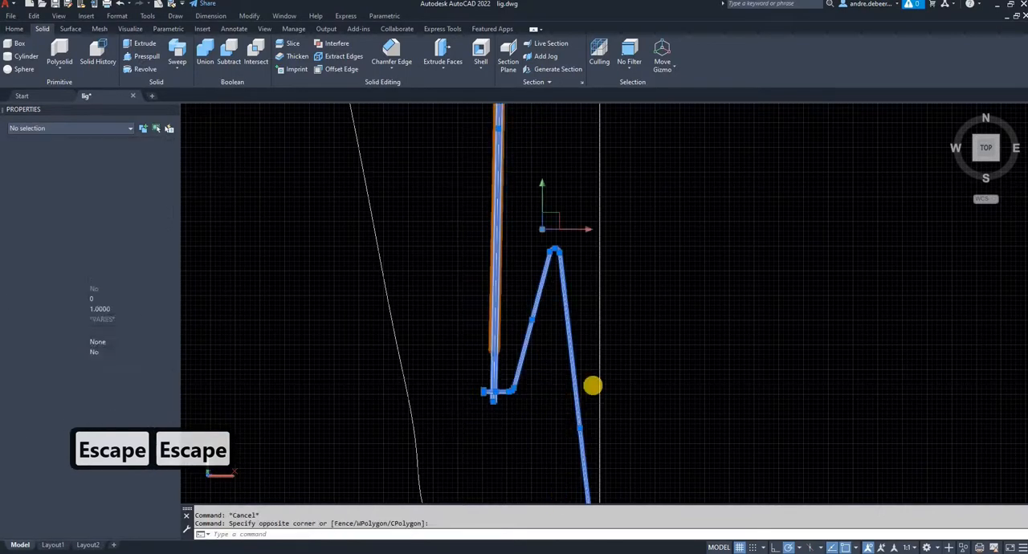
middle_drag(570, 212, 566, 393)
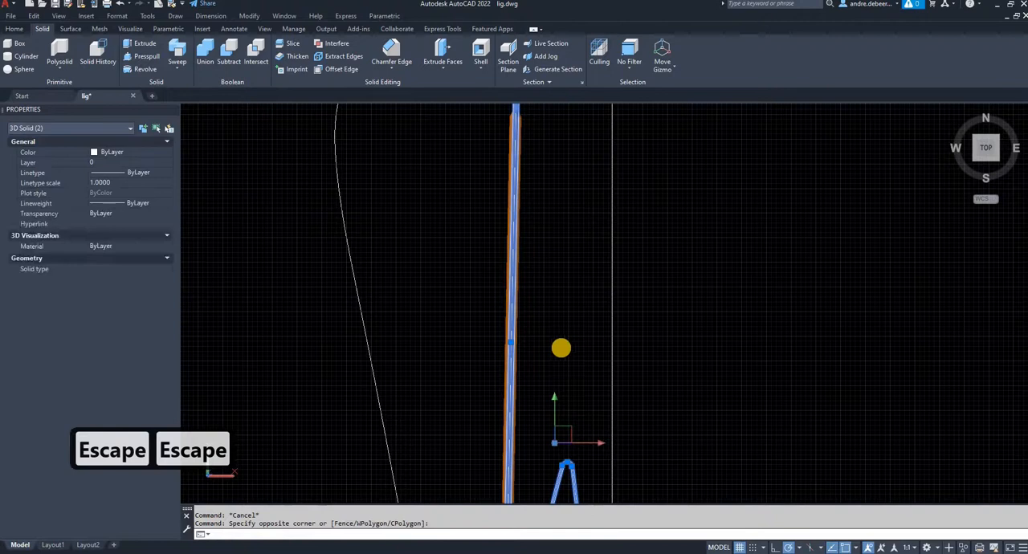
click(533, 270)
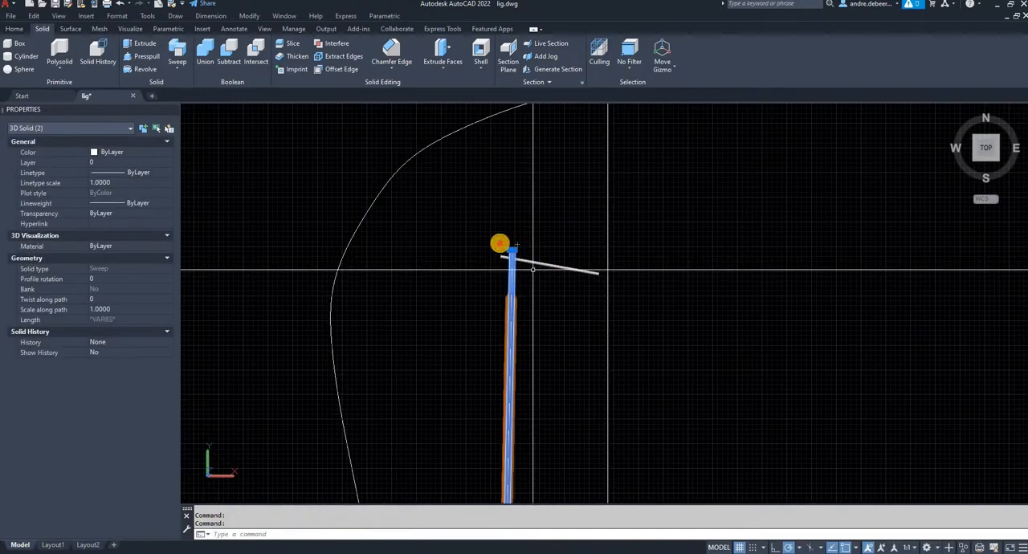
click(499, 243)
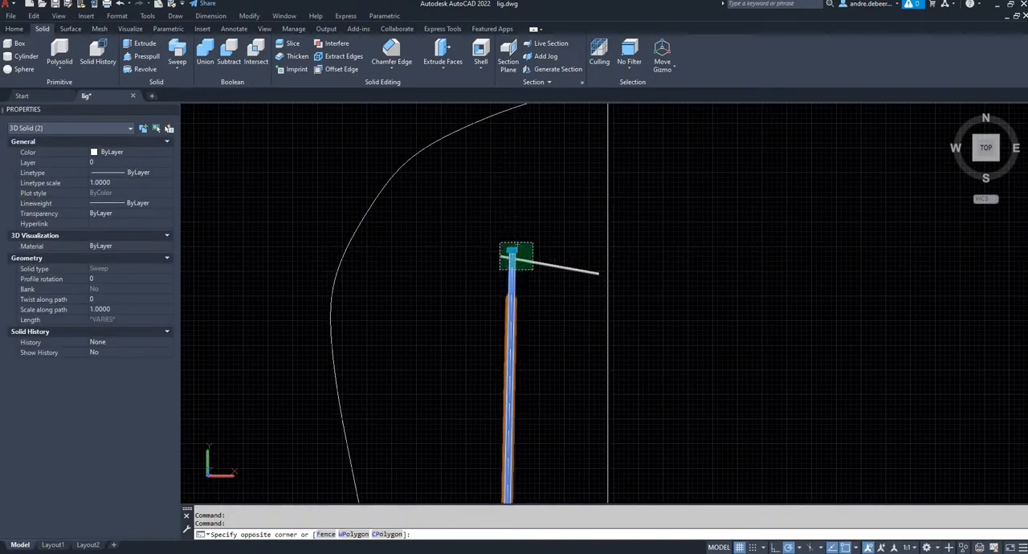
click(168, 151)
scroll(133, 233, down, 1)
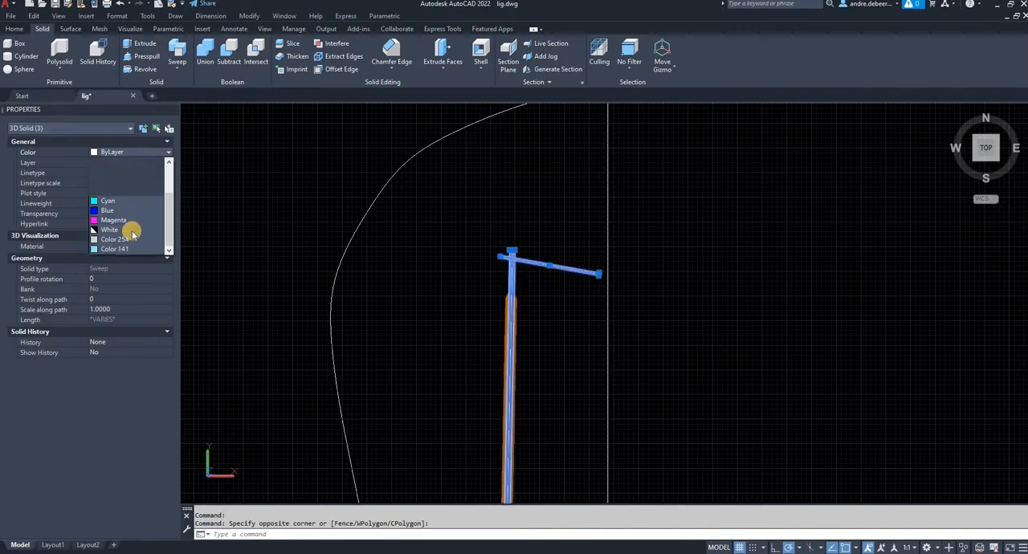
click(465, 244)
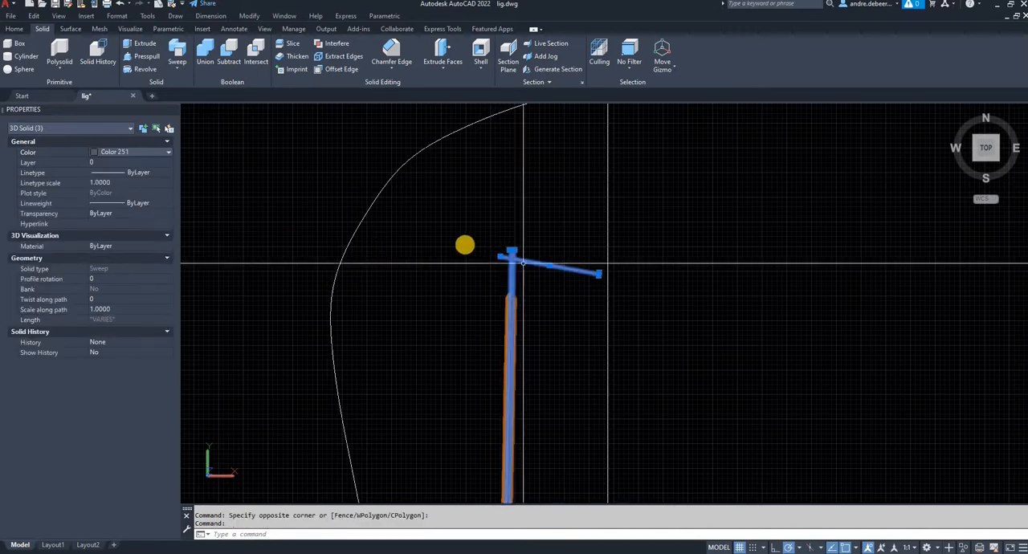
key(Escape)
key(Escape)
scroll(466, 244, down, 3)
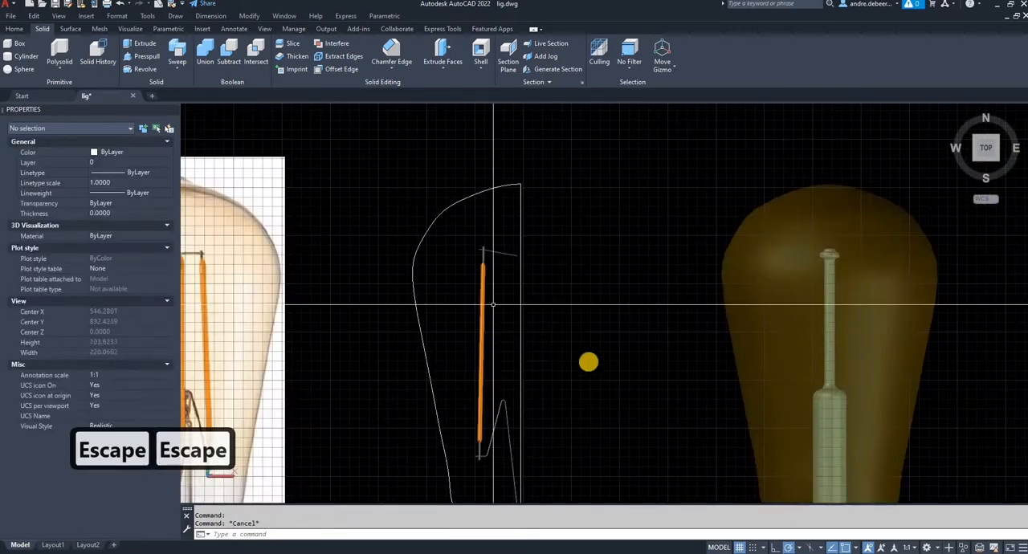
- Rotate the filament, its support wires and the axis line upright with 3D Rotate, using the free end of the short base line as base point
shift+middle_drag(540, 389, 480, 158)
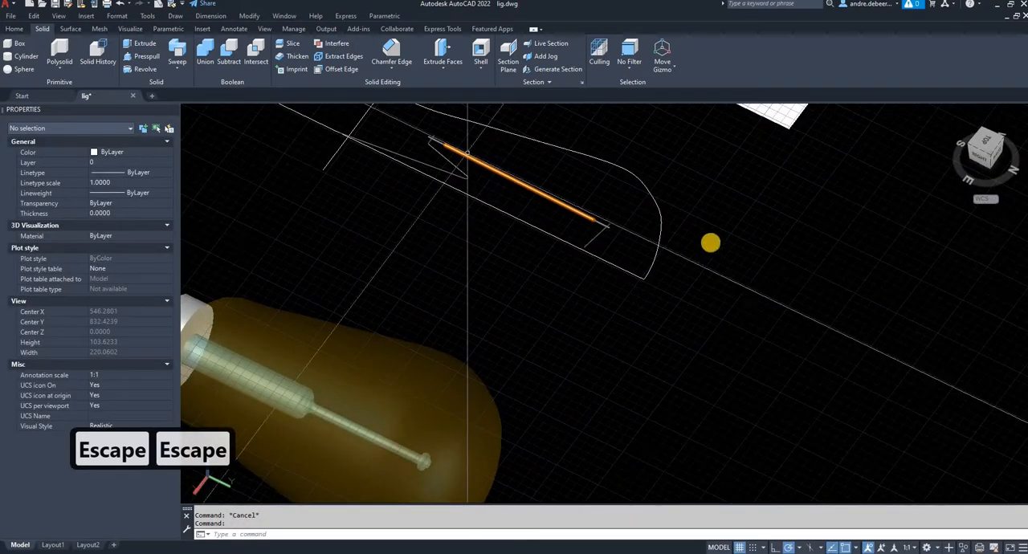
shift+middle_drag(631, 412, 385, 335)
scroll(643, 247, down, 2)
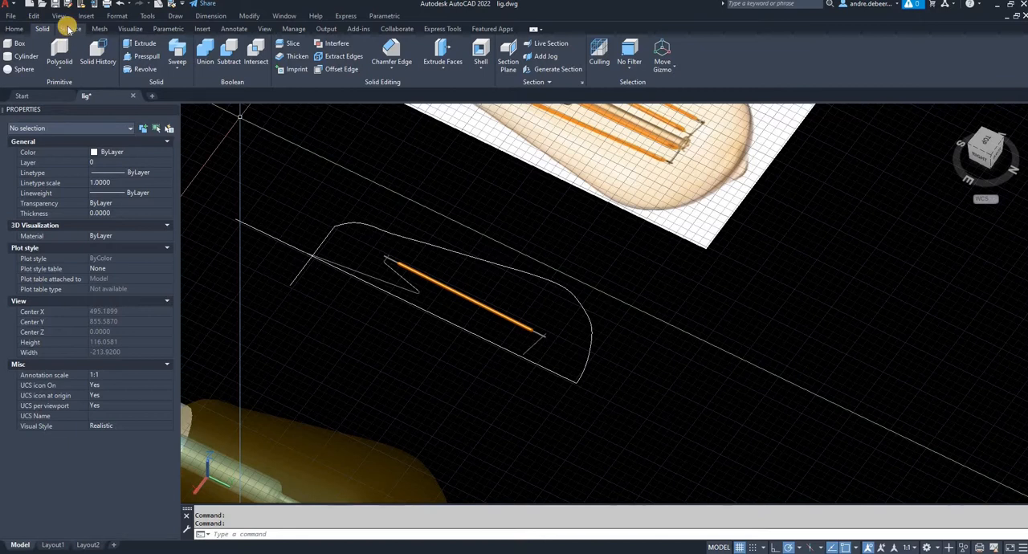
click(130, 29)
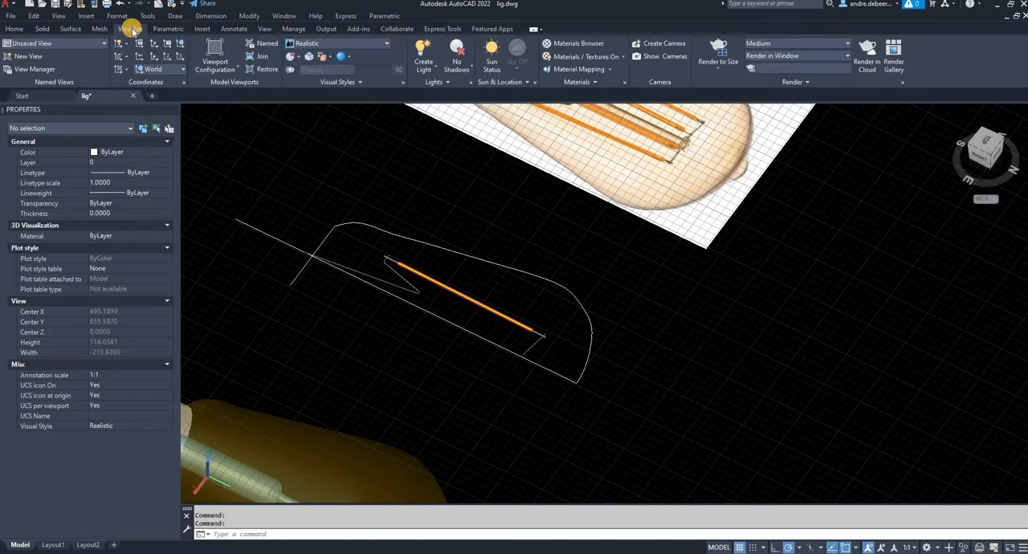
click(44, 29)
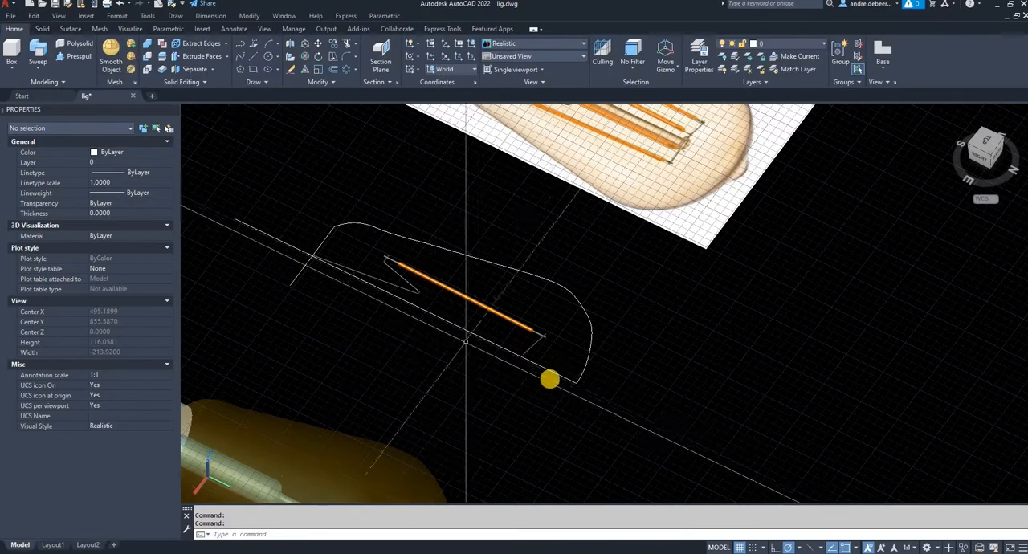
click(549, 378)
click(368, 297)
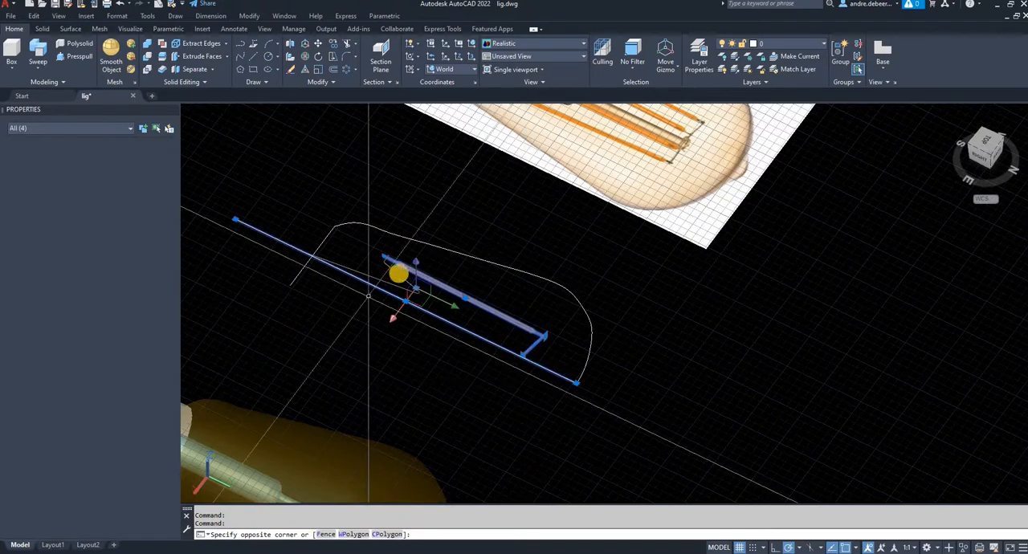
click(420, 255)
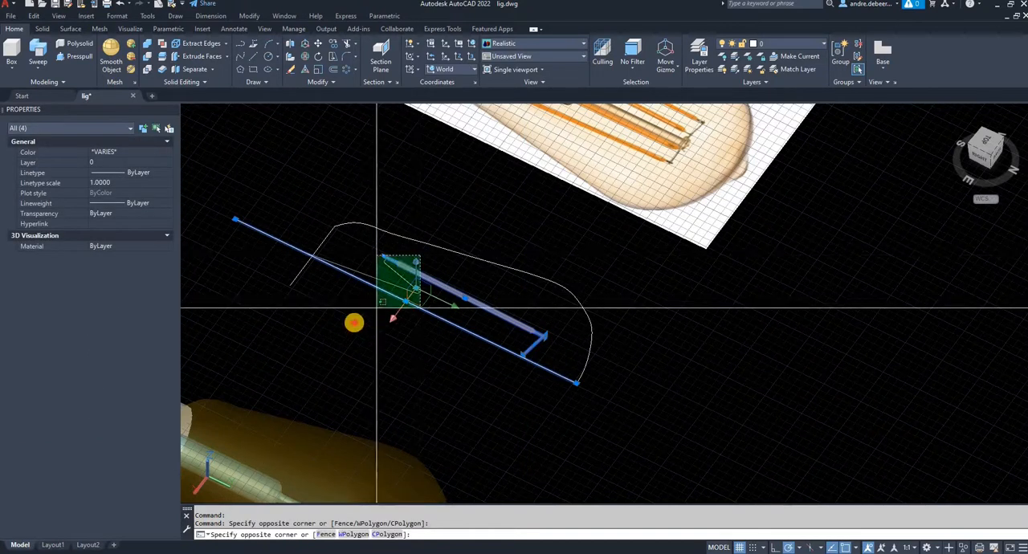
click(354, 322)
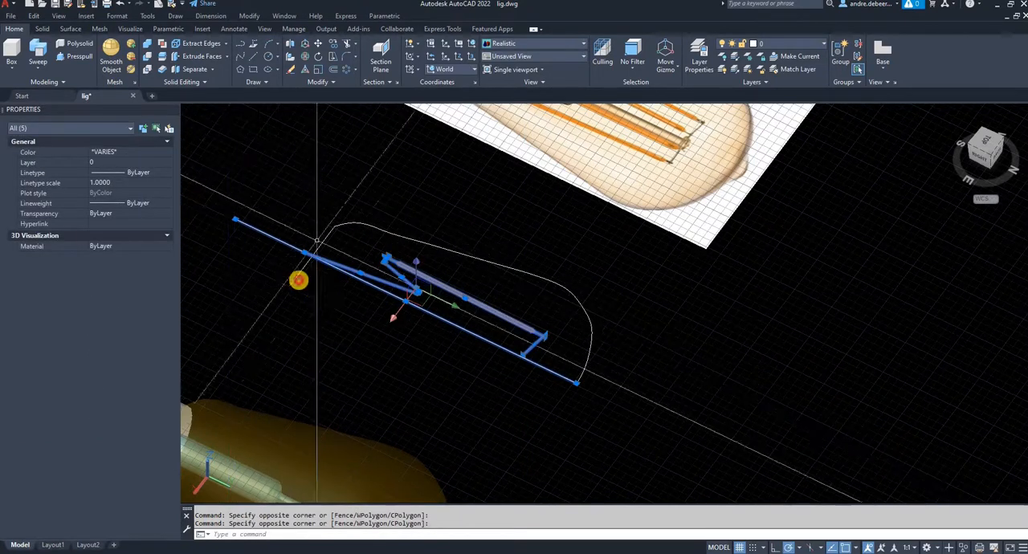
click(289, 276)
click(299, 279)
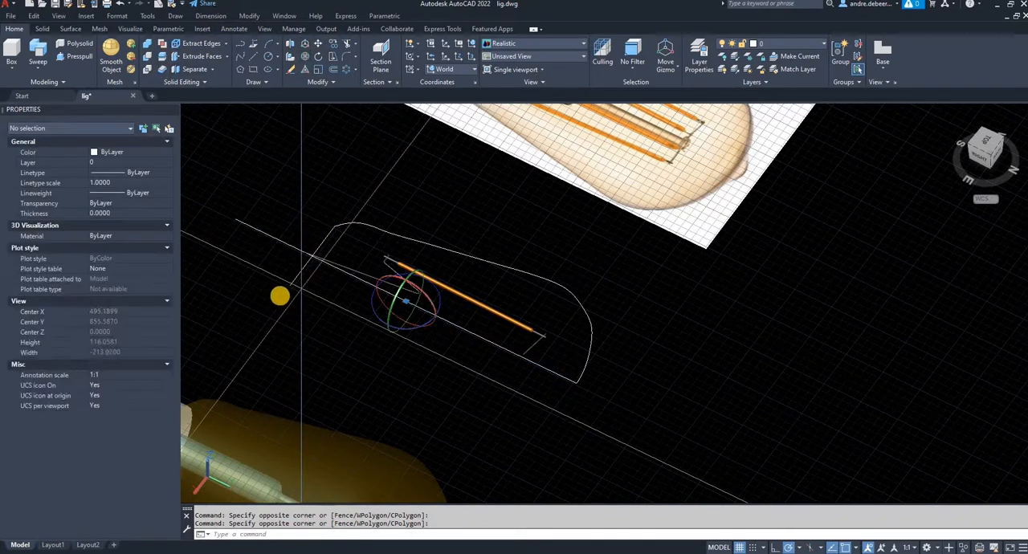
click(290, 288)
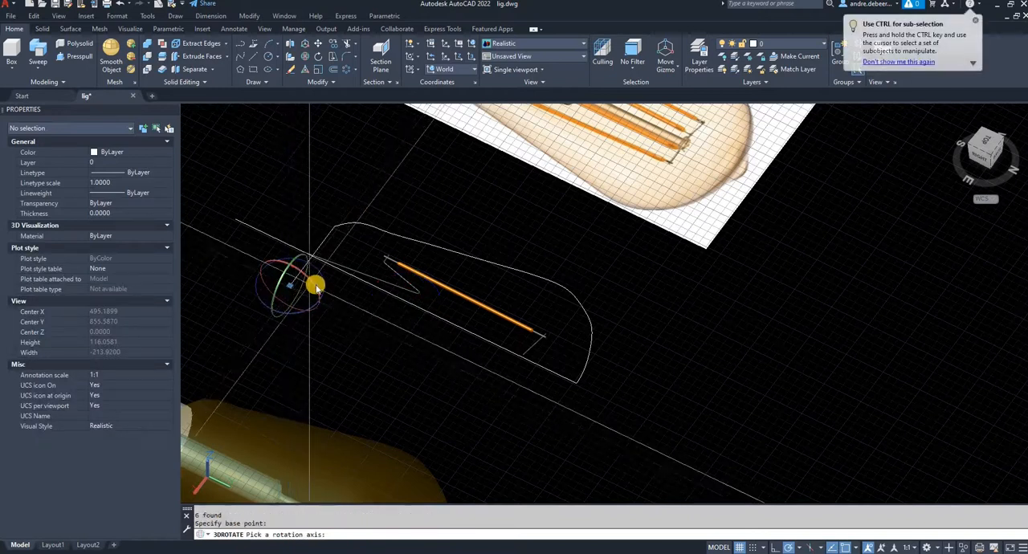
click(316, 287)
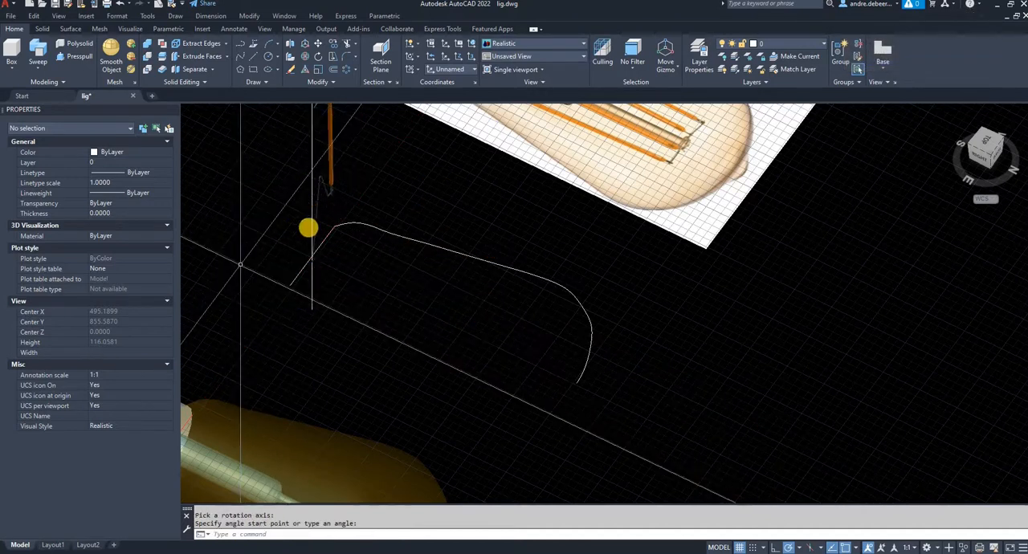
- Create a polar array of the upright filament rod and its three wires, centred where the vertical axis meets the base line
middle_drag(337, 114, 337, 180)
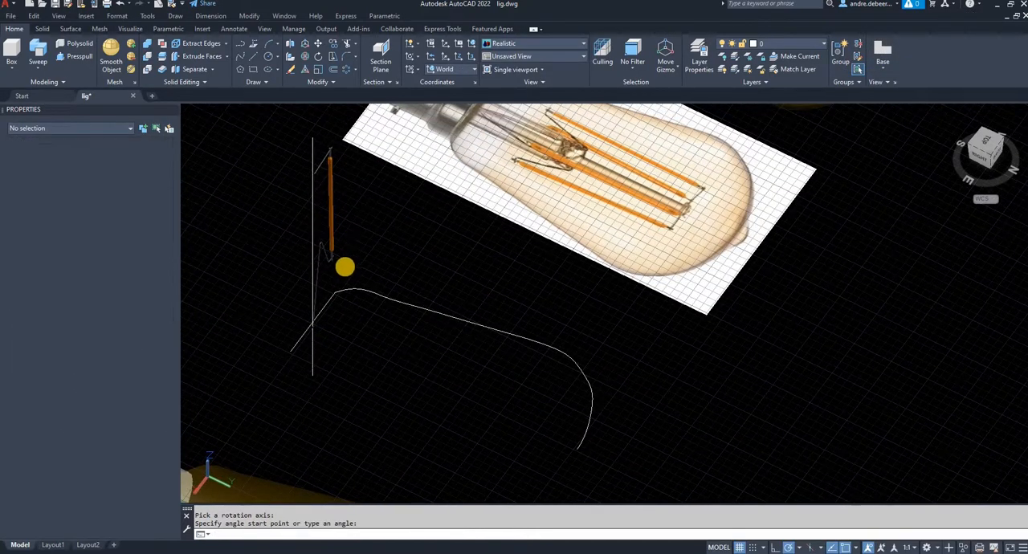
key(Escape)
click(339, 266)
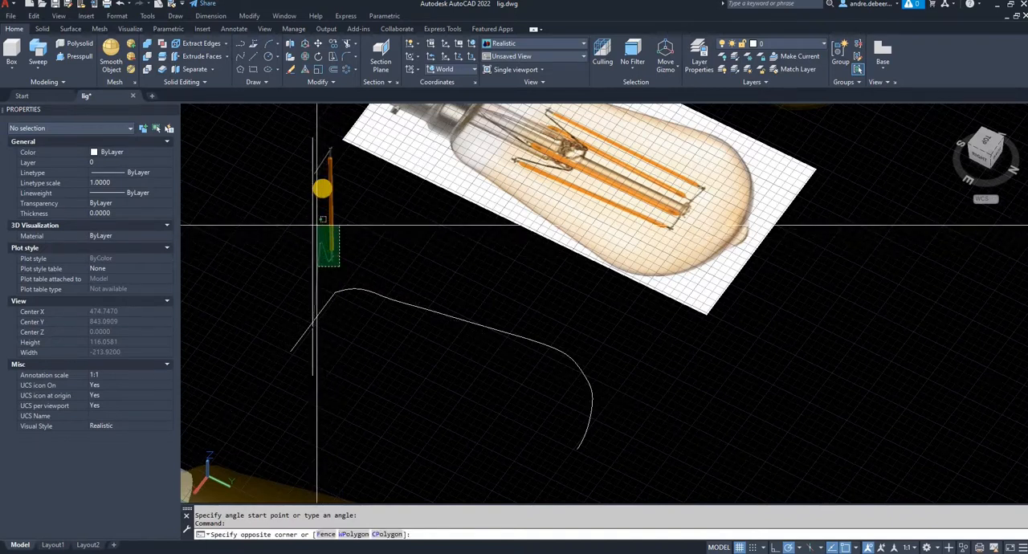
click(324, 169)
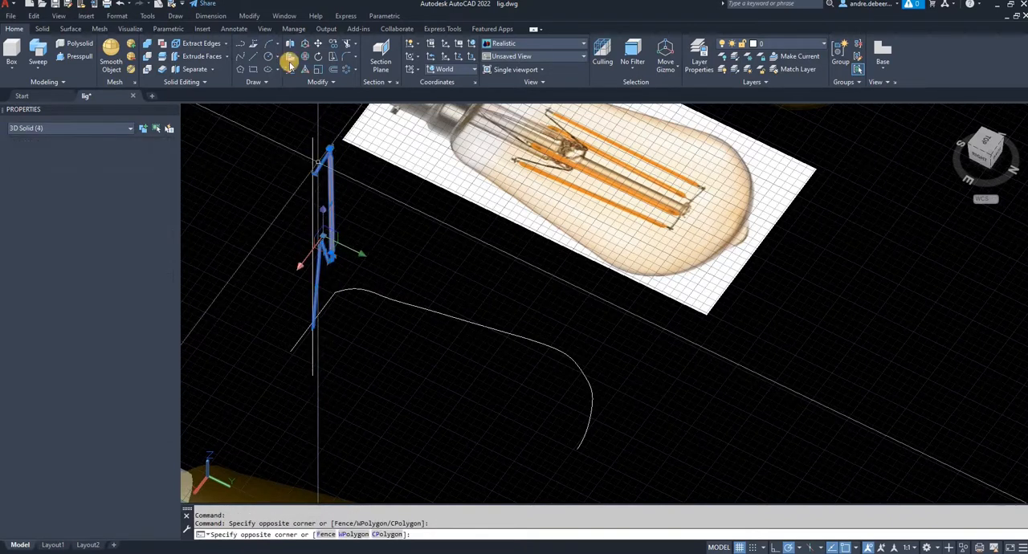
click(341, 74)
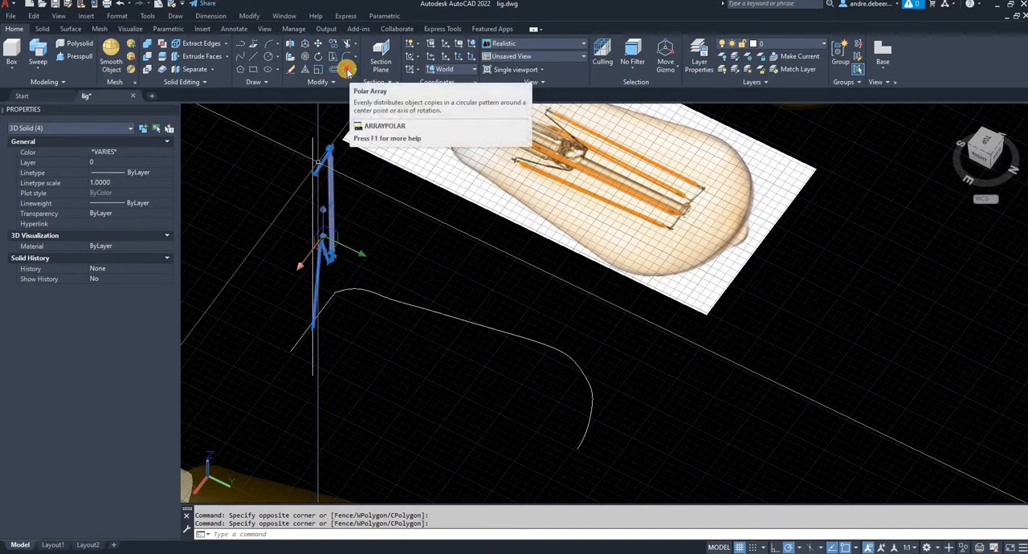
key(Escape)
scroll(299, 394, up, 1)
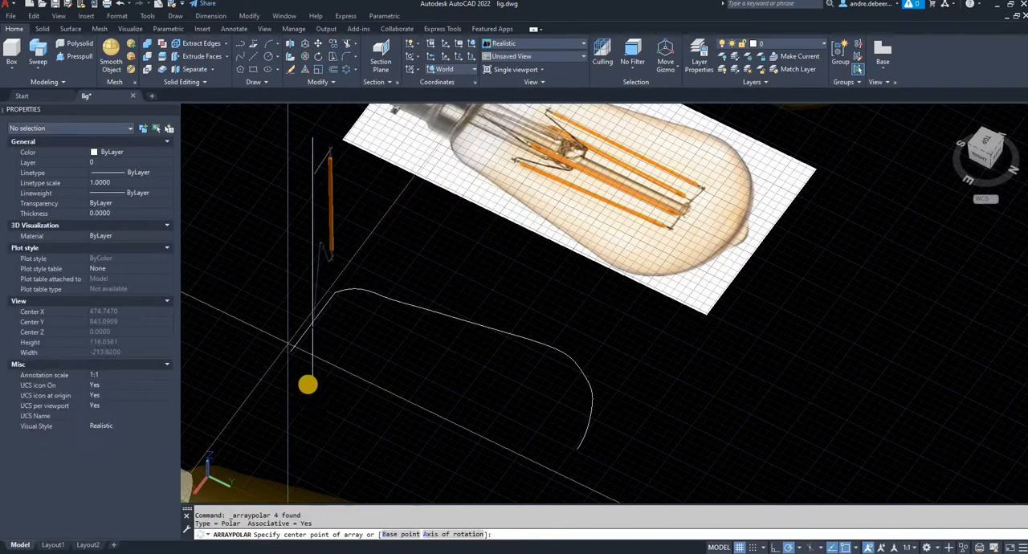
scroll(306, 331, up, 5)
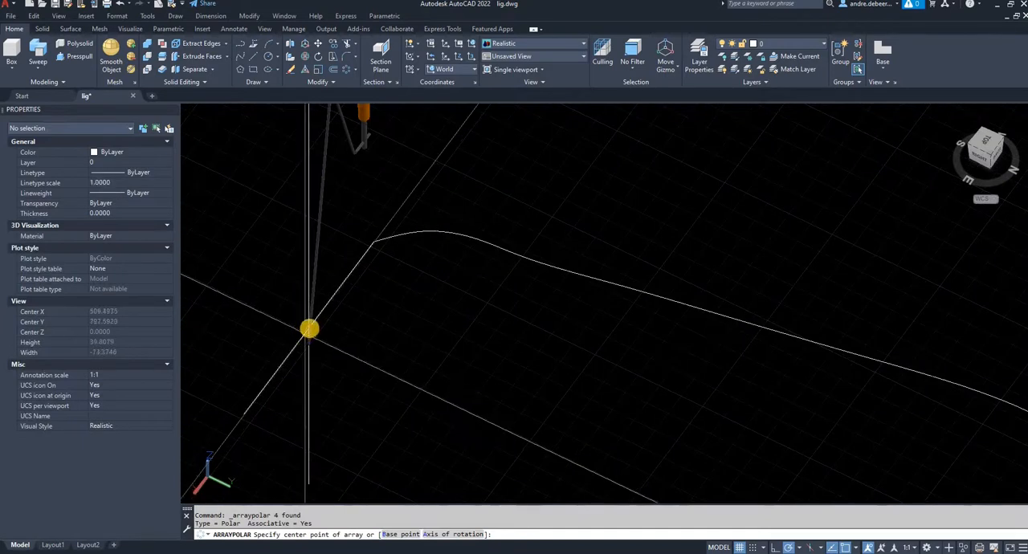
click(309, 330)
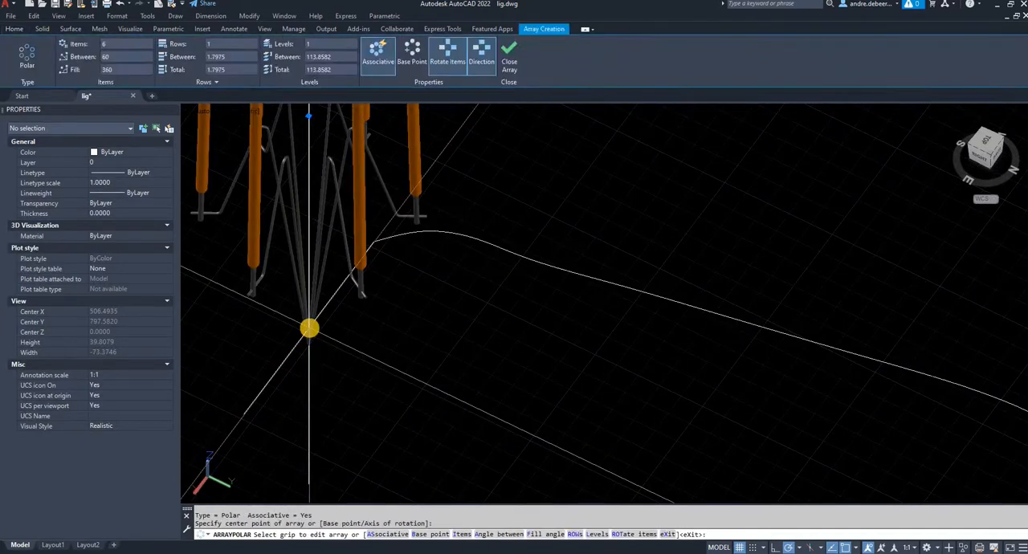
- Set the number of items in the polar array to 4
scroll(309, 328, down, 5)
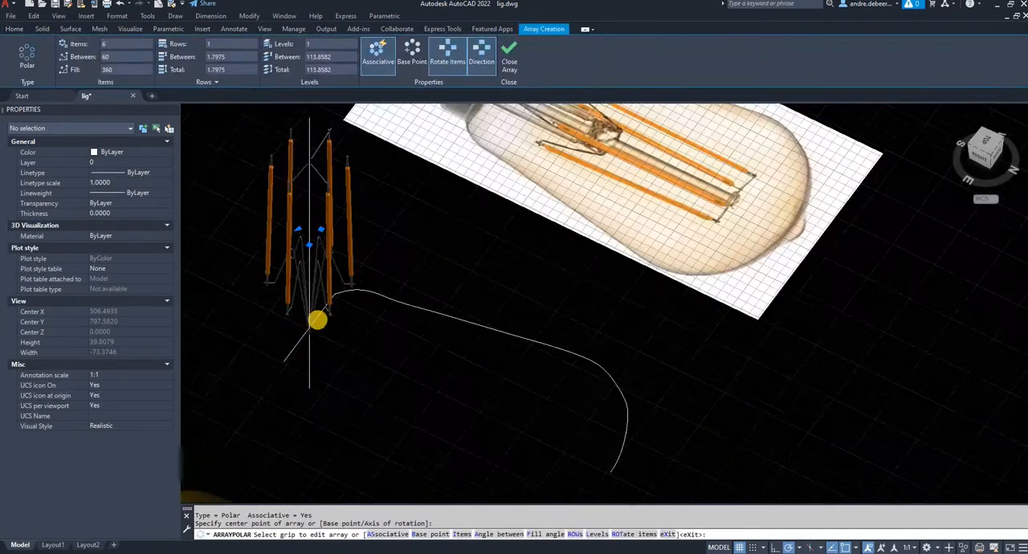
click(118, 44)
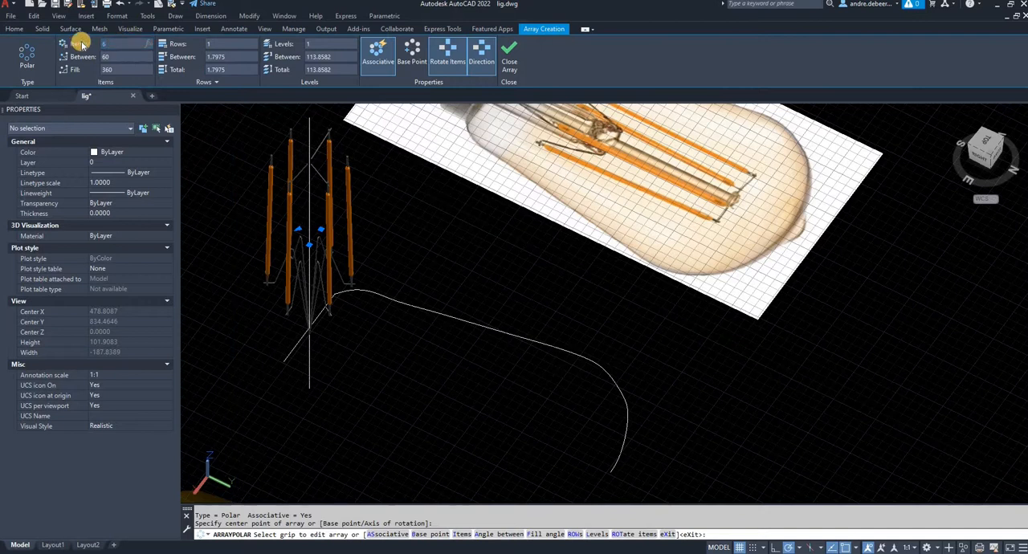
text(4)
key(Return)
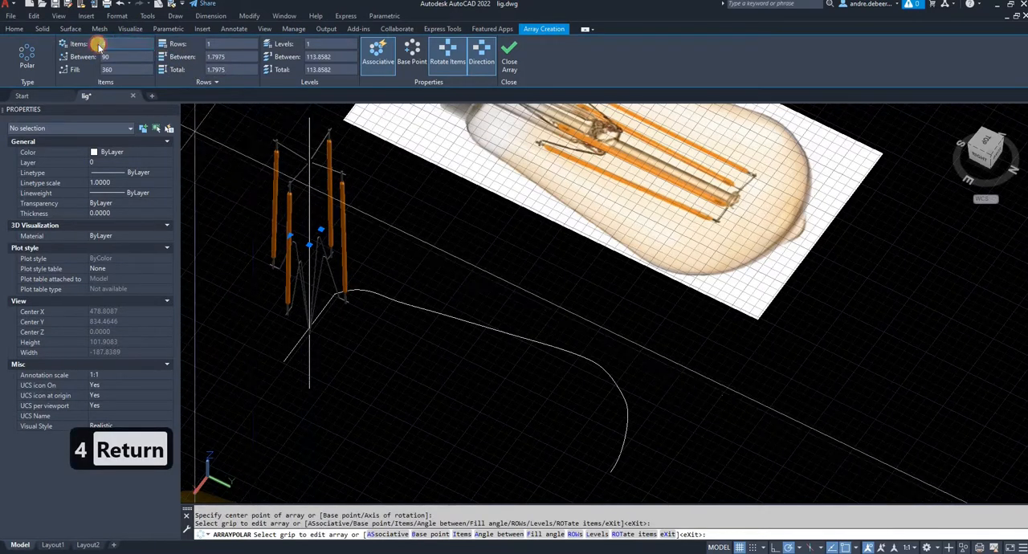
- Try the polar array with 8 items and set it back to 4 items
text(8)
key(Return)
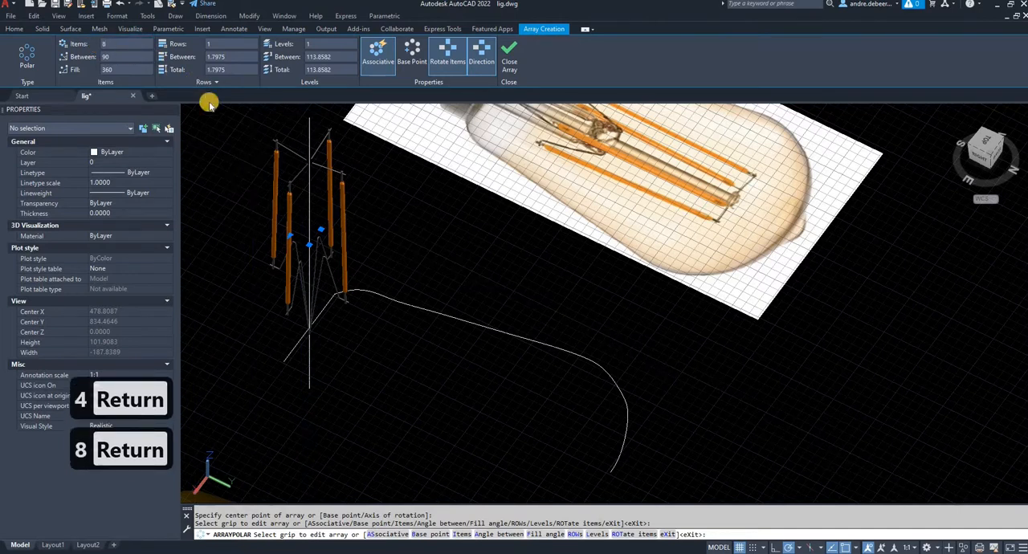
click(100, 44)
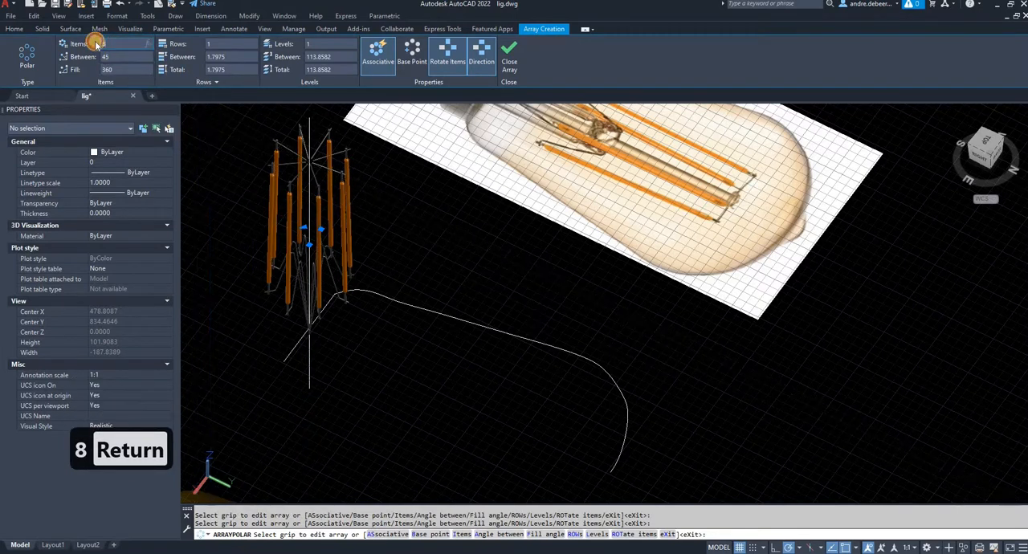
text(4)
key(Return)
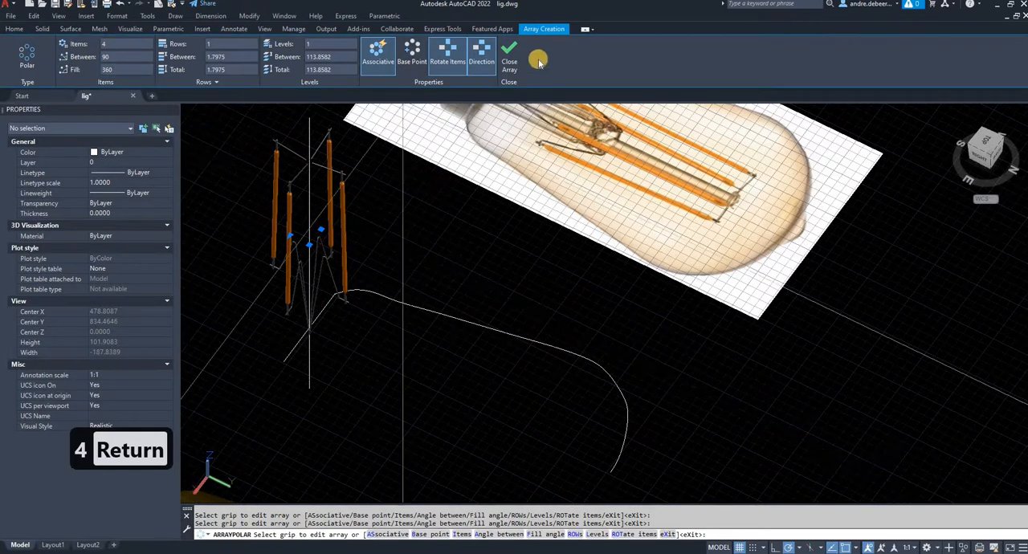
- Rotate the filament array and the axis line back down into the bulb profile's plane with 3D Rotate about the base line's free end
click(343, 201)
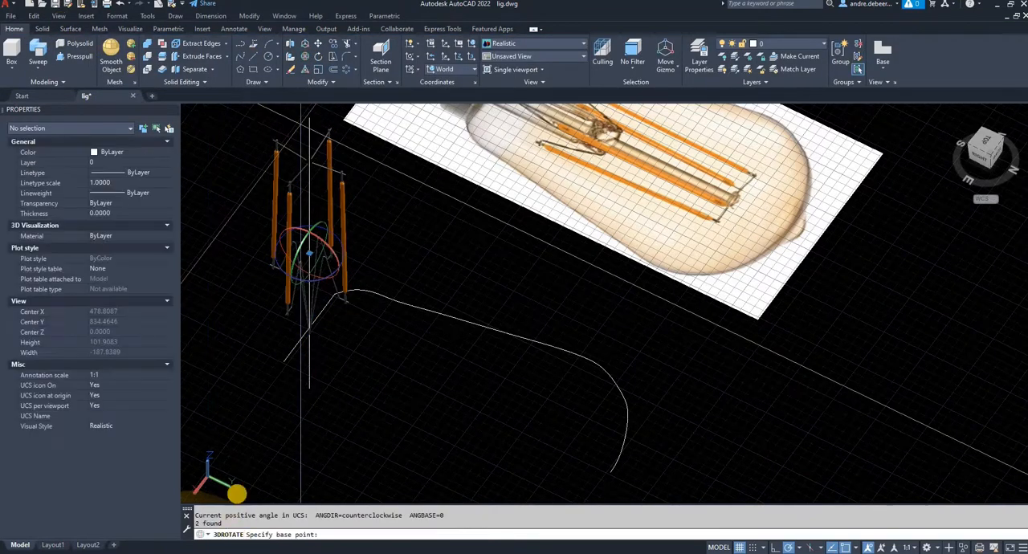
click(285, 360)
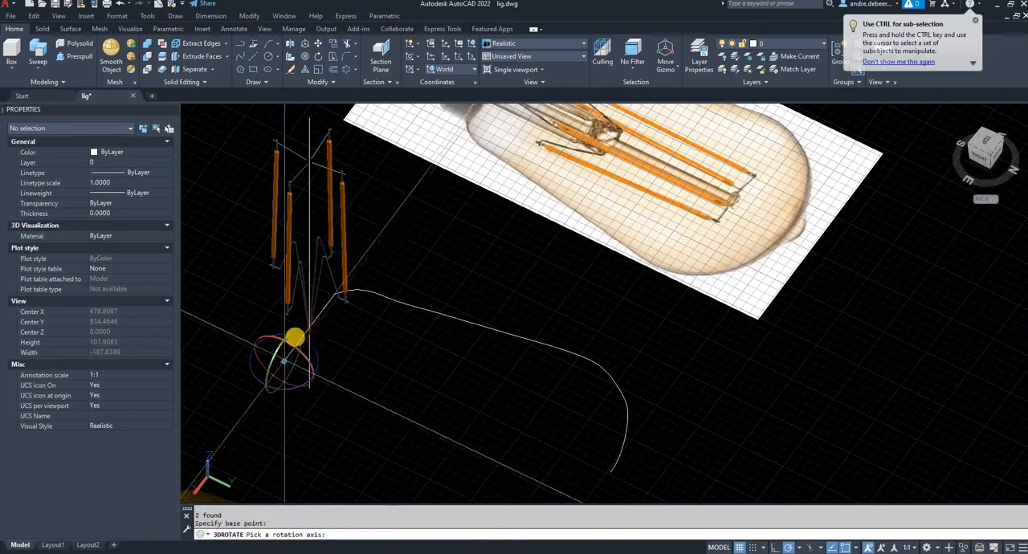
click(310, 378)
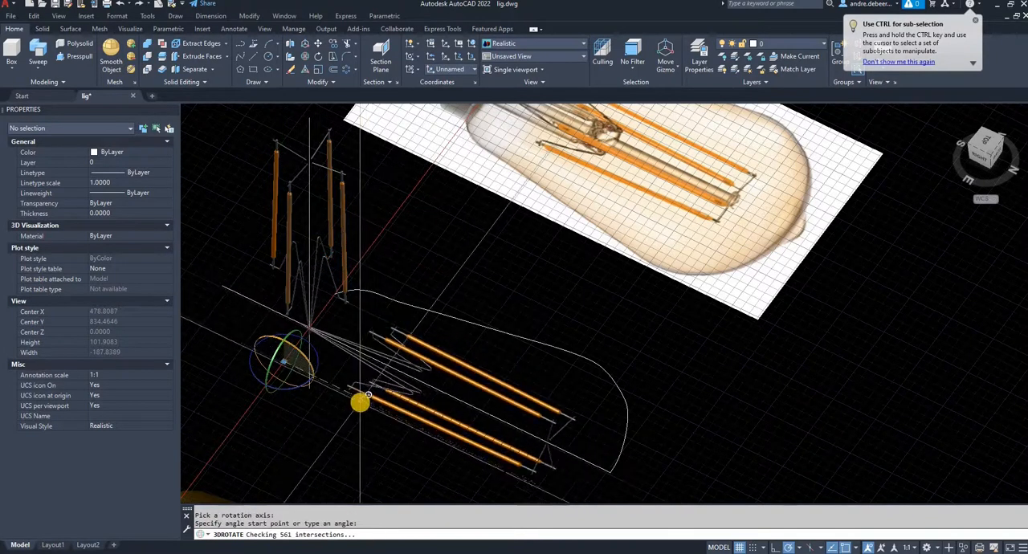
click(362, 399)
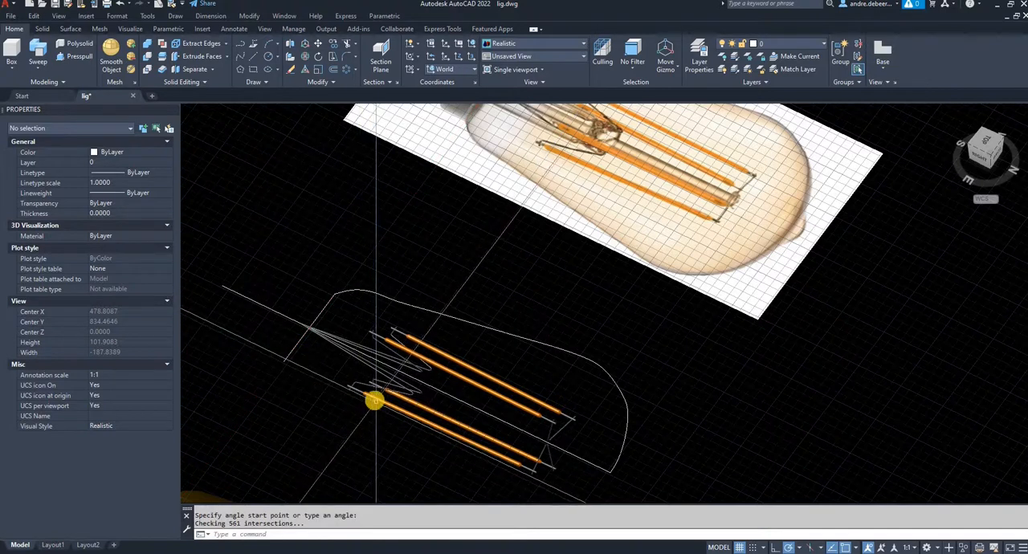
- Move the polar array of filaments and wires 80 units along the X axis, from the flat profile into the solid bulb
click(371, 399)
scroll(327, 427, down, 3)
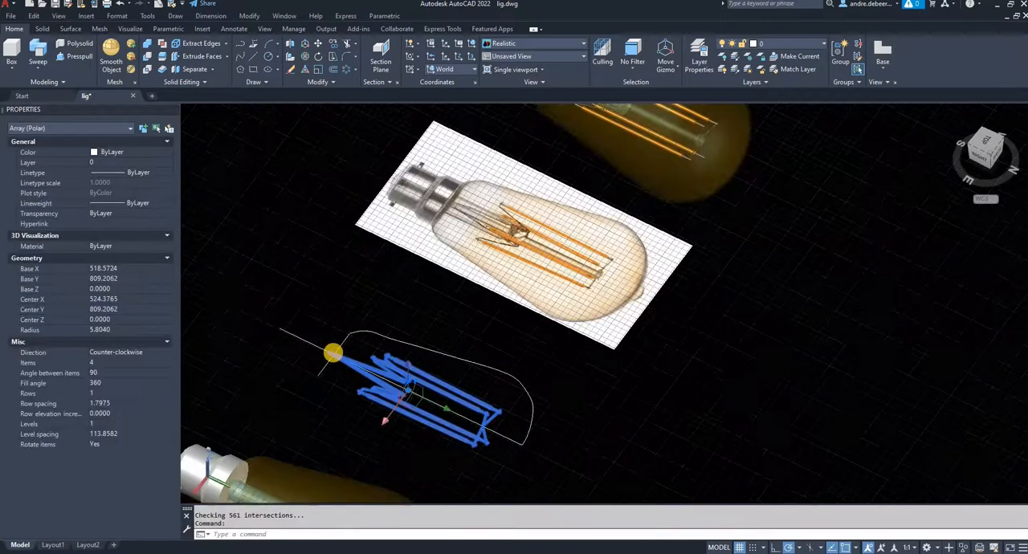
key(space)
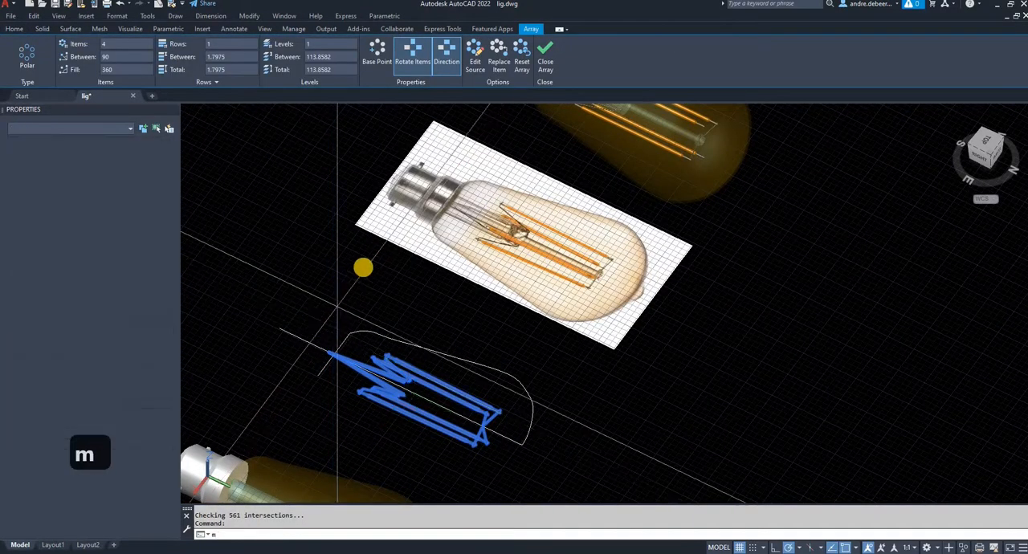
click(339, 290)
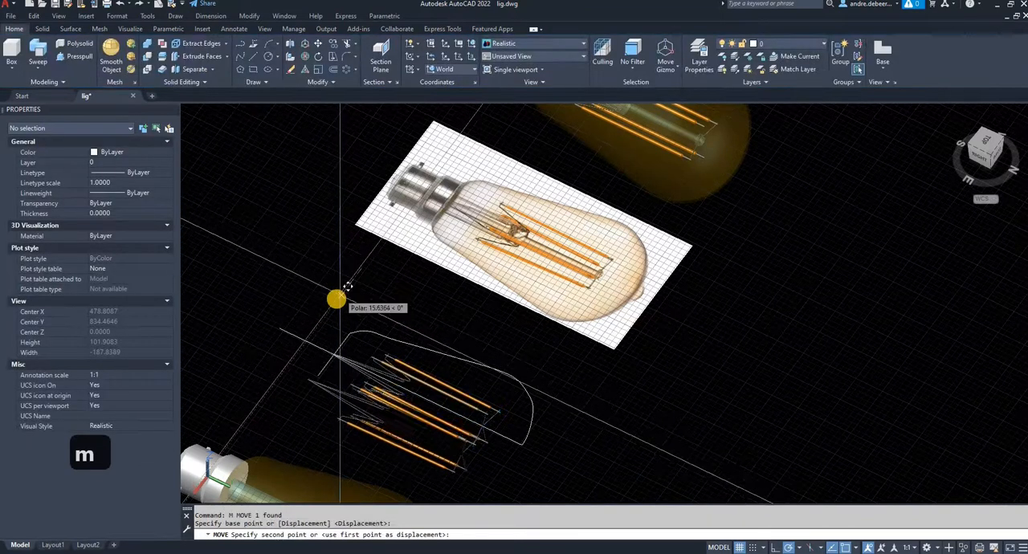
text(8)
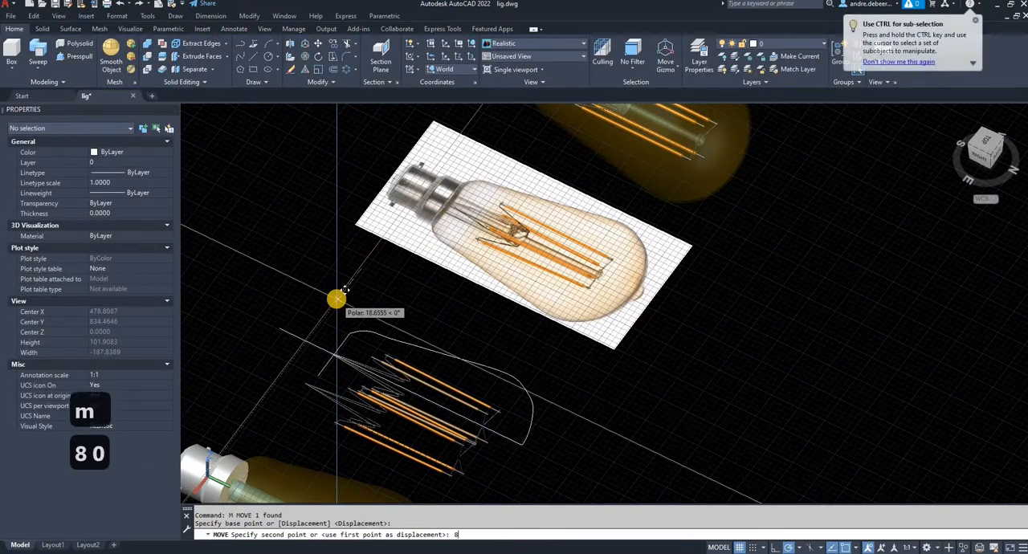
text(0)
key(Return)
scroll(326, 331, down, 2)
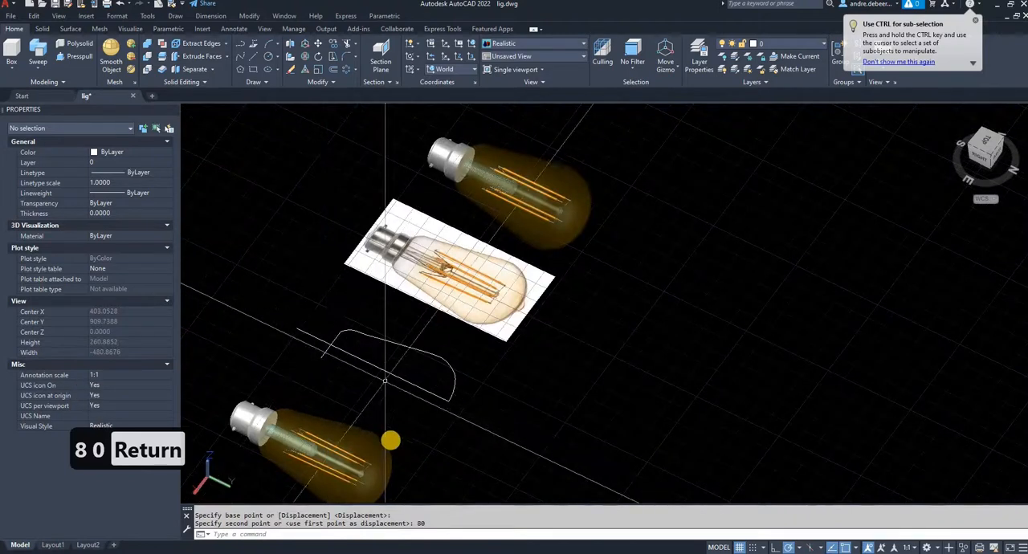
- Select the leftover bulb profile curve together with its axis line and base line beside the finished bulb
shift+middle_drag(554, 429, 545, 276)
scroll(564, 281, up, 6)
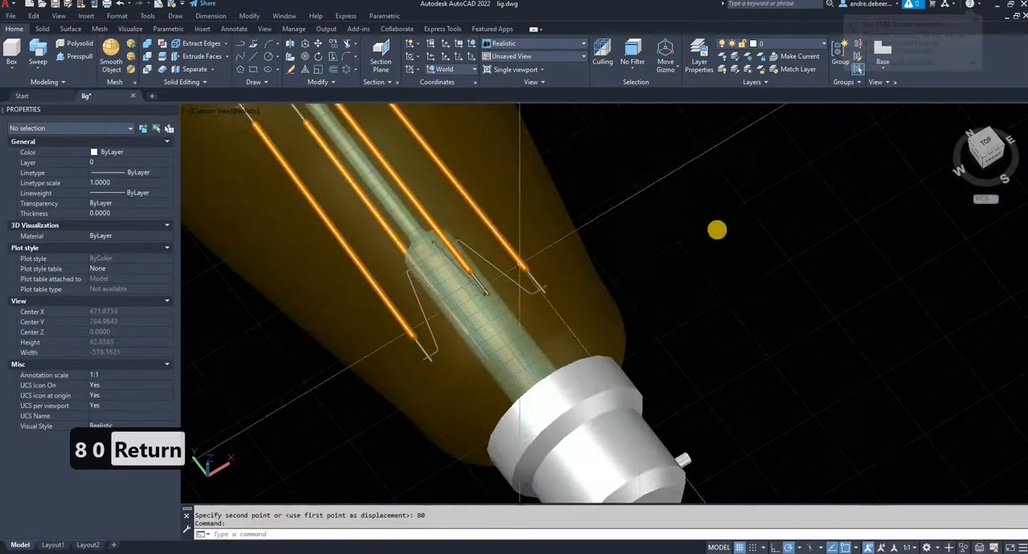
shift+middle_drag(718, 231, 710, 198)
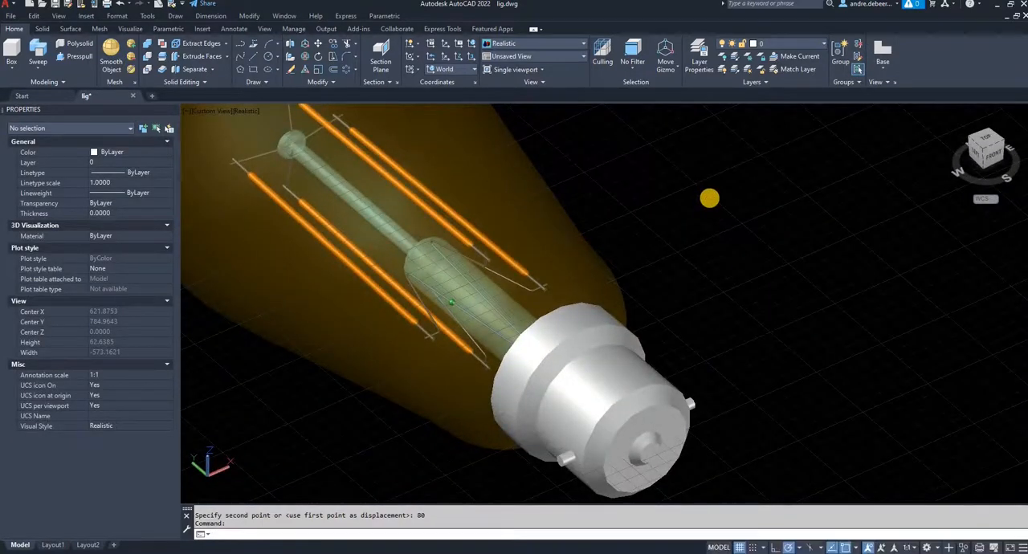
scroll(710, 198, down, 4)
click(510, 389)
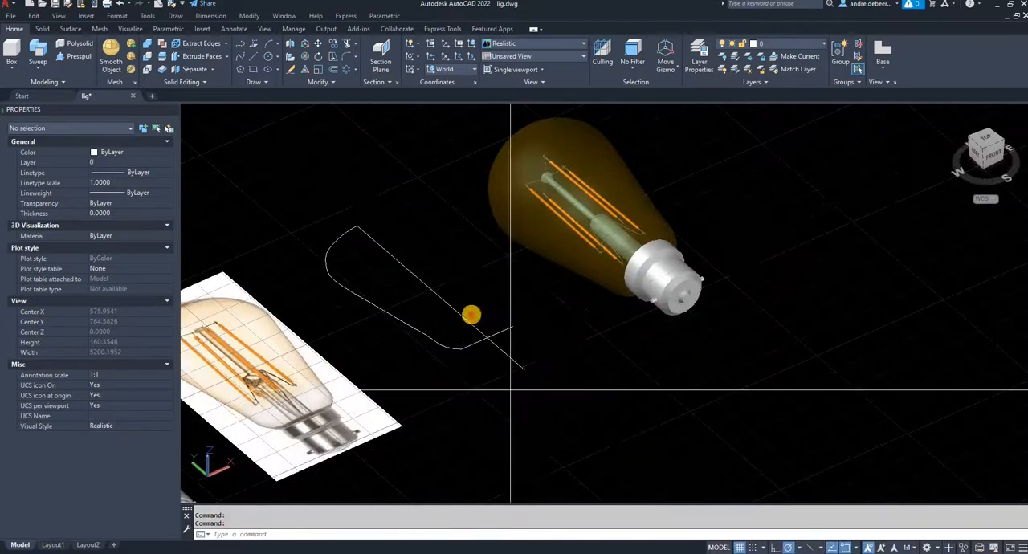
click(474, 321)
click(464, 375)
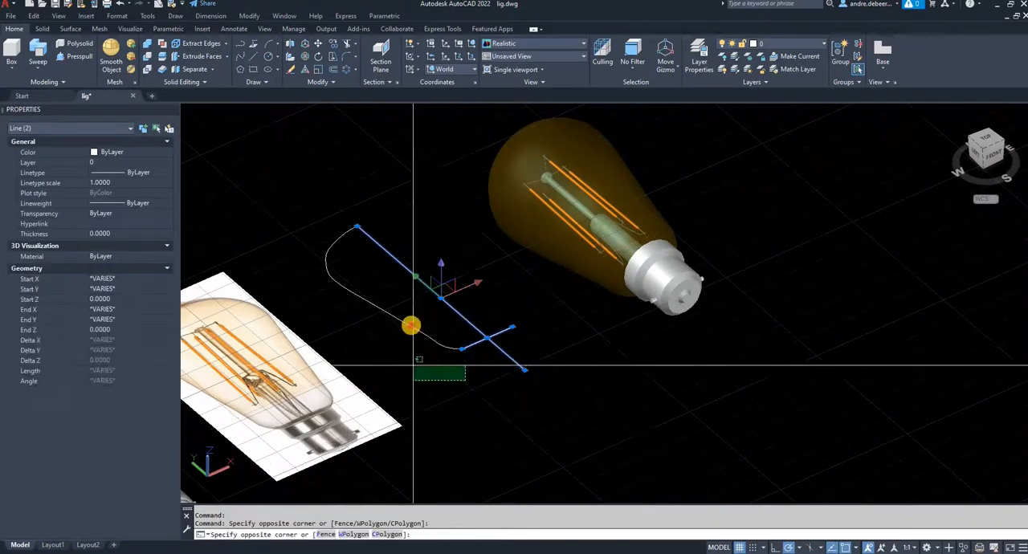
click(413, 339)
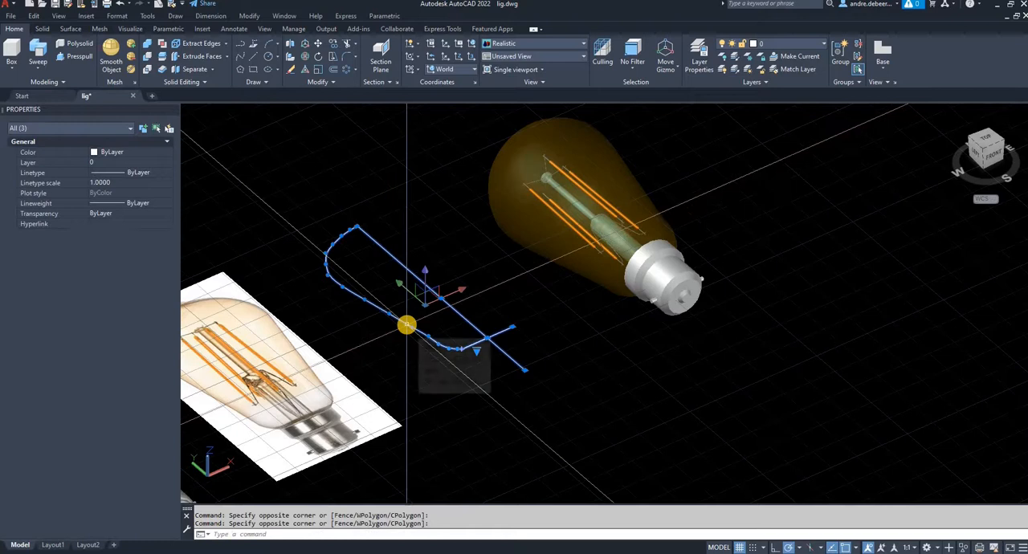